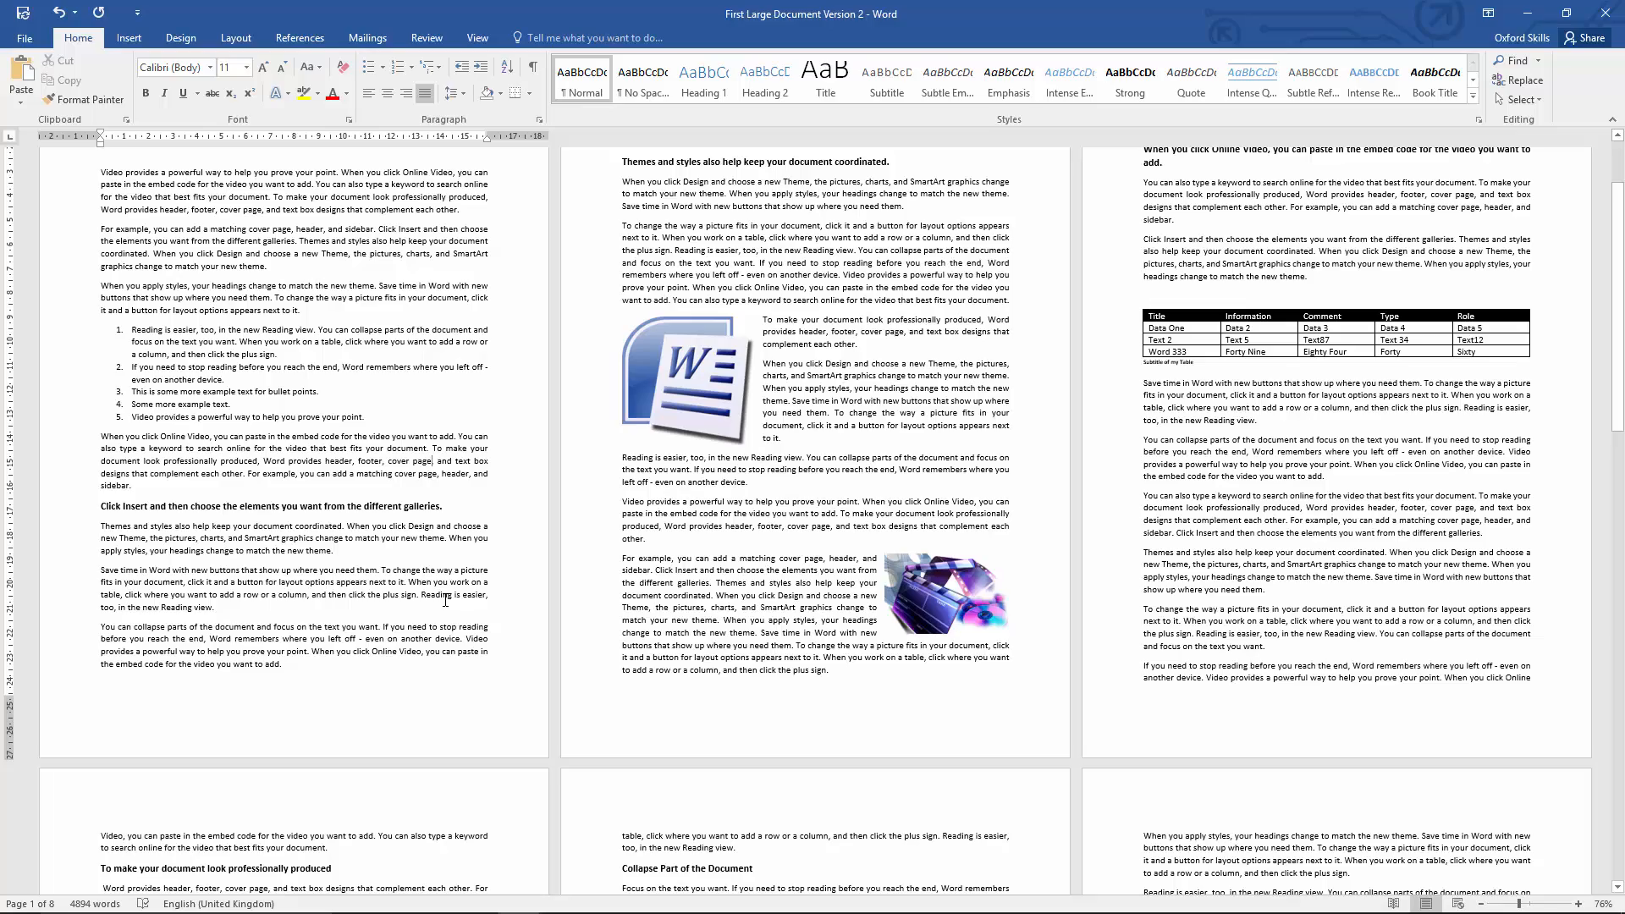
# Step: Compare the font size and bold formatting of the headings on pages 4 and 5 with the body text
pyautogui.scroll(-5, 445, 600)
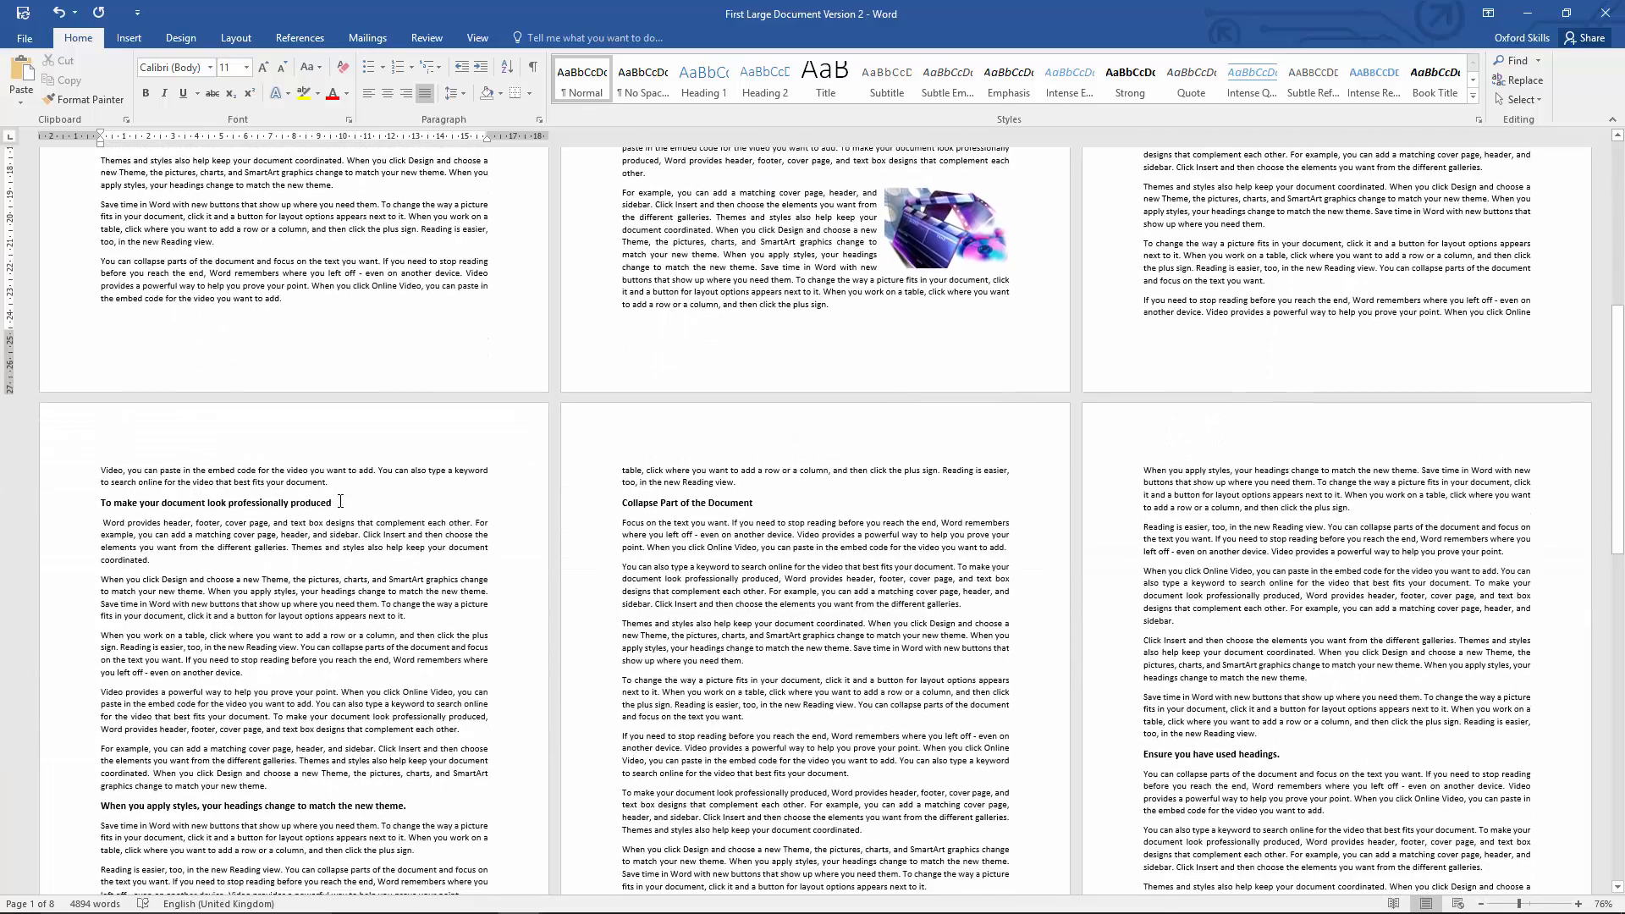
pyautogui.moveTo(341, 502); pyautogui.dragTo(99, 503)
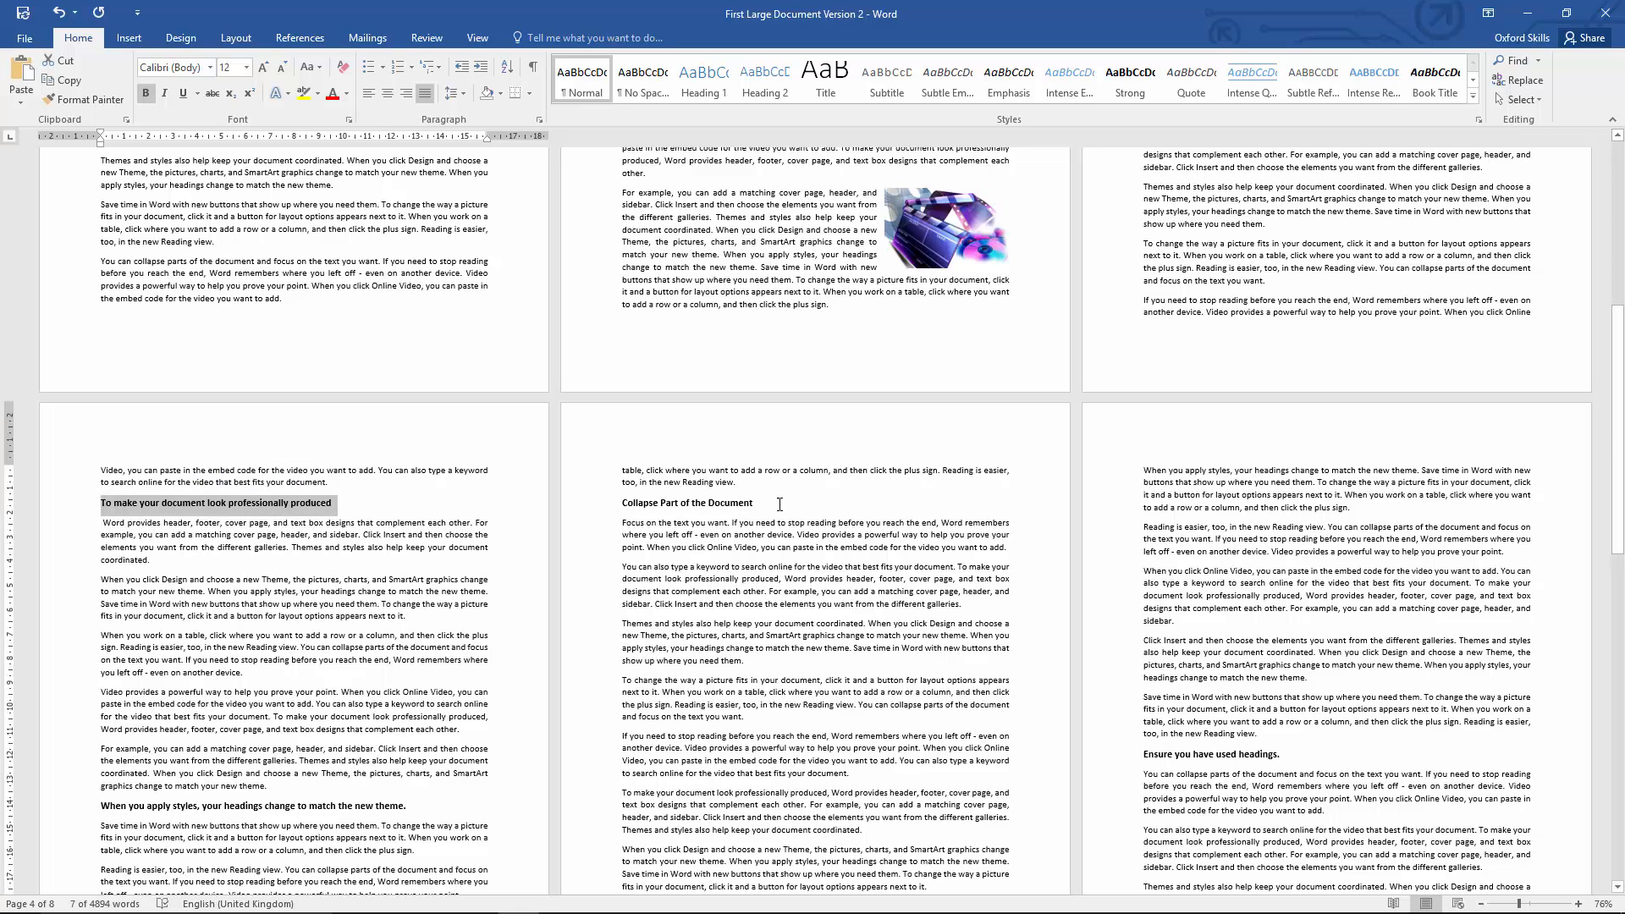
pyautogui.moveTo(759, 503); pyautogui.dragTo(623, 504)
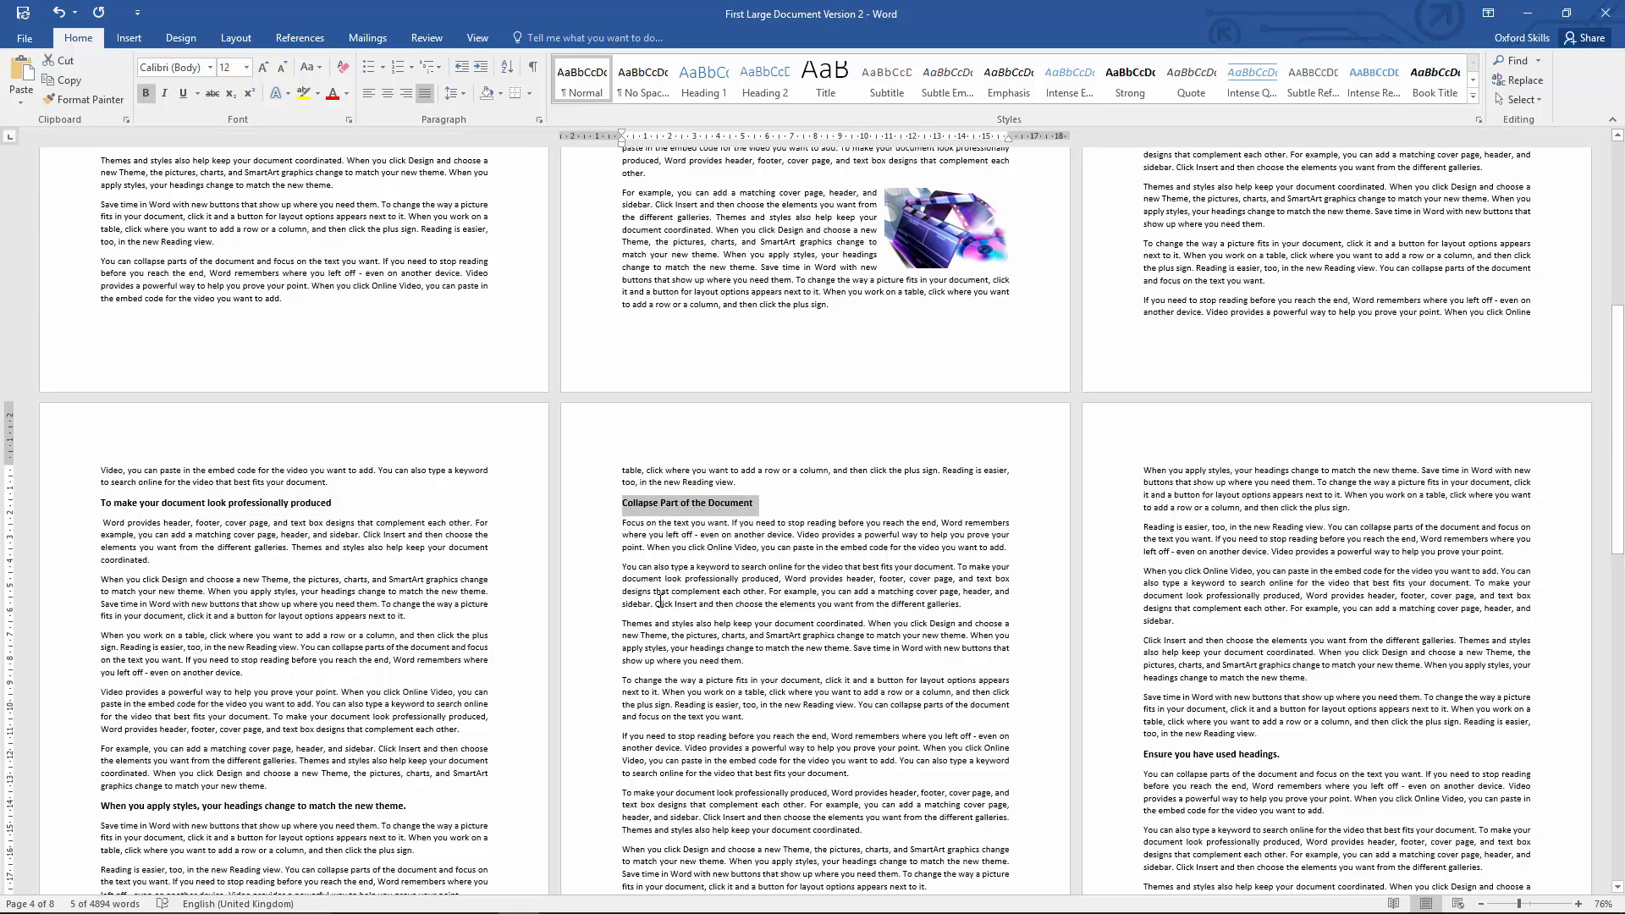
pyautogui.click(446, 531)
pyautogui.moveTo(347, 502); pyautogui.dragTo(108, 495)
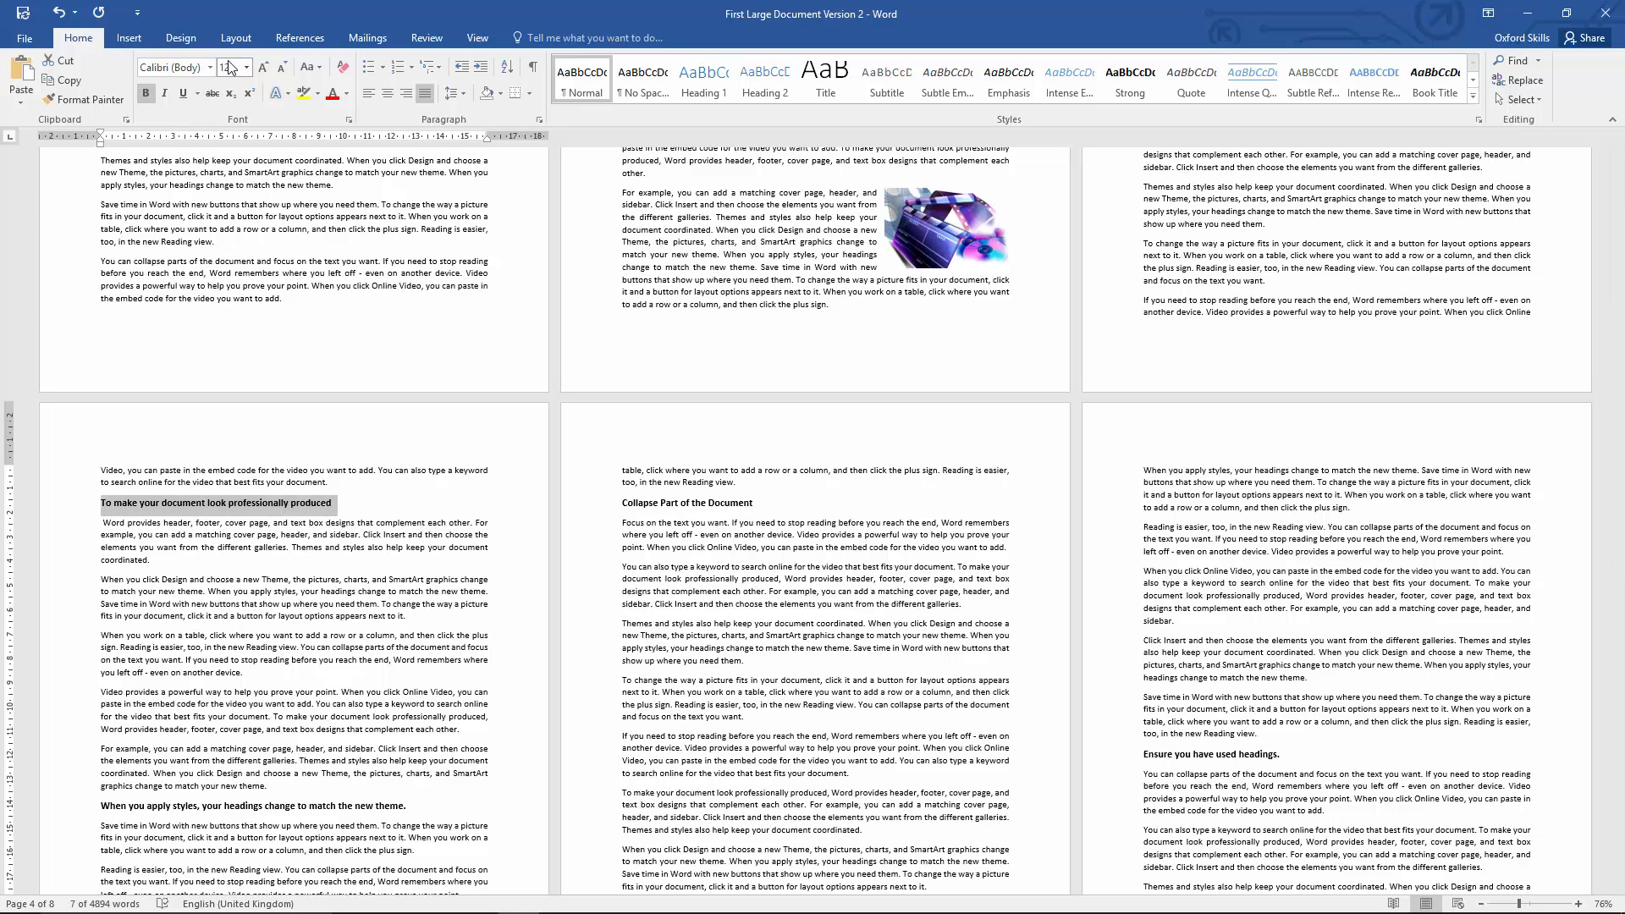
pyautogui.moveTo(173, 560); pyautogui.dragTo(104, 522)
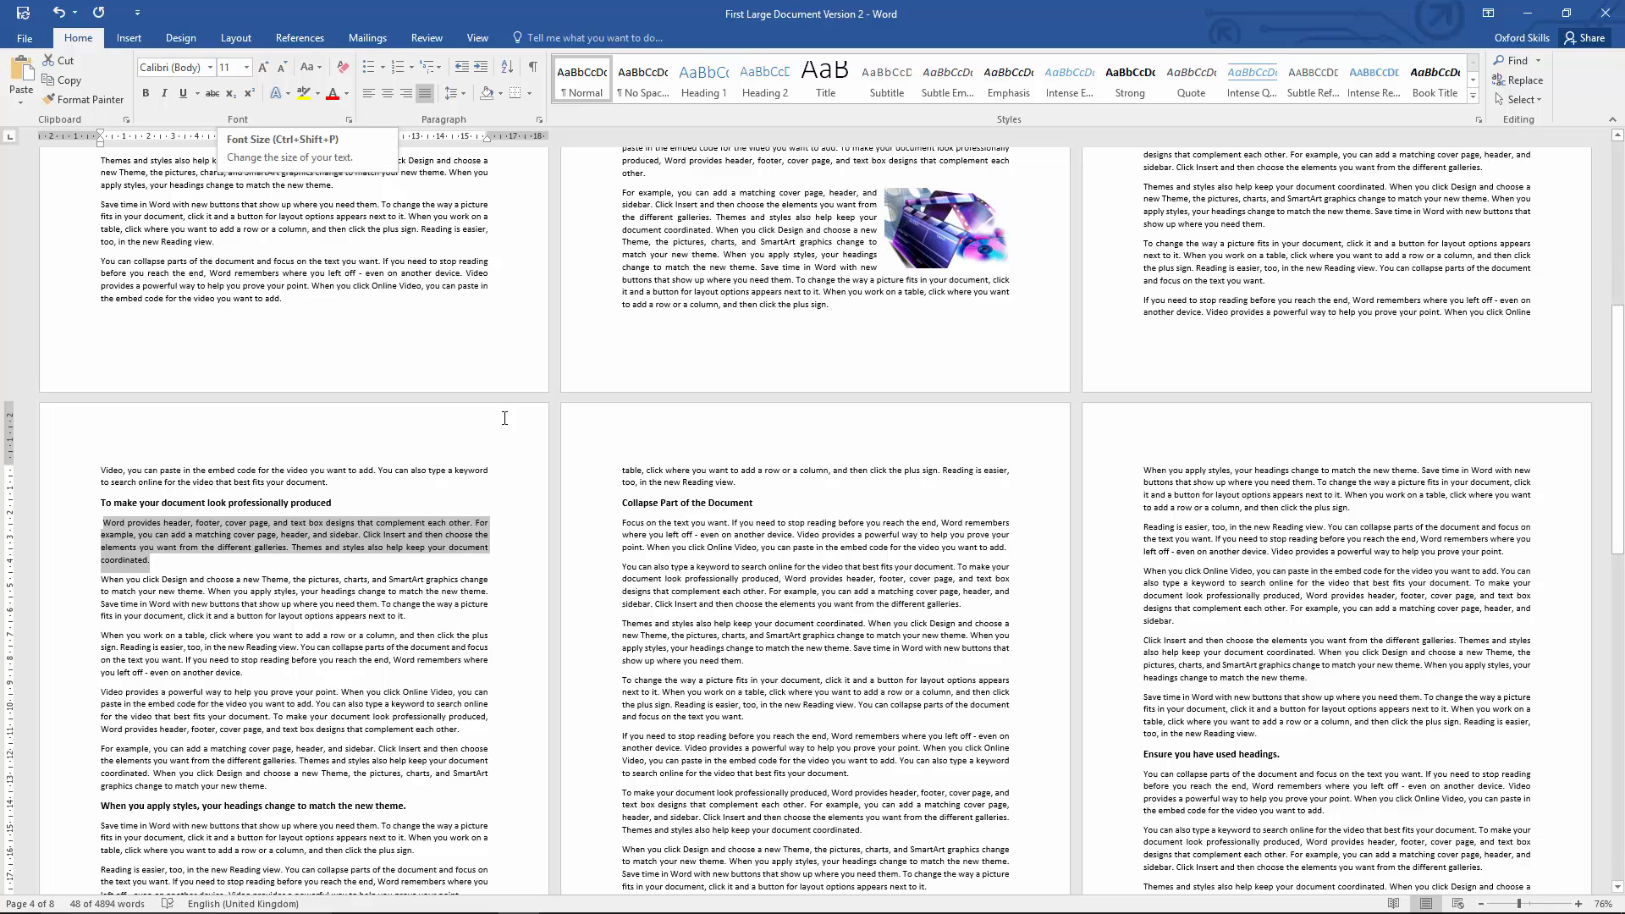
pyautogui.moveTo(755, 504); pyautogui.dragTo(630, 508)
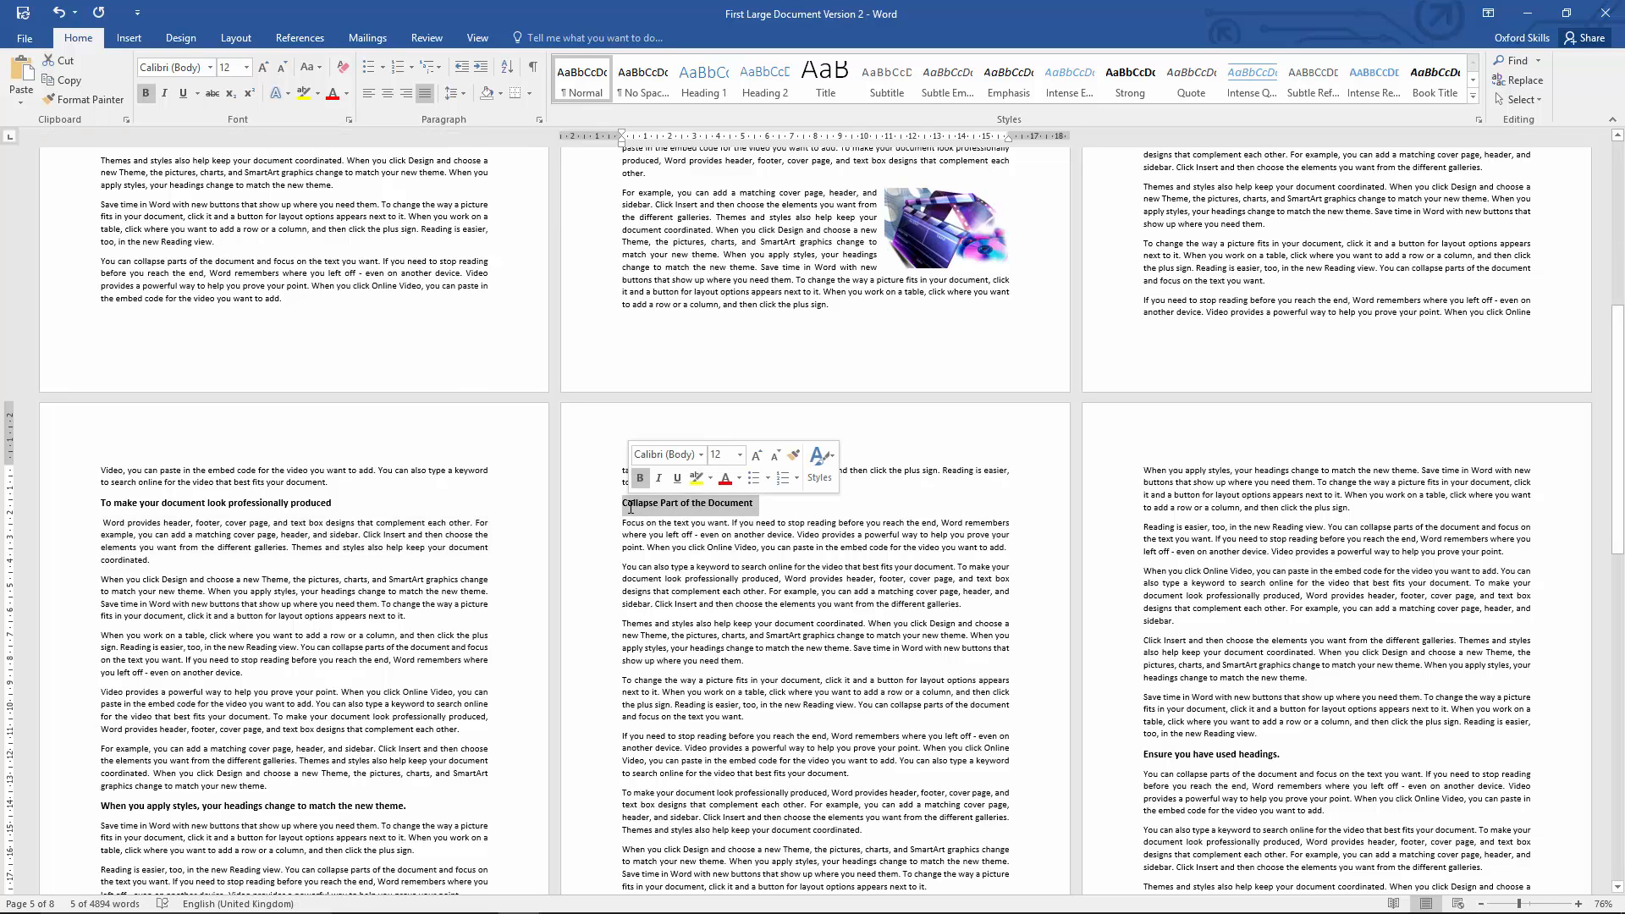
pyautogui.click(681, 569)
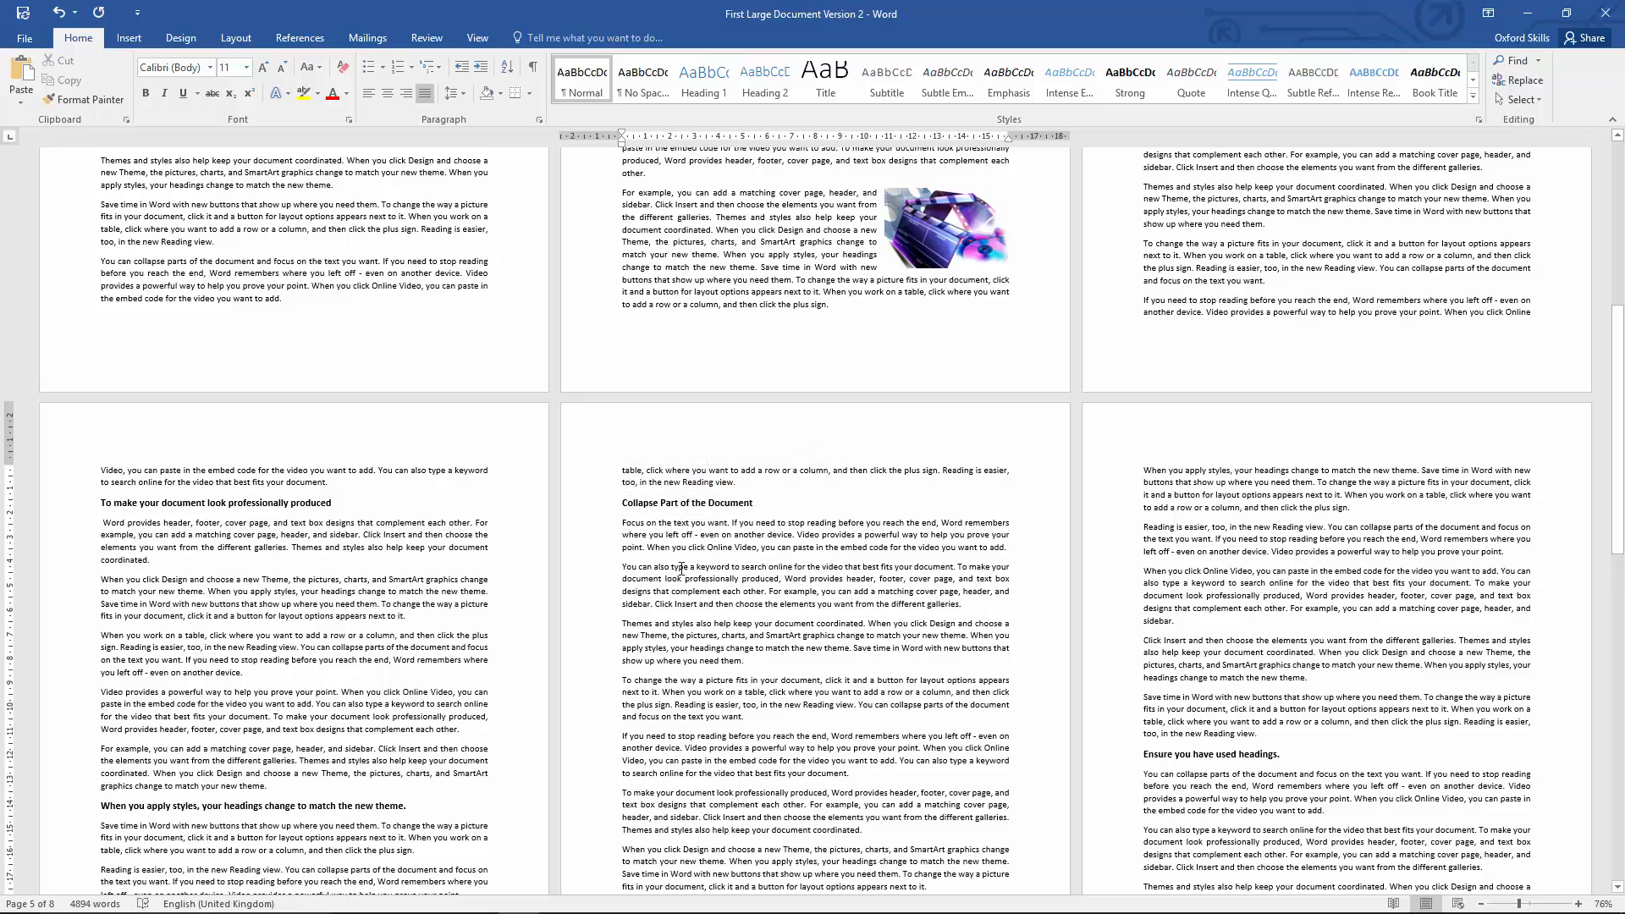
# Step: Preview the Blue, Accent 1, Darker 50% font color on the heading "When you apply styles, your headings change to match the new theme."
pyautogui.keyDown('ctrl'); pyautogui.scroll(-2, 681, 568); pyautogui.keyUp('ctrl')
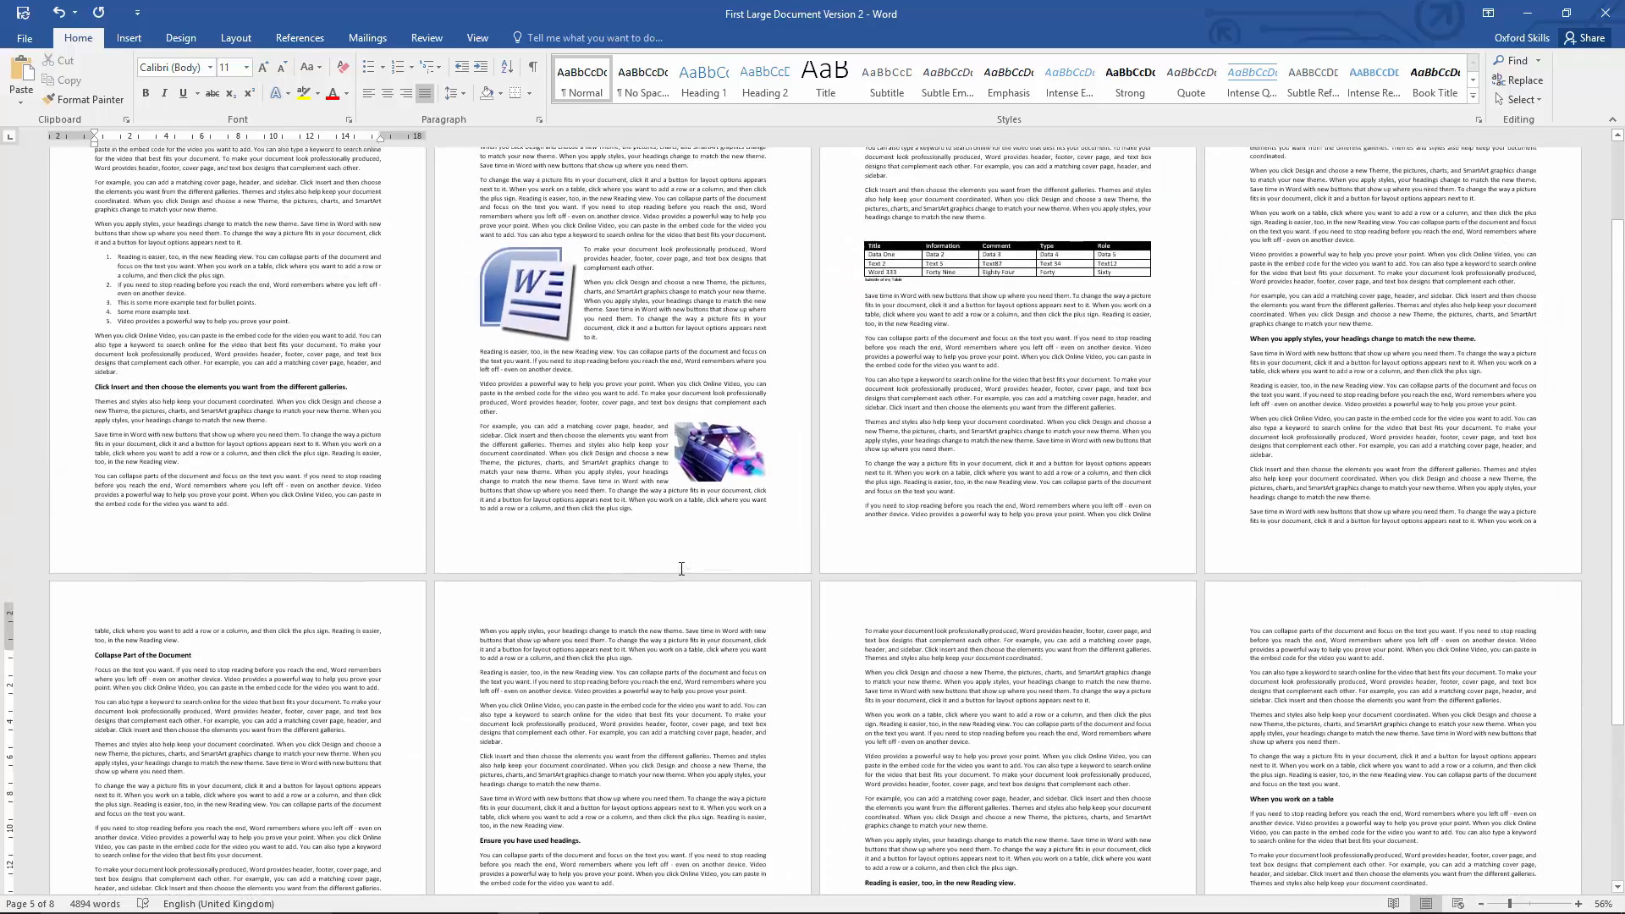
pyautogui.keyDown('ctrl'); pyautogui.scroll(4, 682, 569); pyautogui.keyUp('ctrl')
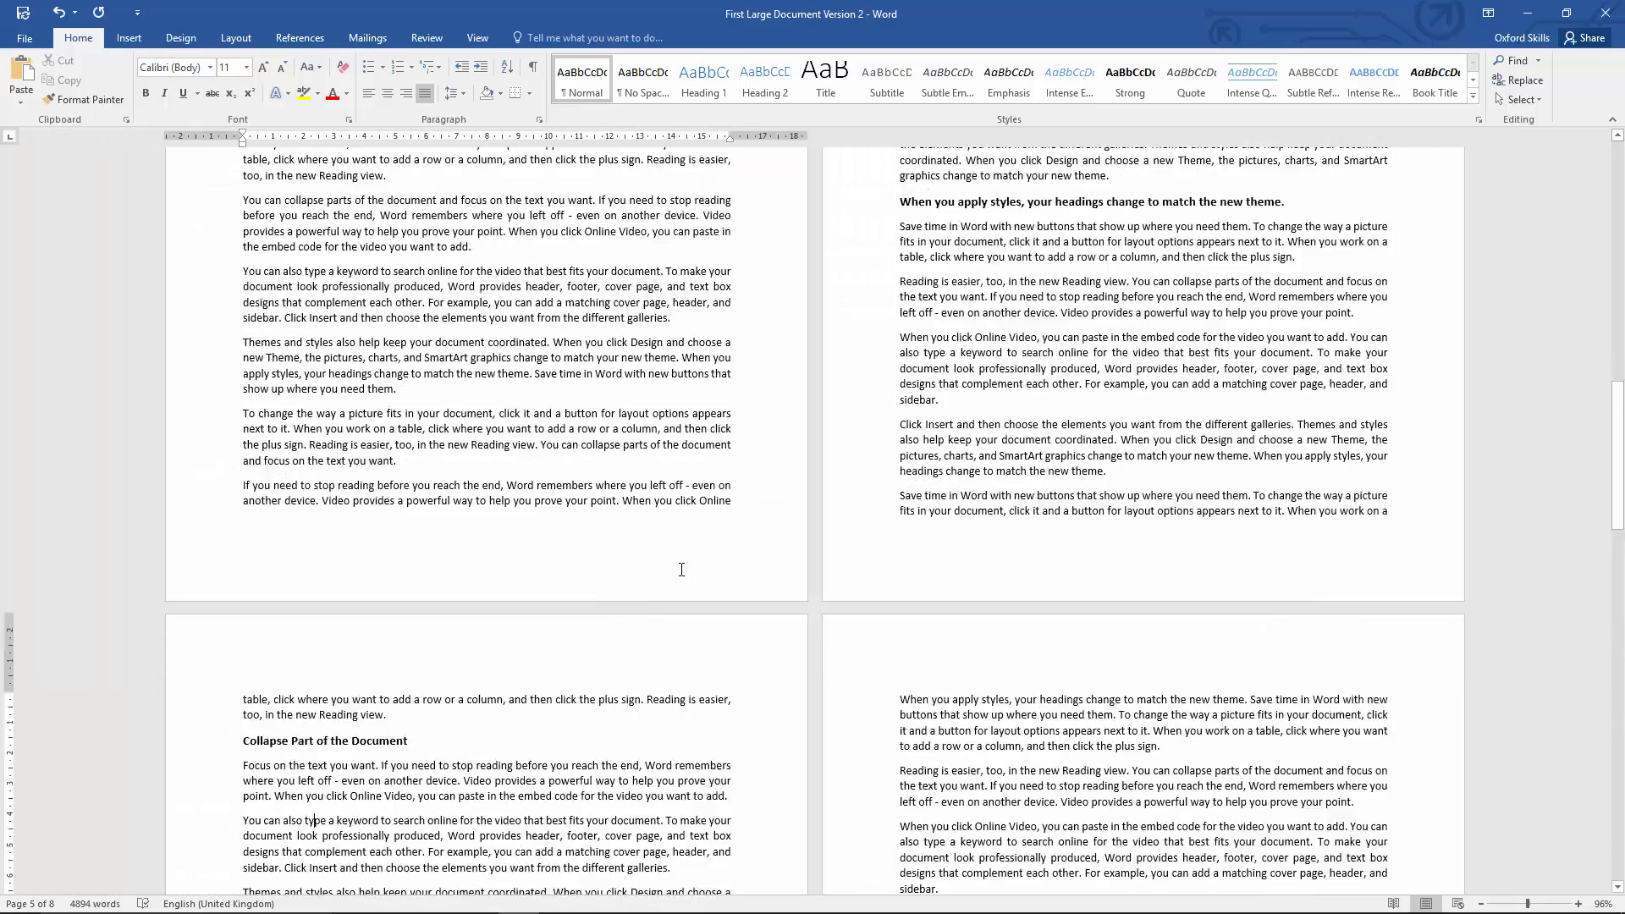
pyautogui.scroll(10, 681, 569)
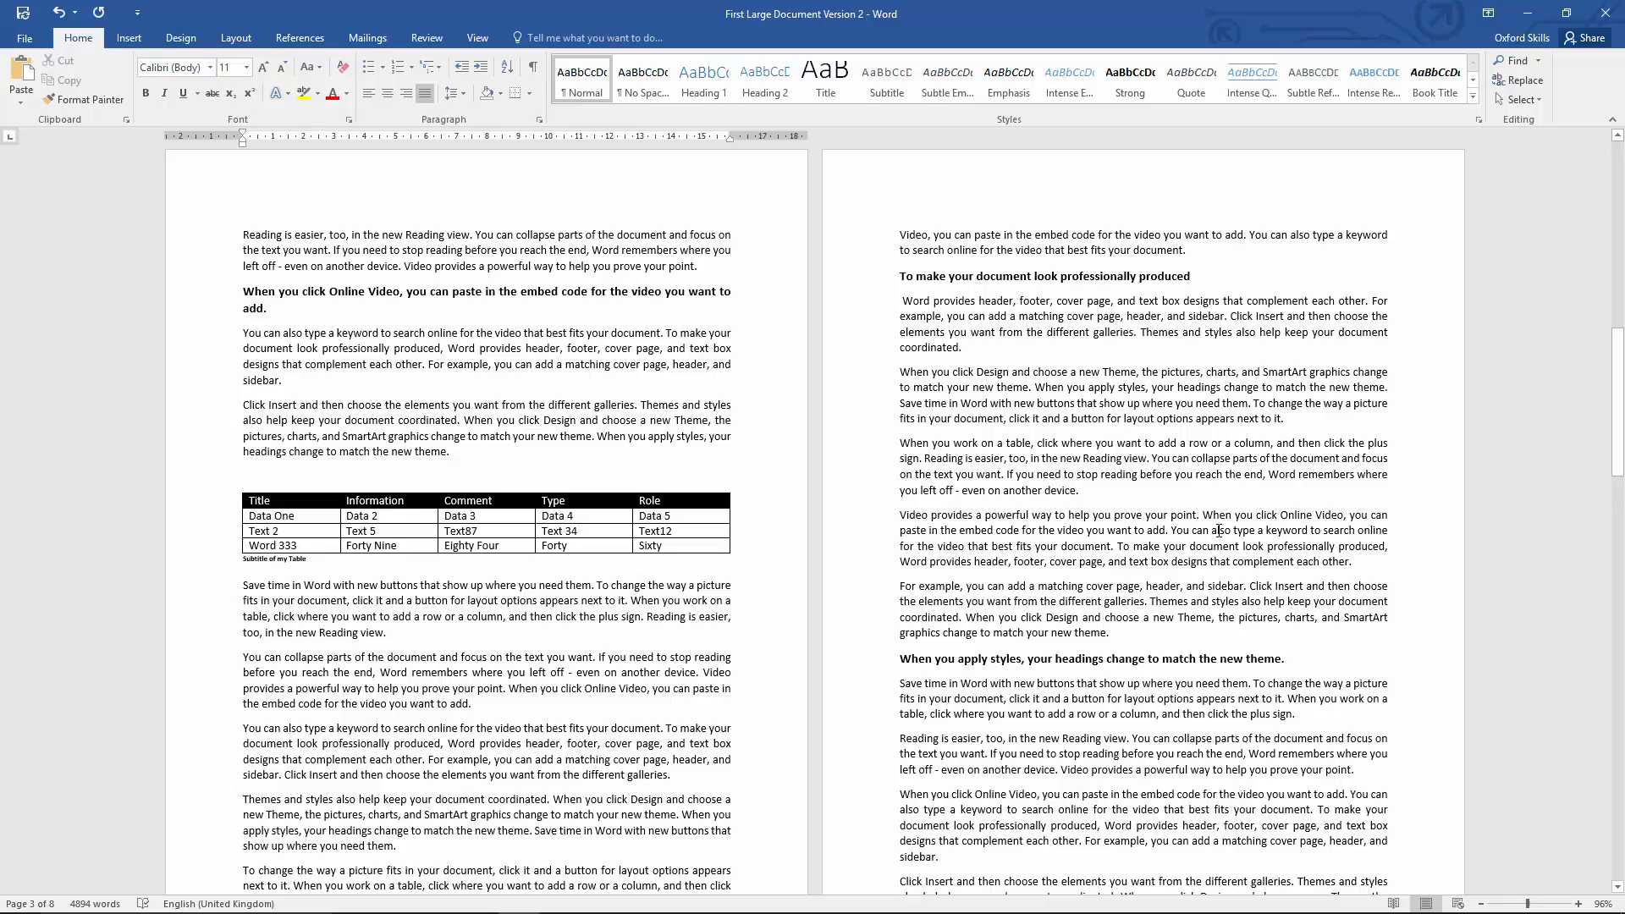
pyautogui.keyDown('ctrl'); pyautogui.scroll(-5, 1219, 531); pyautogui.keyUp('ctrl')
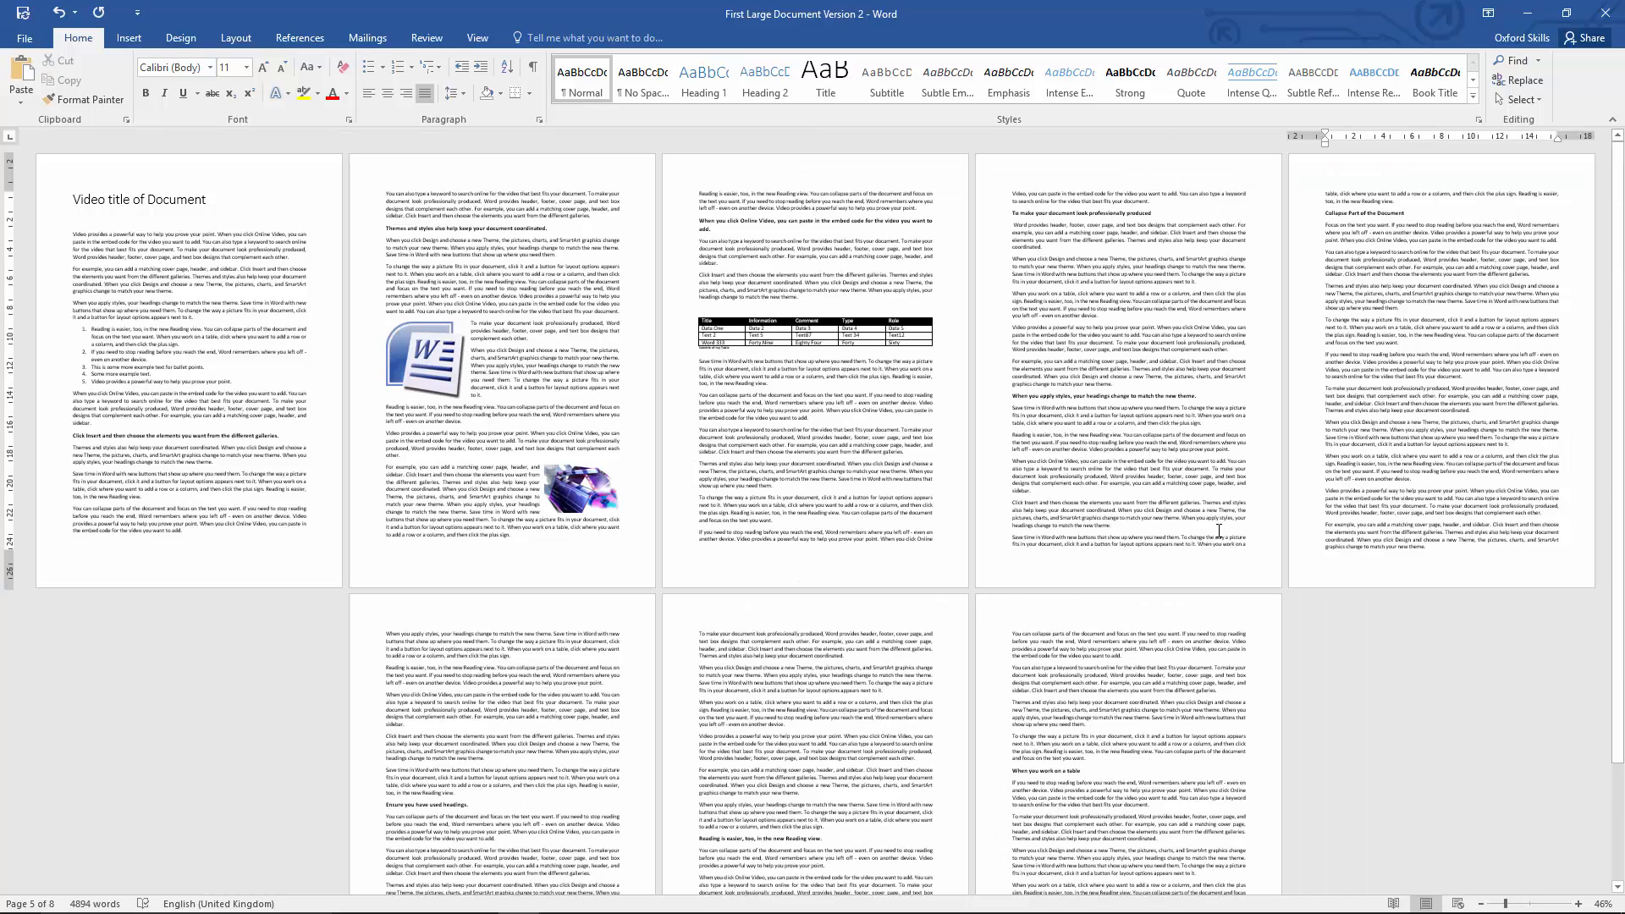
pyautogui.keyDown('ctrl'); pyautogui.scroll(9, 1219, 531); pyautogui.keyUp('ctrl')
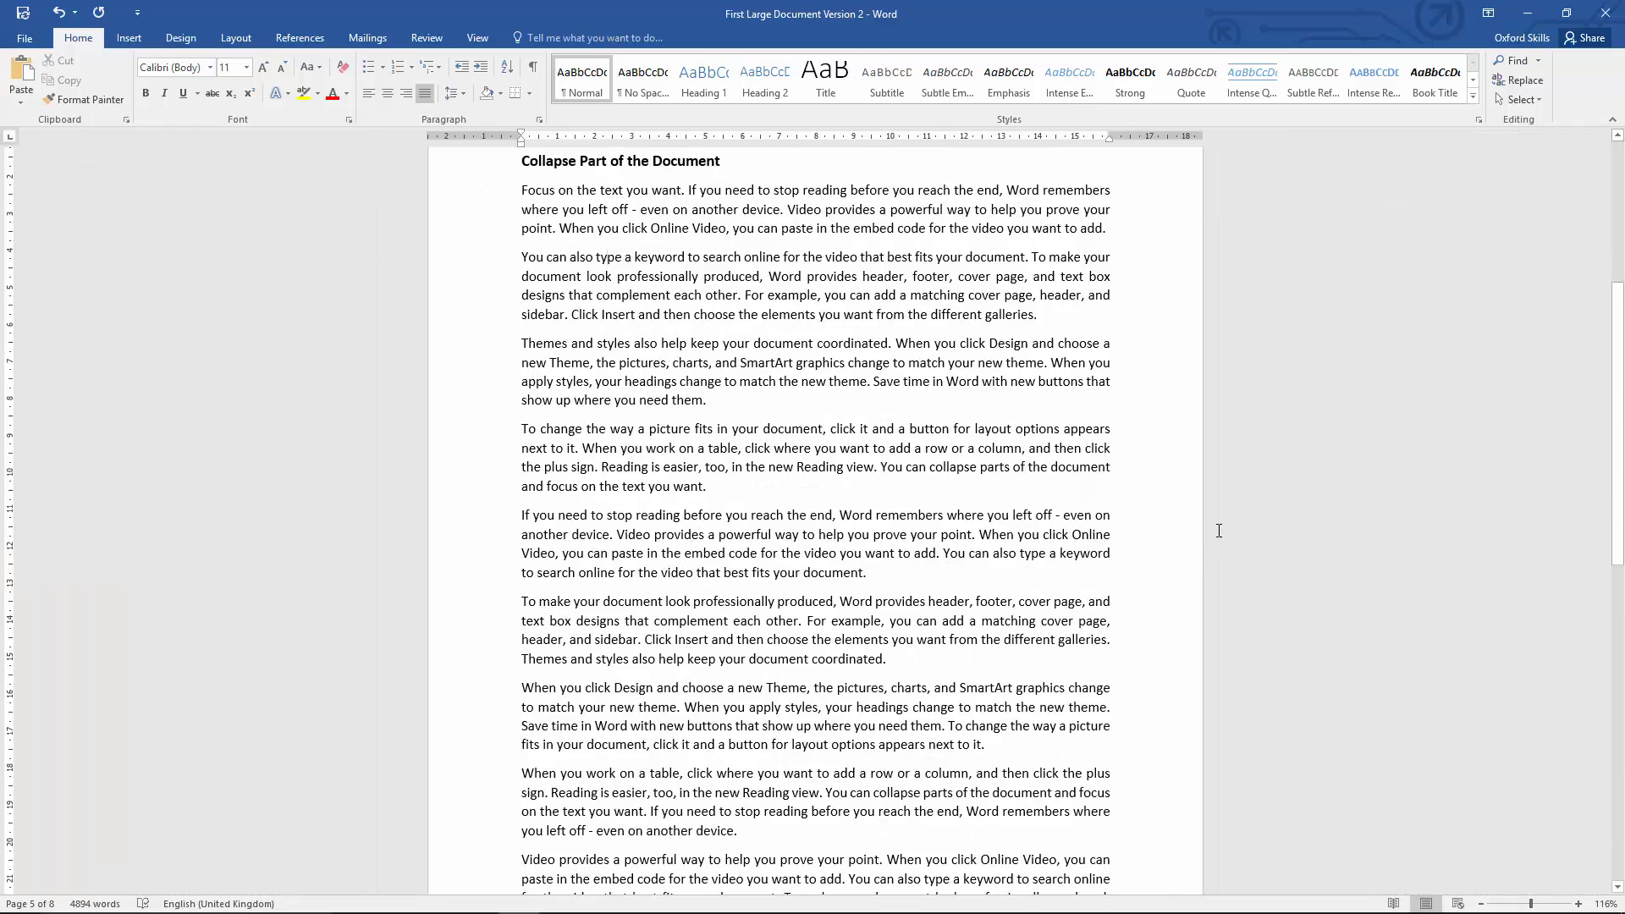
pyautogui.scroll(18, 1219, 532)
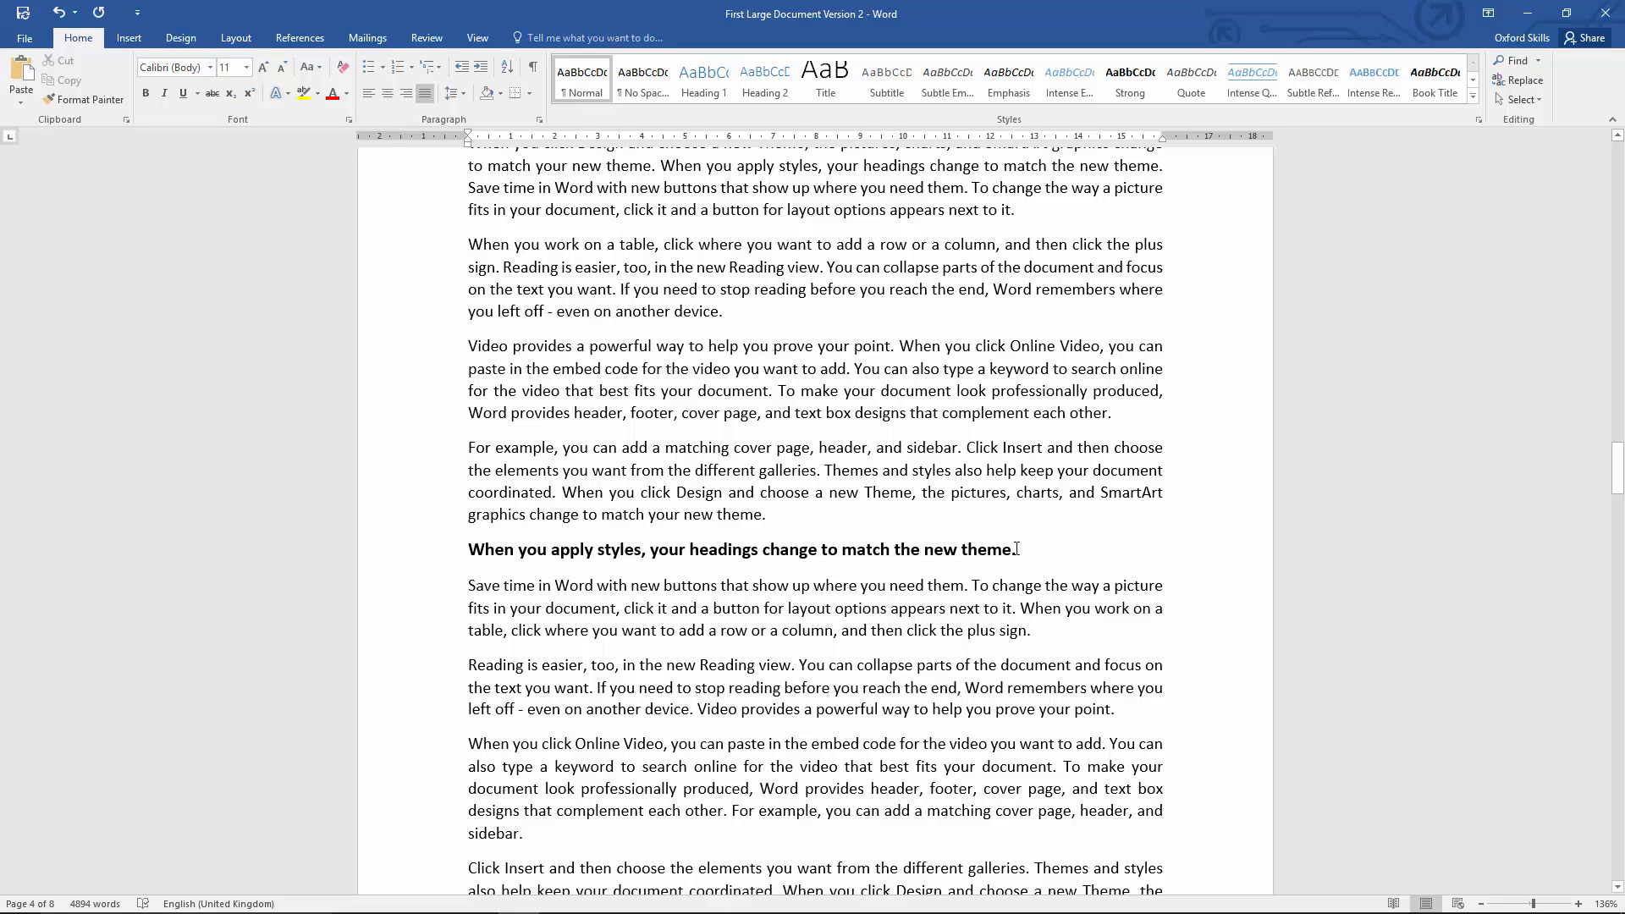
pyautogui.moveTo(1016, 548); pyautogui.dragTo(496, 557)
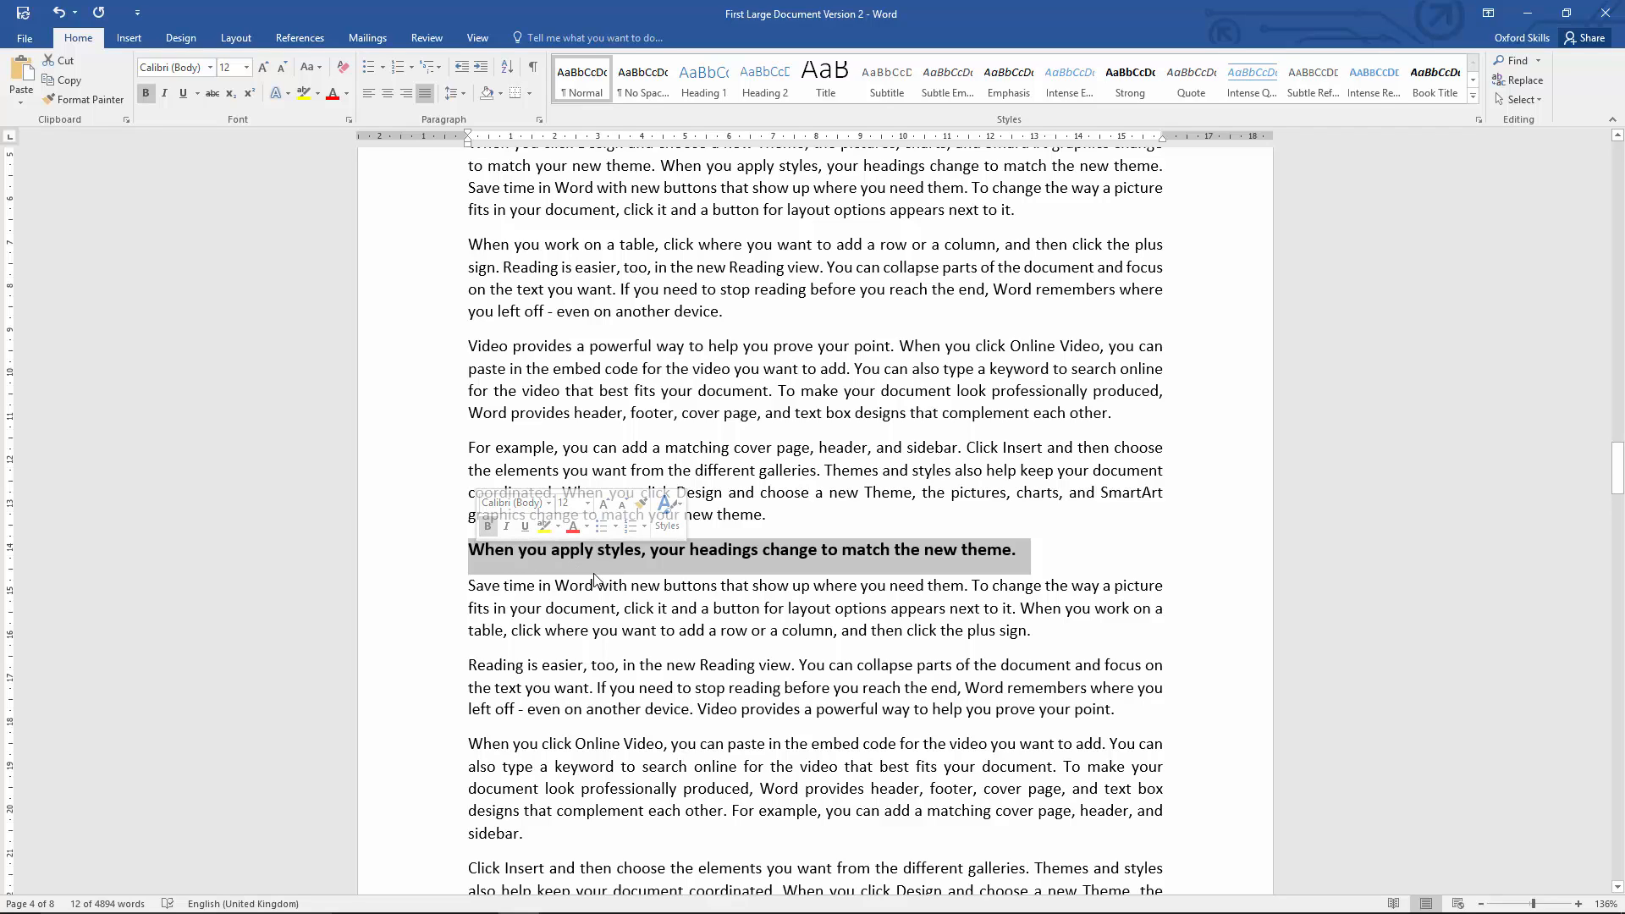
pyautogui.click(262, 67)
pyautogui.click(263, 67)
pyautogui.click(280, 67)
pyautogui.click(281, 67)
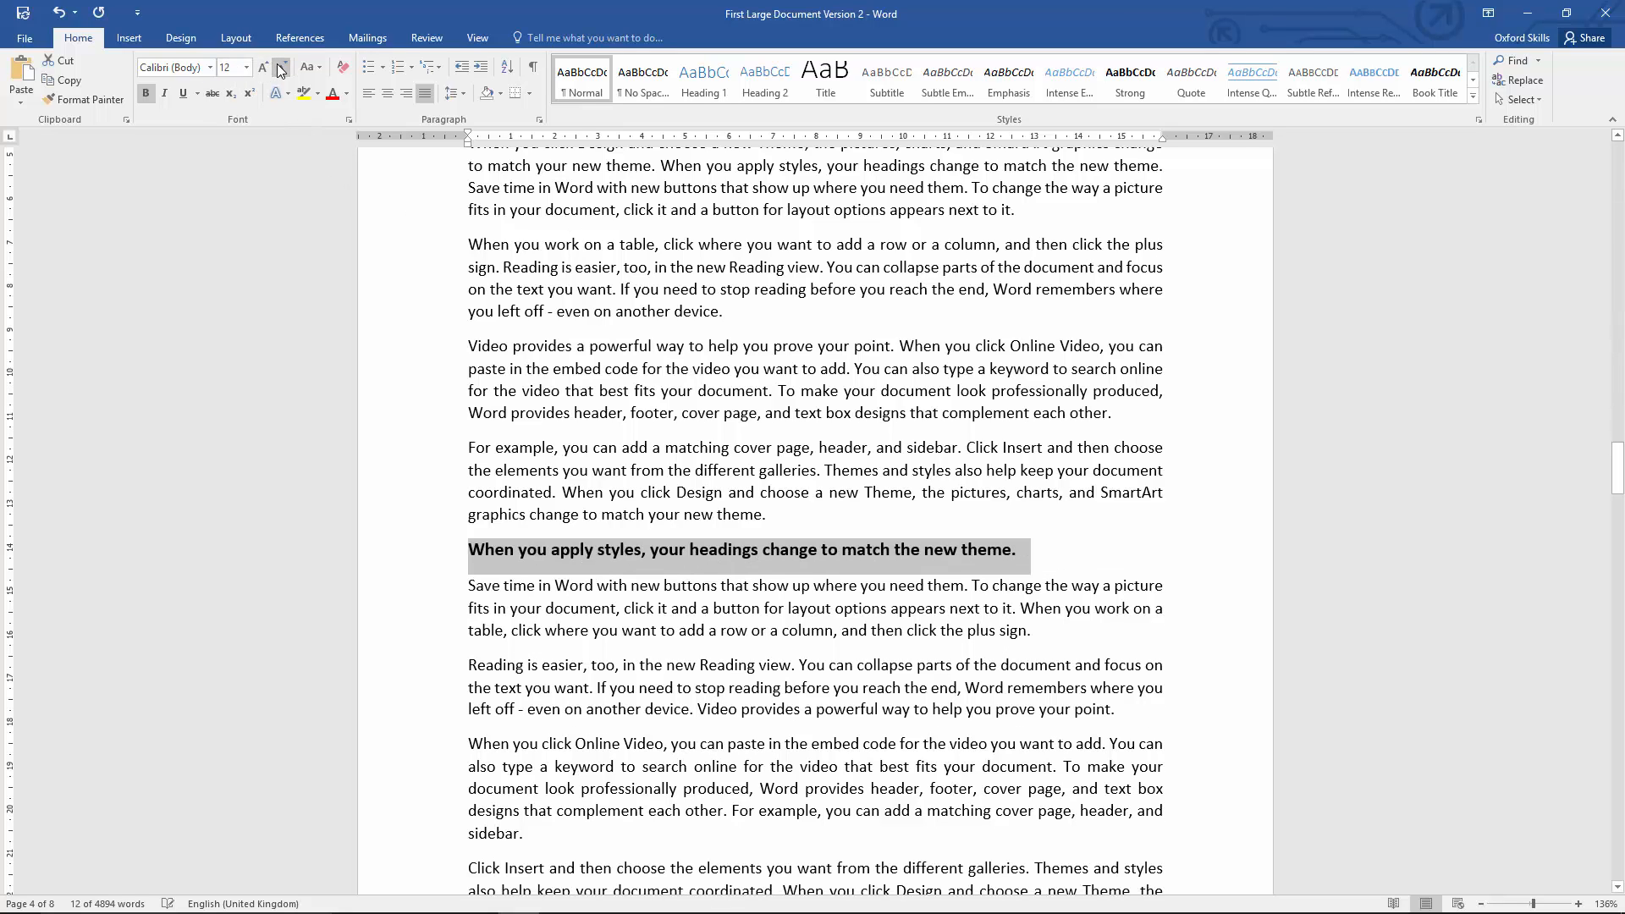
pyautogui.click(346, 94)
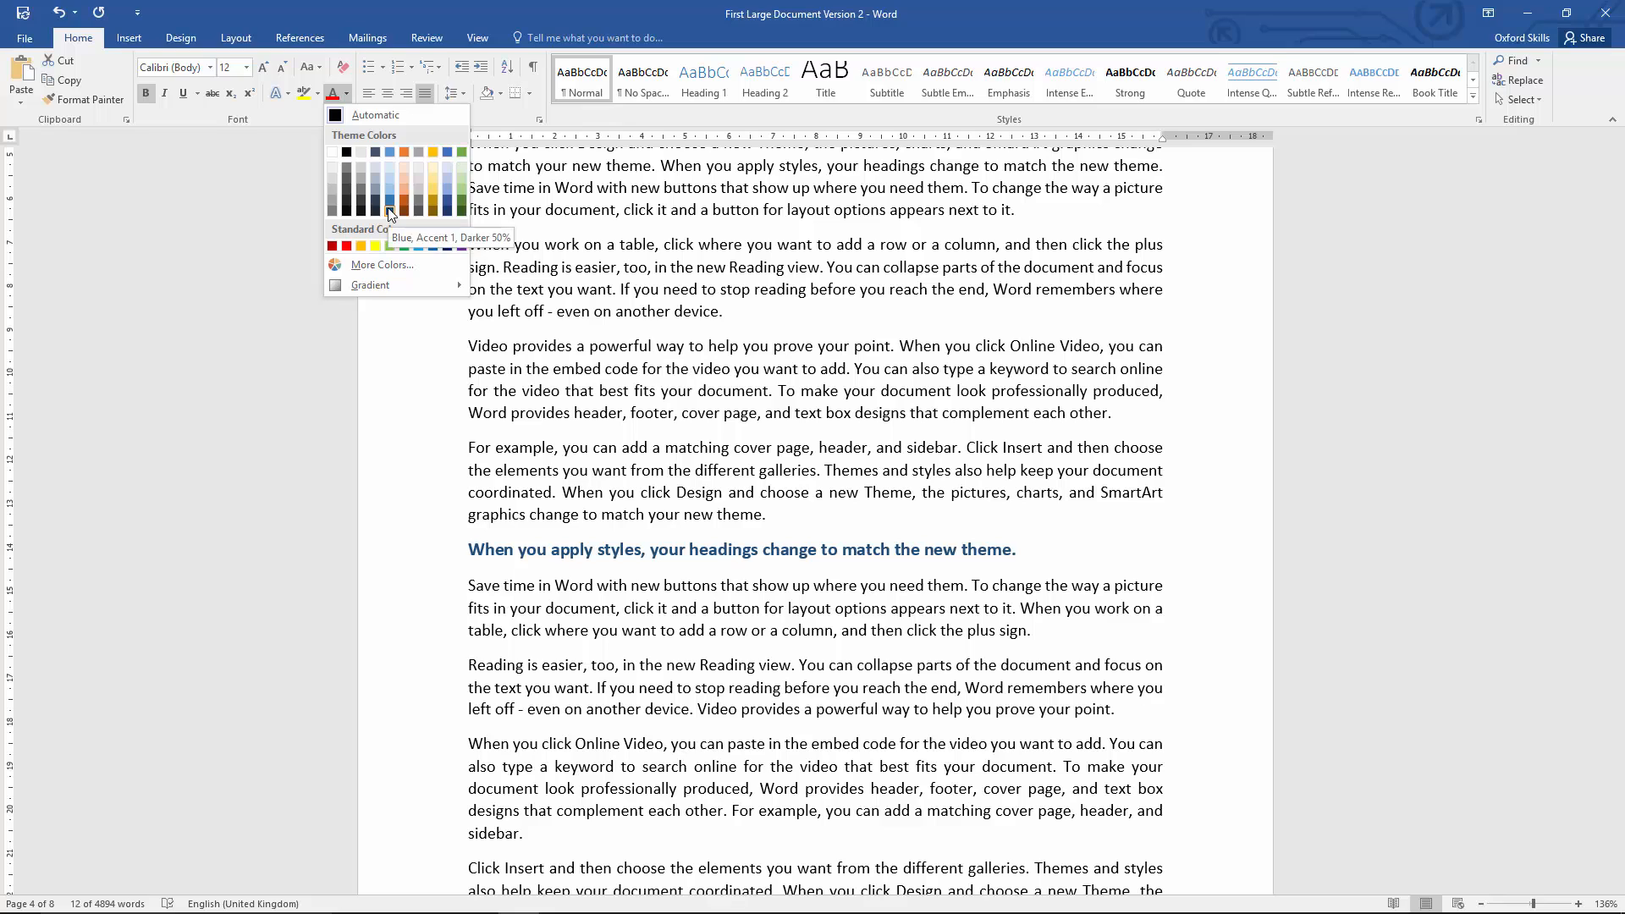
pyautogui.click(663, 232)
pyautogui.click(738, 627)
pyautogui.click(738, 627)
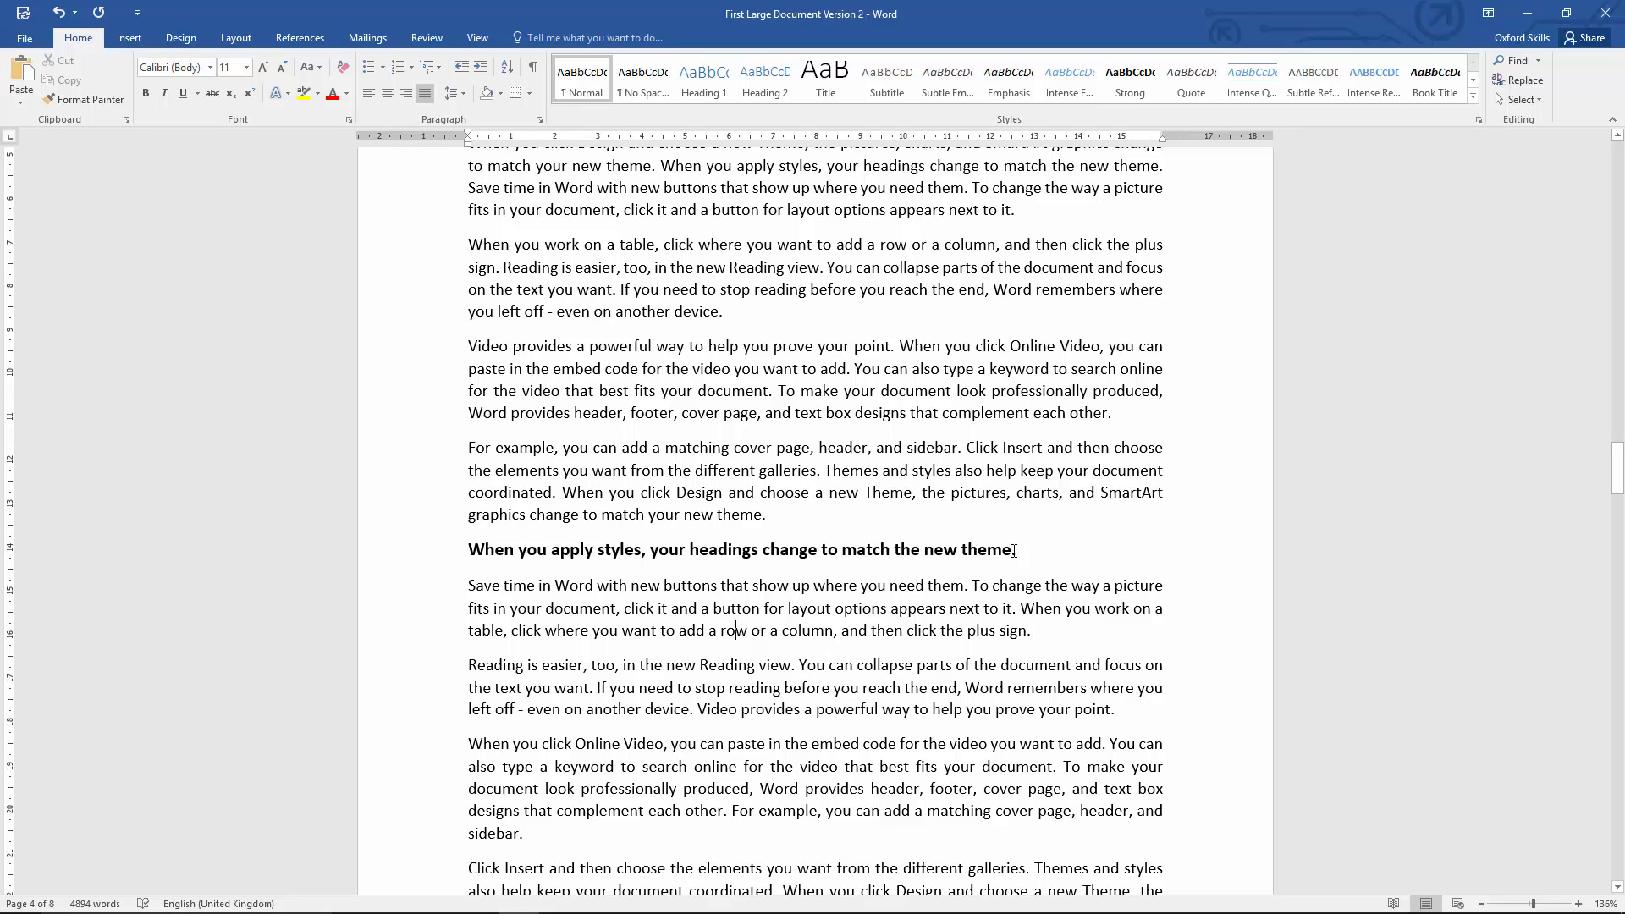
# Step: Review the manually formatted bold headings from page 4 back up to the document title on page 1
pyautogui.moveTo(1015, 551); pyautogui.dragTo(481, 557)
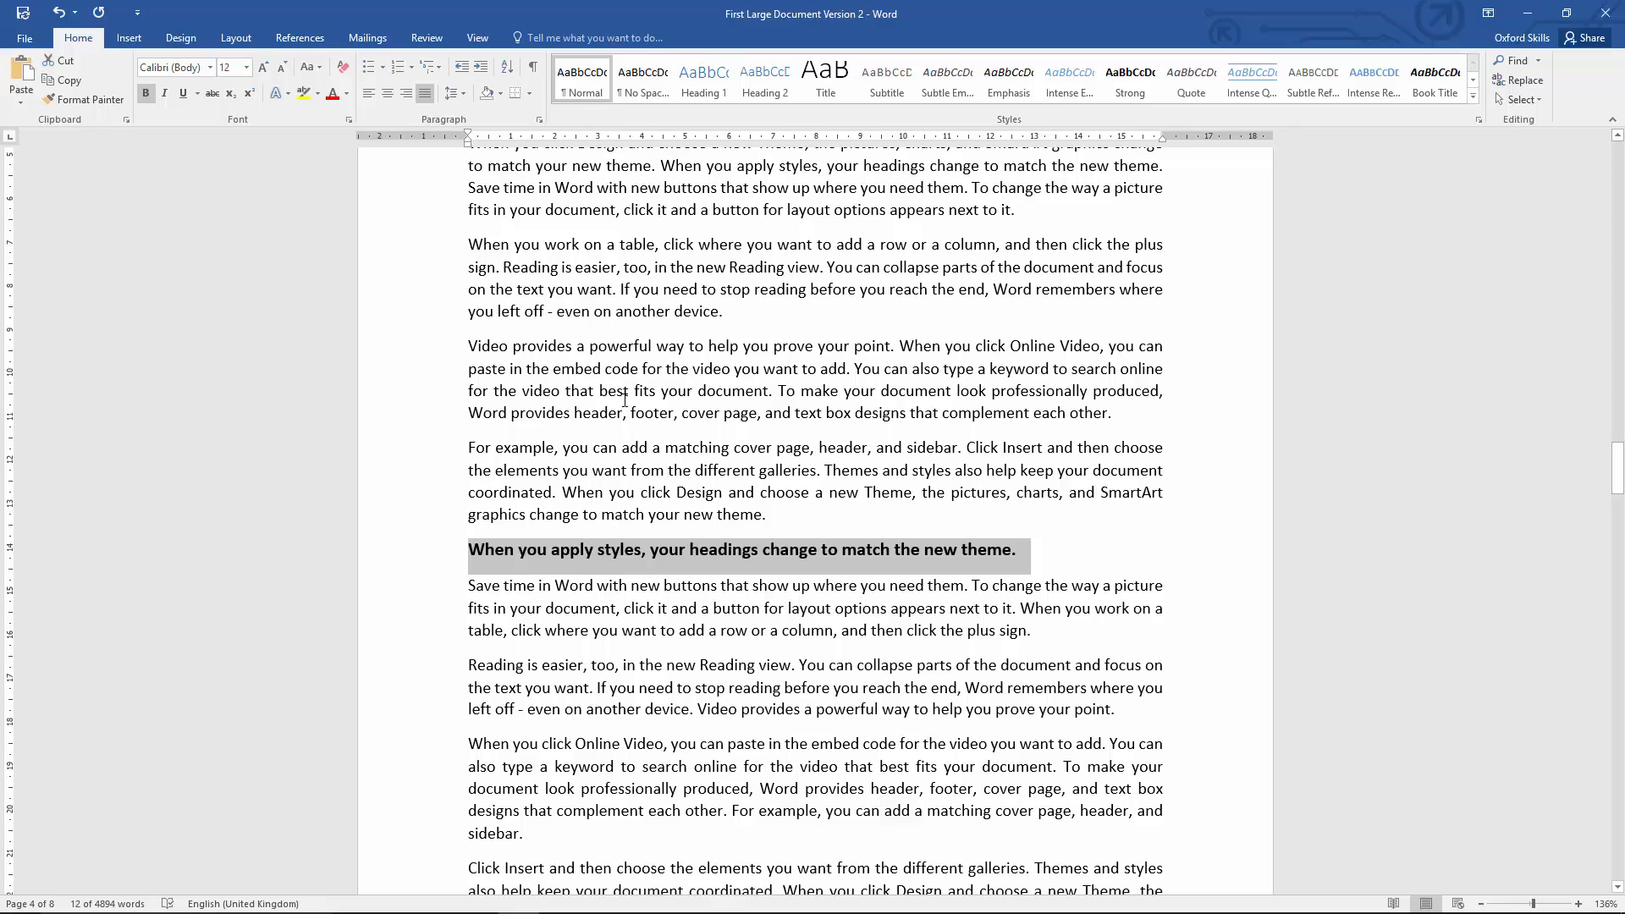
pyautogui.click(714, 649)
pyautogui.scroll(-20, 713, 649)
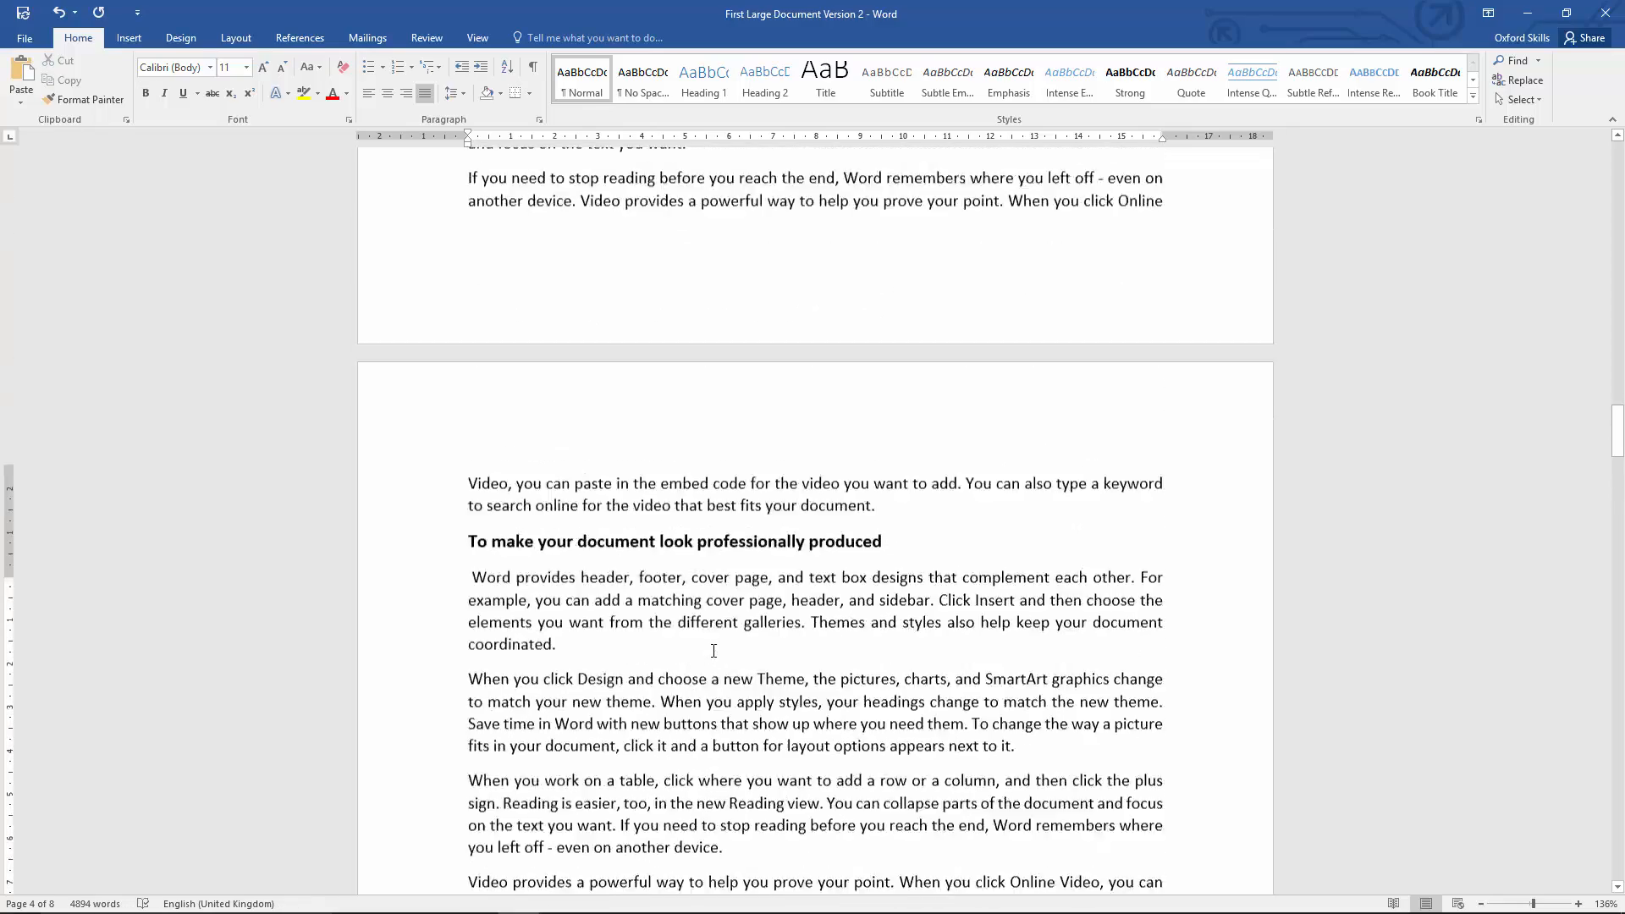
pyautogui.scroll(20, 713, 648)
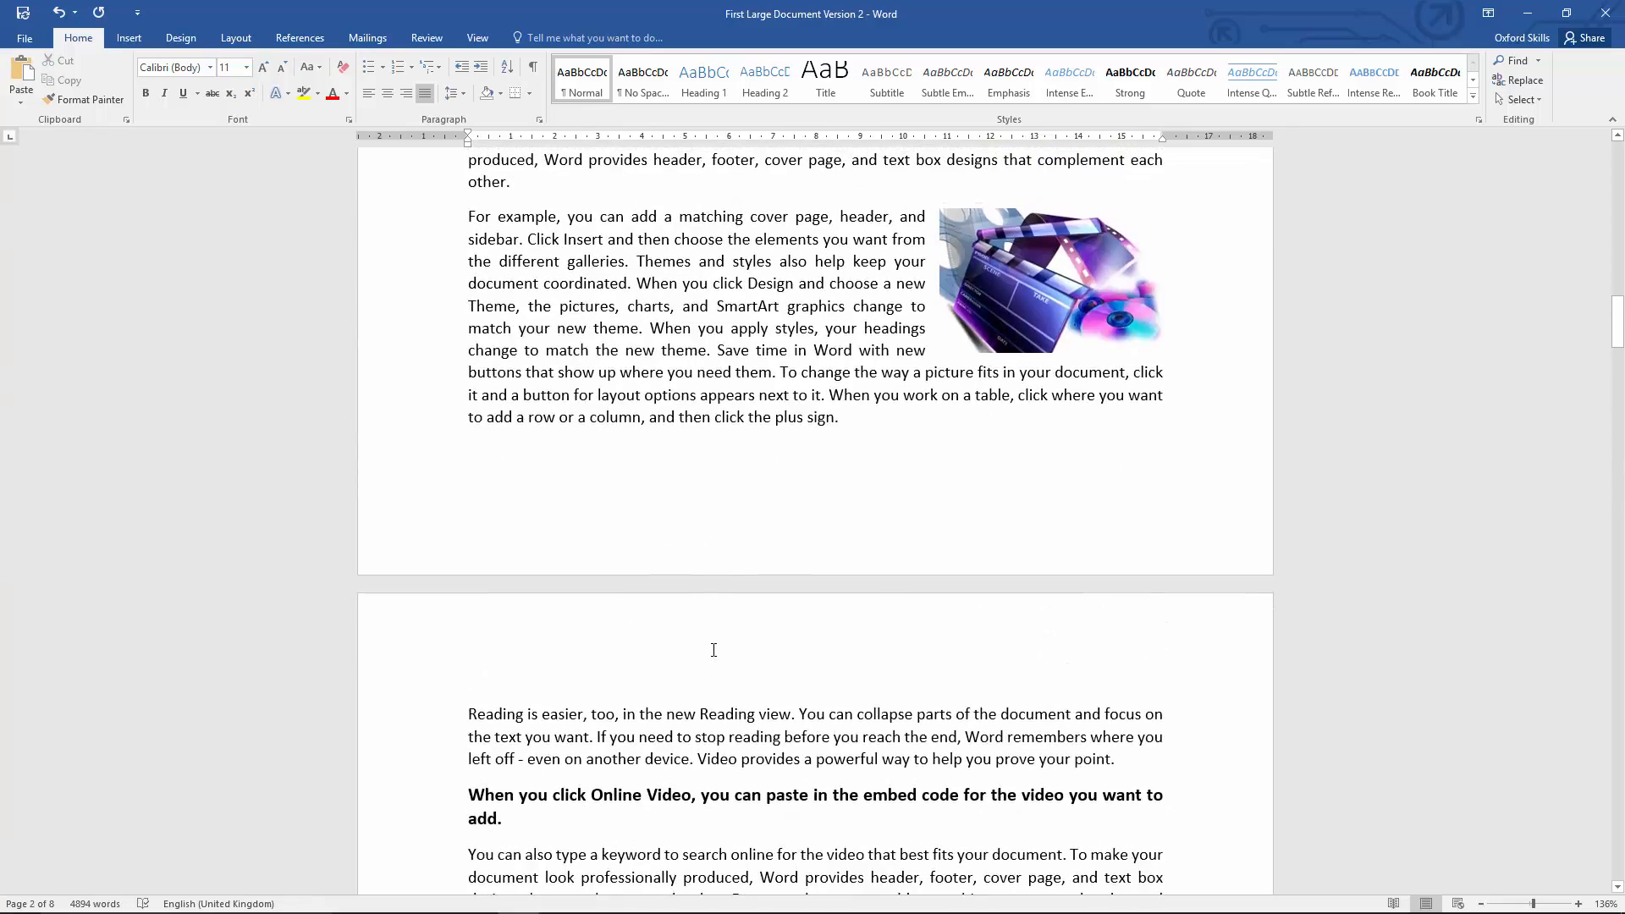
pyautogui.scroll(20, 714, 649)
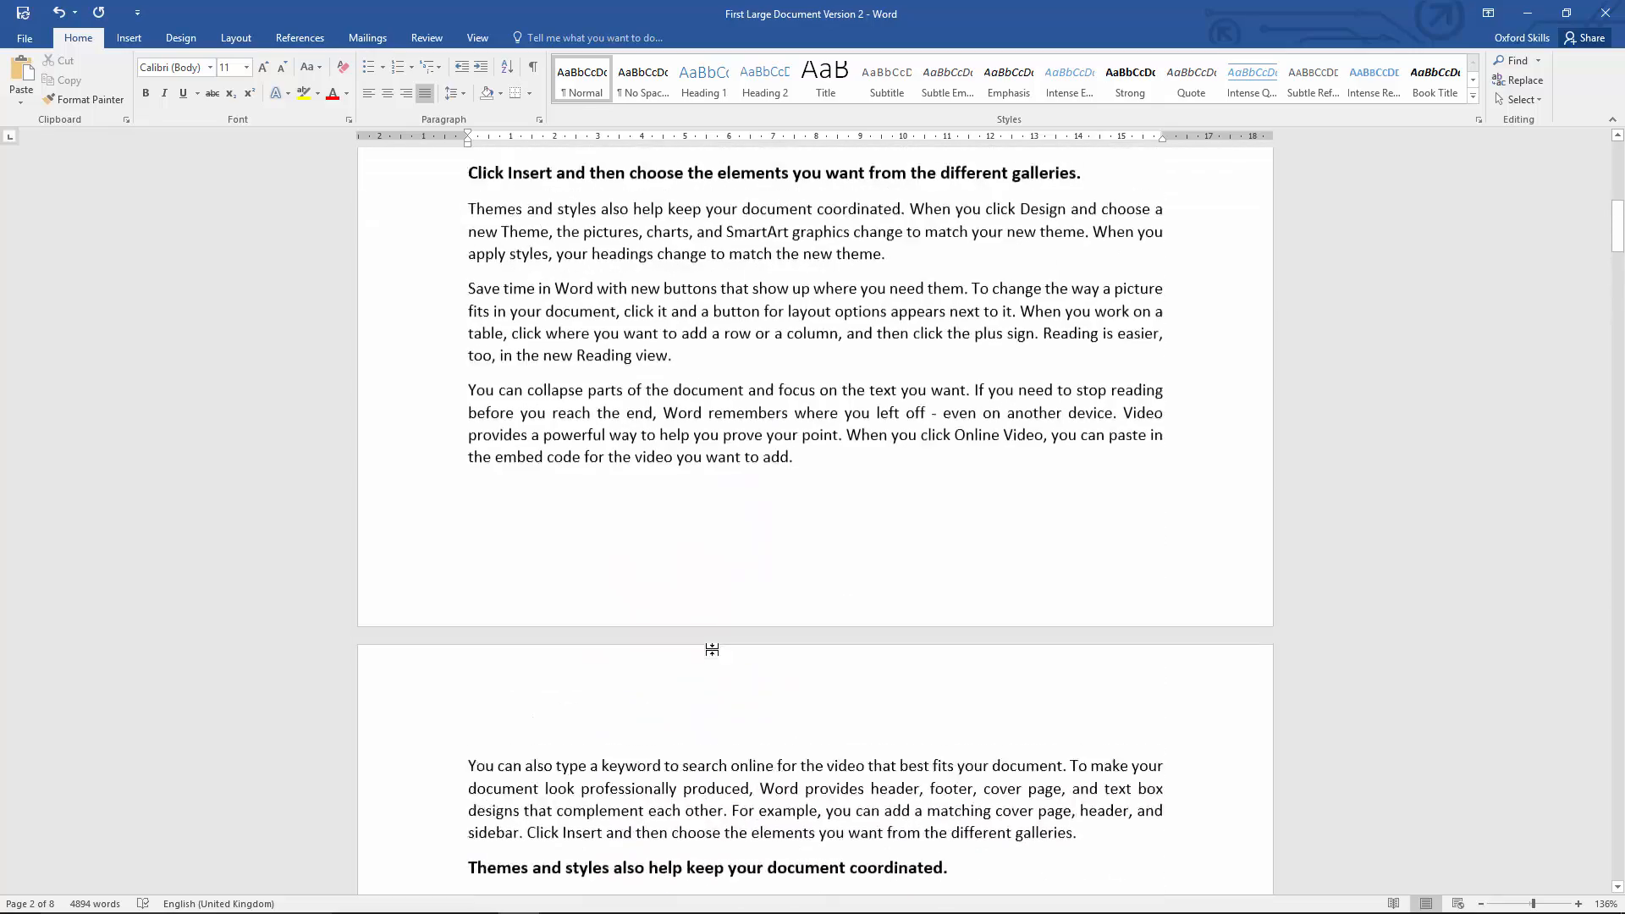
pyautogui.scroll(1, 714, 648)
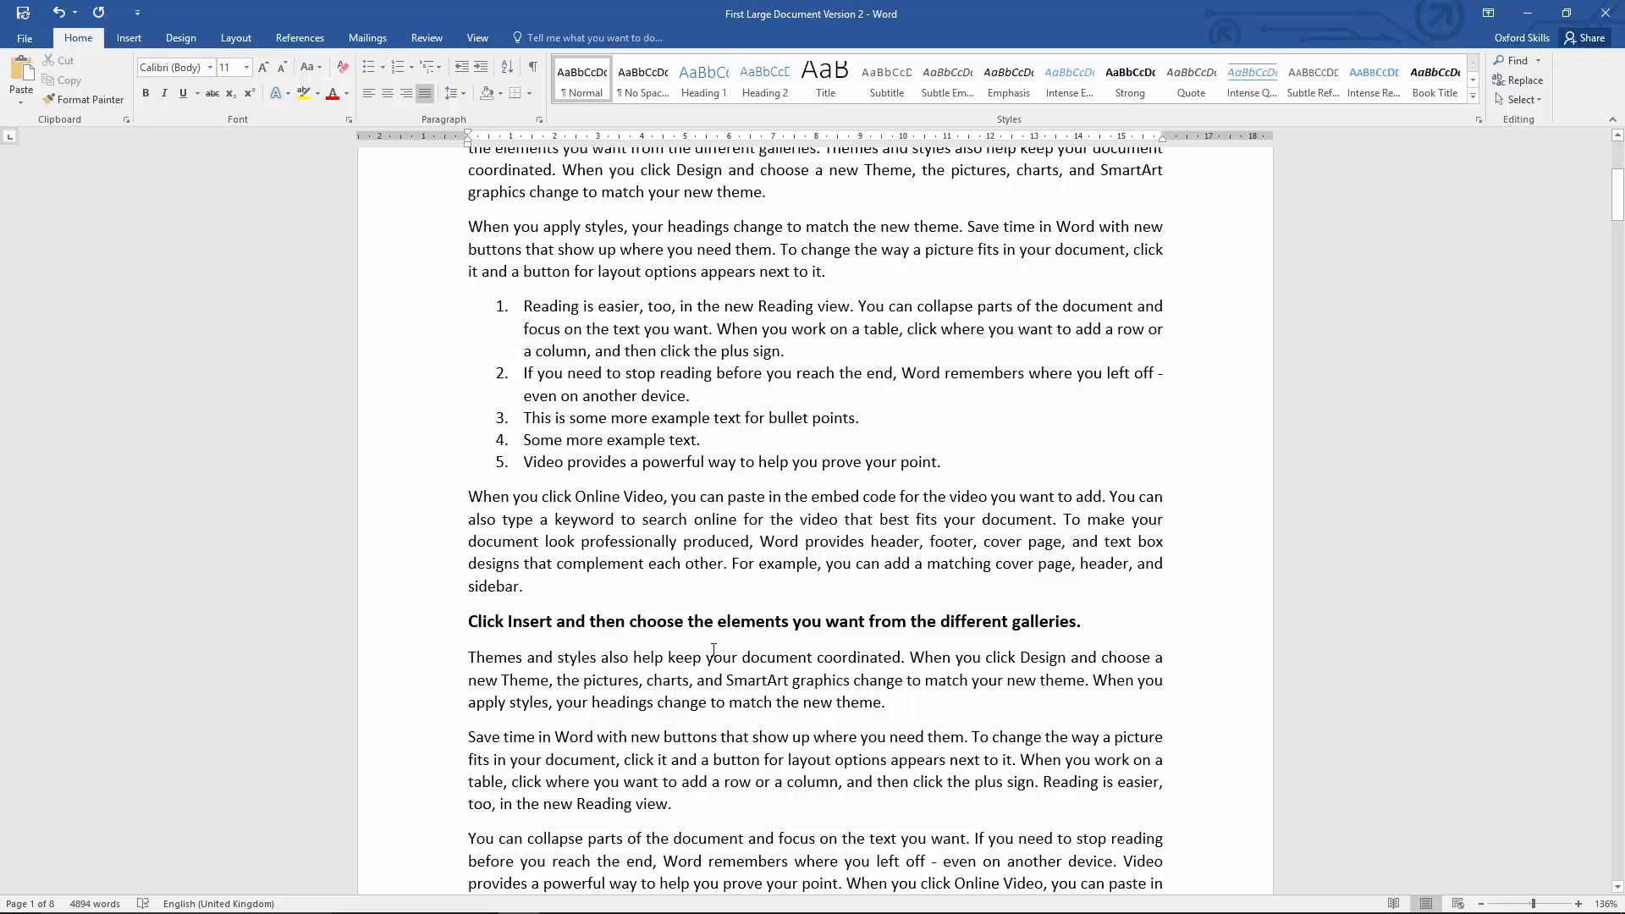
pyautogui.scroll(8, 714, 648)
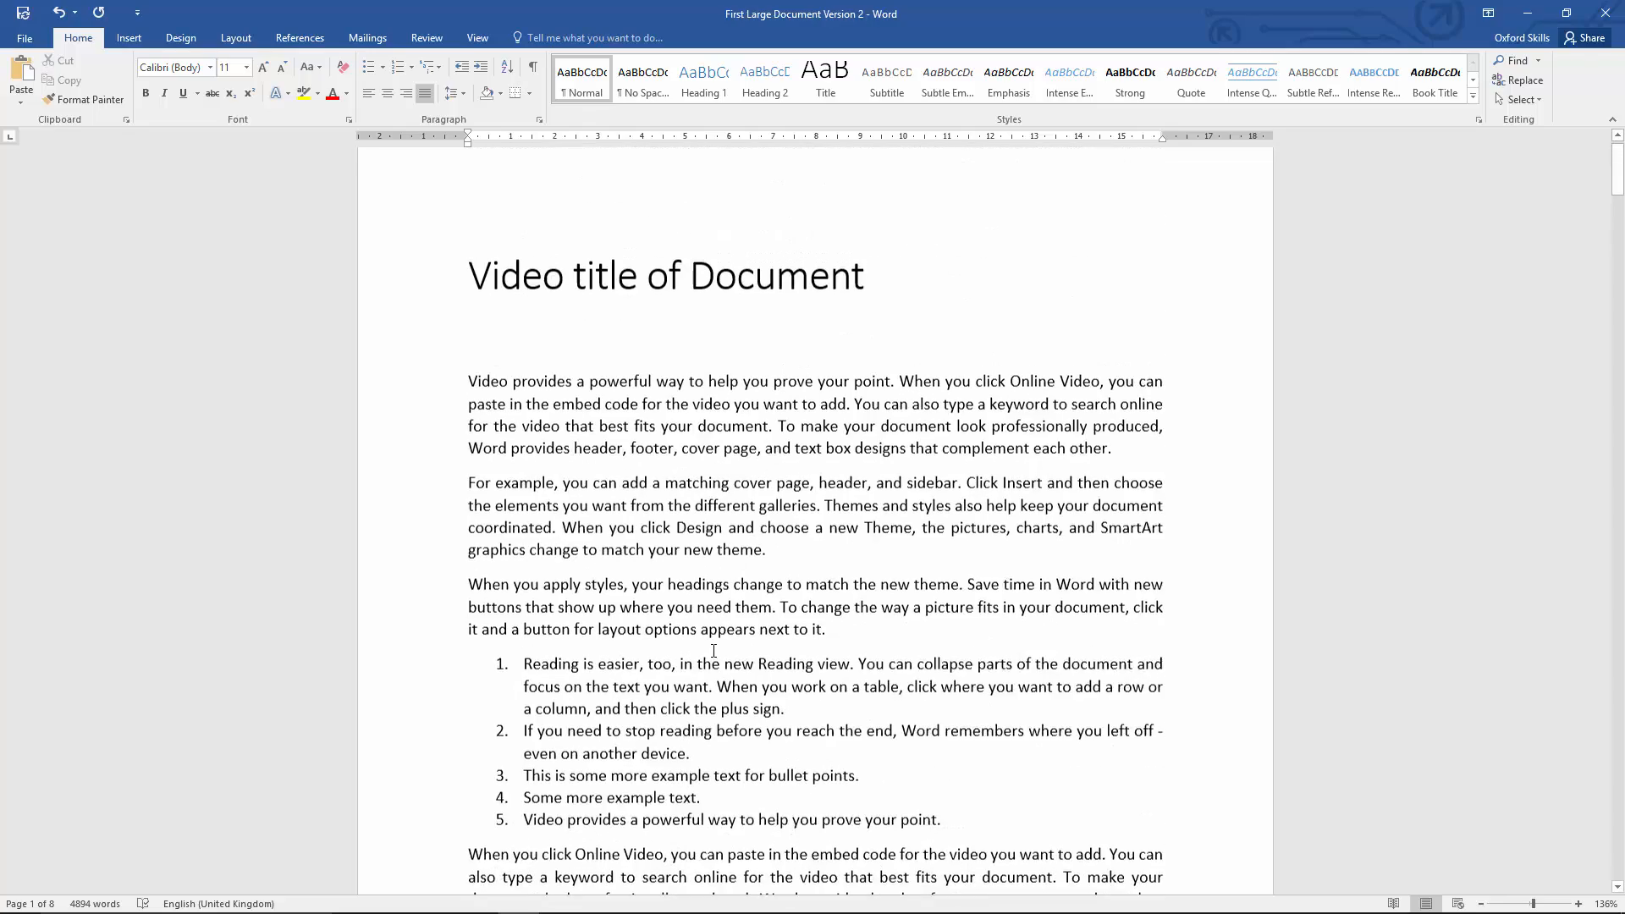
pyautogui.scroll(-3, 713, 649)
pyautogui.scroll(5, 713, 650)
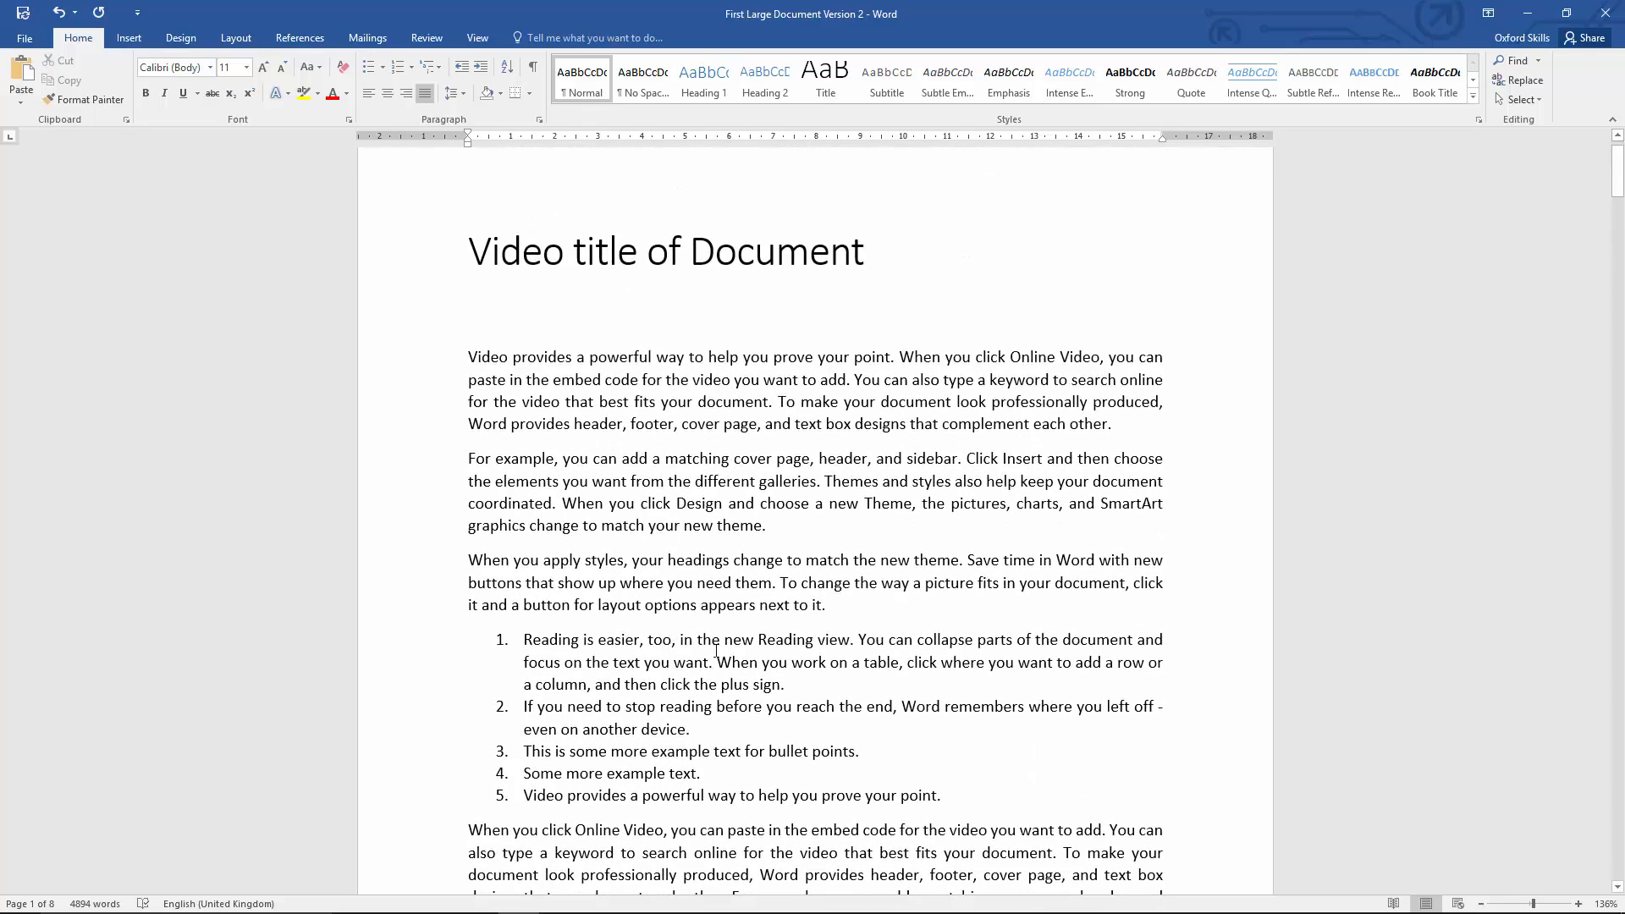
pyautogui.scroll(-6, 724, 660)
pyautogui.scroll(5, 723, 659)
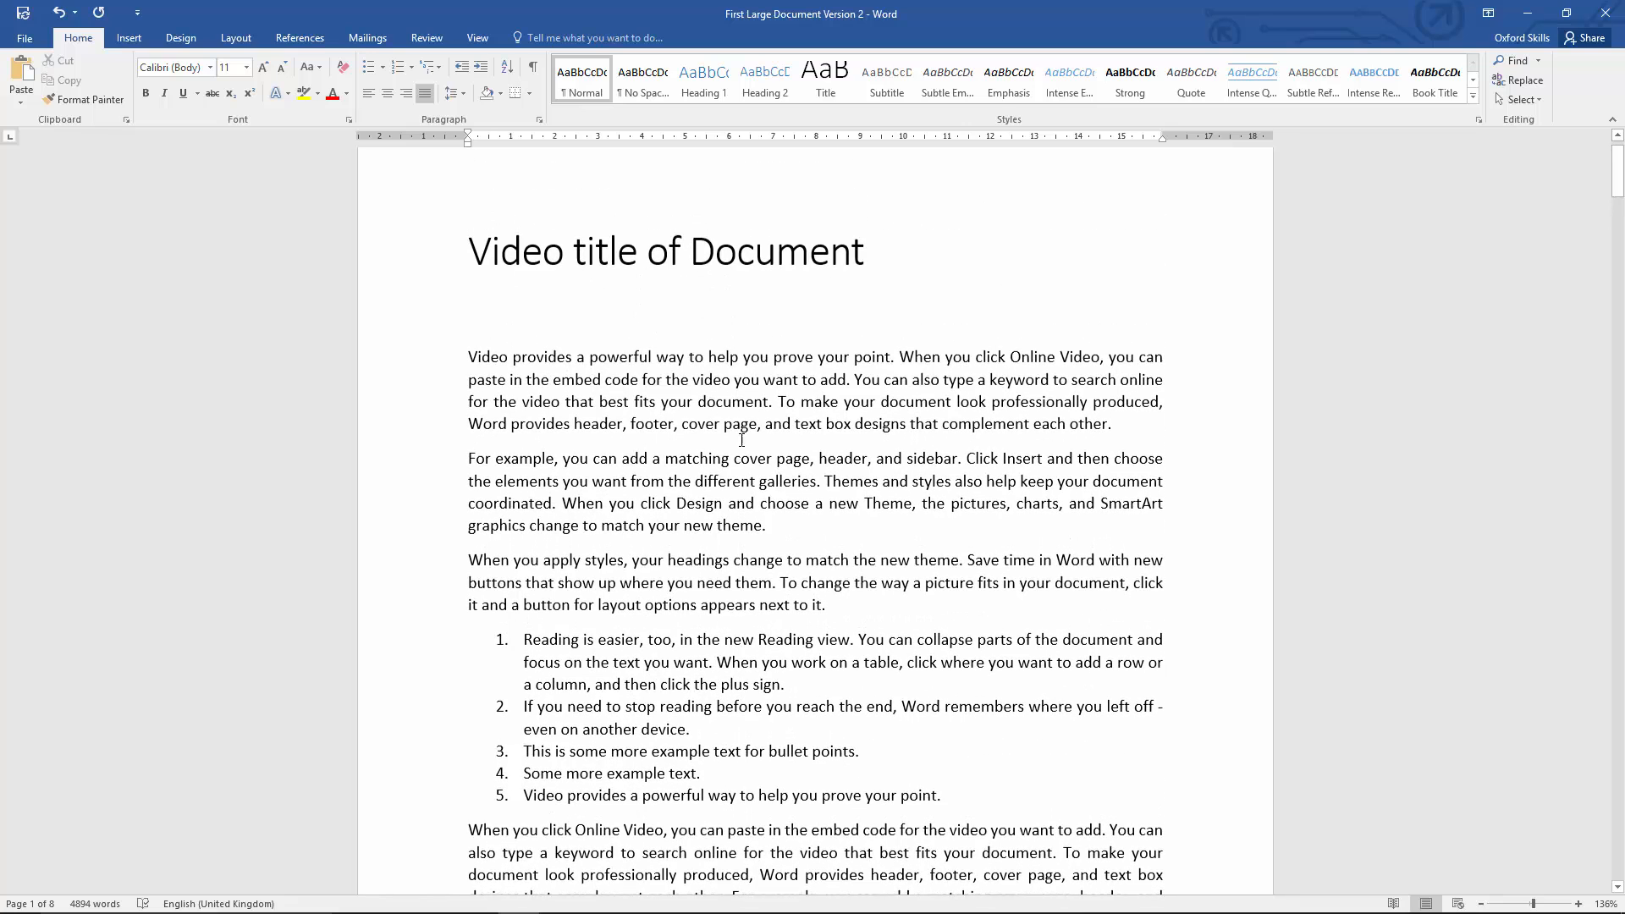
# Step: Try the Heading 2 and Normal styles on "Video title of Document" and return it to the Title style
pyautogui.click(601, 261)
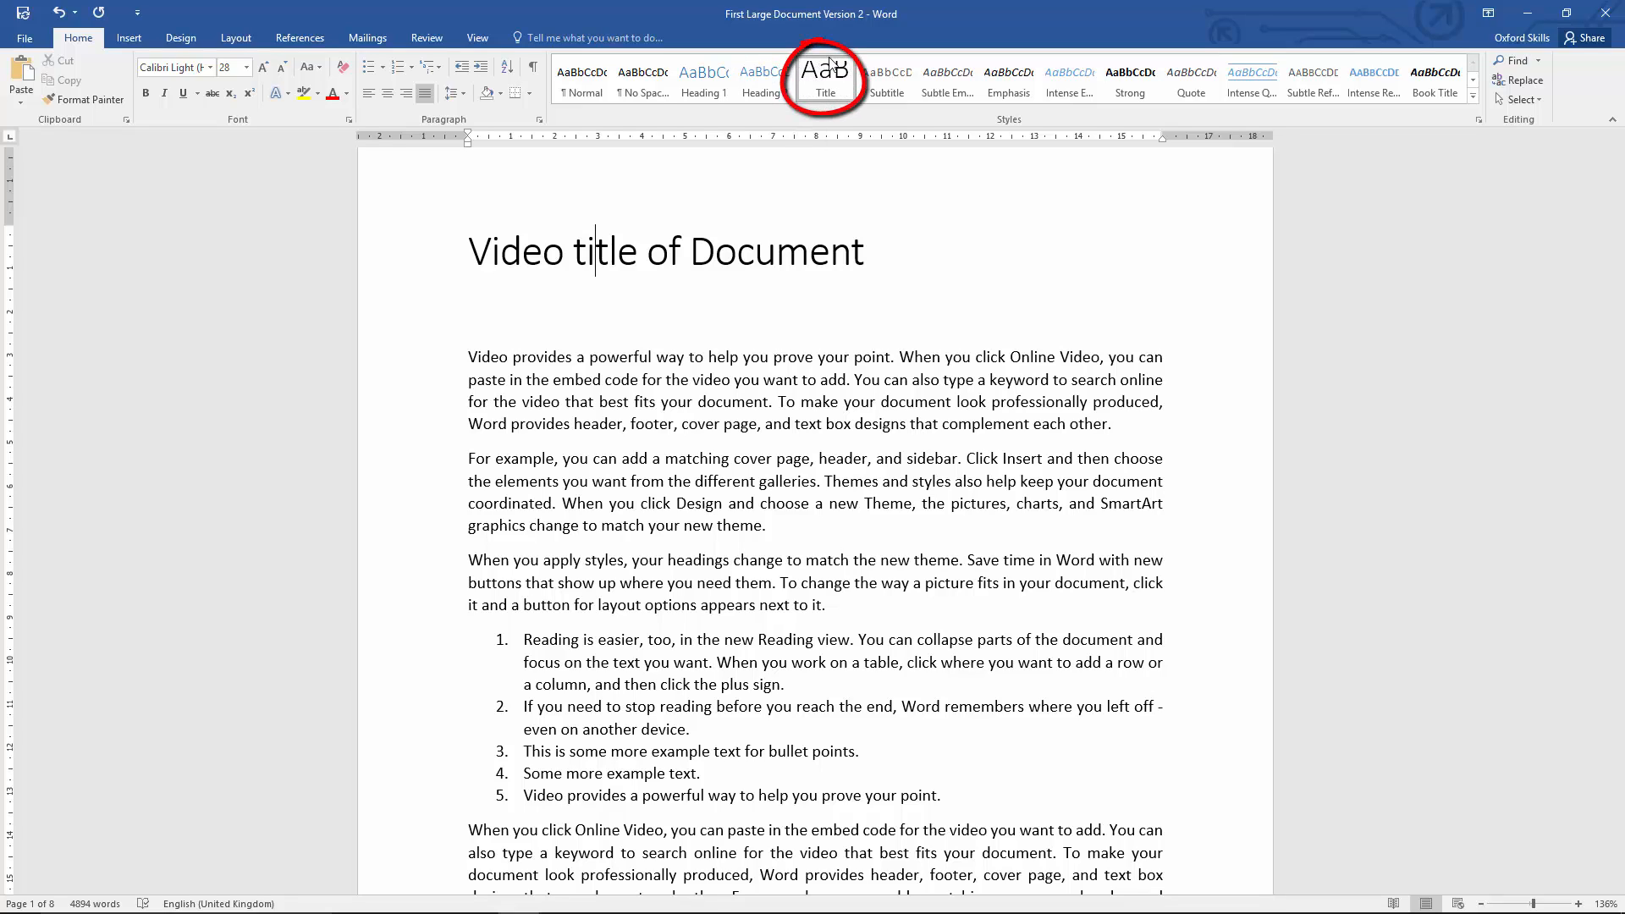
pyautogui.click(777, 93)
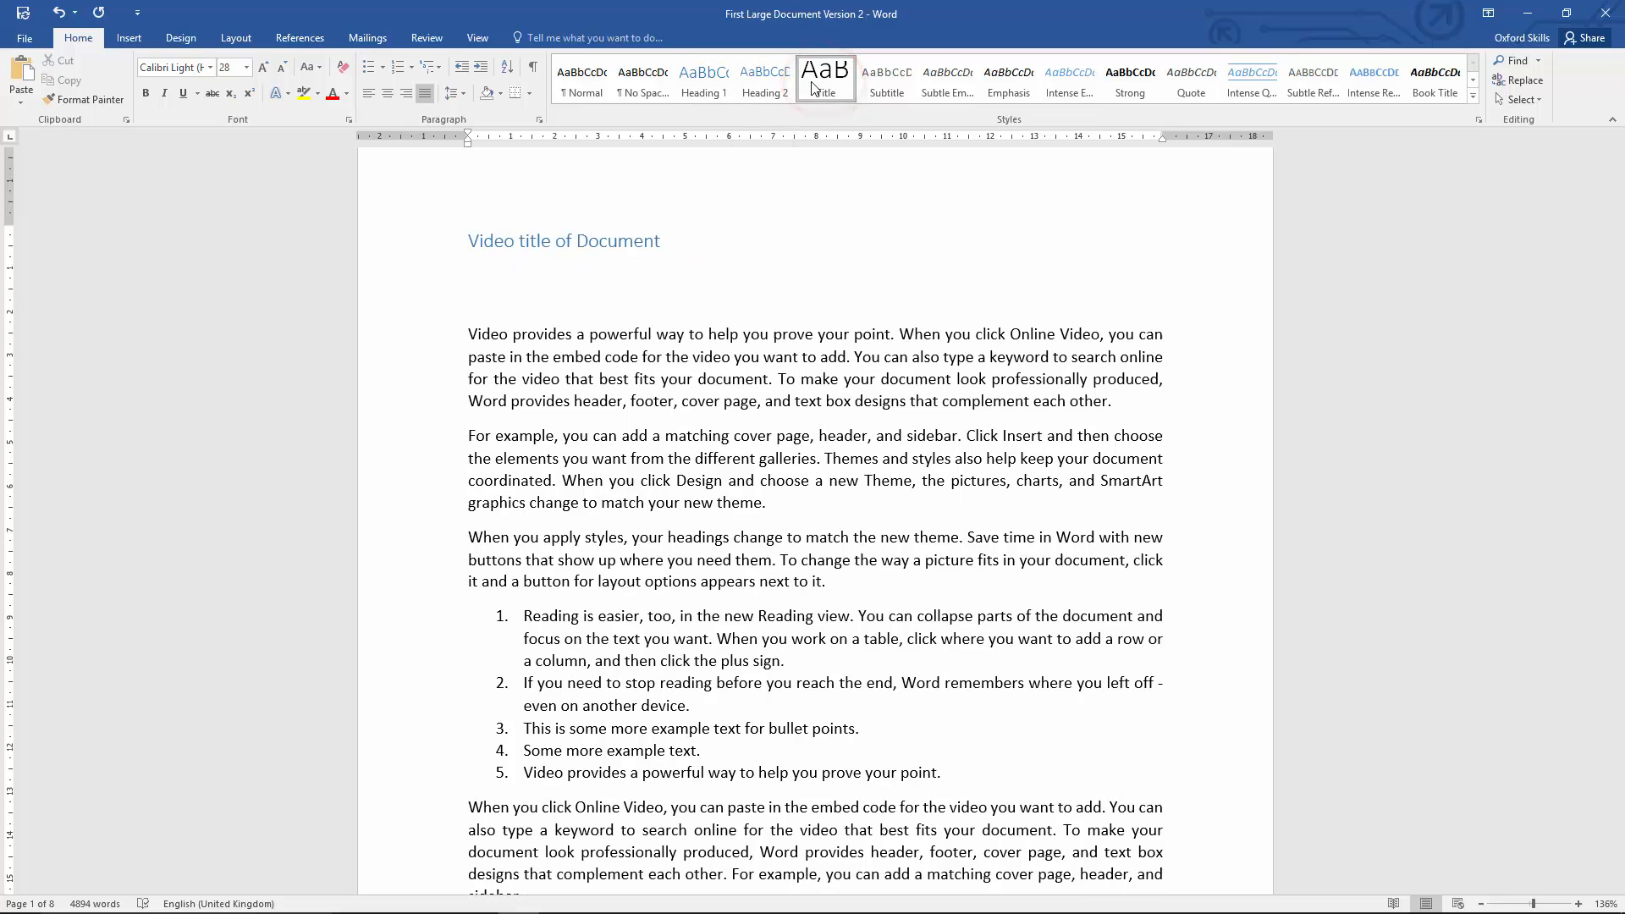
pyautogui.click(812, 89)
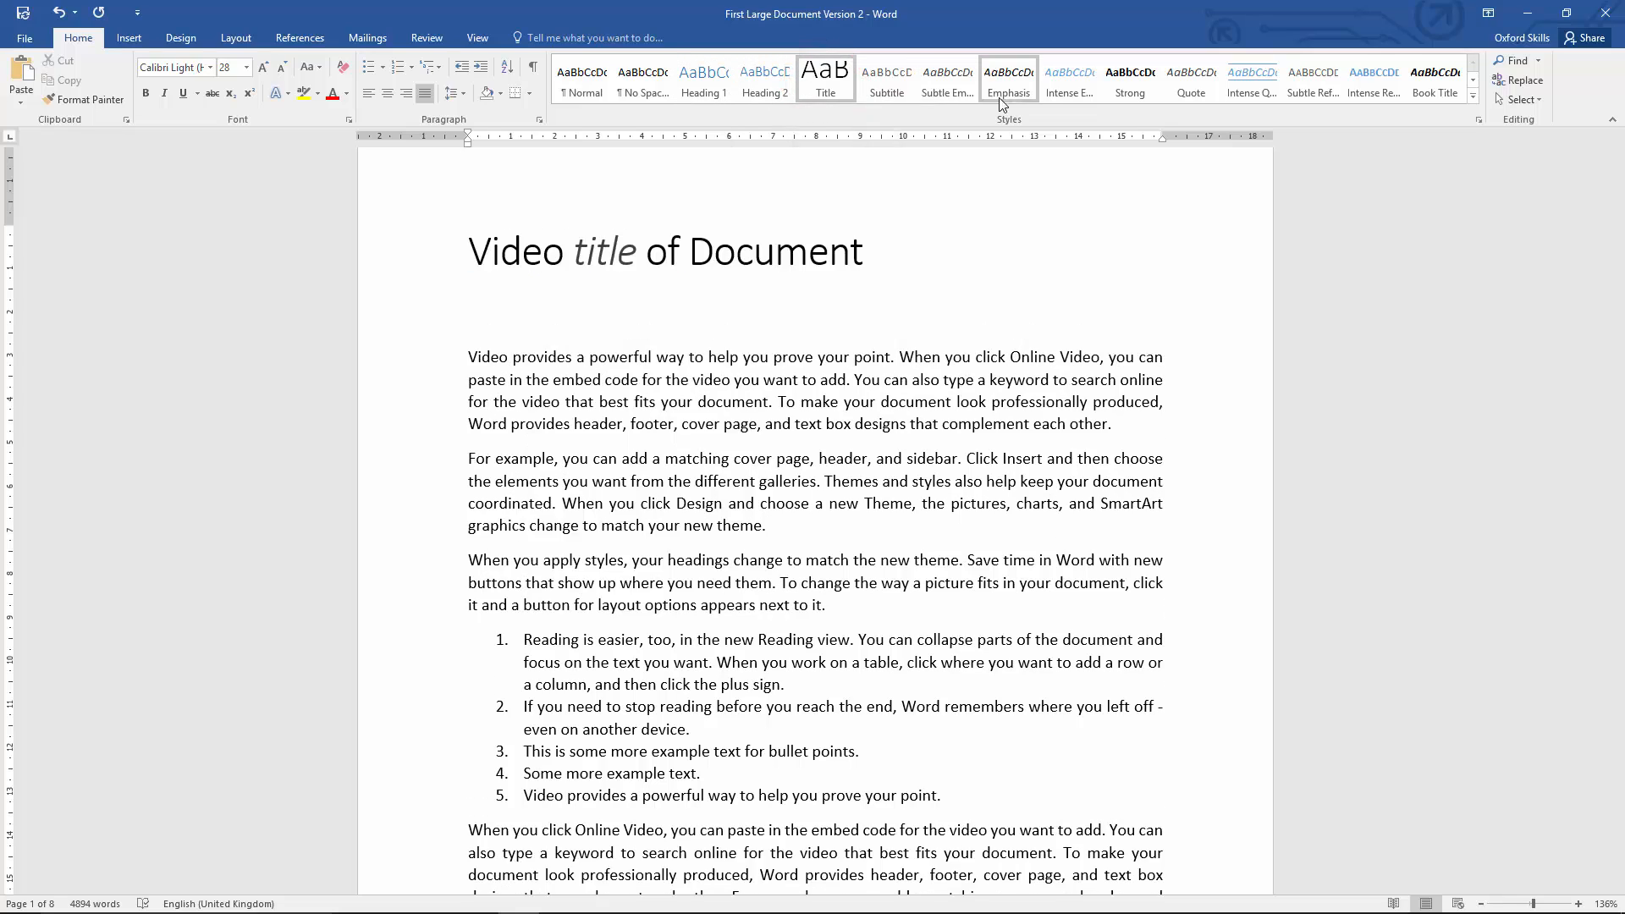
pyautogui.click(1473, 95)
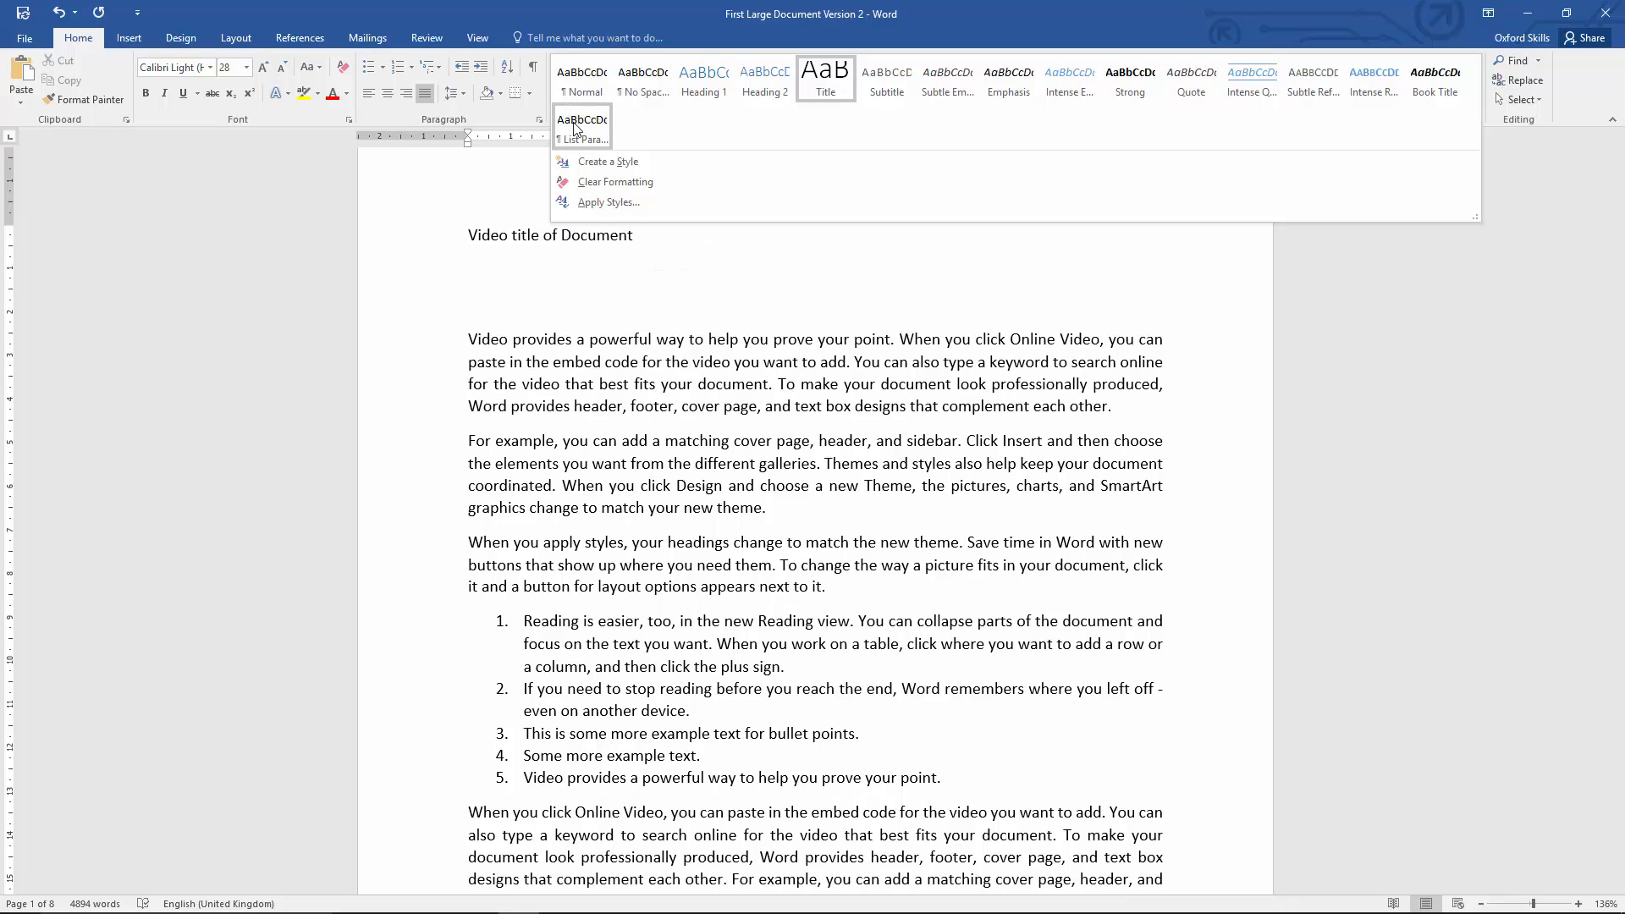
pyautogui.click(582, 81)
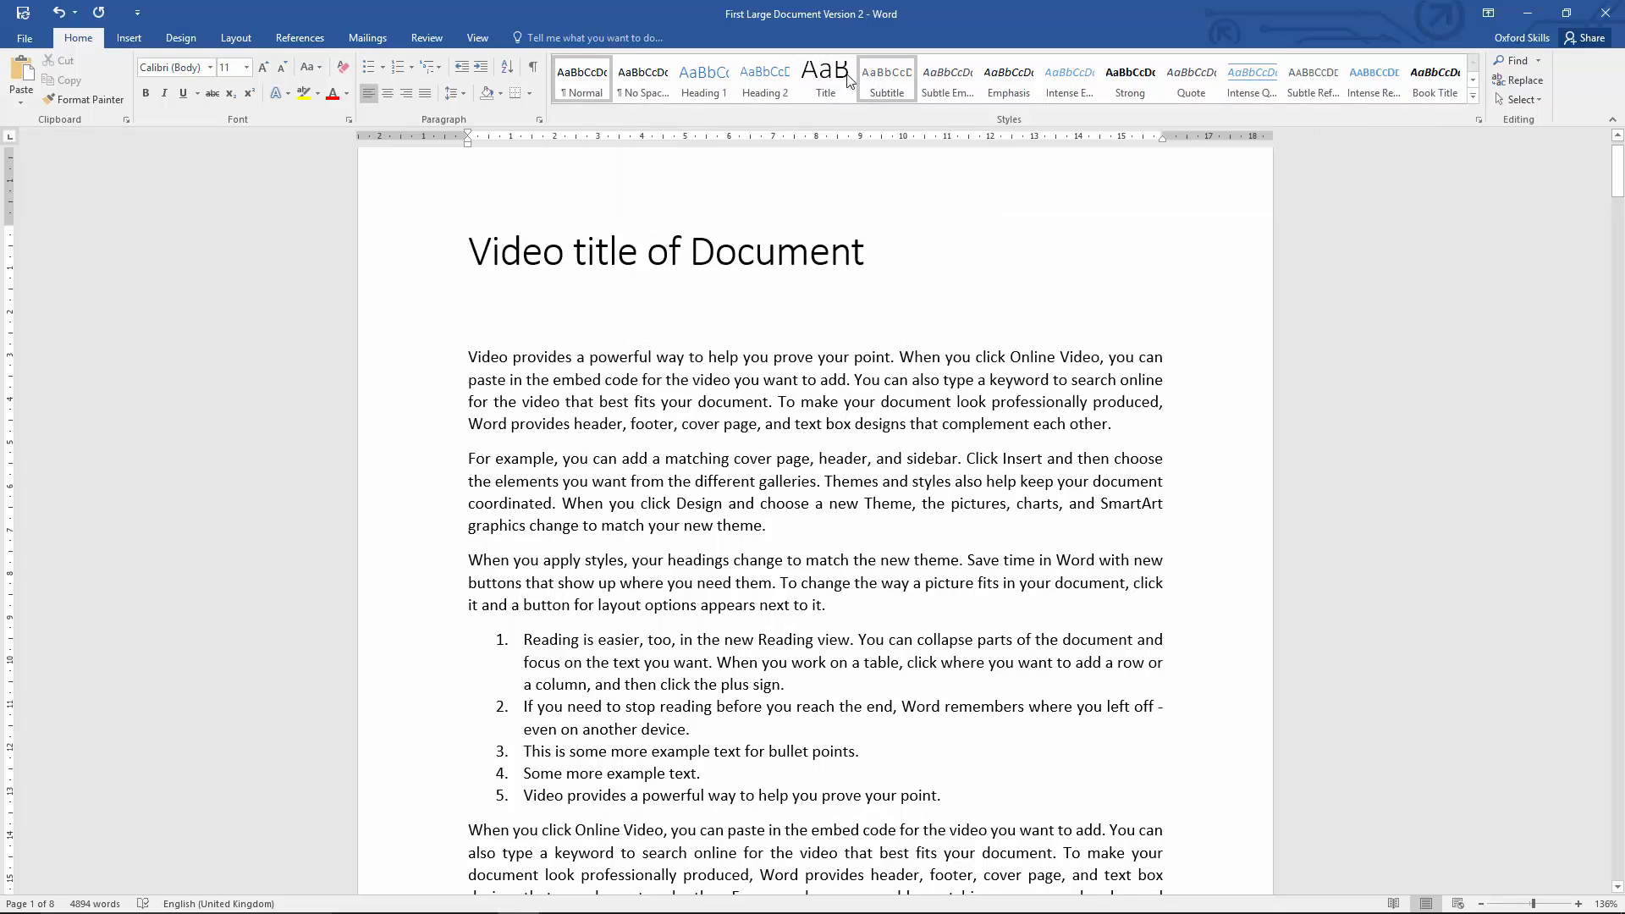
pyautogui.click(825, 80)
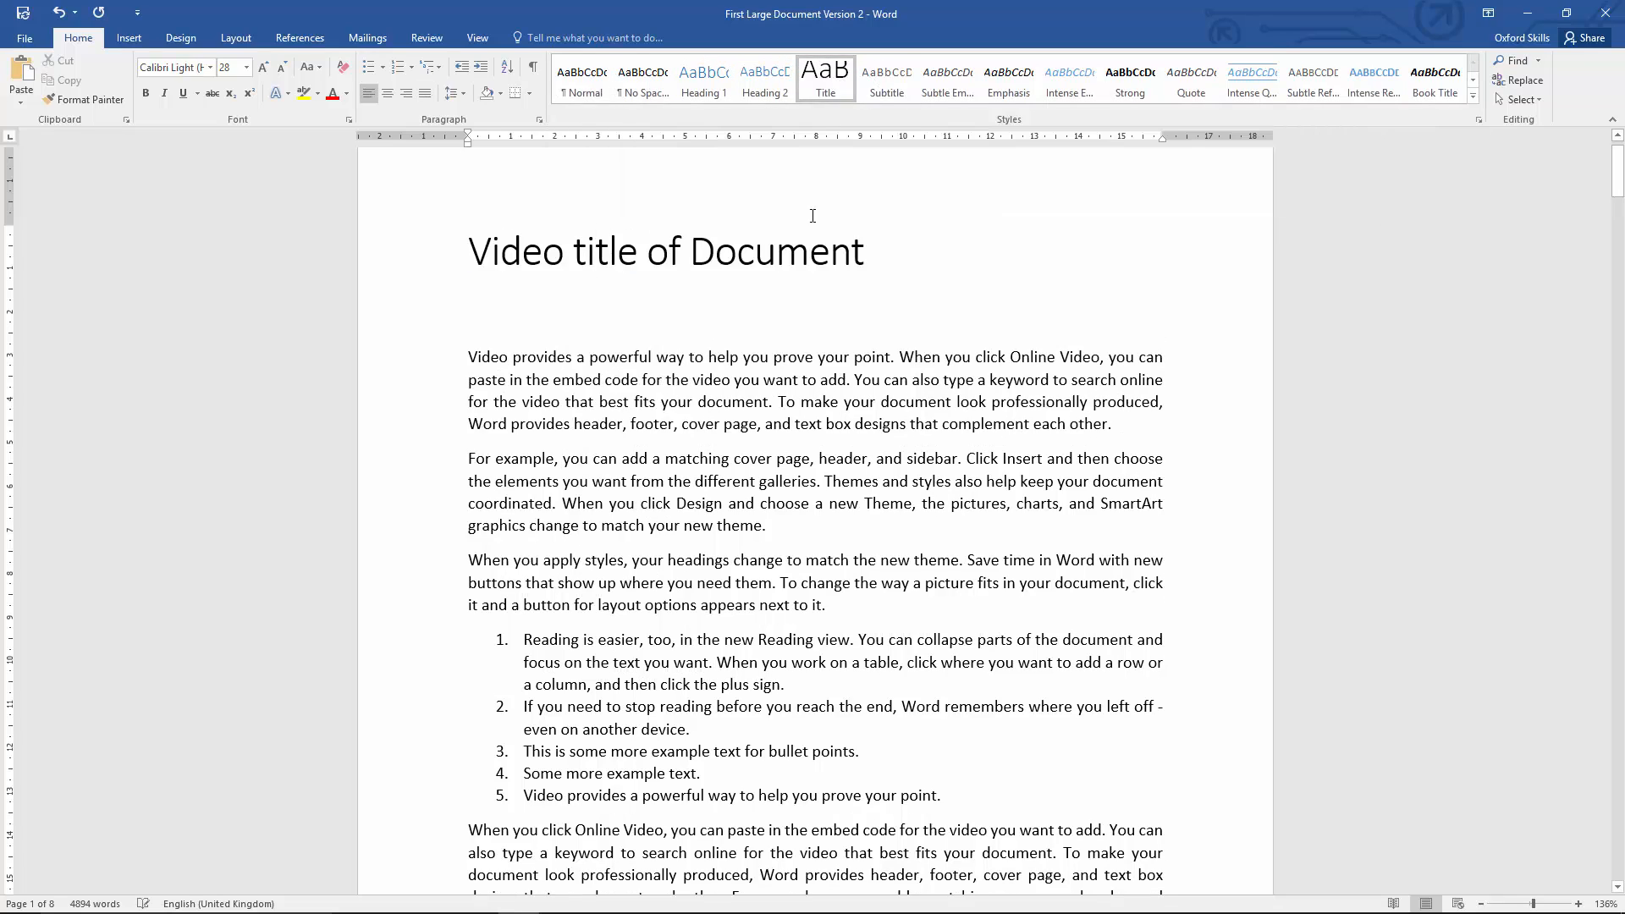
# Step: Select the whole document title and preview the Heading 2 and Subtitle styles on it without keeping either
pyautogui.click(750, 465)
pyautogui.moveTo(874, 262); pyautogui.dragTo(398, 270)
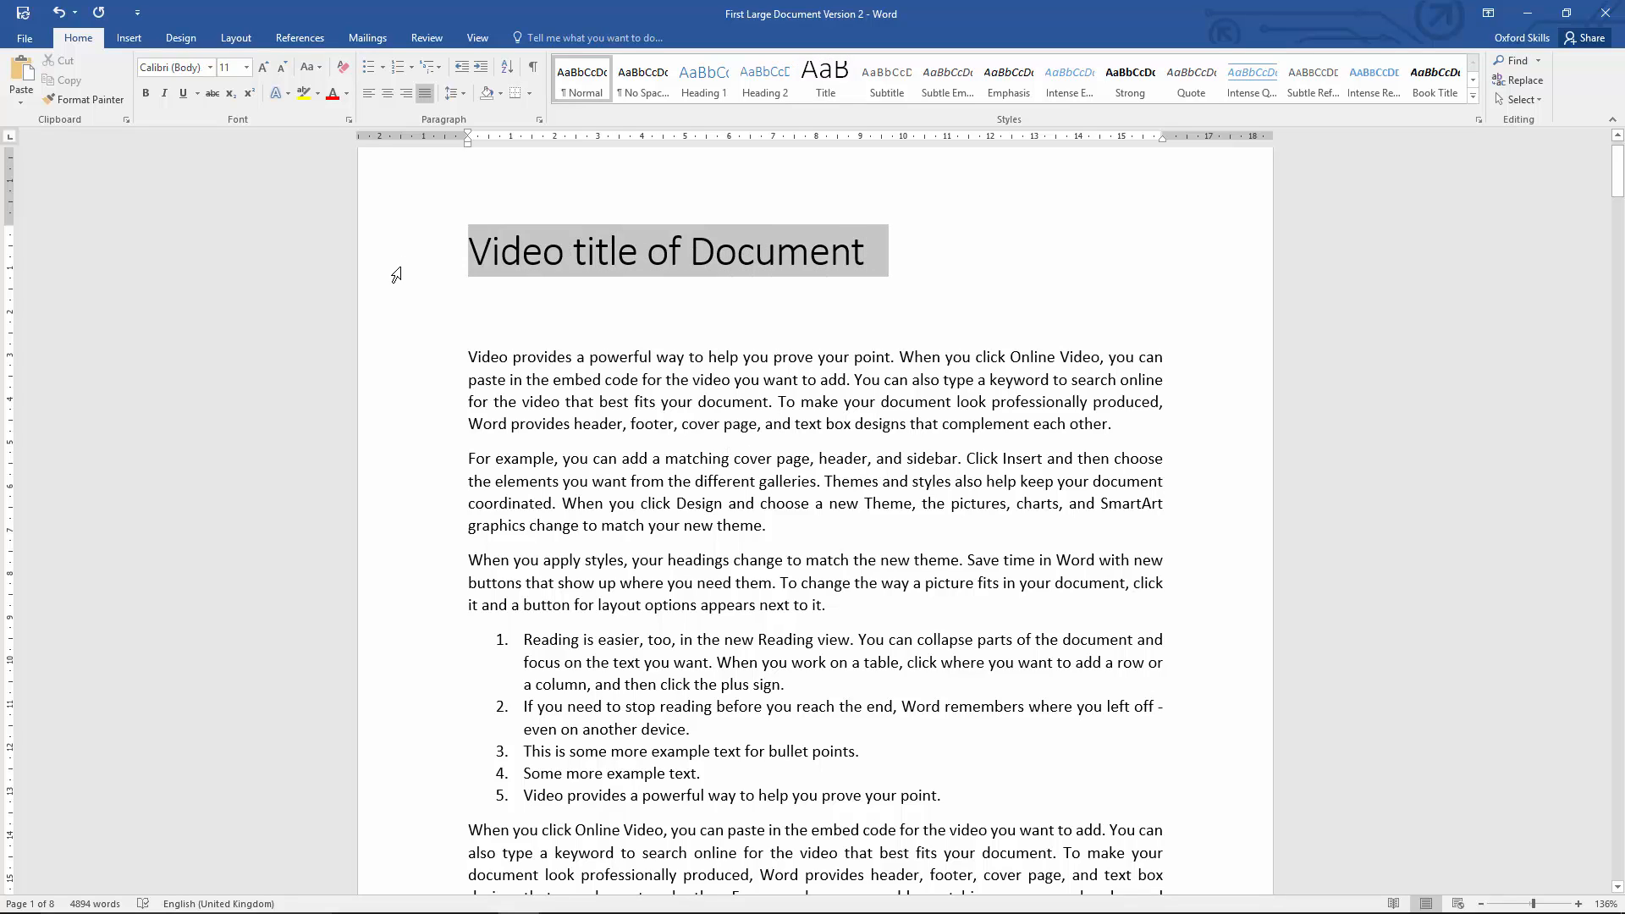
pyautogui.click(758, 93)
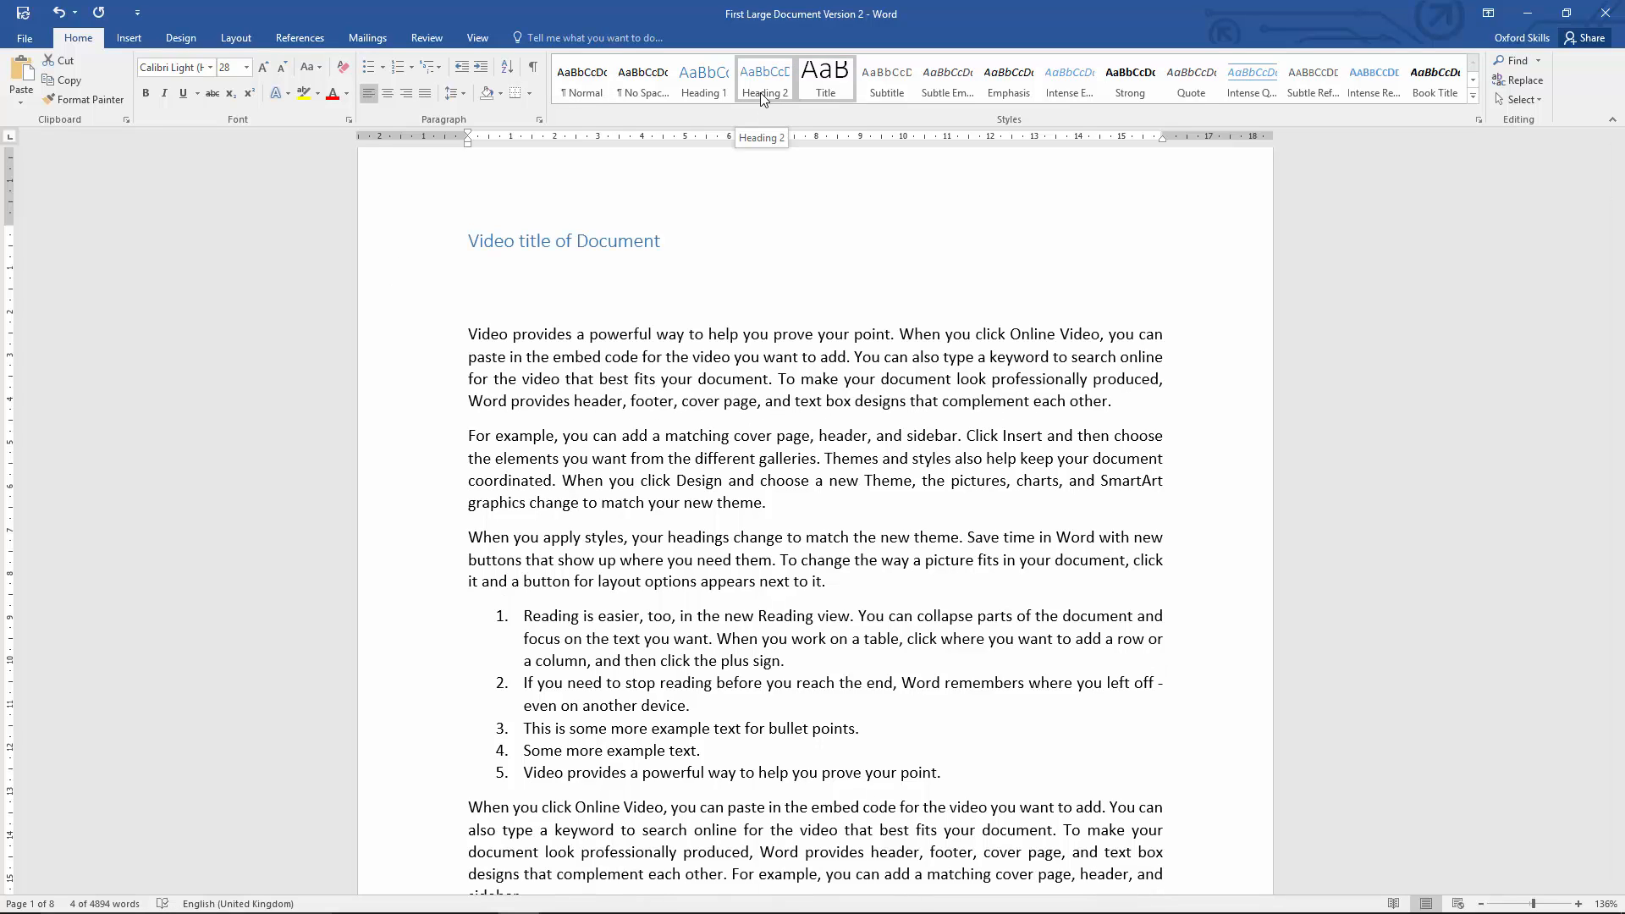
pyautogui.click(845, 88)
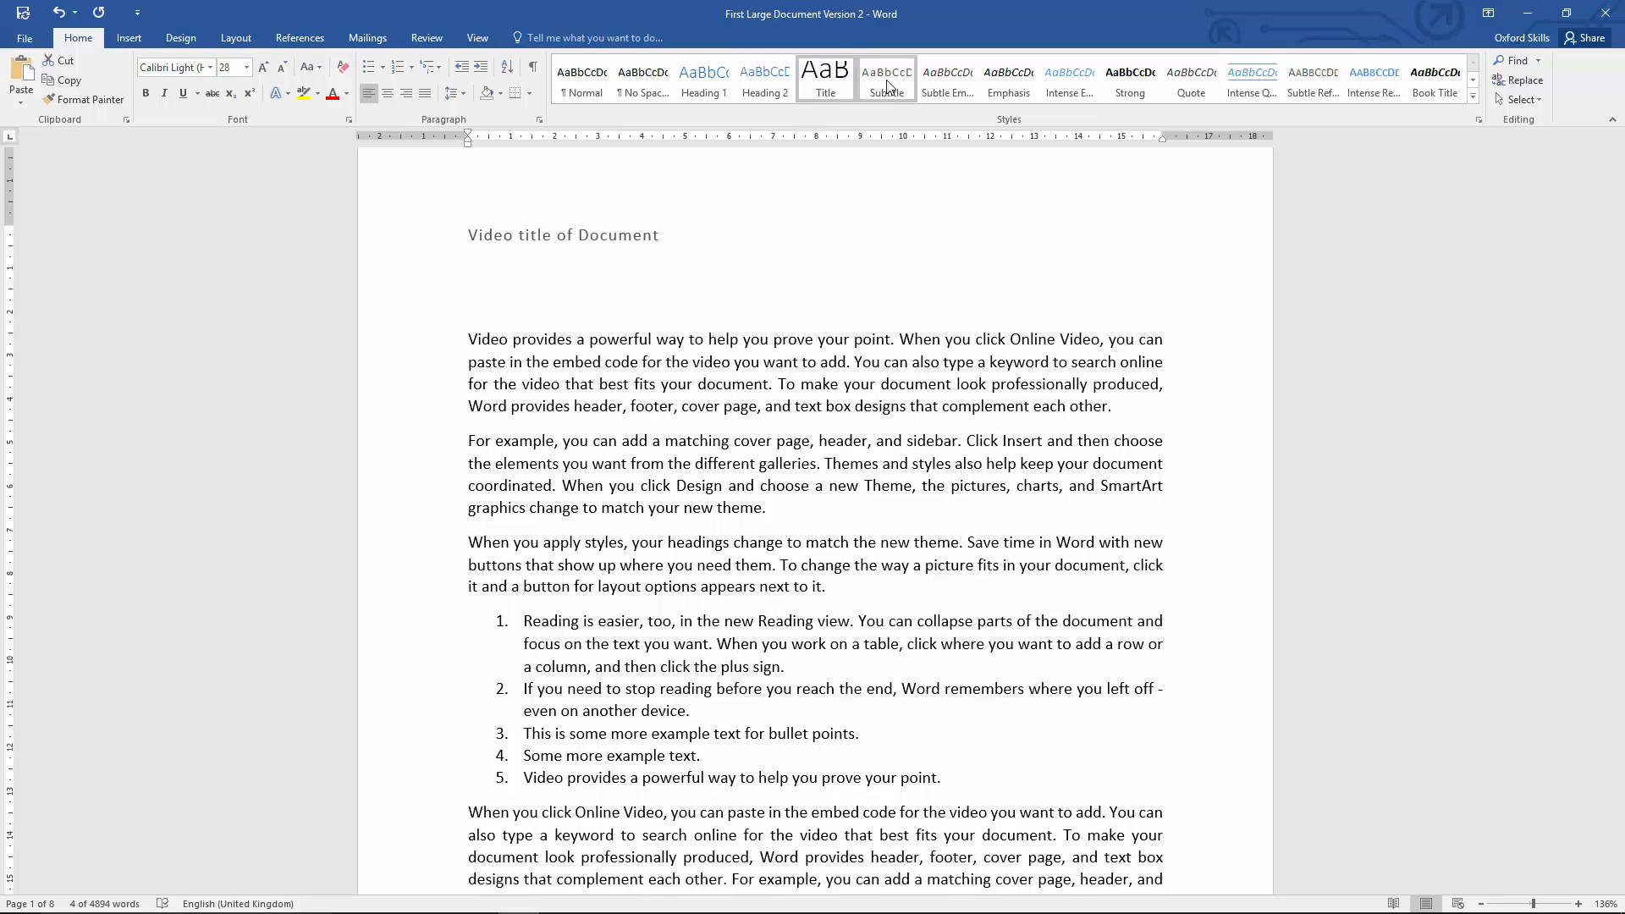
pyautogui.click(822, 401)
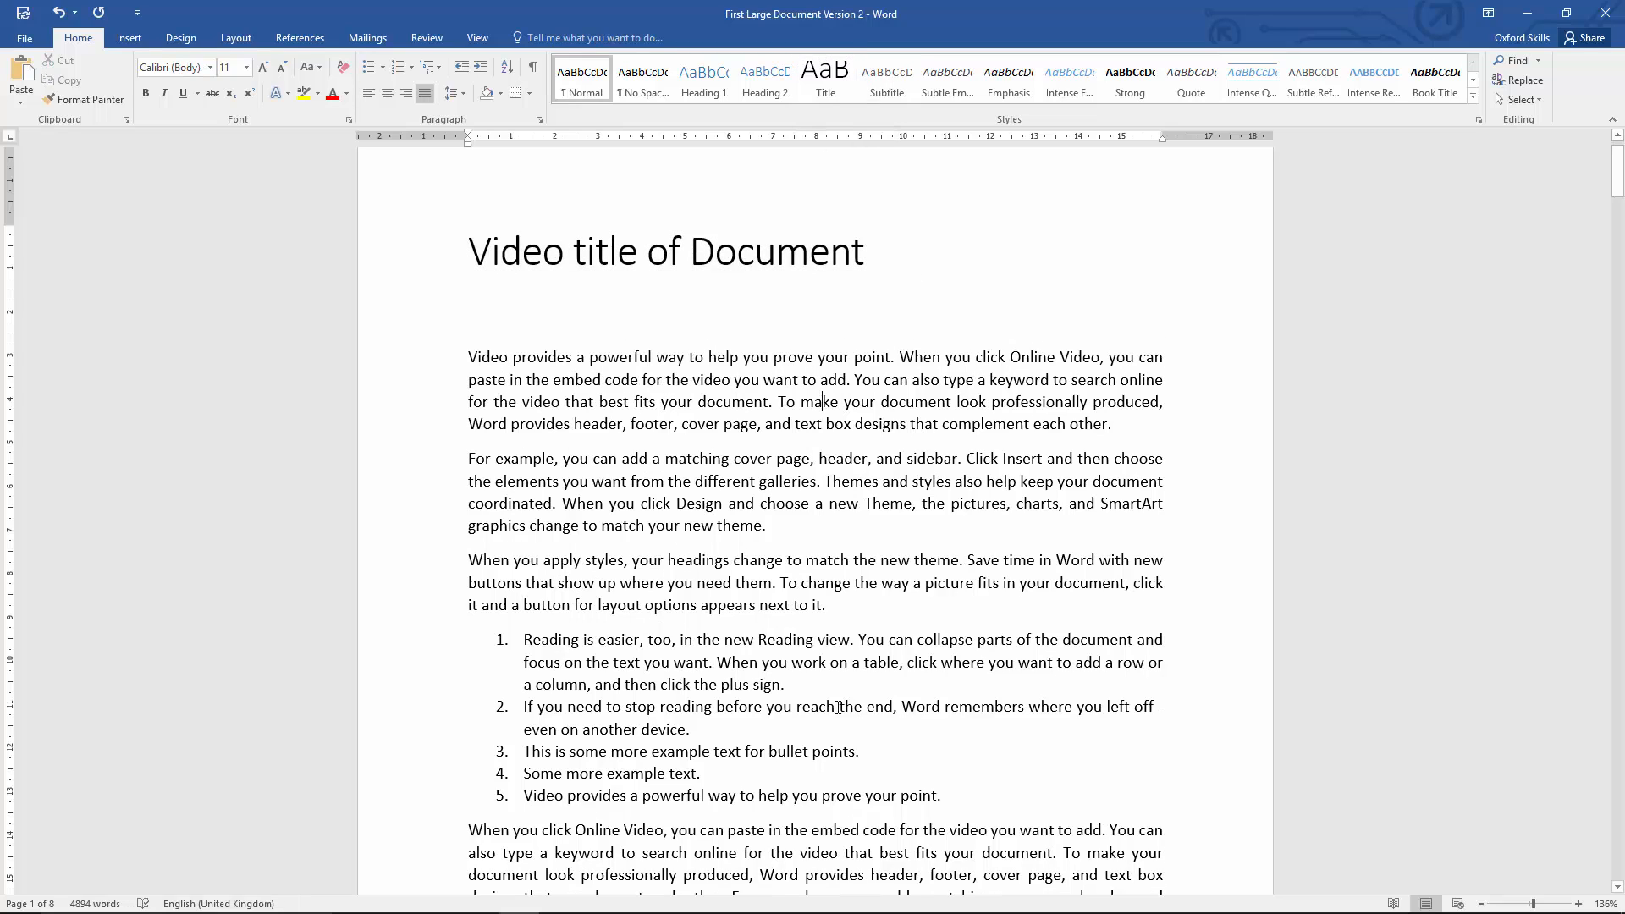
# Step: Apply the Heading 1 style to "Click Insert and then choose the elements you want from the different galleries." and "Themes and styles also help keep your document coordinated."
pyautogui.scroll(-6, 599, 635)
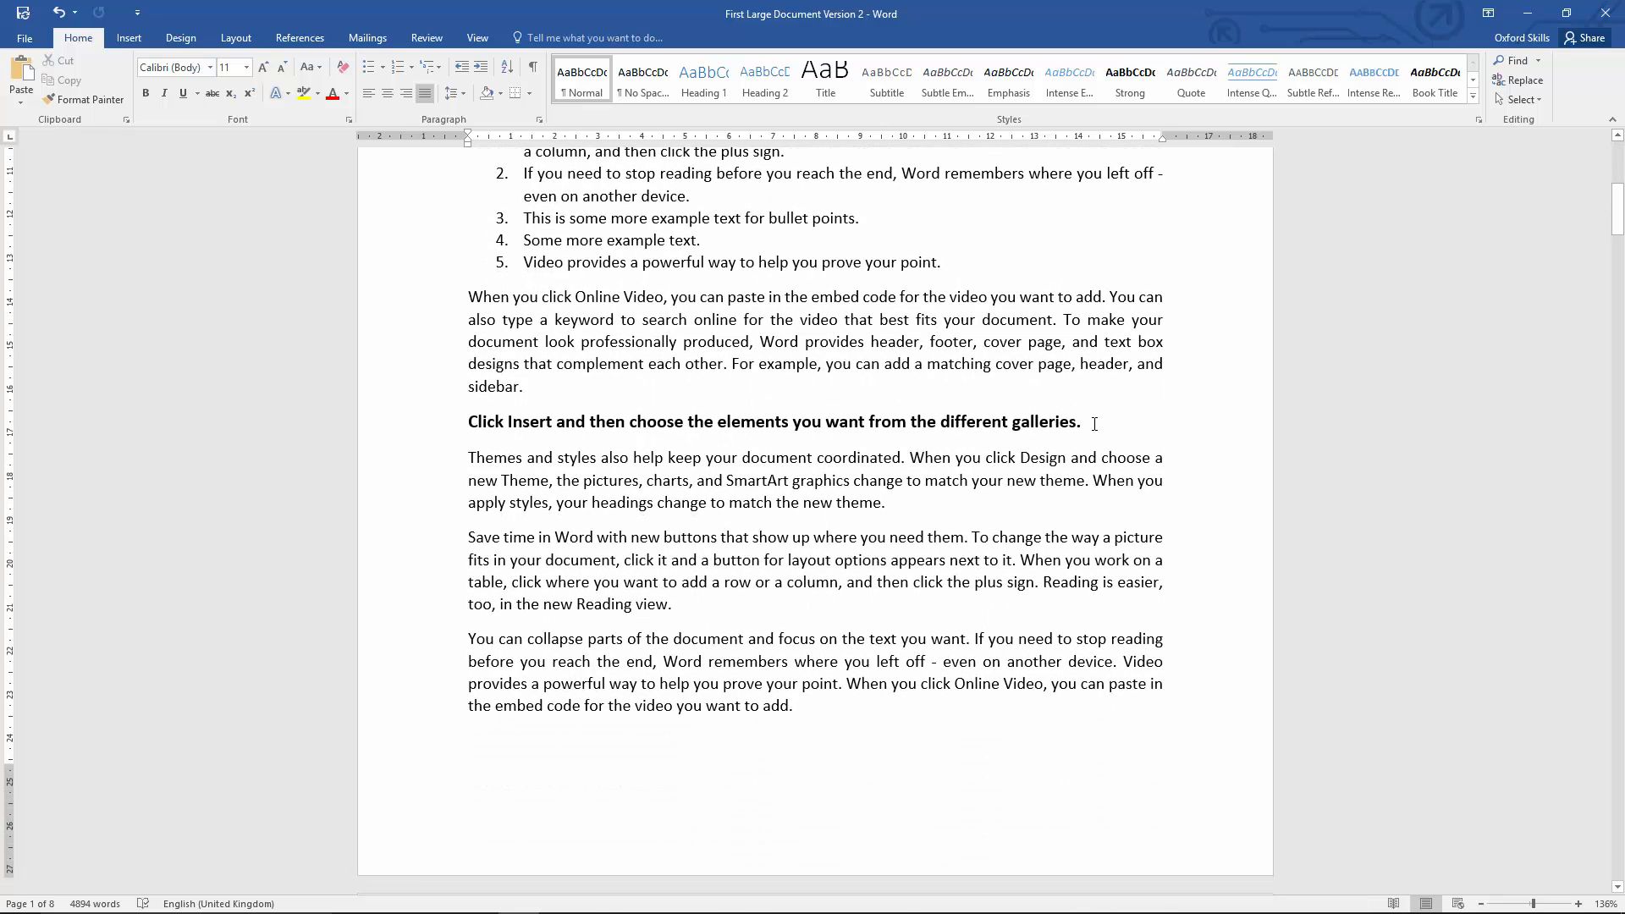
pyautogui.moveTo(1076, 423); pyautogui.dragTo(476, 426)
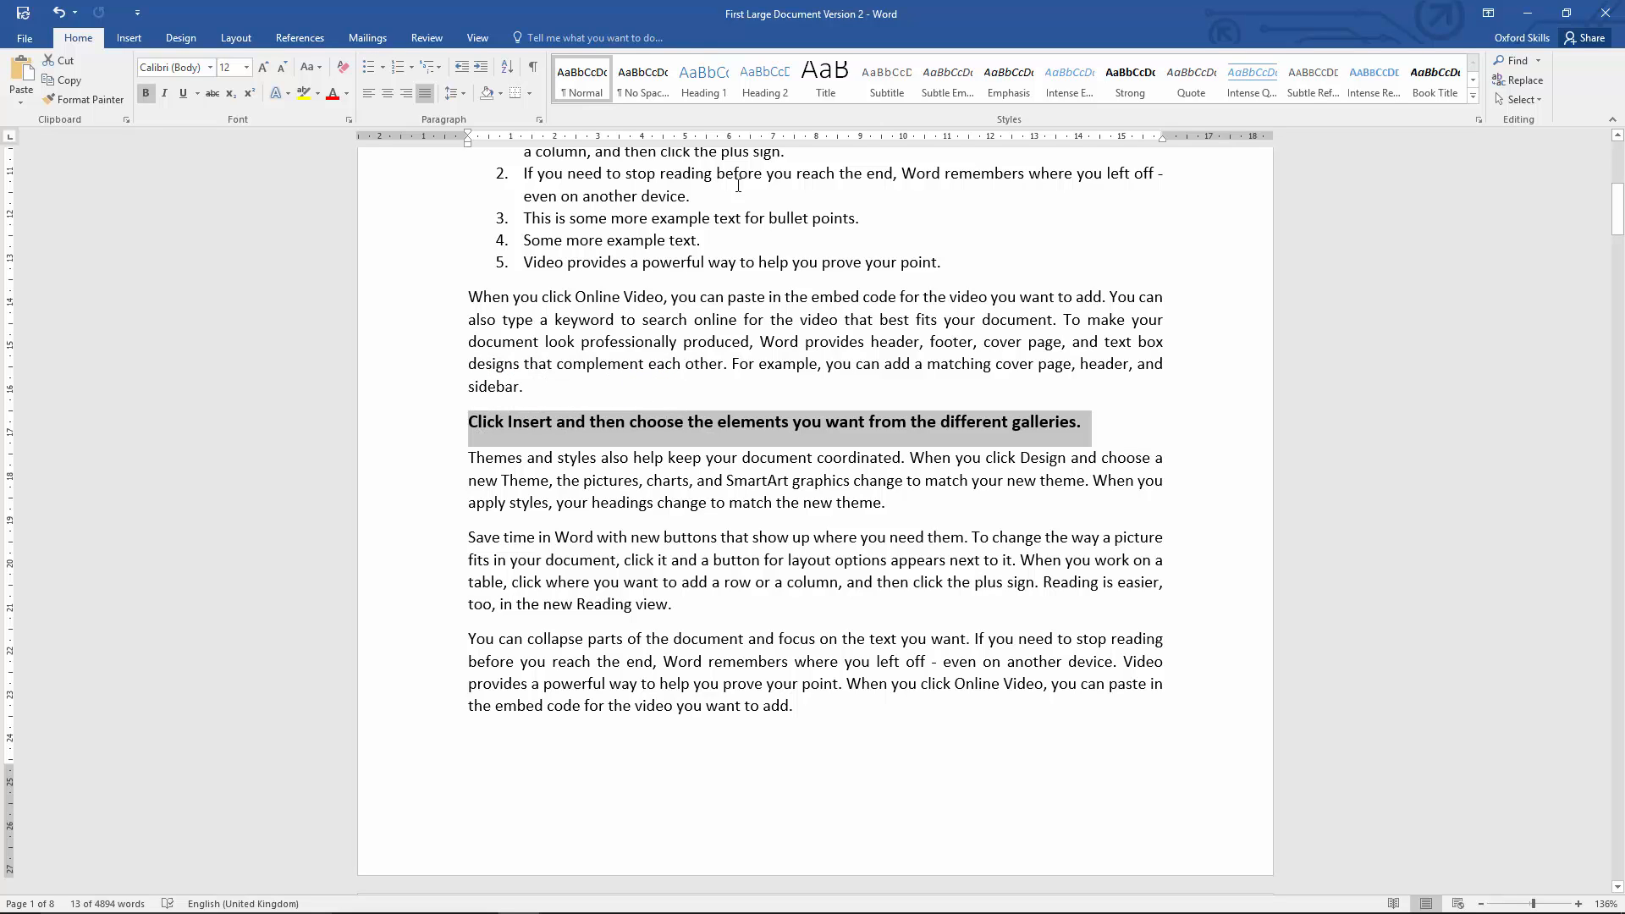
pyautogui.click(706, 96)
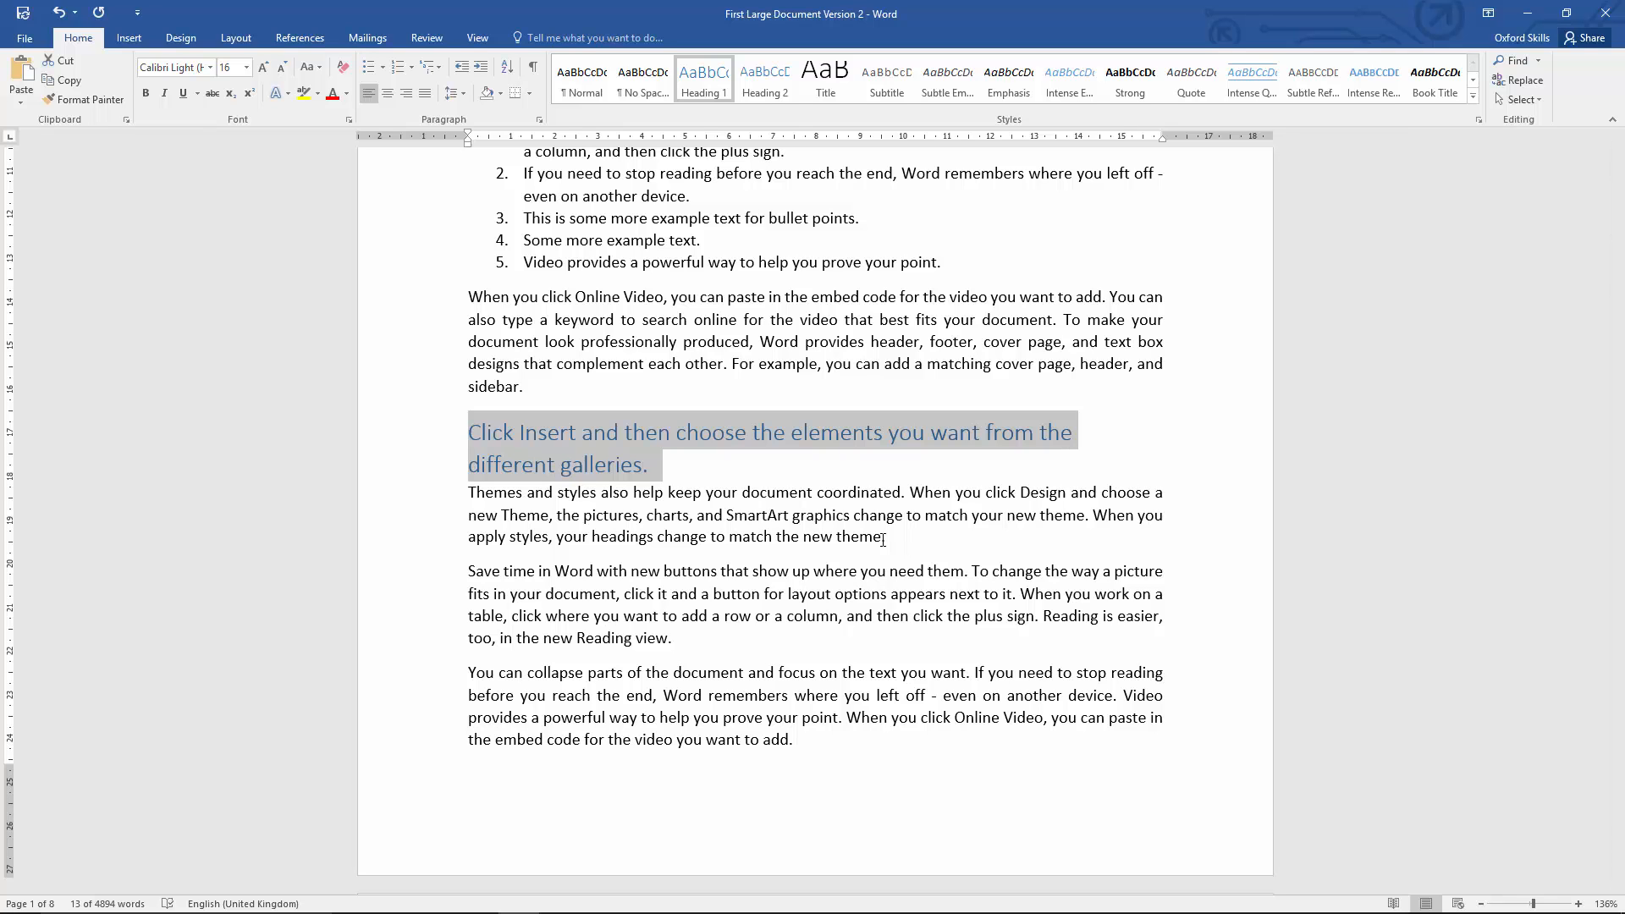
pyautogui.scroll(-9, 883, 539)
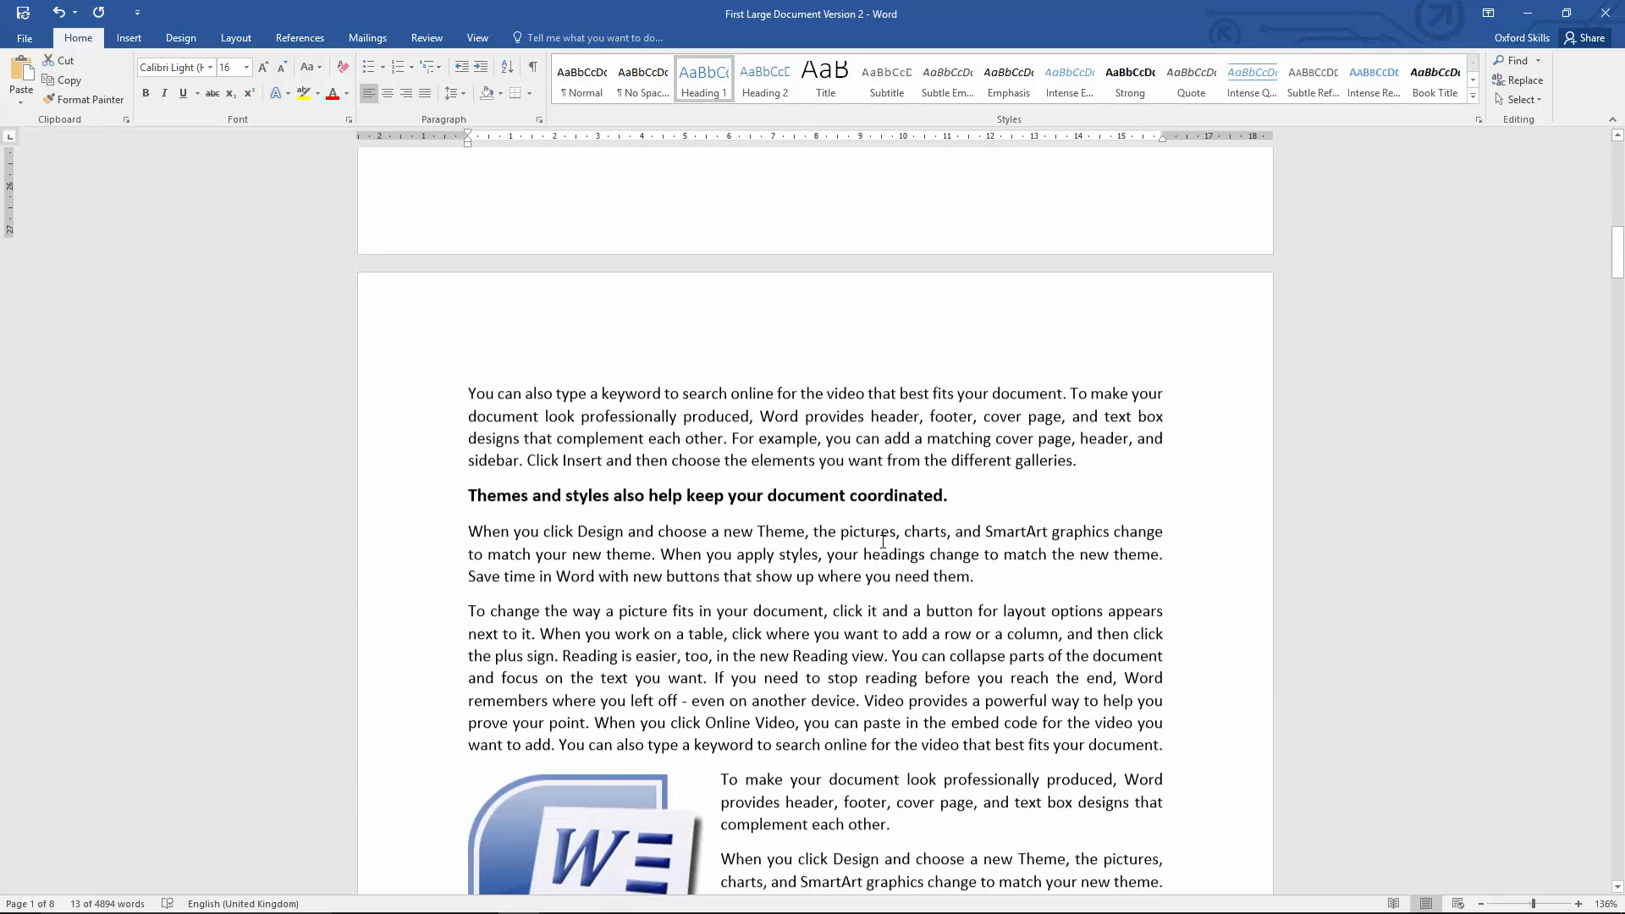
pyautogui.moveTo(840, 486); pyautogui.dragTo(468, 476)
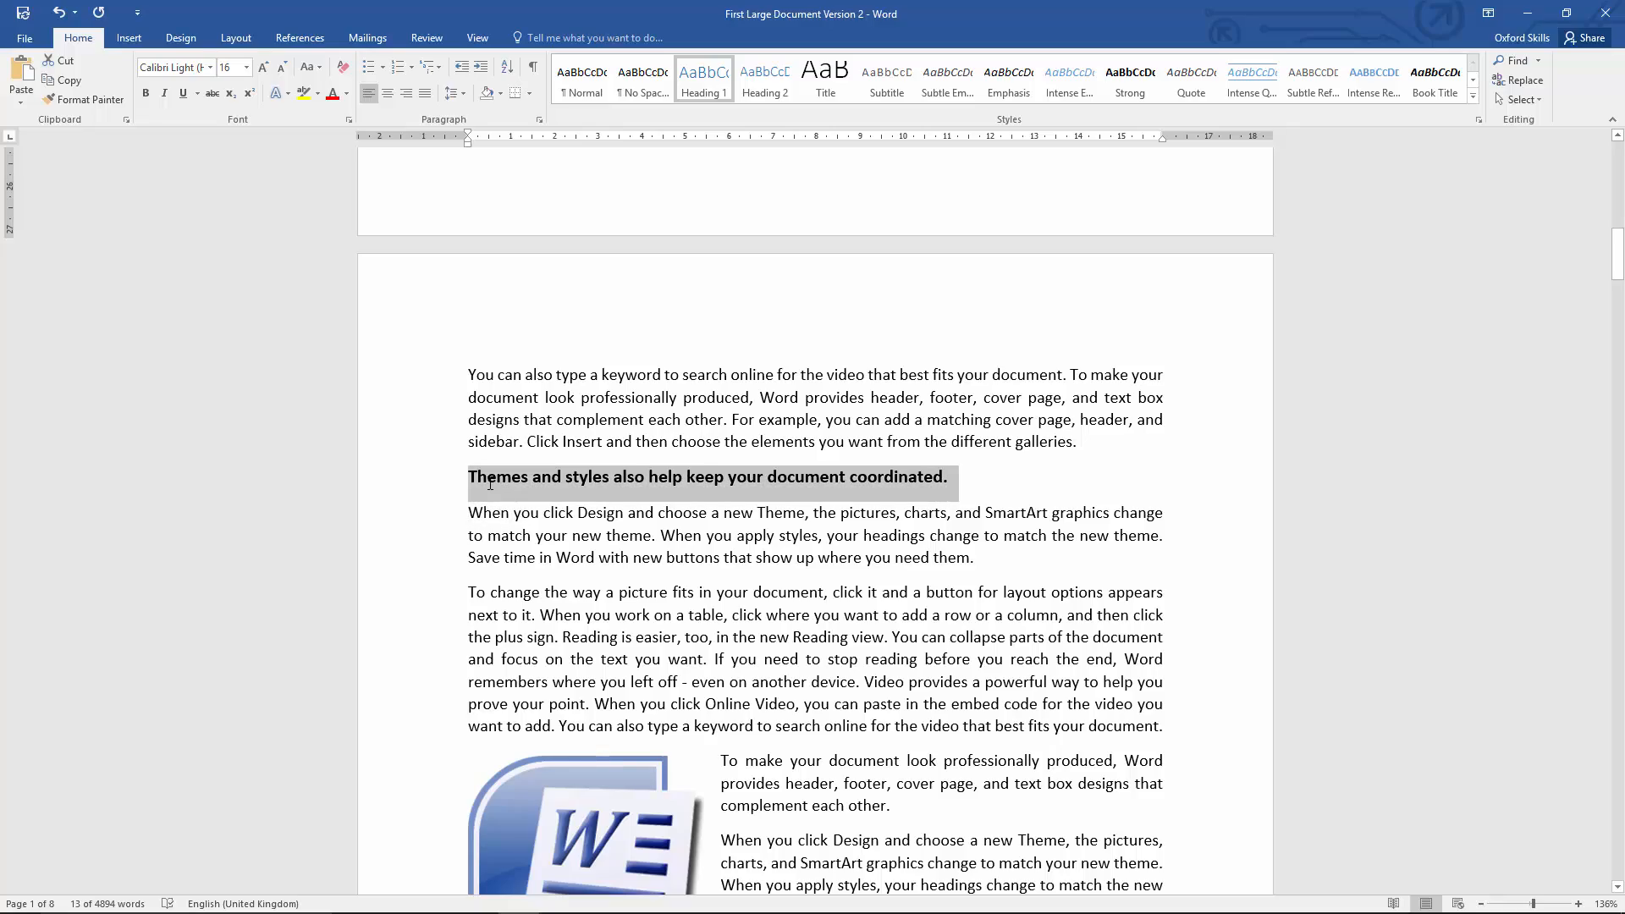
pyautogui.click(703, 82)
# Step: Apply the Heading 1 style to the next bold heading on page 3 and to "To make your document look professionally produced"
pyautogui.scroll(-15, 809, 420)
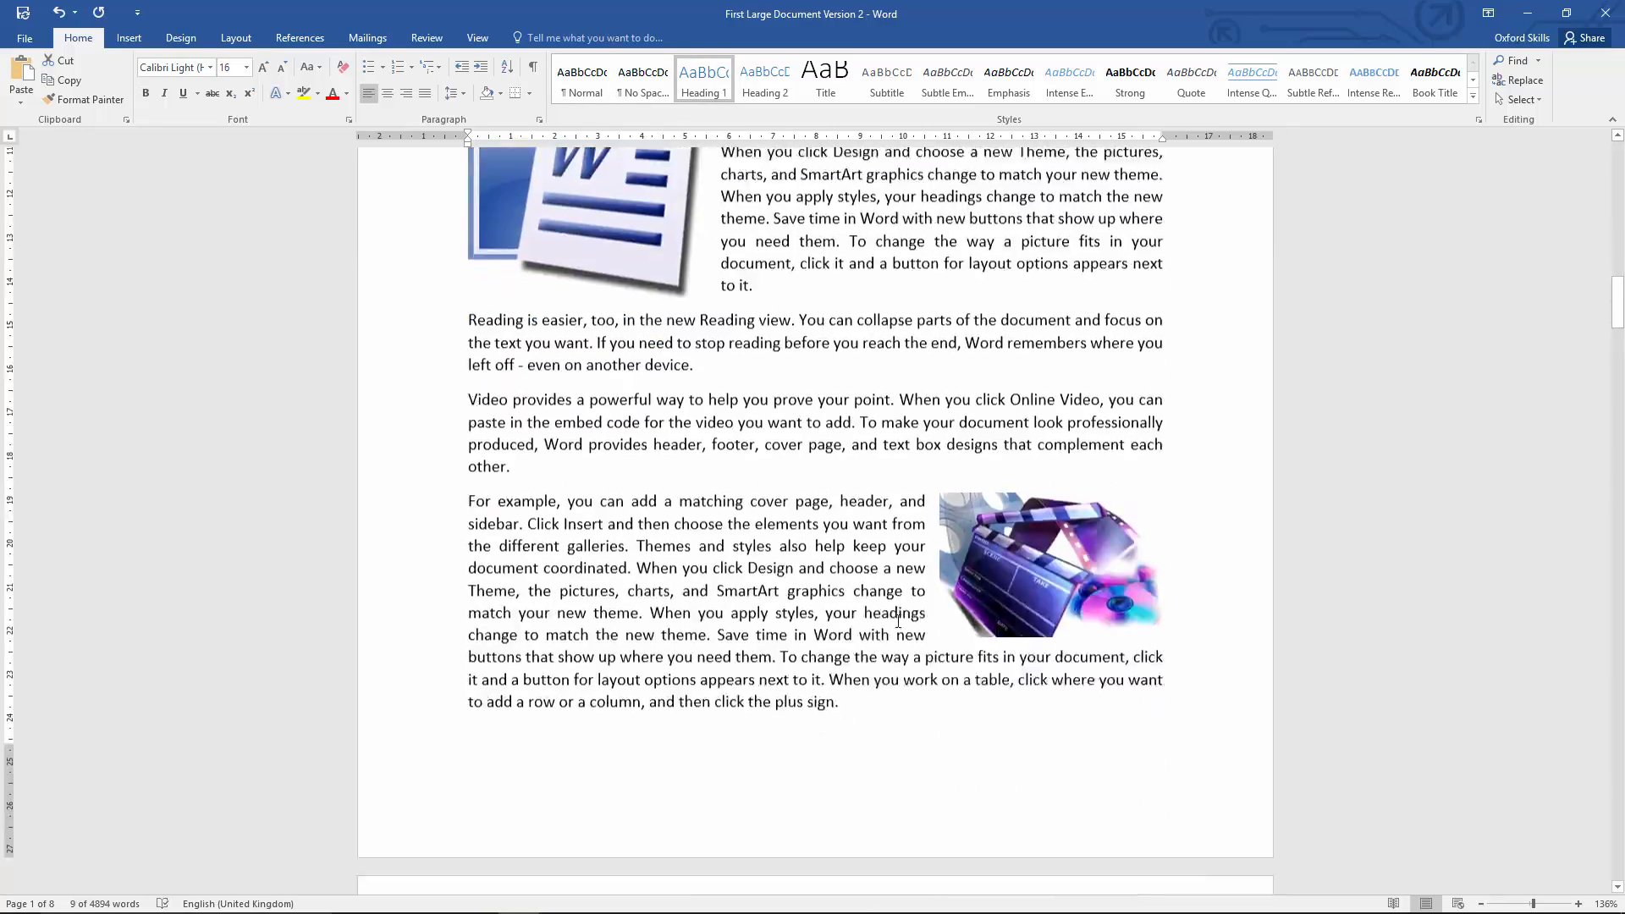
pyautogui.tripleClick(494, 338)
pyautogui.scroll(-10, 486, 398)
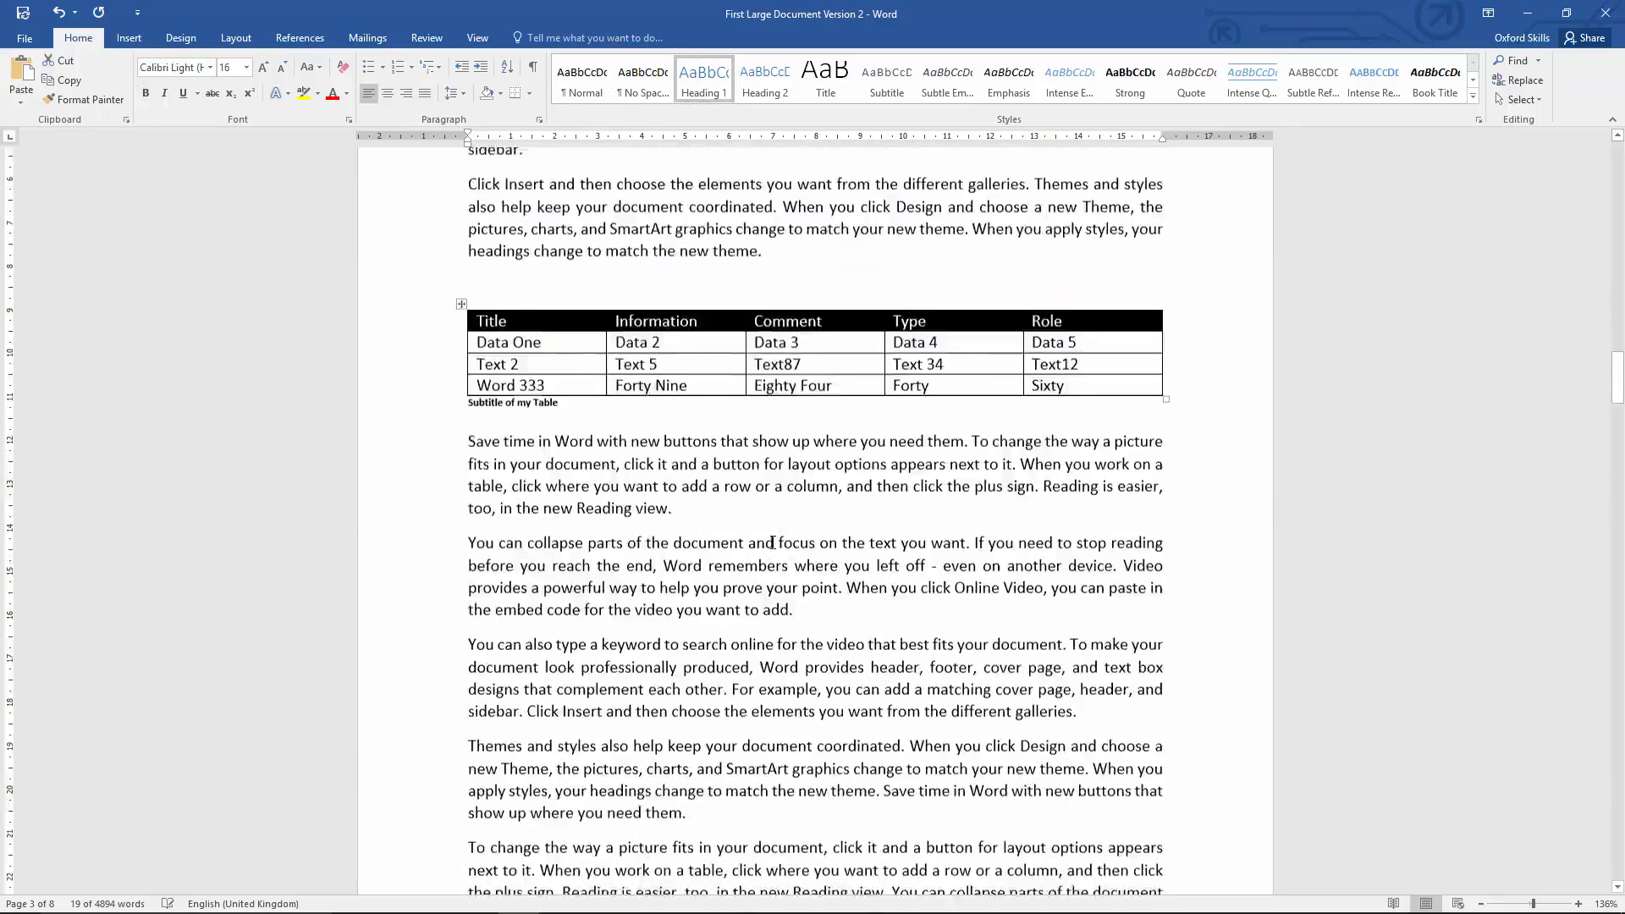
pyautogui.tripleClick(480, 460)
pyautogui.click(704, 82)
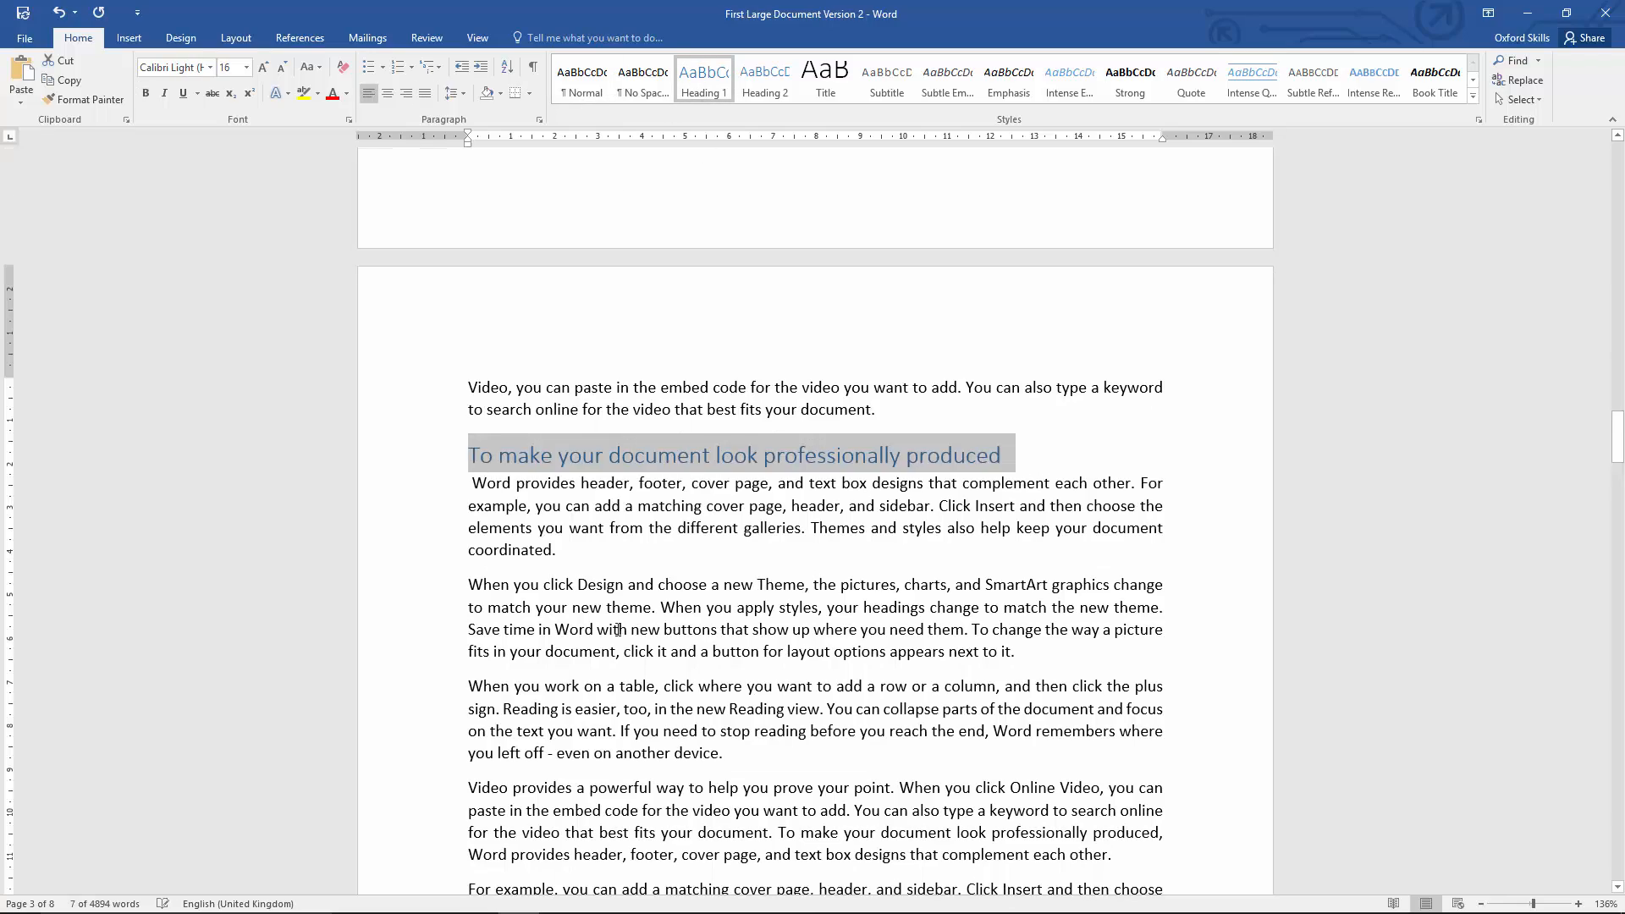
# Step: Apply the Heading 1 style to "When you apply styles, your headings change to match the new theme." and the bold heading after it
pyautogui.scroll(-10, 478, 339)
pyautogui.tripleClick(475, 303)
pyautogui.click(704, 82)
pyautogui.scroll(-8, 664, 339)
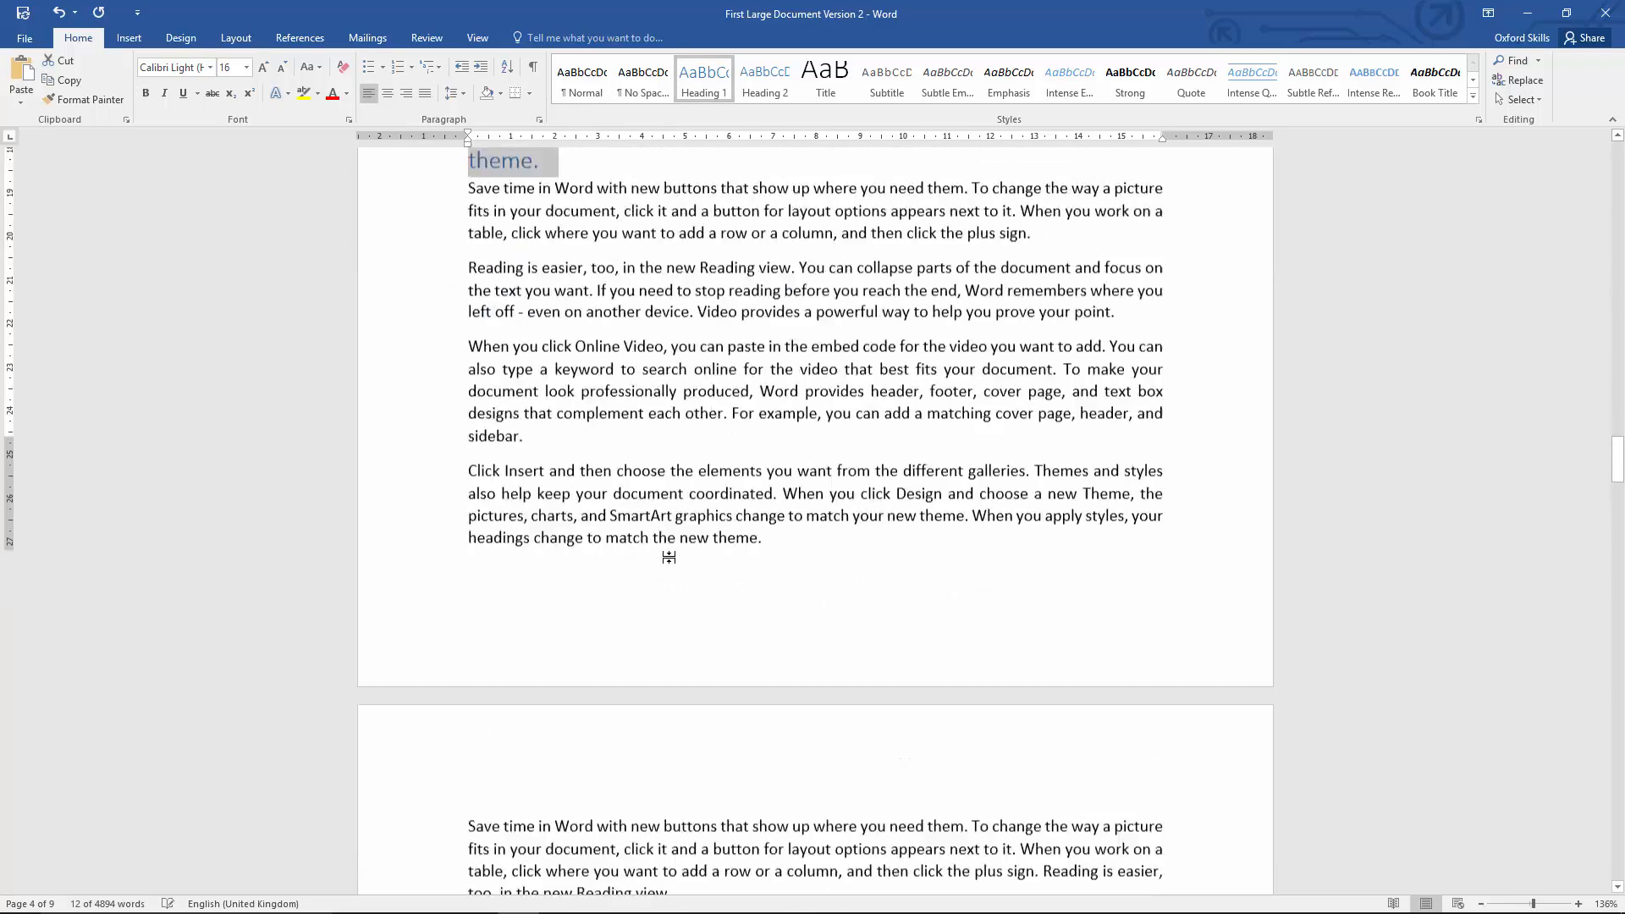
pyautogui.tripleClick(517, 477)
pyautogui.click(705, 84)
# Step: Apply the Heading 1 style to "Ensure you have used headings." and "Reading is easier, too, in the new Reading view."
pyautogui.scroll(-20, 657, 526)
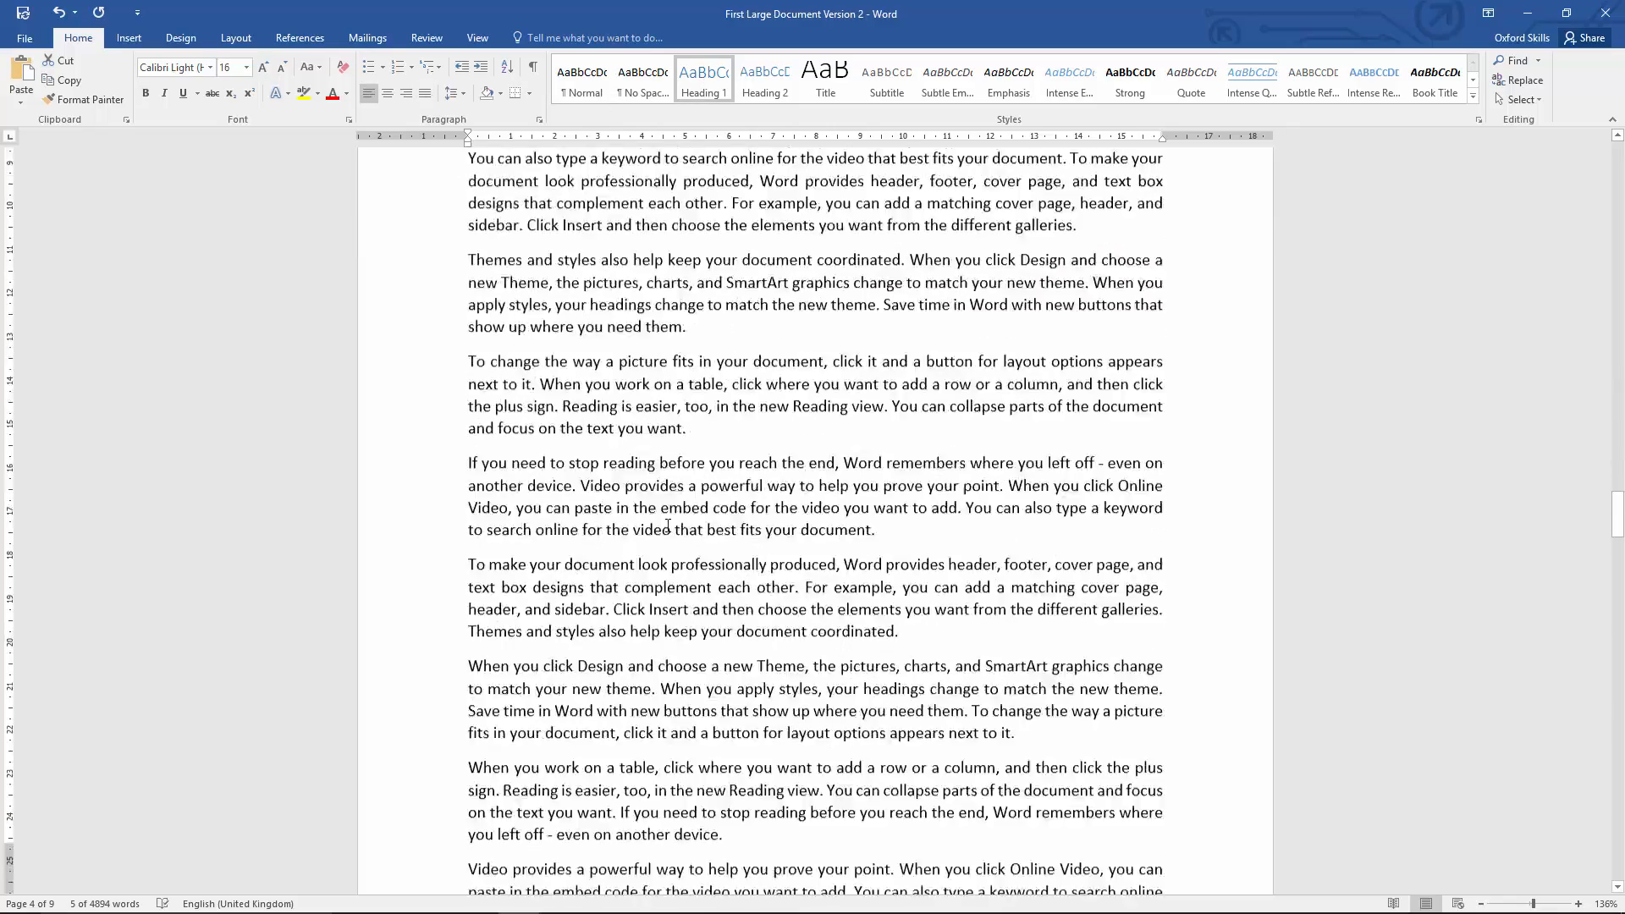
pyautogui.moveTo(729, 424); pyautogui.dragTo(471, 427)
pyautogui.click(705, 84)
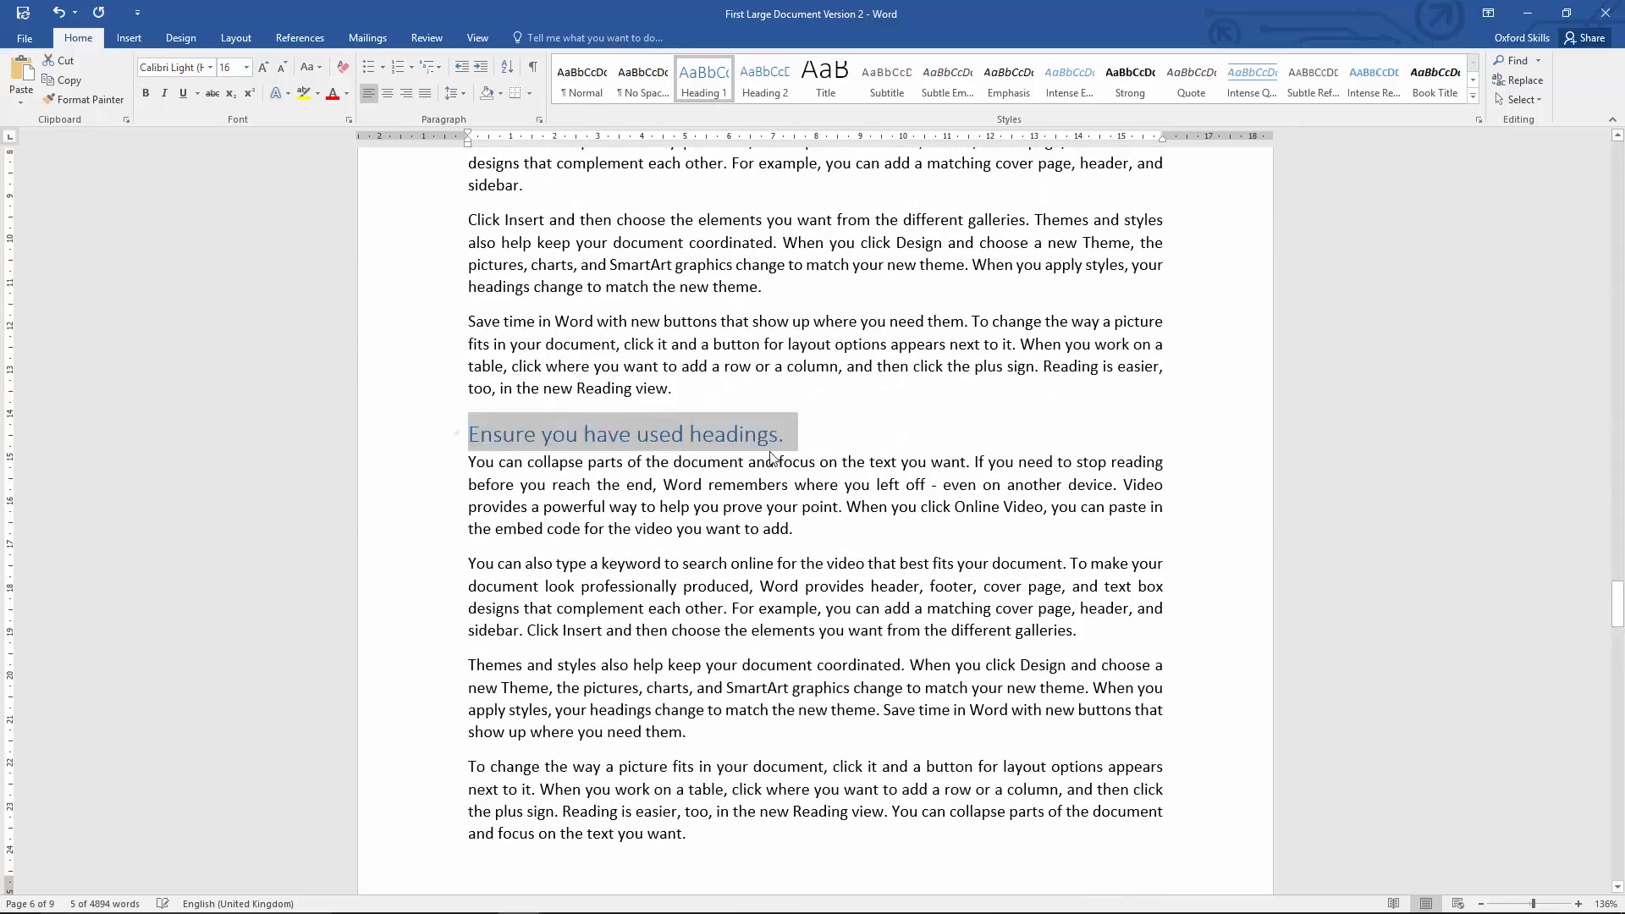
pyautogui.scroll(-18, 775, 463)
pyautogui.moveTo(849, 451); pyautogui.dragTo(468, 452)
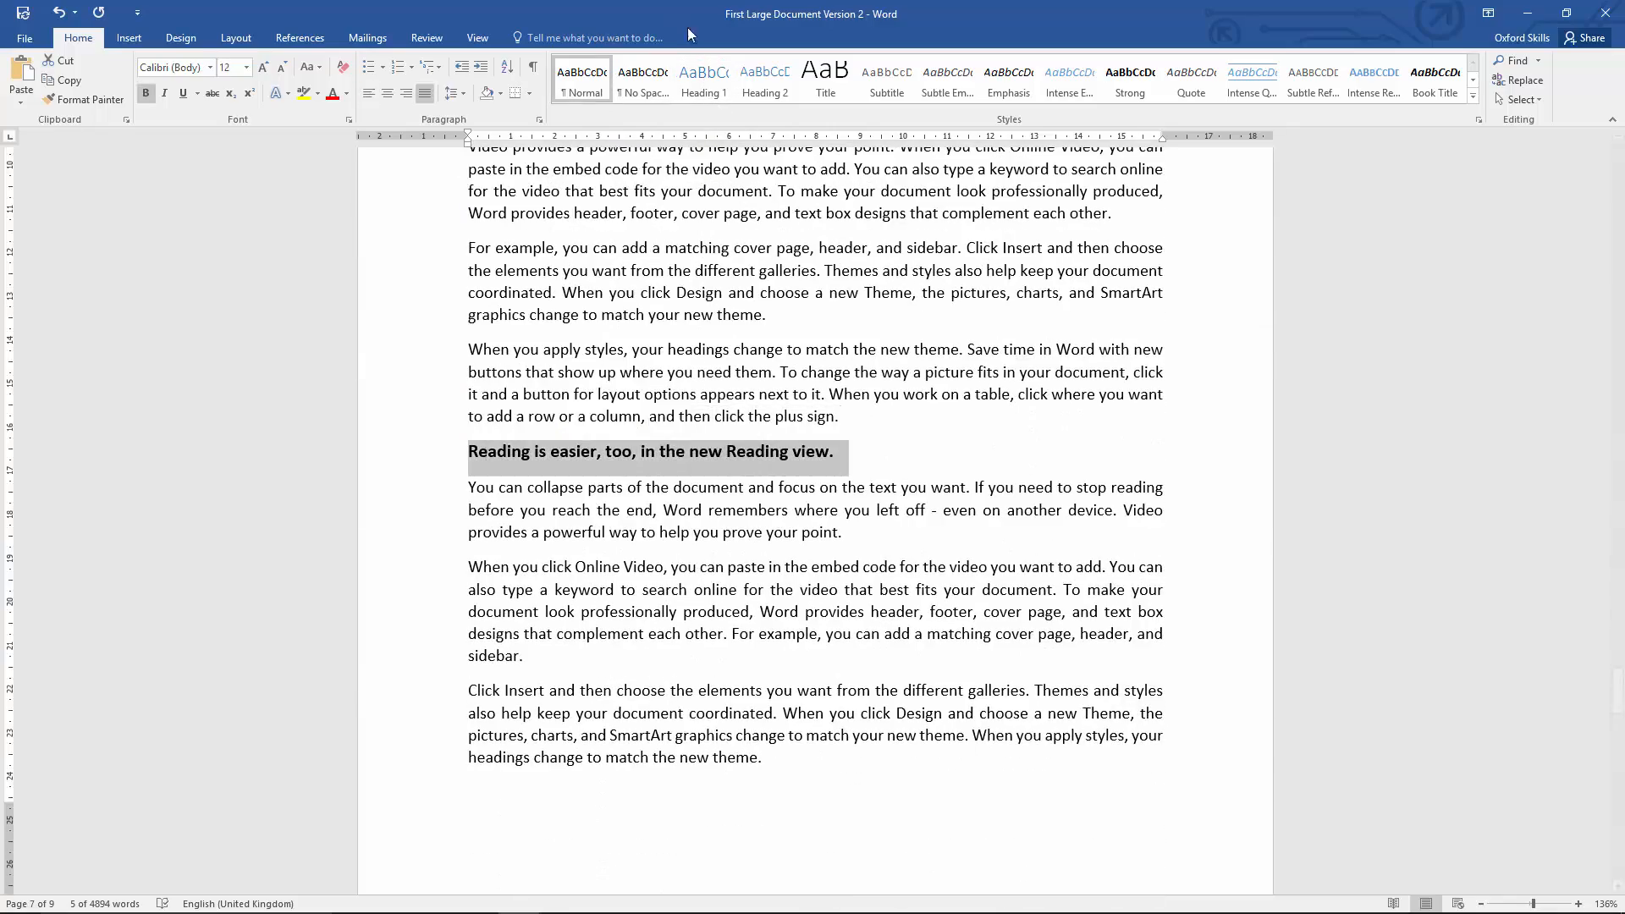
pyautogui.click(705, 84)
# Step: Apply the Heading 1 style to "When you work on a table" on page 8 and clear the selection
pyautogui.scroll(-20, 775, 463)
pyautogui.moveTo(682, 335); pyautogui.dragTo(468, 335)
pyautogui.click(706, 83)
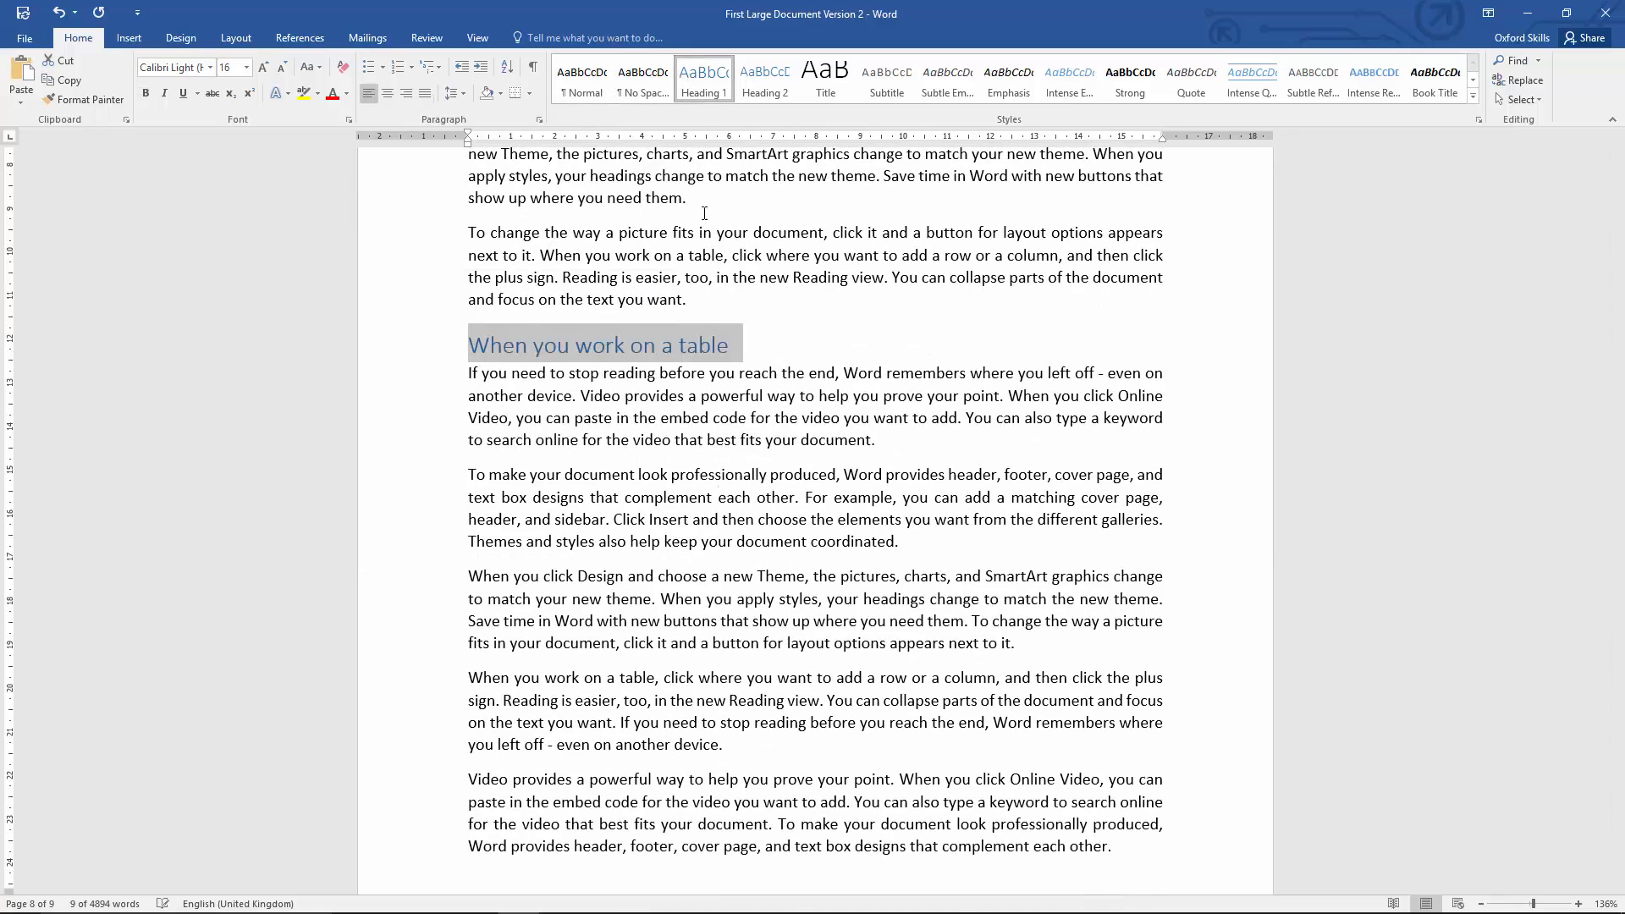
pyautogui.scroll(-20, 713, 627)
pyautogui.scroll(15, 713, 627)
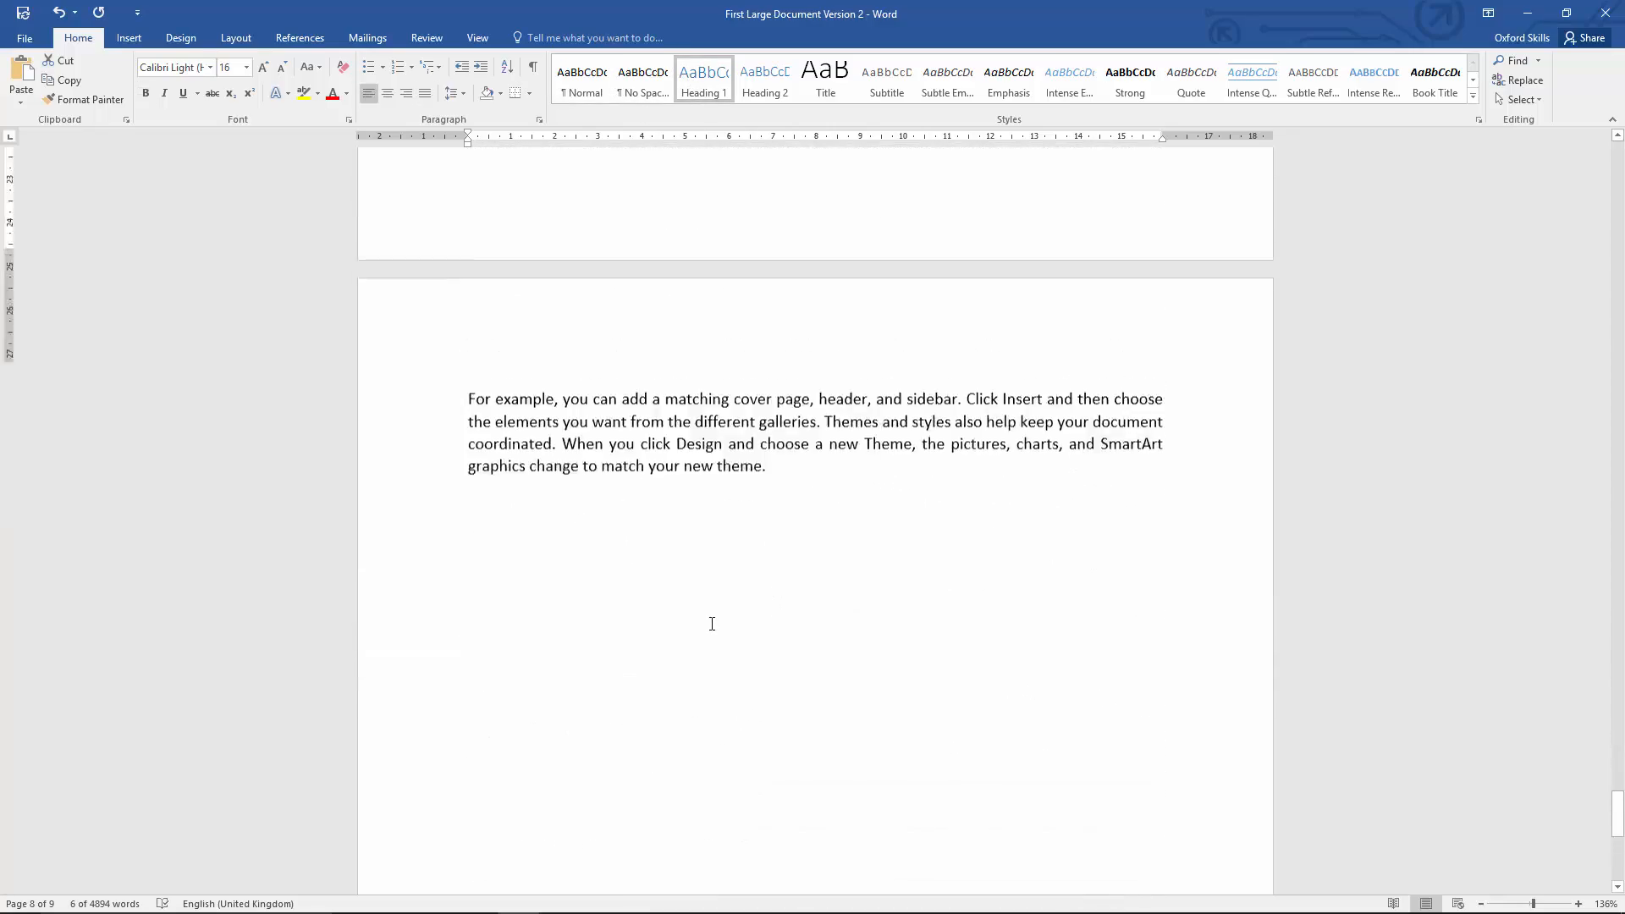
pyautogui.click(727, 627)
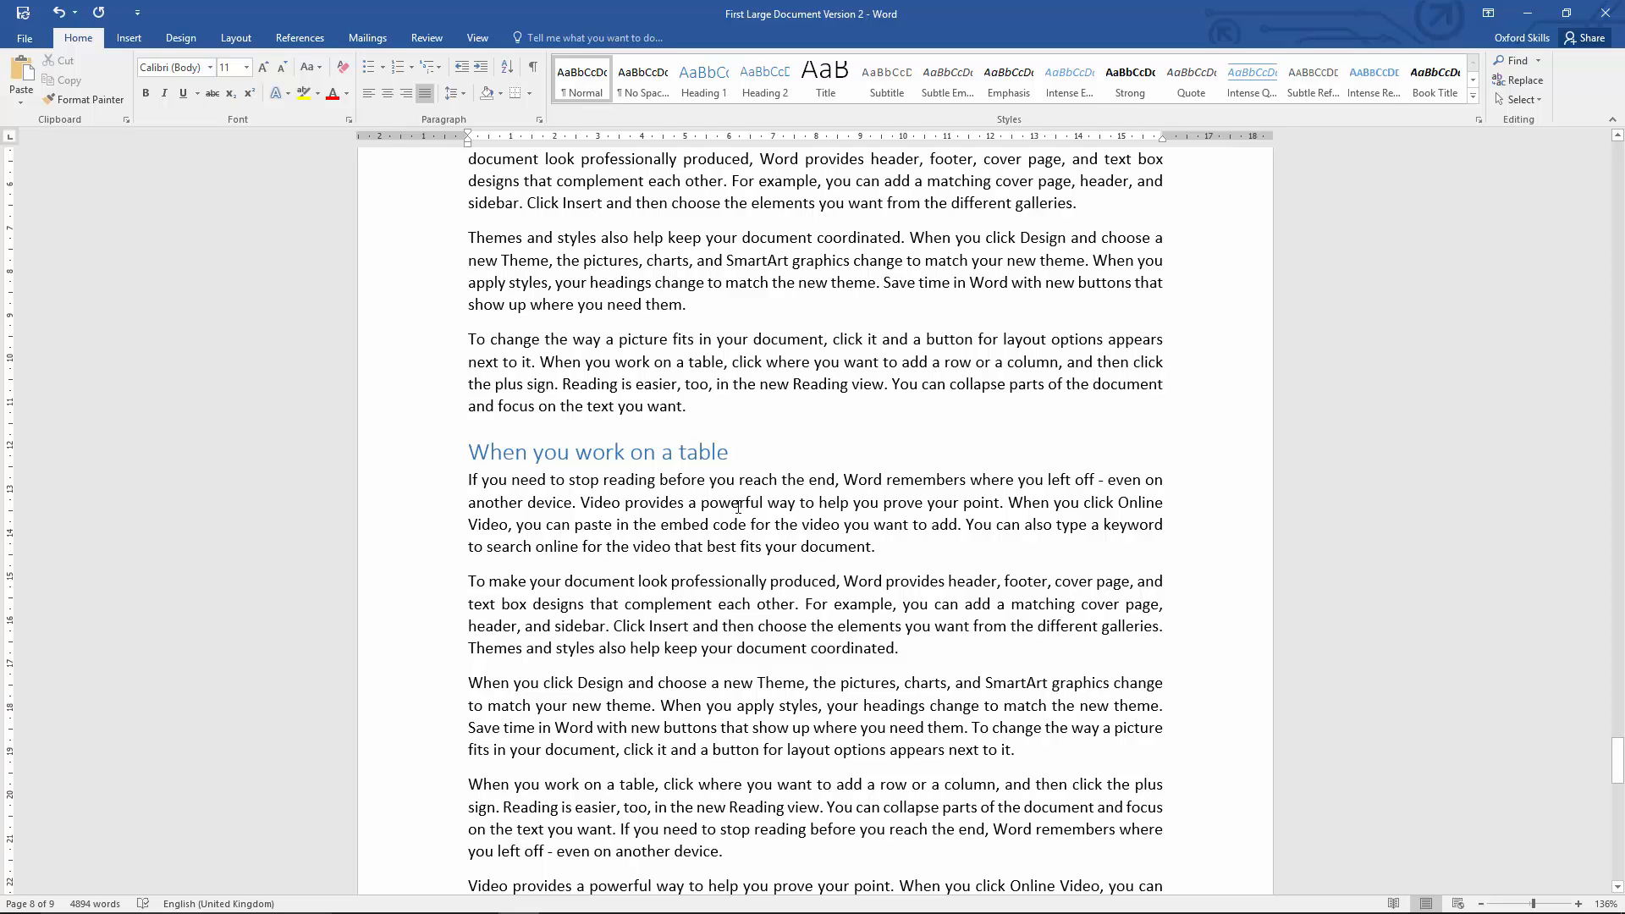
# Step: Check which styles the last two headings and the body paragraphs around them use, and review the document back up to page 1
pyautogui.click(701, 451)
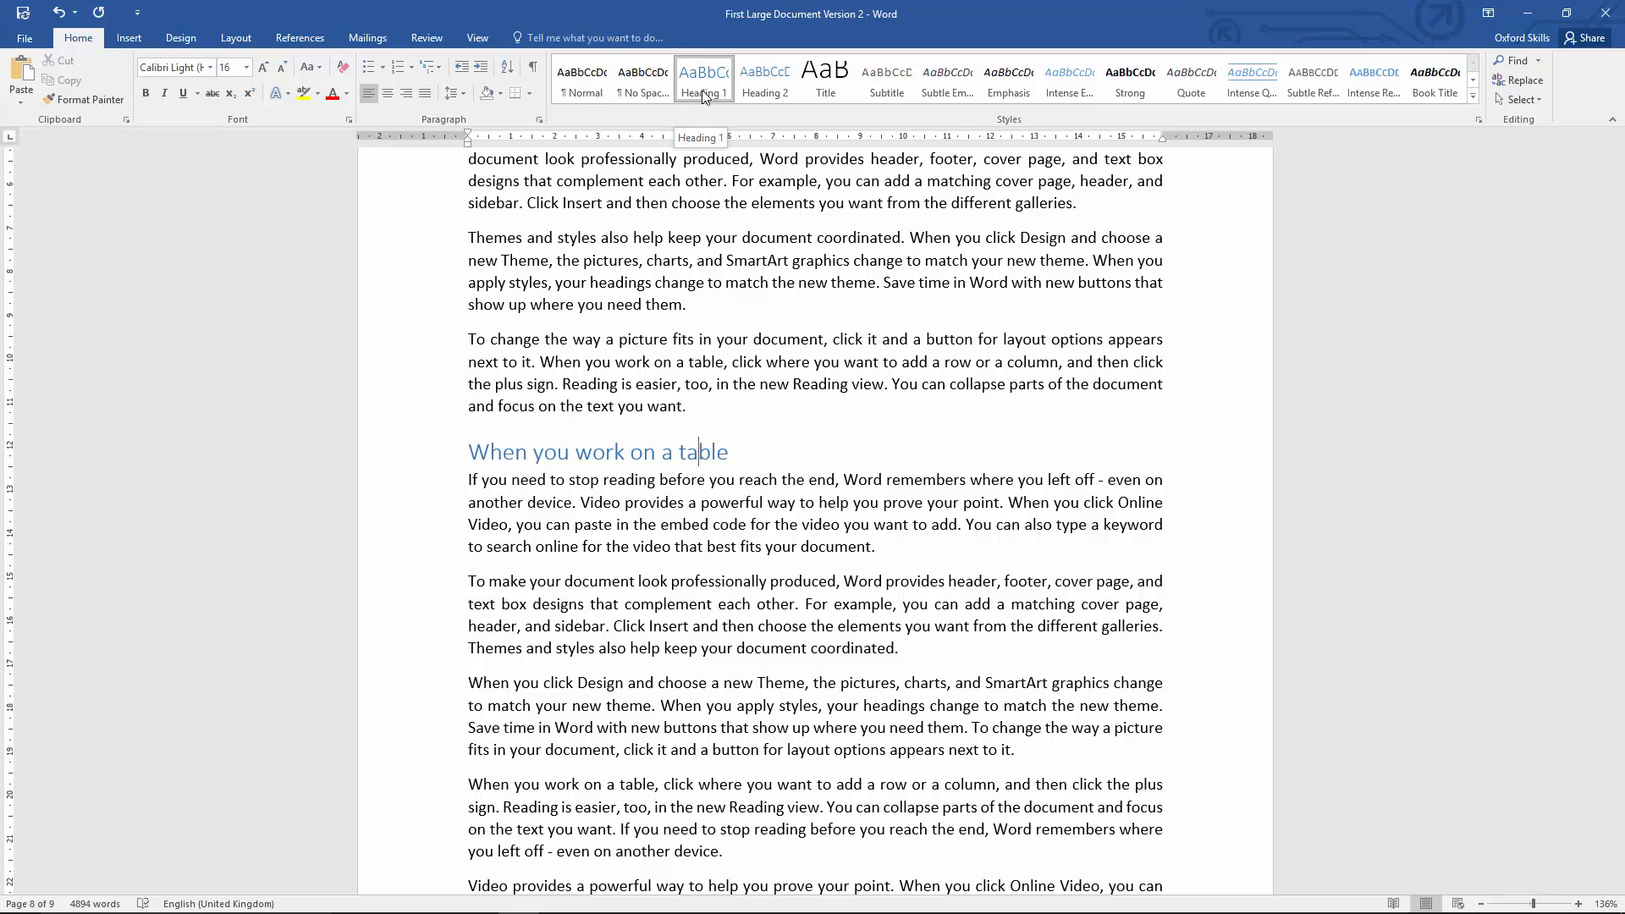
pyautogui.scroll(6, 760, 525)
pyautogui.scroll(13, 760, 525)
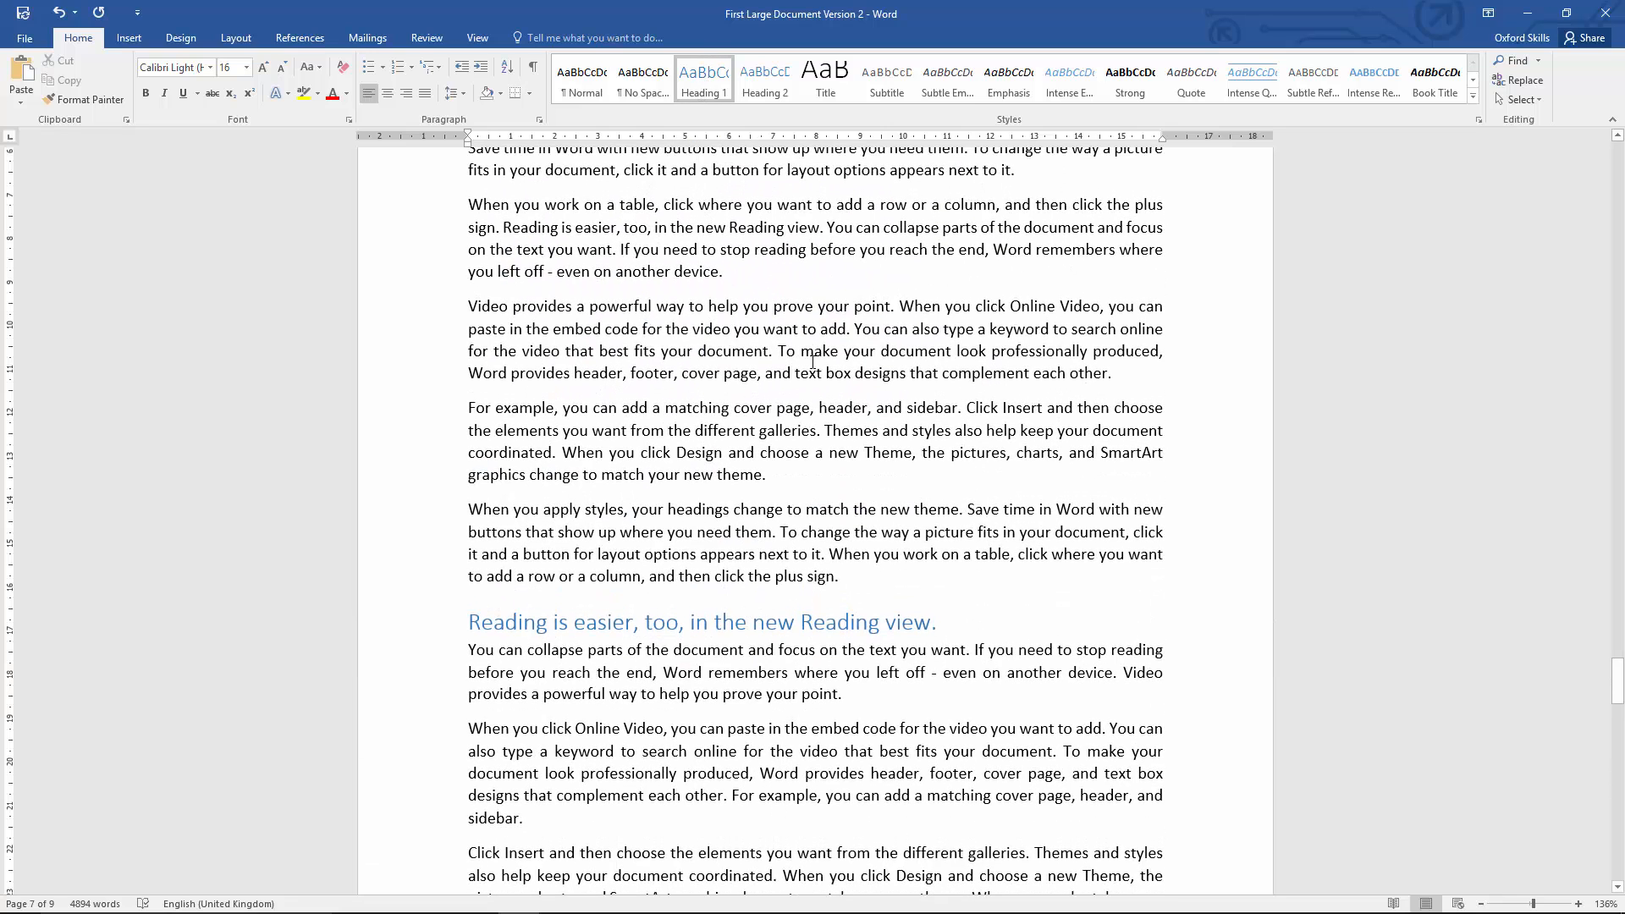
pyautogui.click(786, 350)
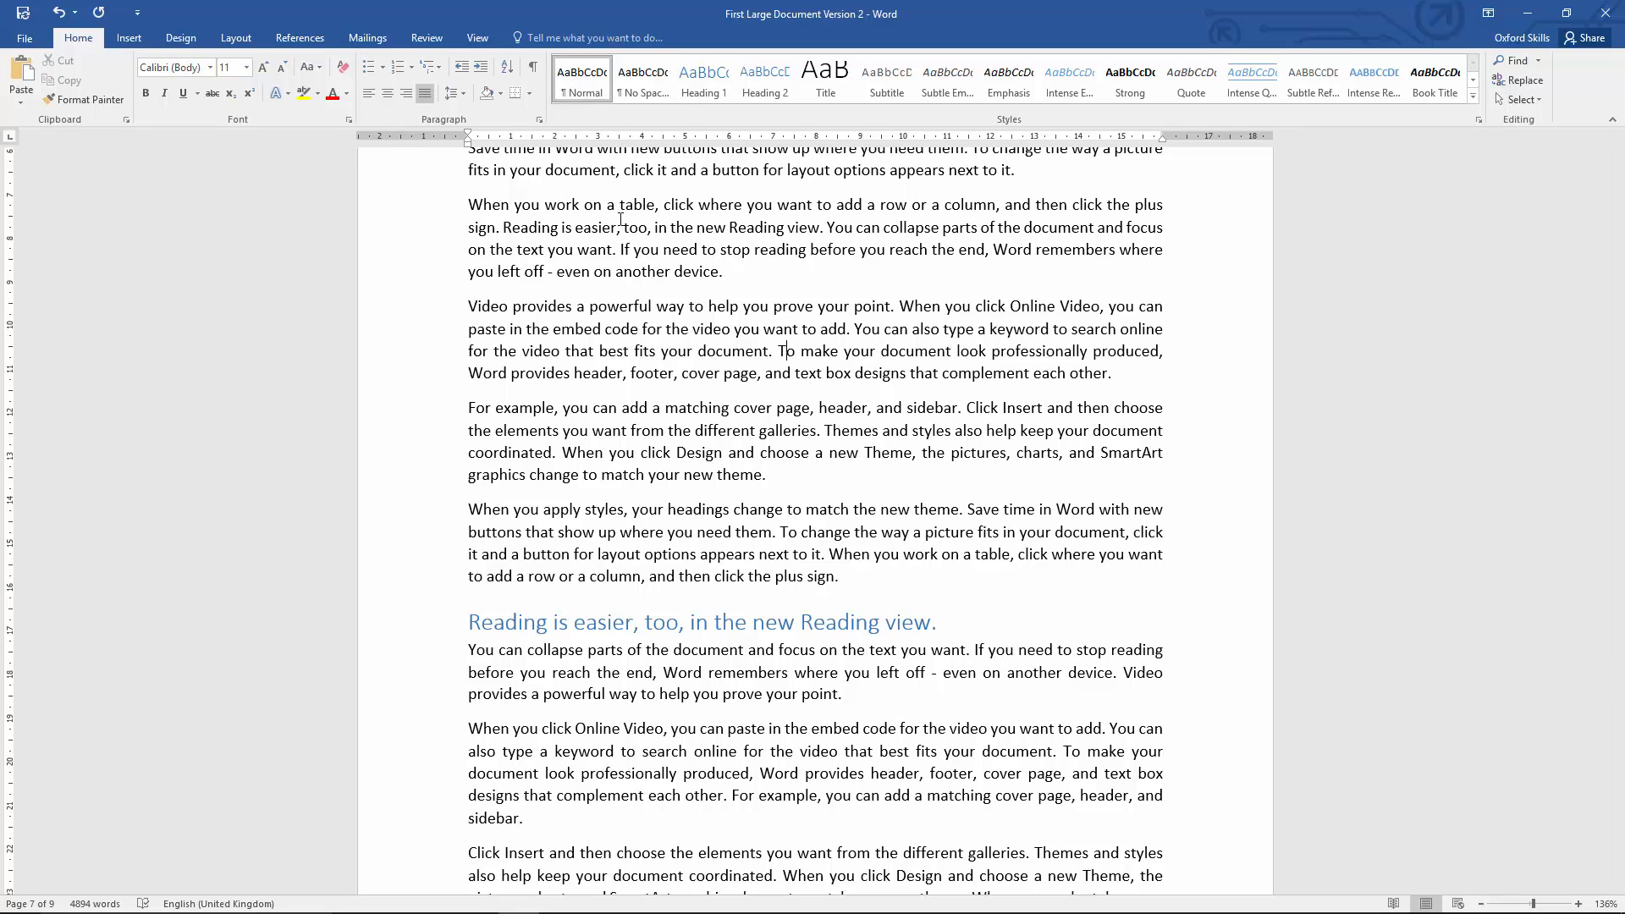
pyautogui.click(690, 622)
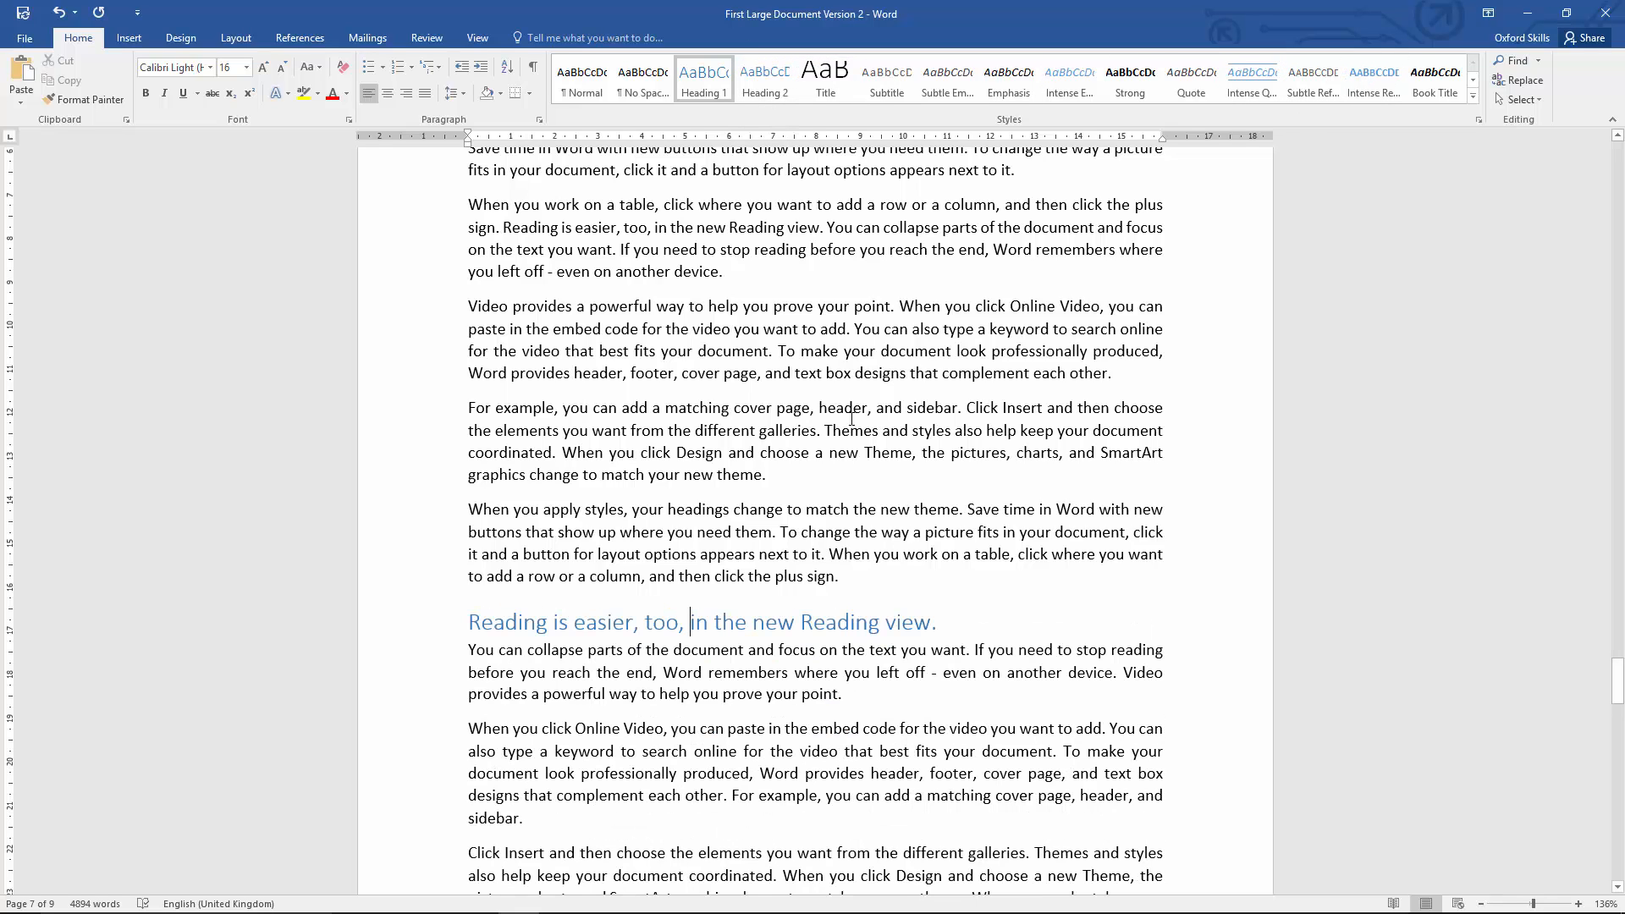
pyautogui.click(684, 535)
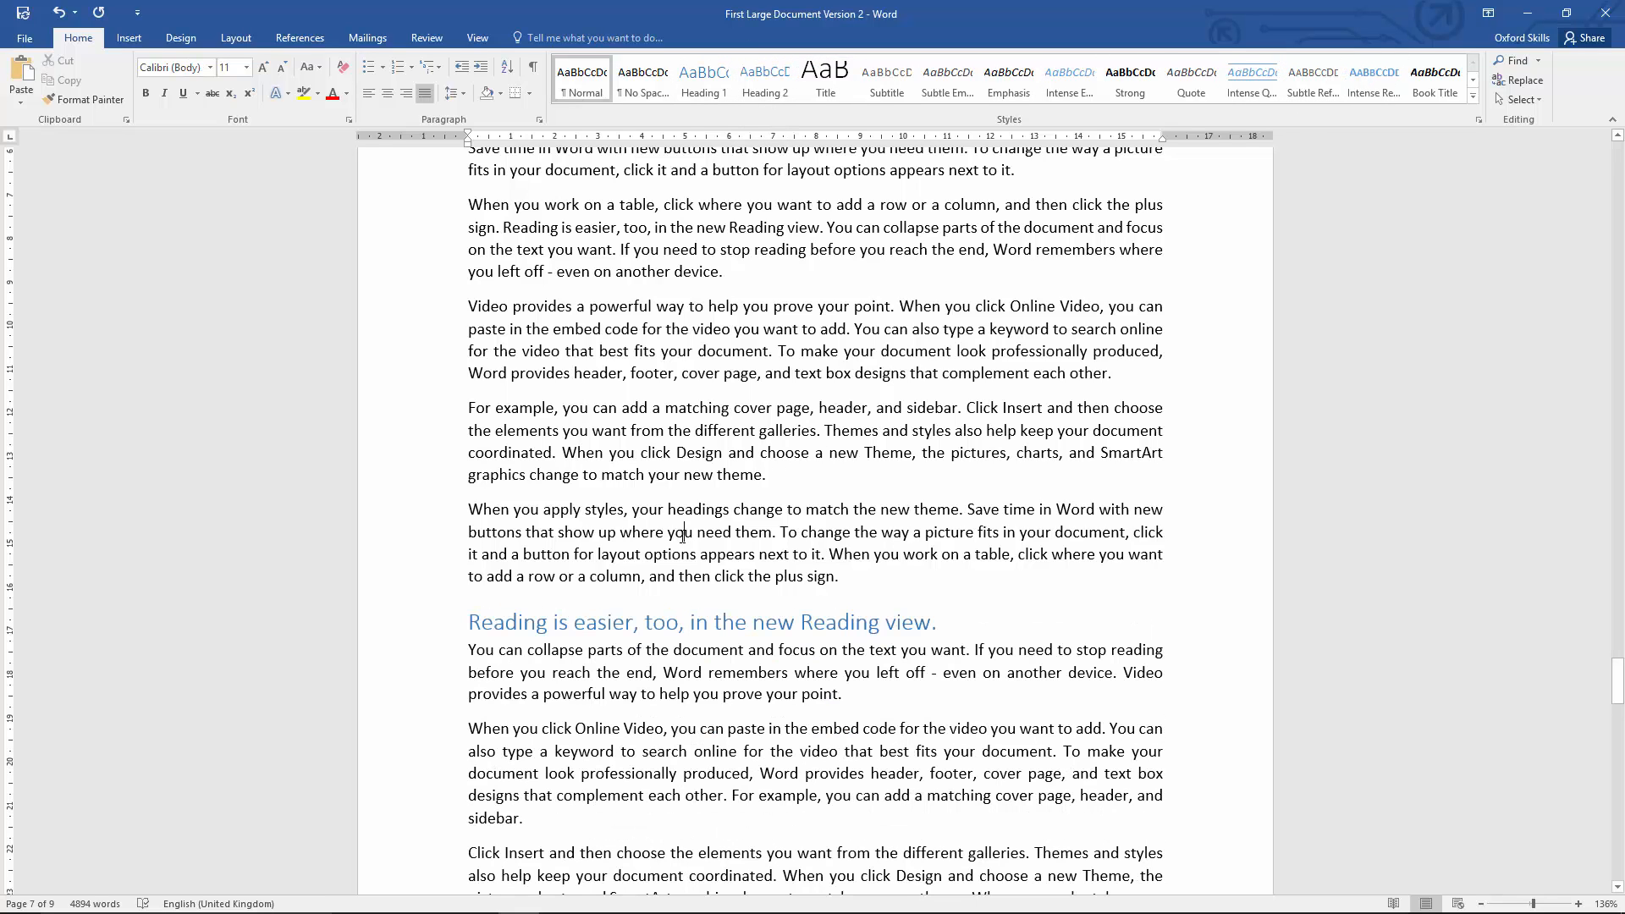
pyautogui.scroll(15, 682, 537)
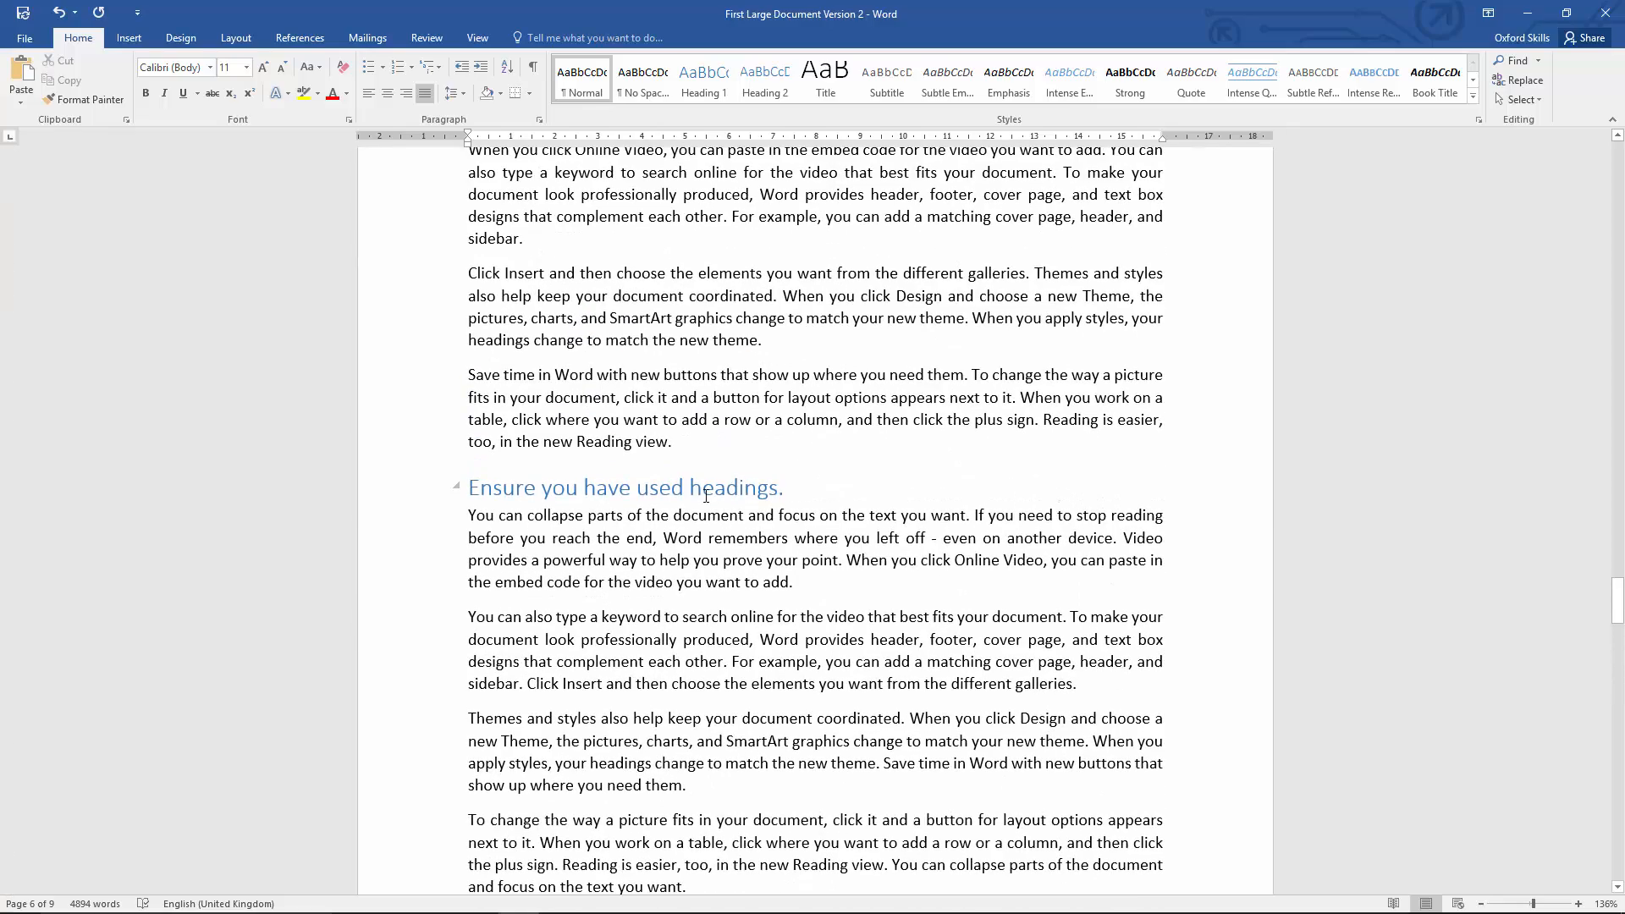
pyautogui.scroll(5, 686, 375)
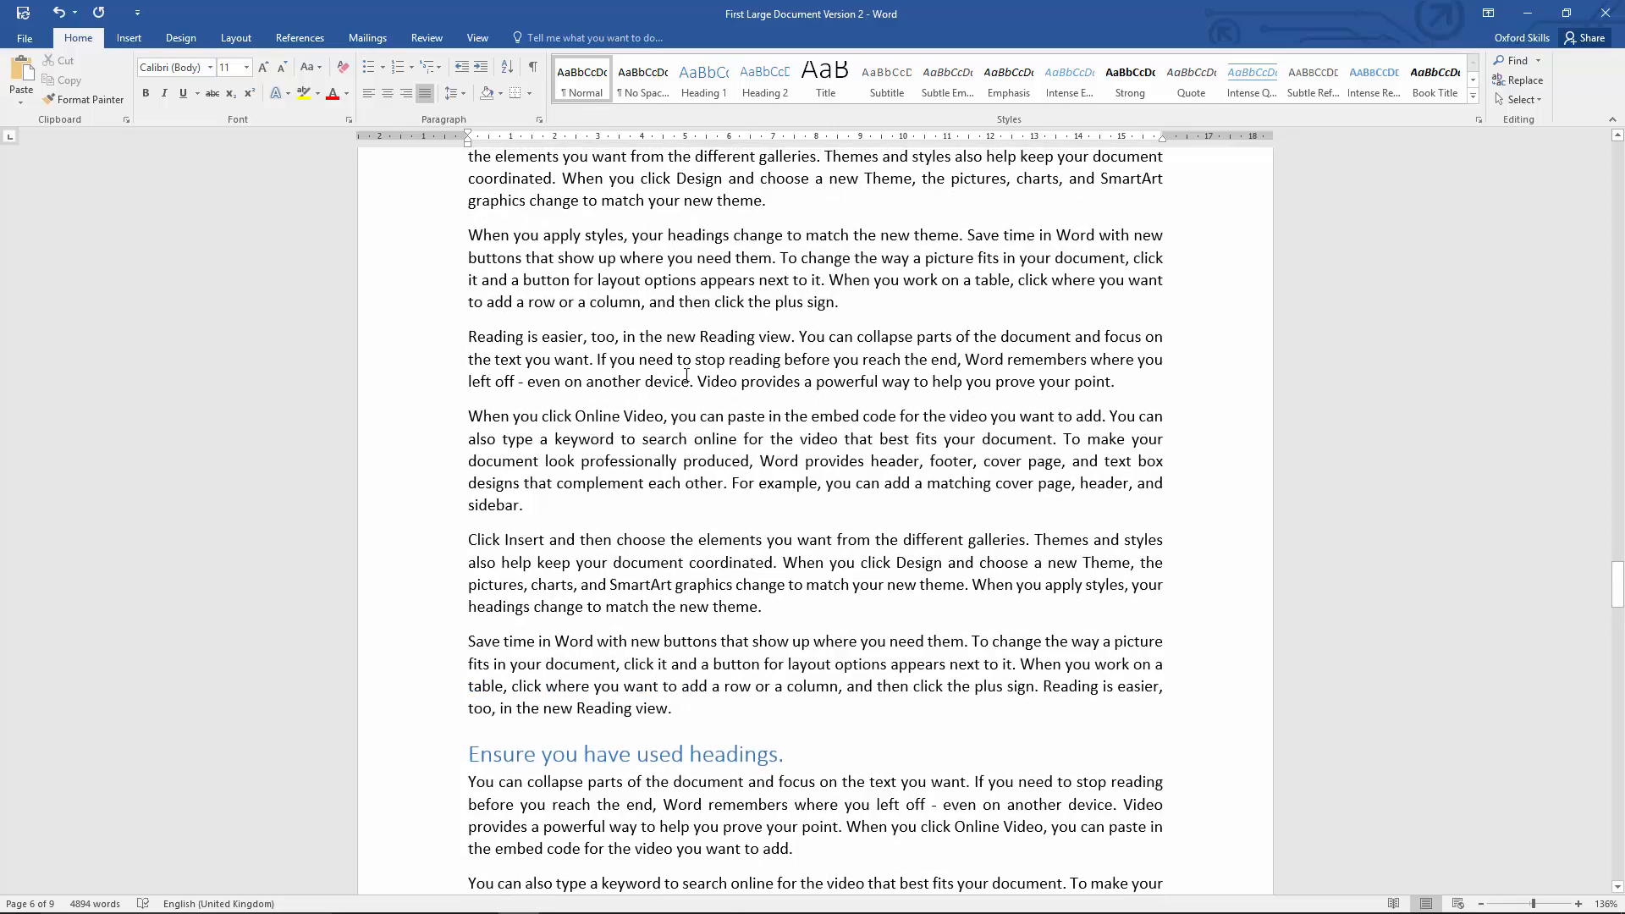
pyautogui.scroll(14, 687, 375)
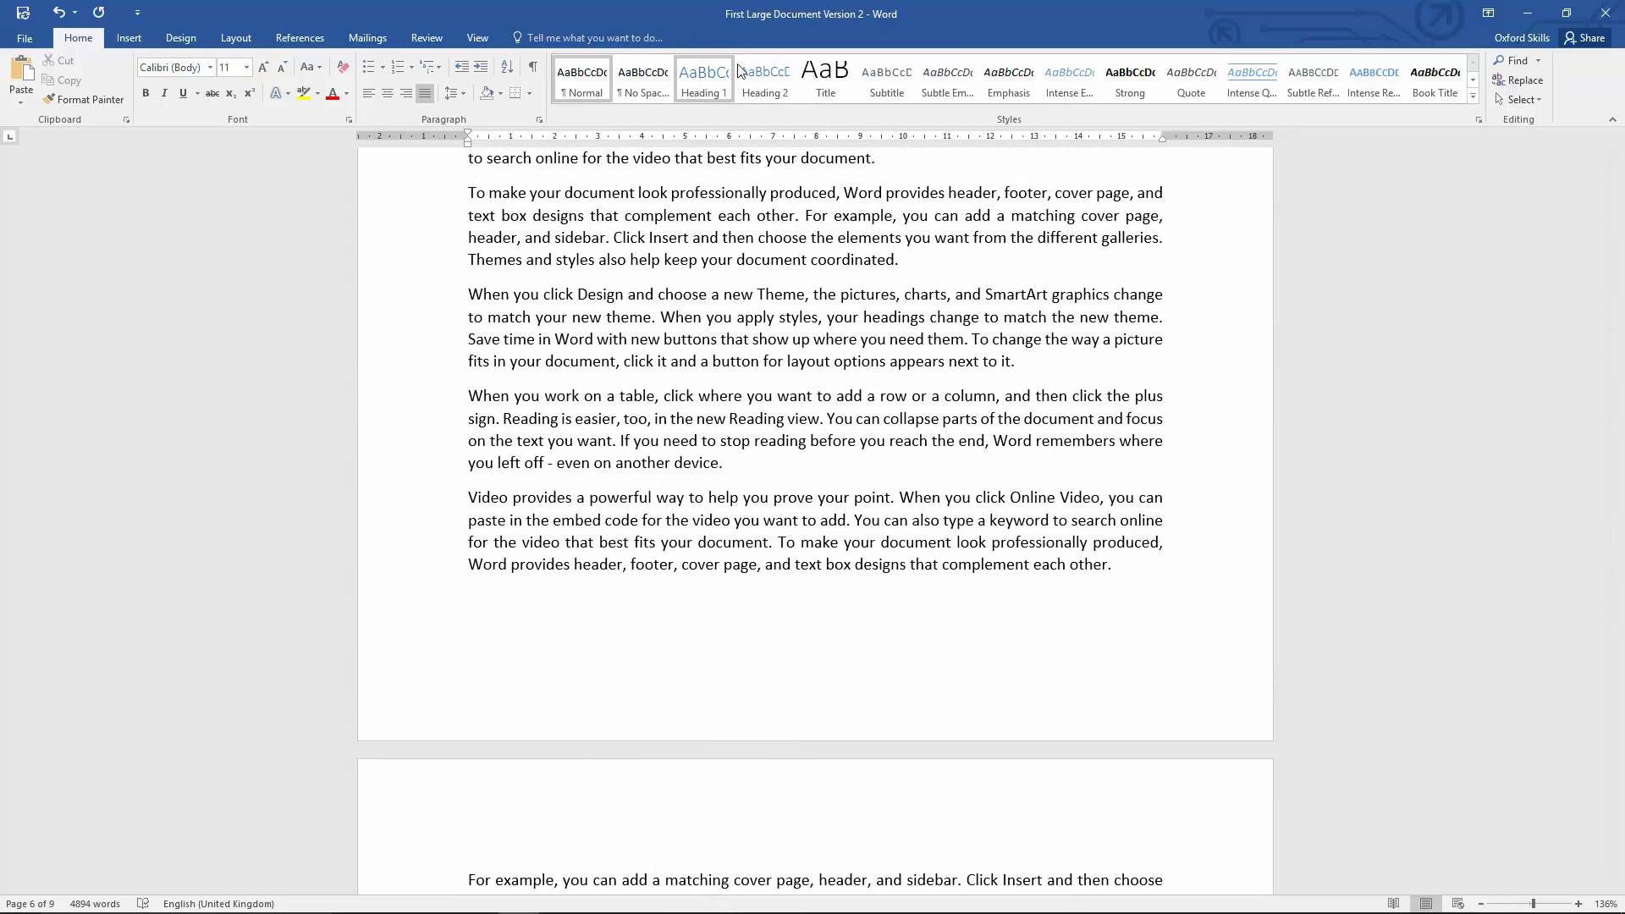
pyautogui.scroll(7, 813, 314)
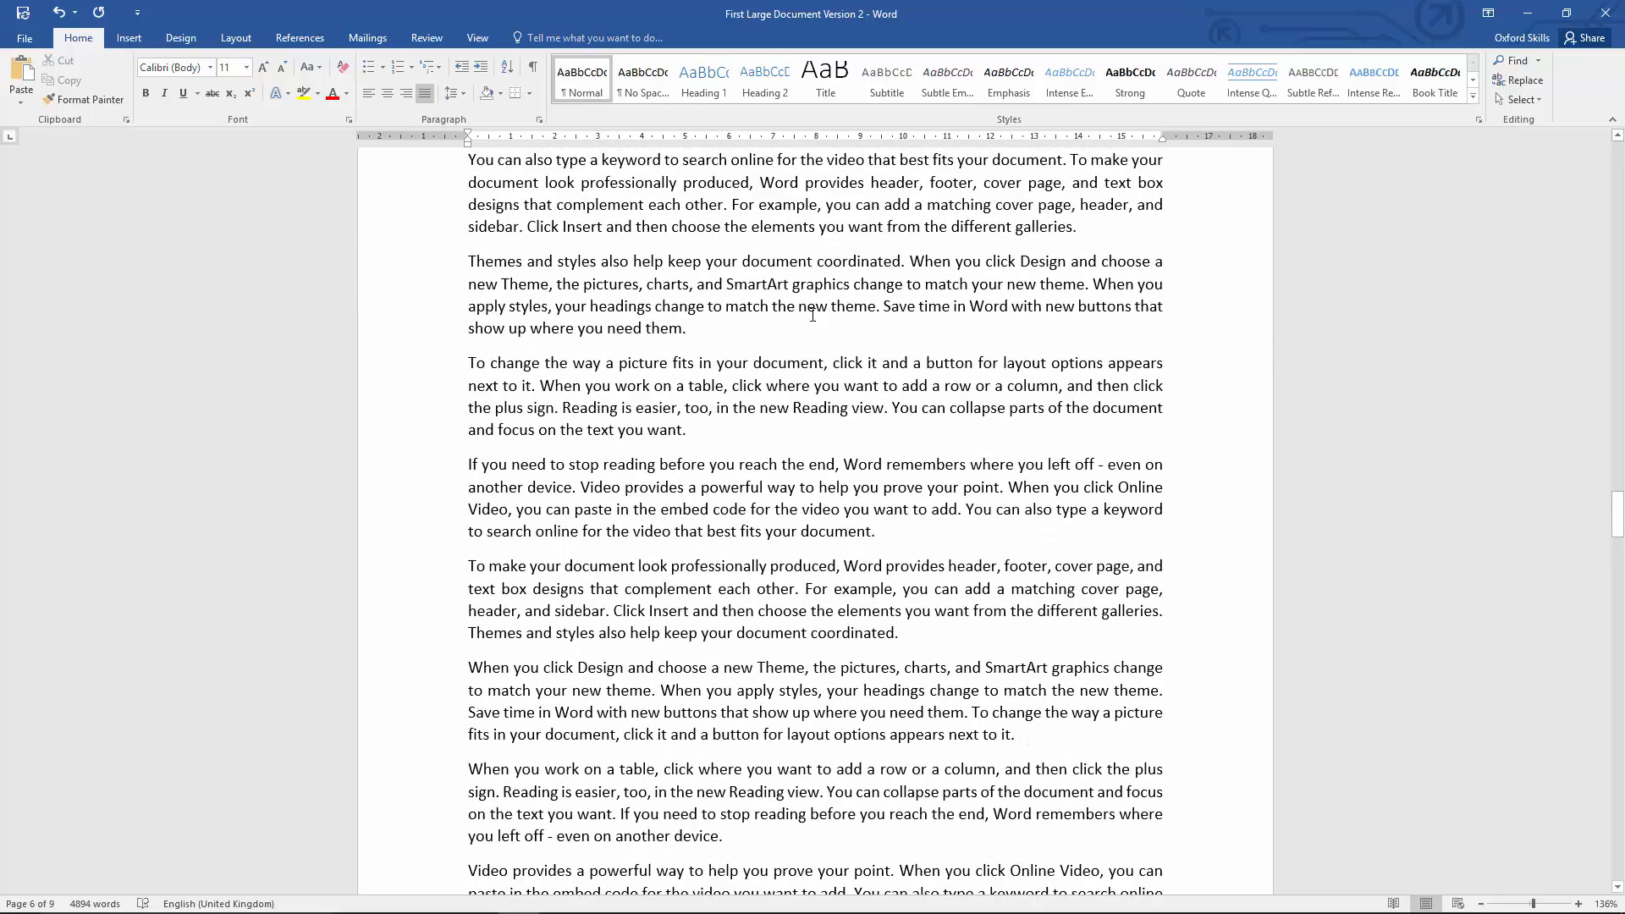
pyautogui.moveTo(1617, 512); pyautogui.dragTo(1622, 203)
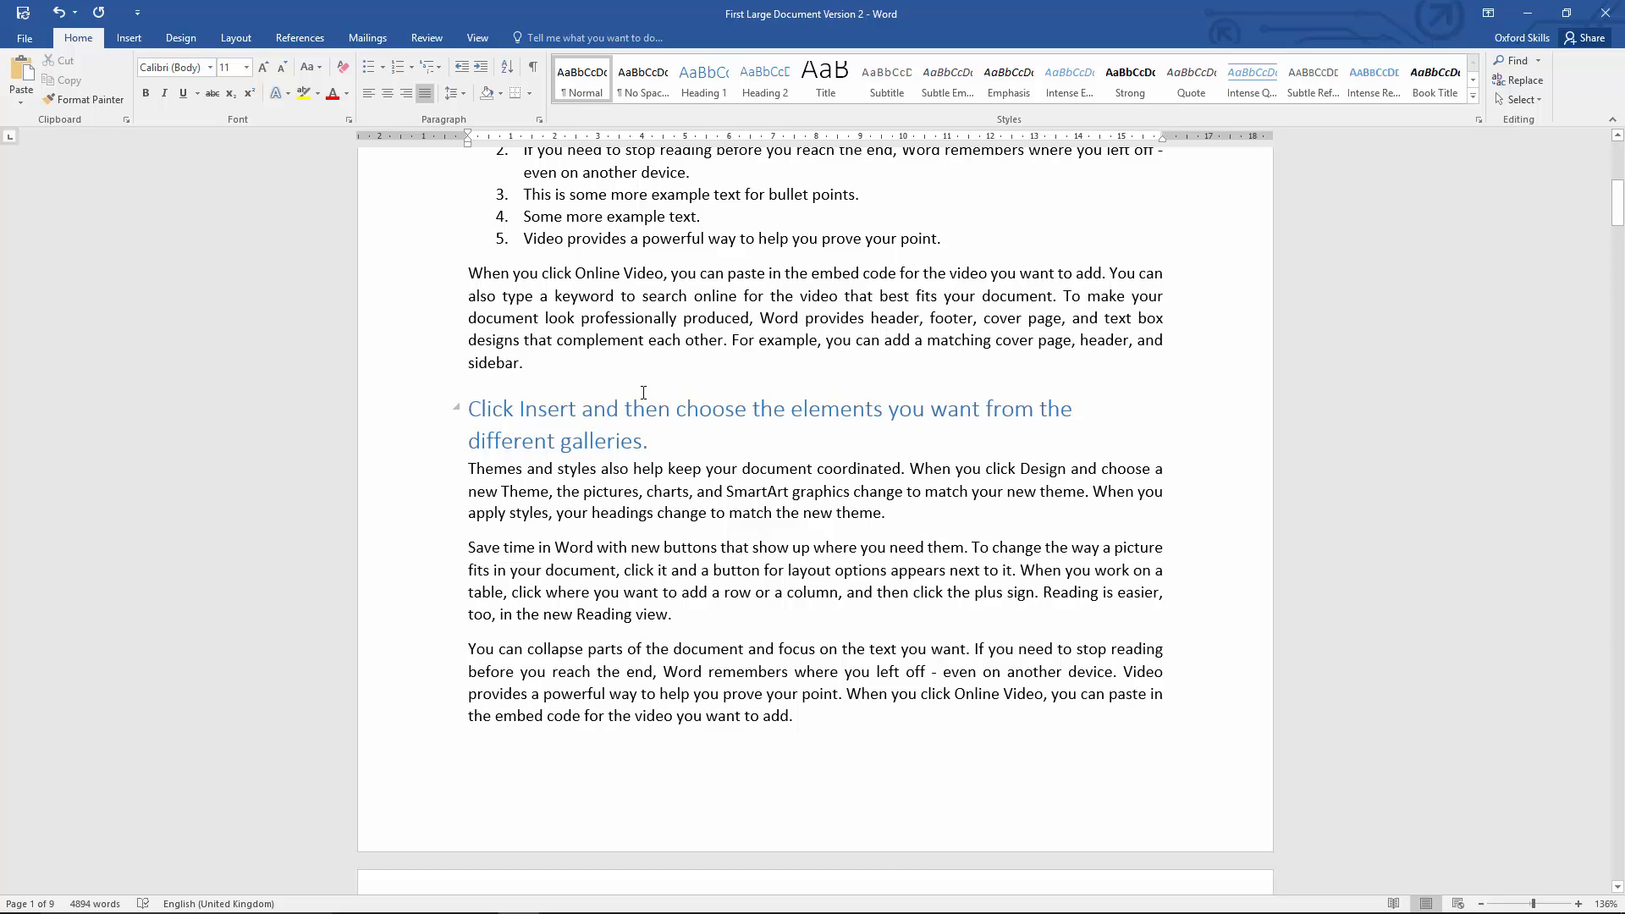
# Step: Modify the Heading 1 style to use the Calibri (Body) font at size 12
pyautogui.scroll(6, 644, 392)
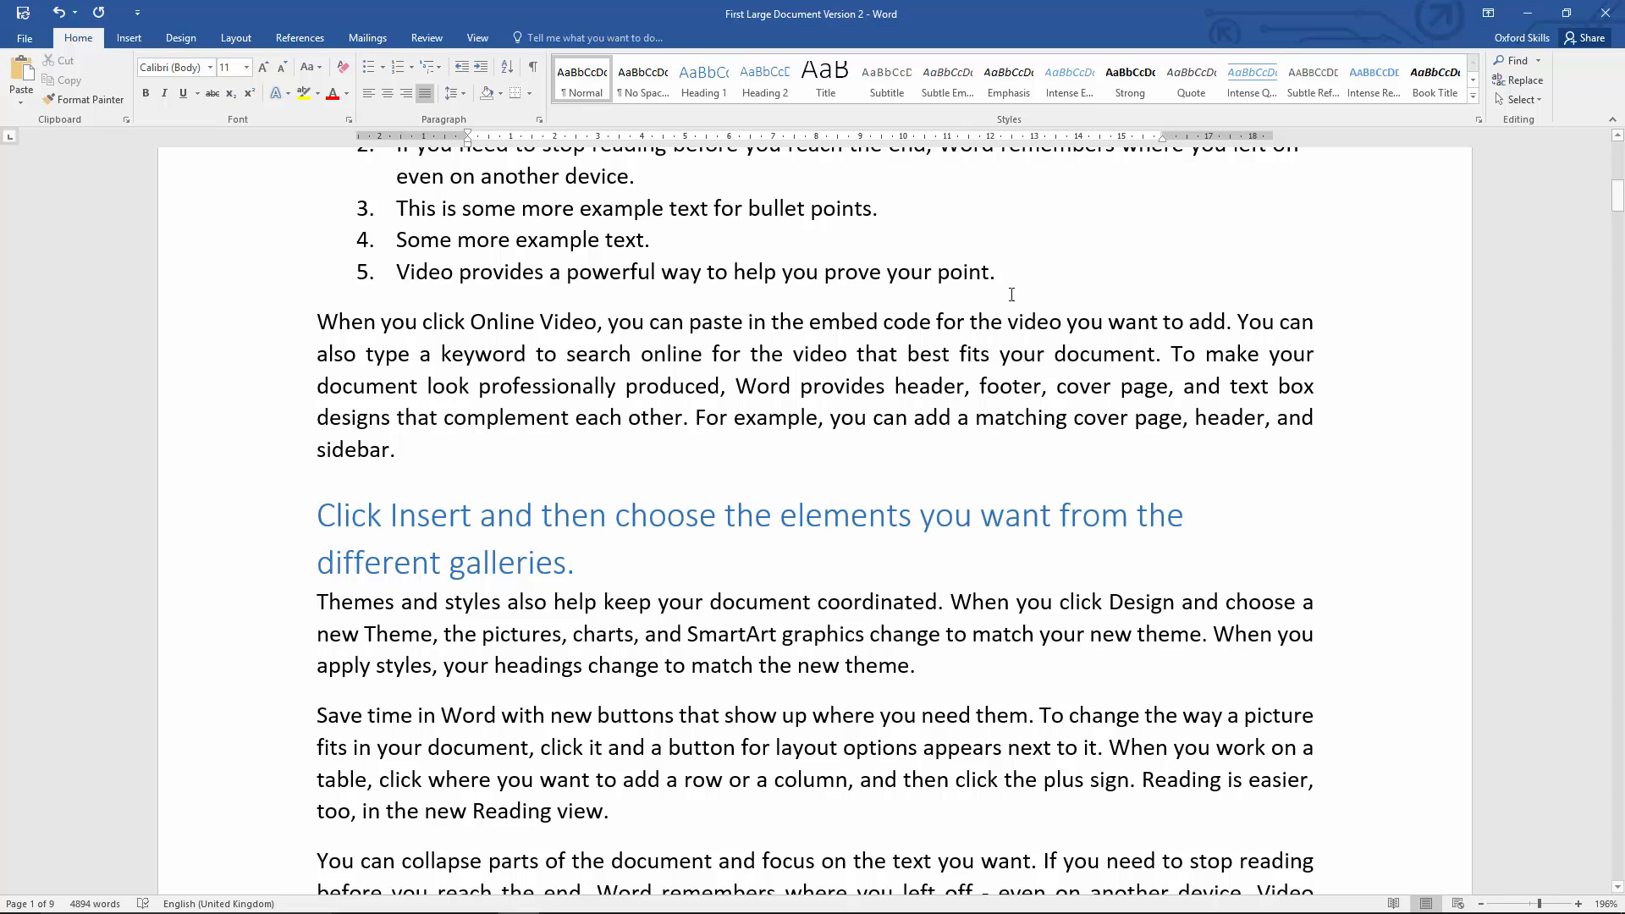
pyautogui.rightClick(708, 77)
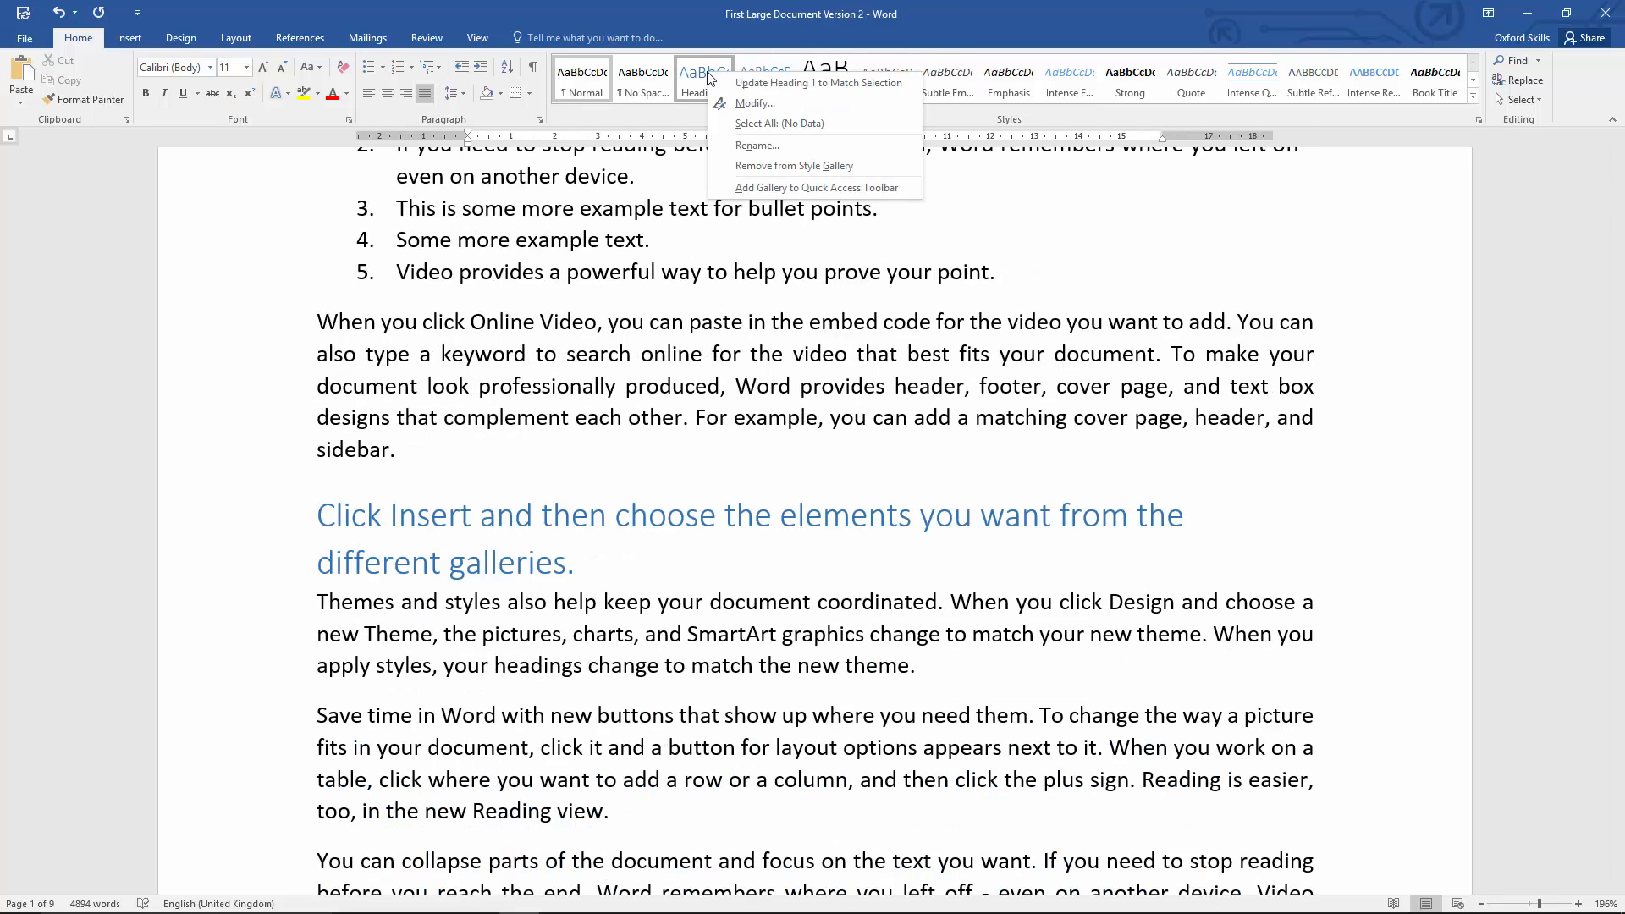
pyautogui.click(779, 100)
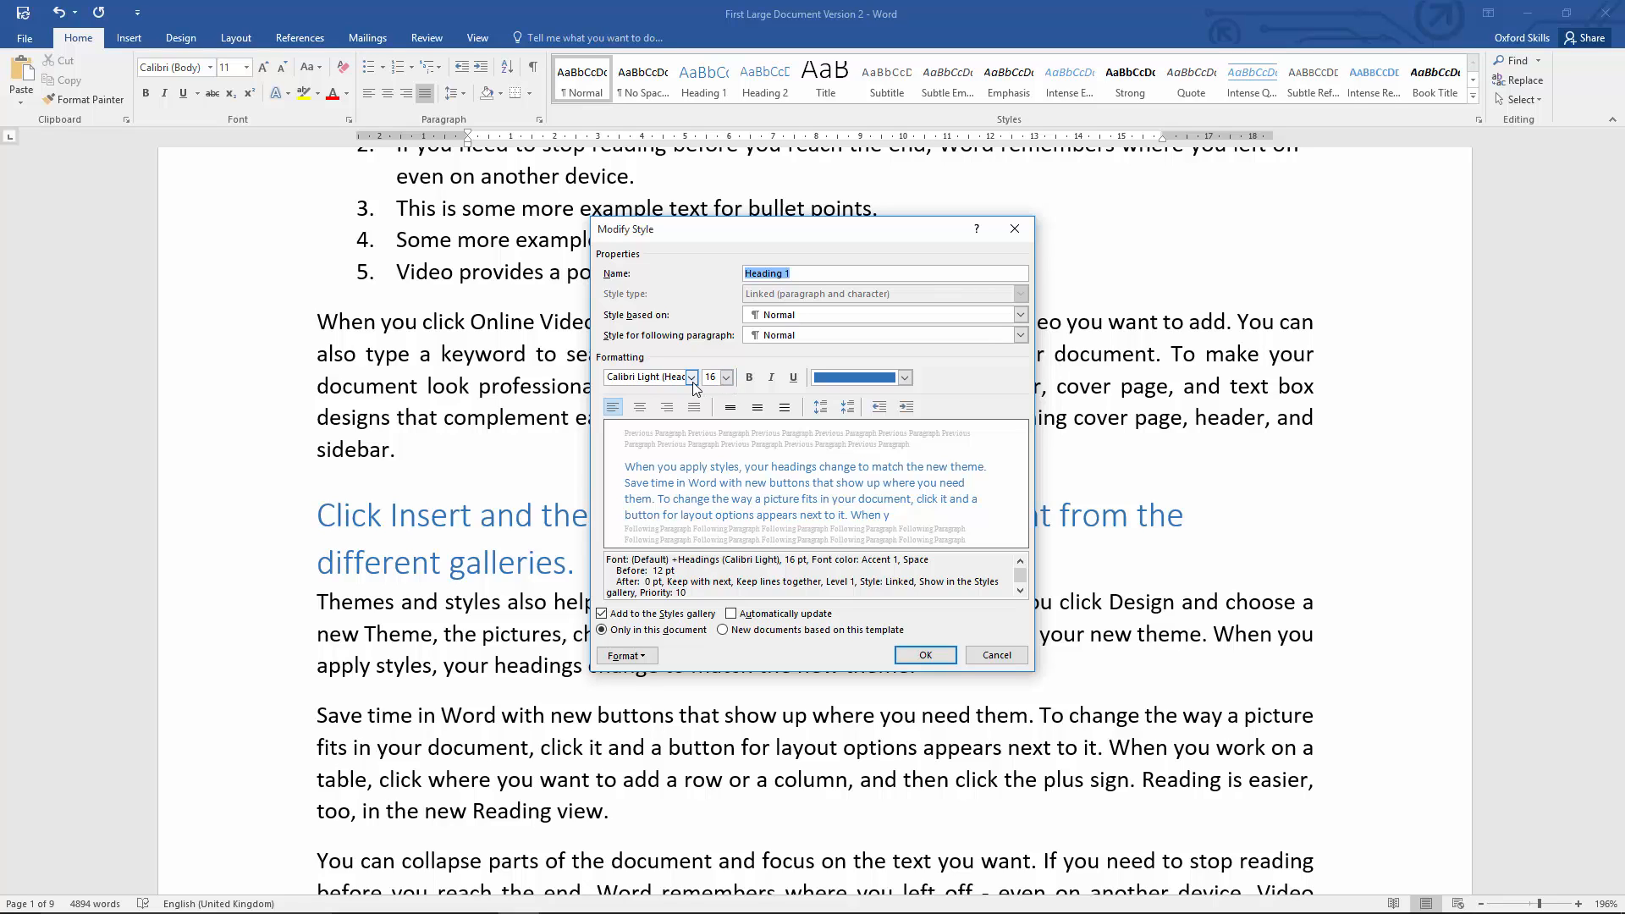
pyautogui.click(691, 377)
pyautogui.click(701, 415)
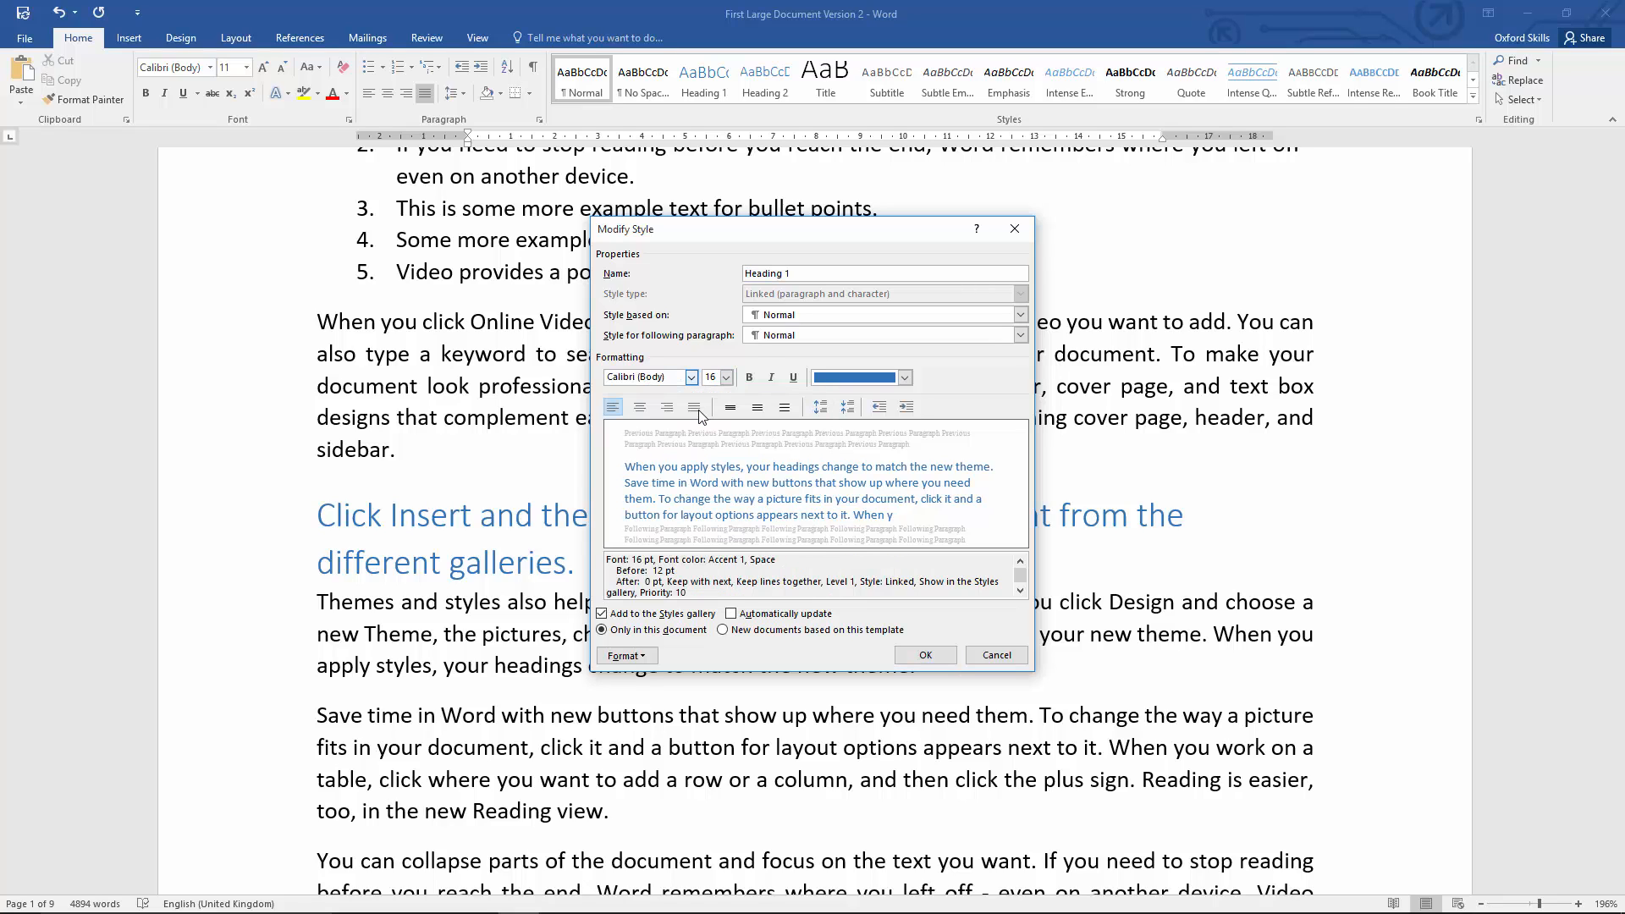
pyautogui.click(727, 378)
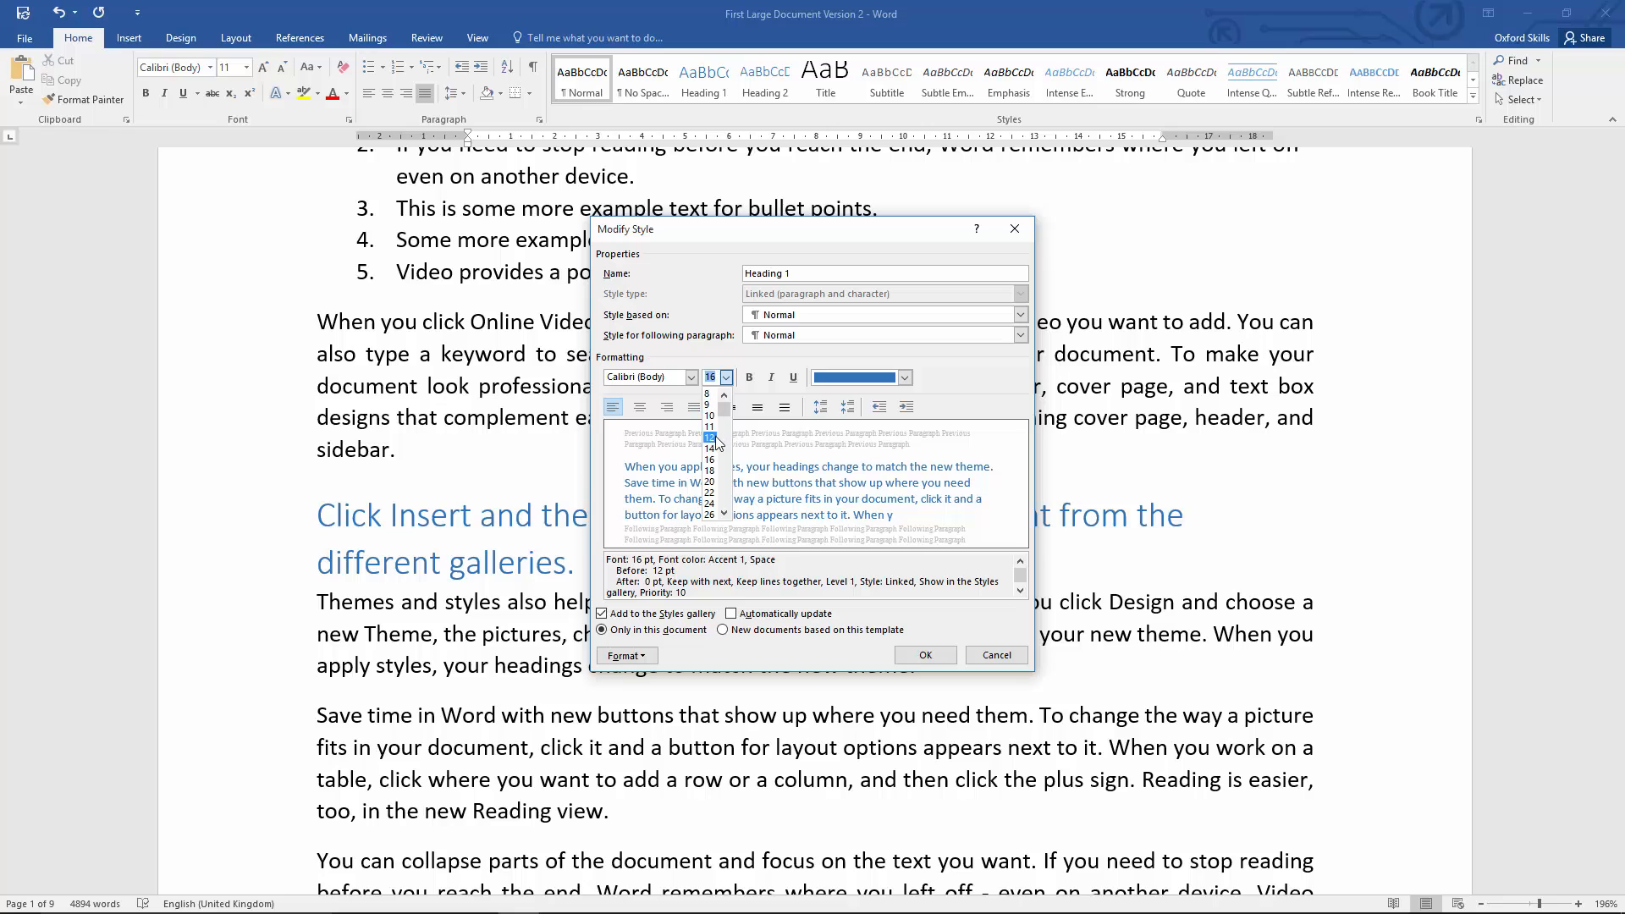
pyautogui.click(713, 437)
# Step: Set the Heading 1 style's font color to black (Text 1), make it bold, and save the style changes
pyautogui.click(904, 378)
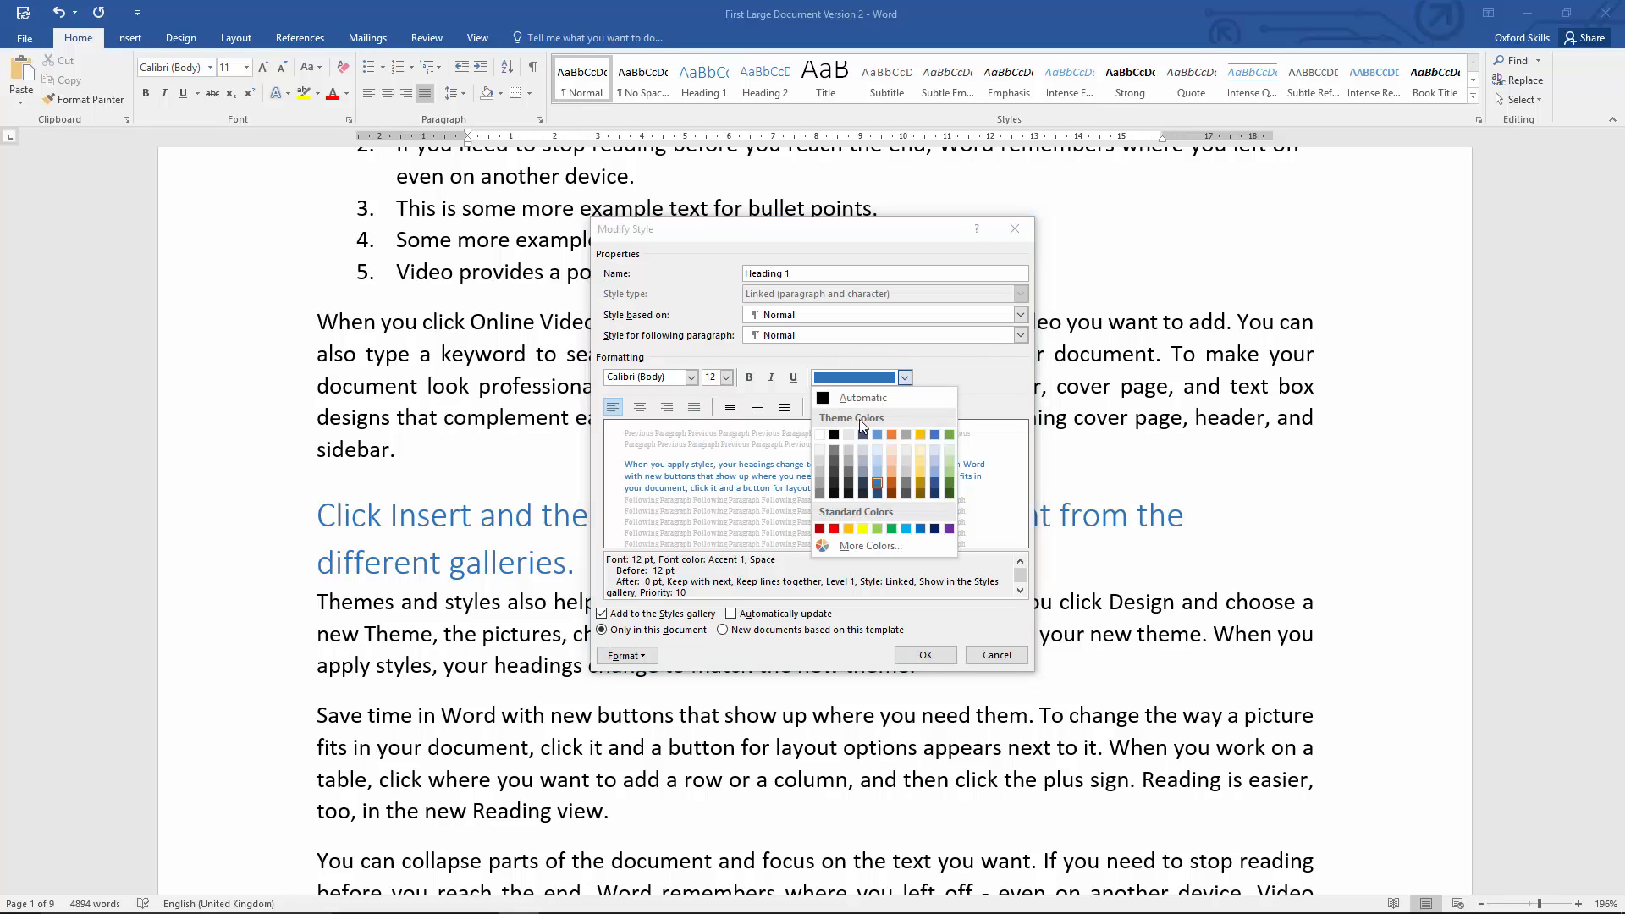
pyautogui.click(835, 435)
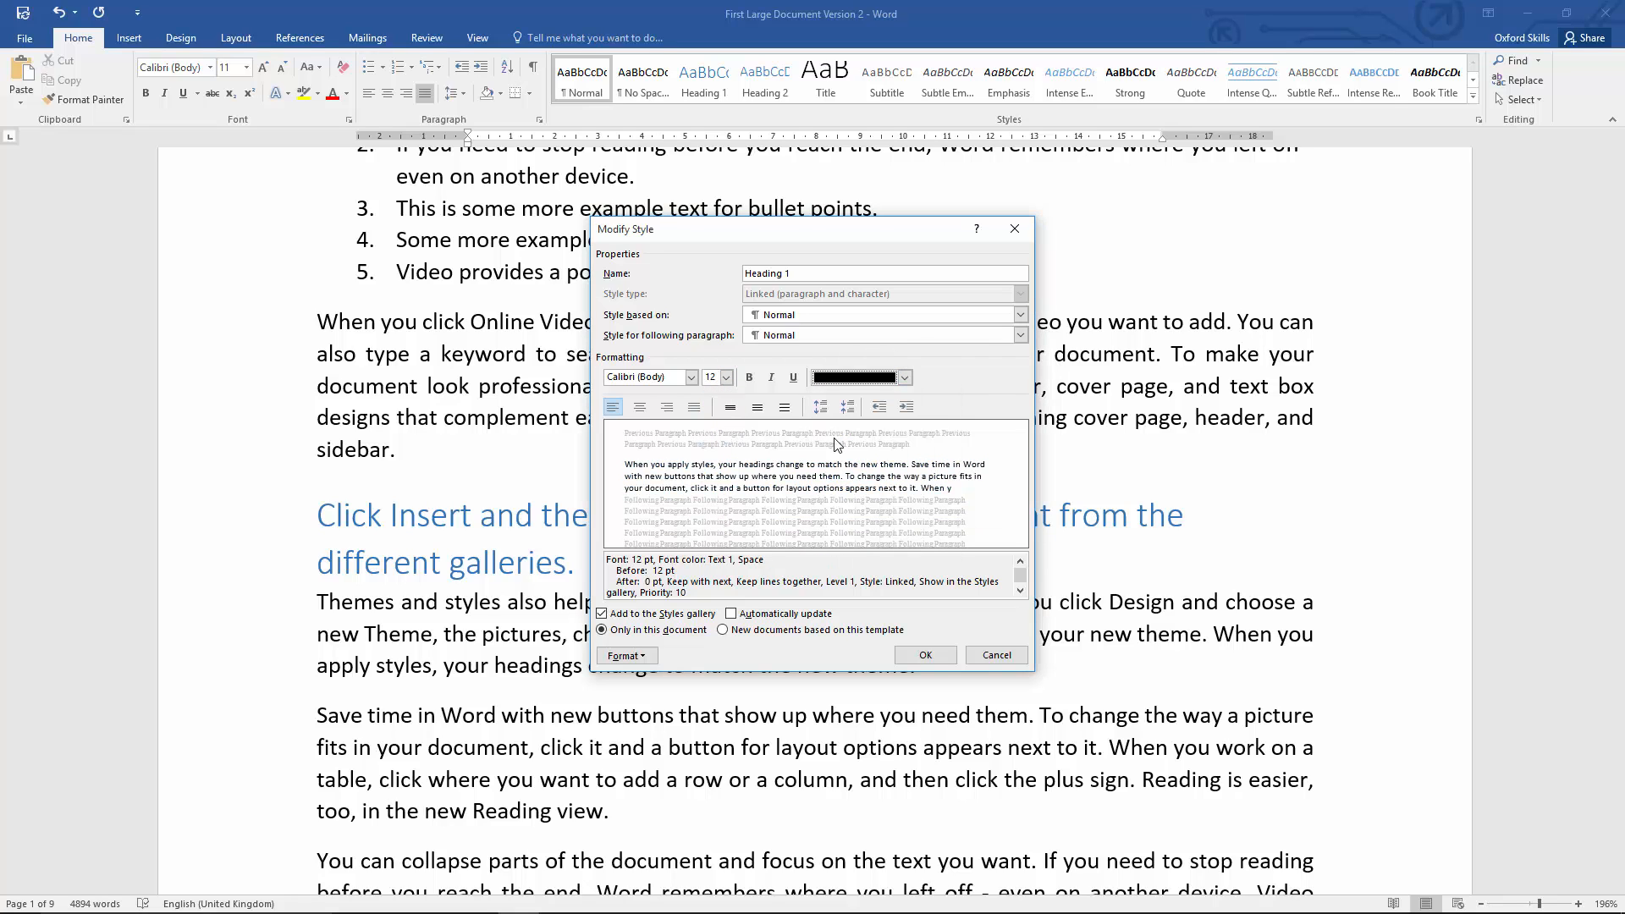
pyautogui.click(750, 381)
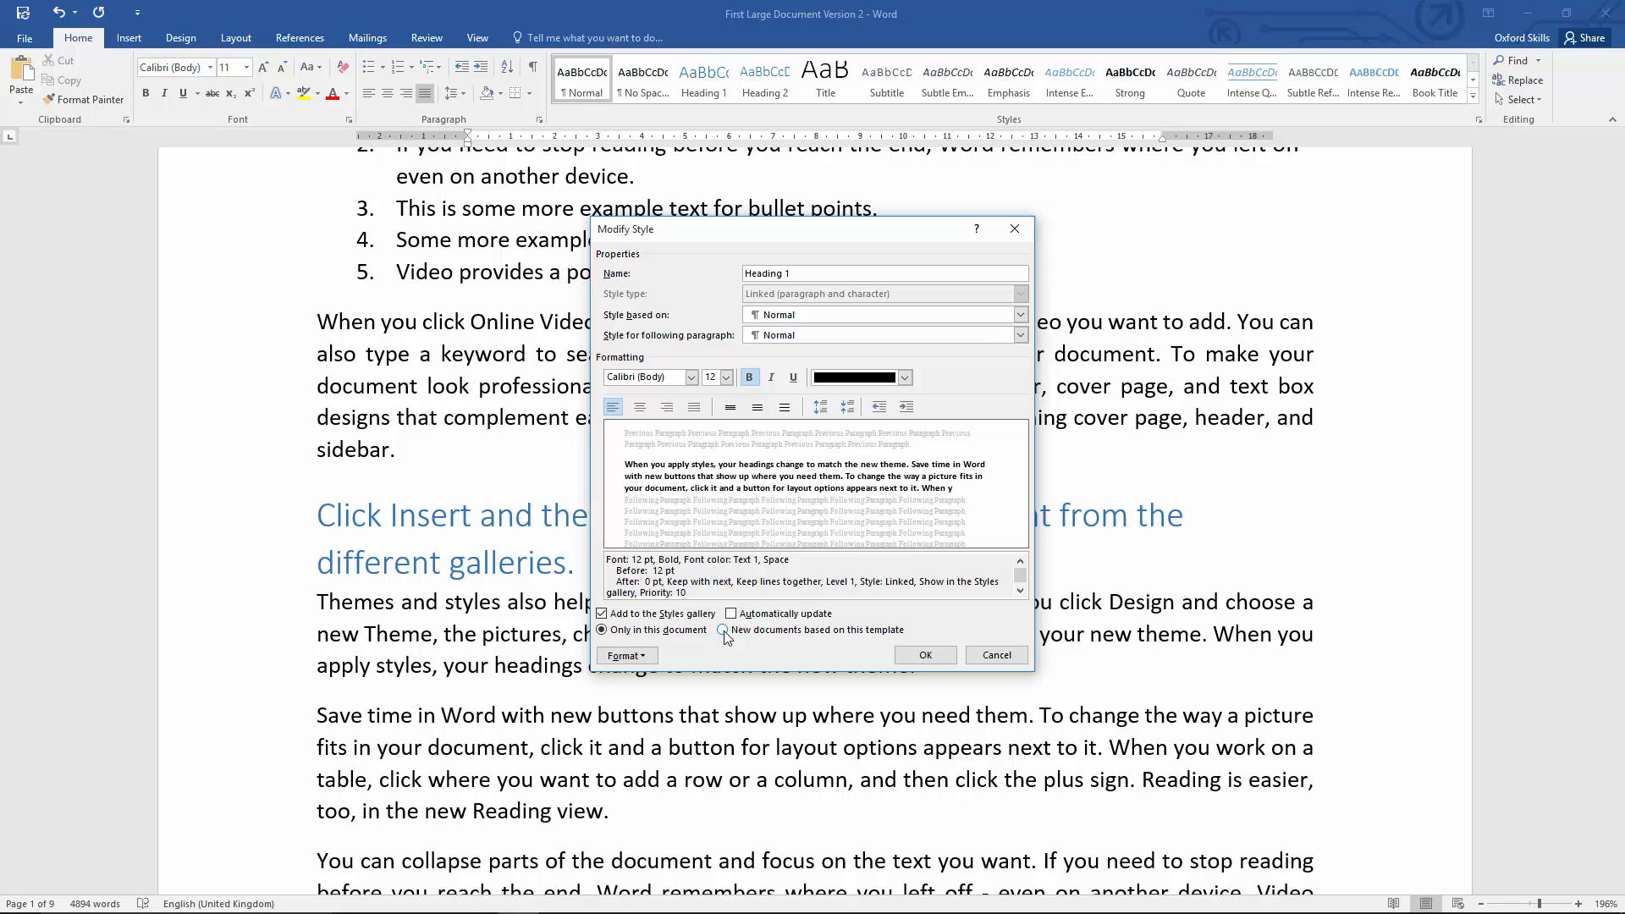
pyautogui.click(920, 658)
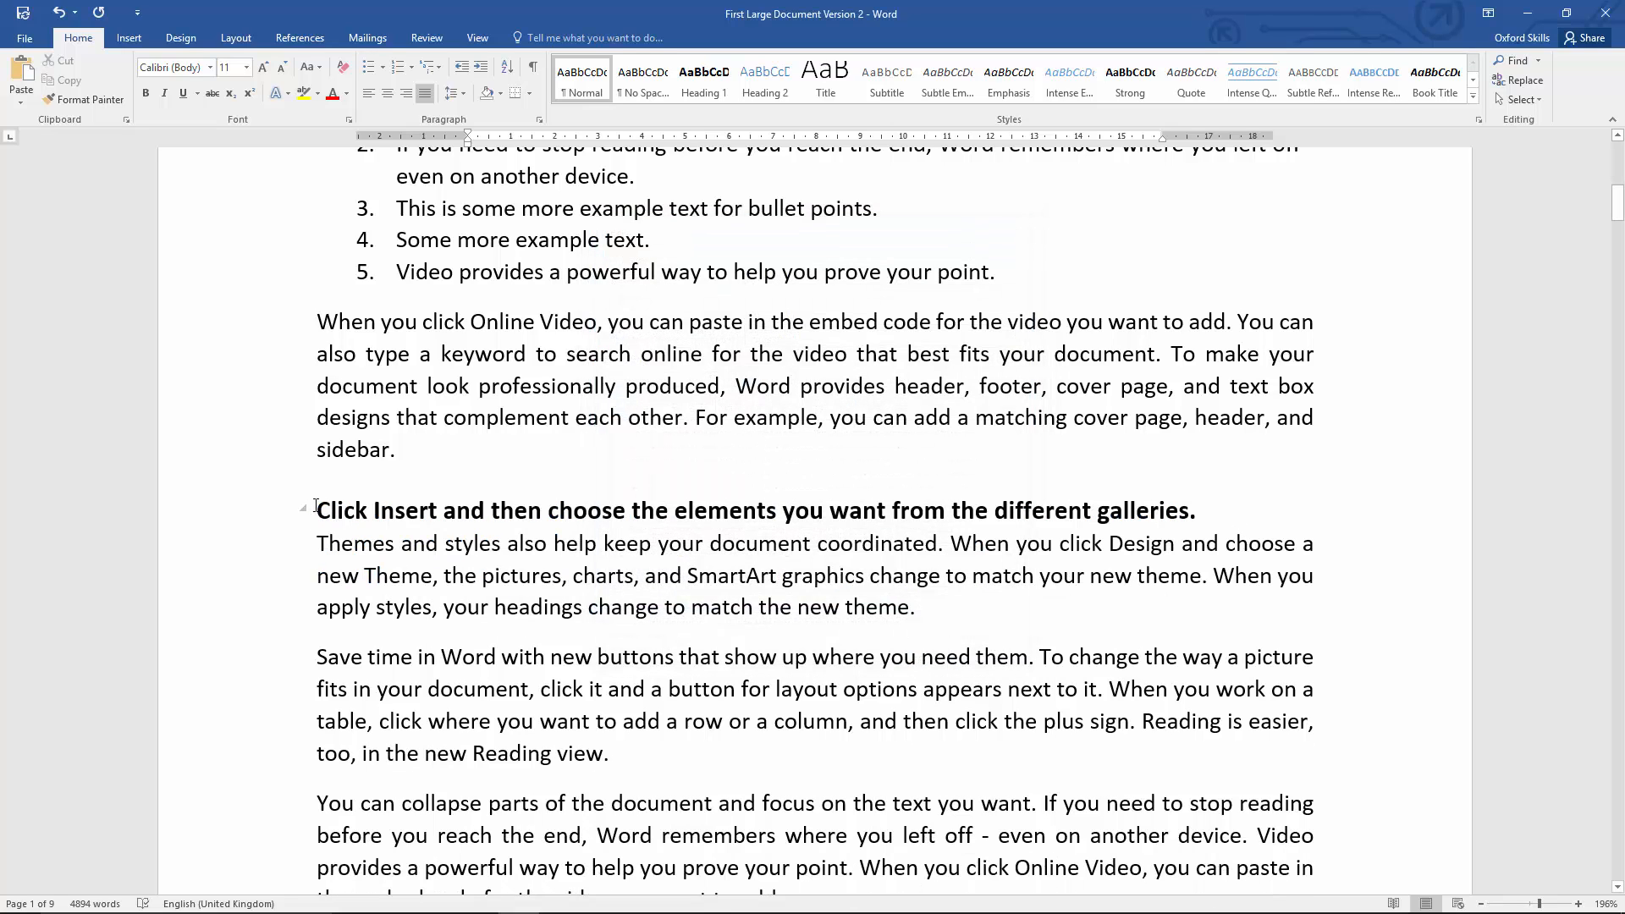
pyautogui.scroll(-10, 719, 597)
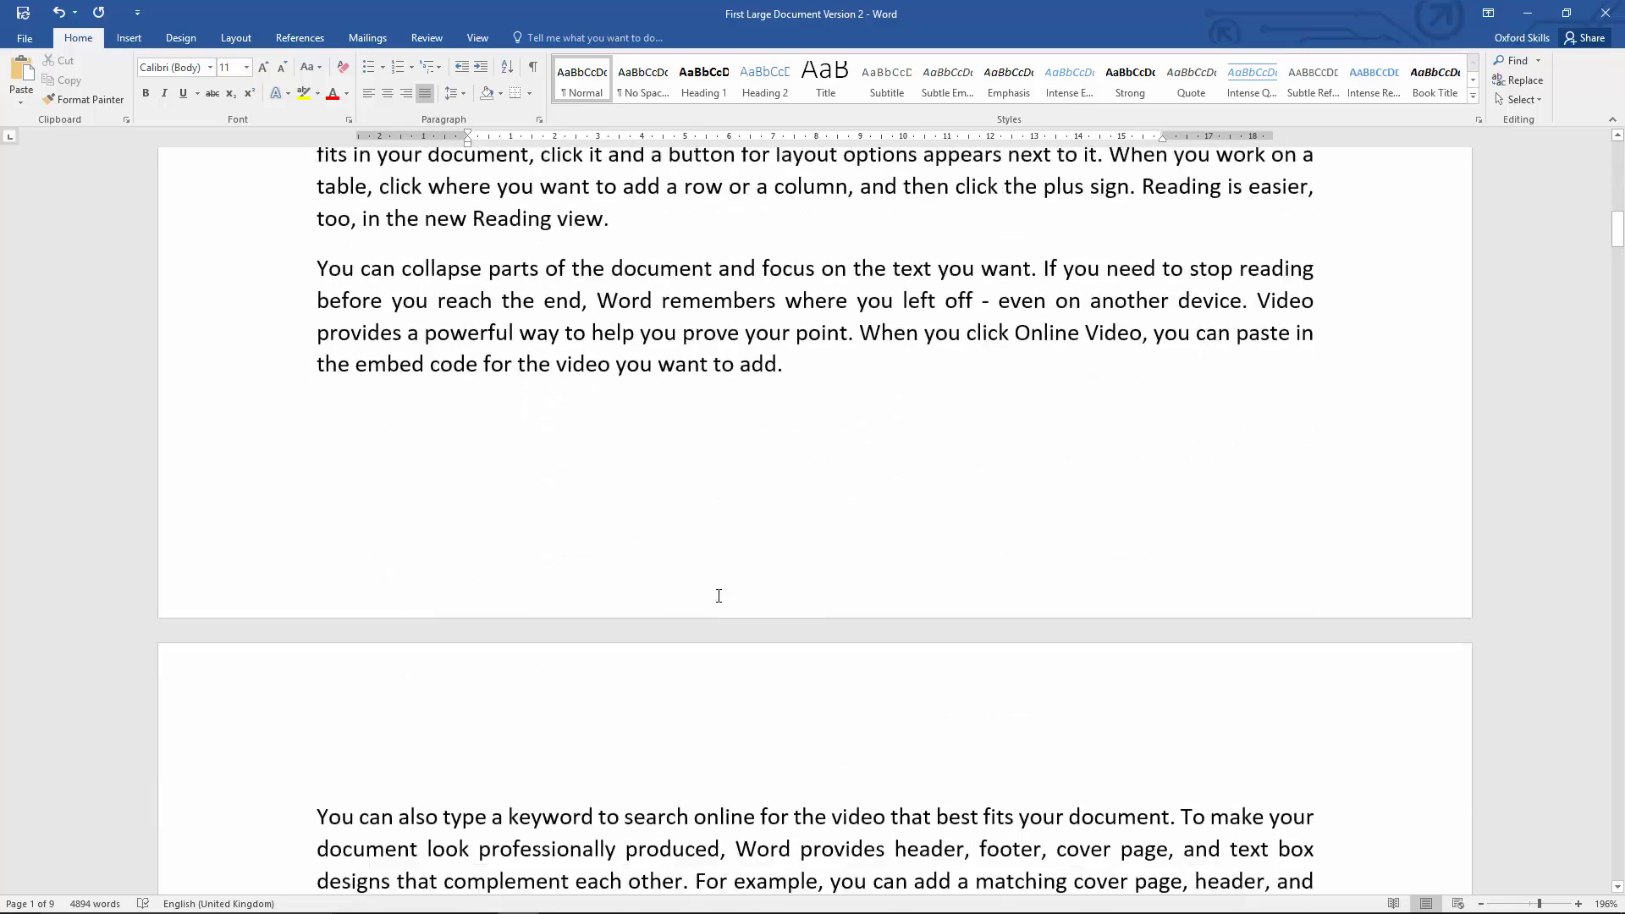
# Step: Review the headings on the following pages for the modified Heading 1 formatting and return to the document title
pyautogui.scroll(-15, 719, 592)
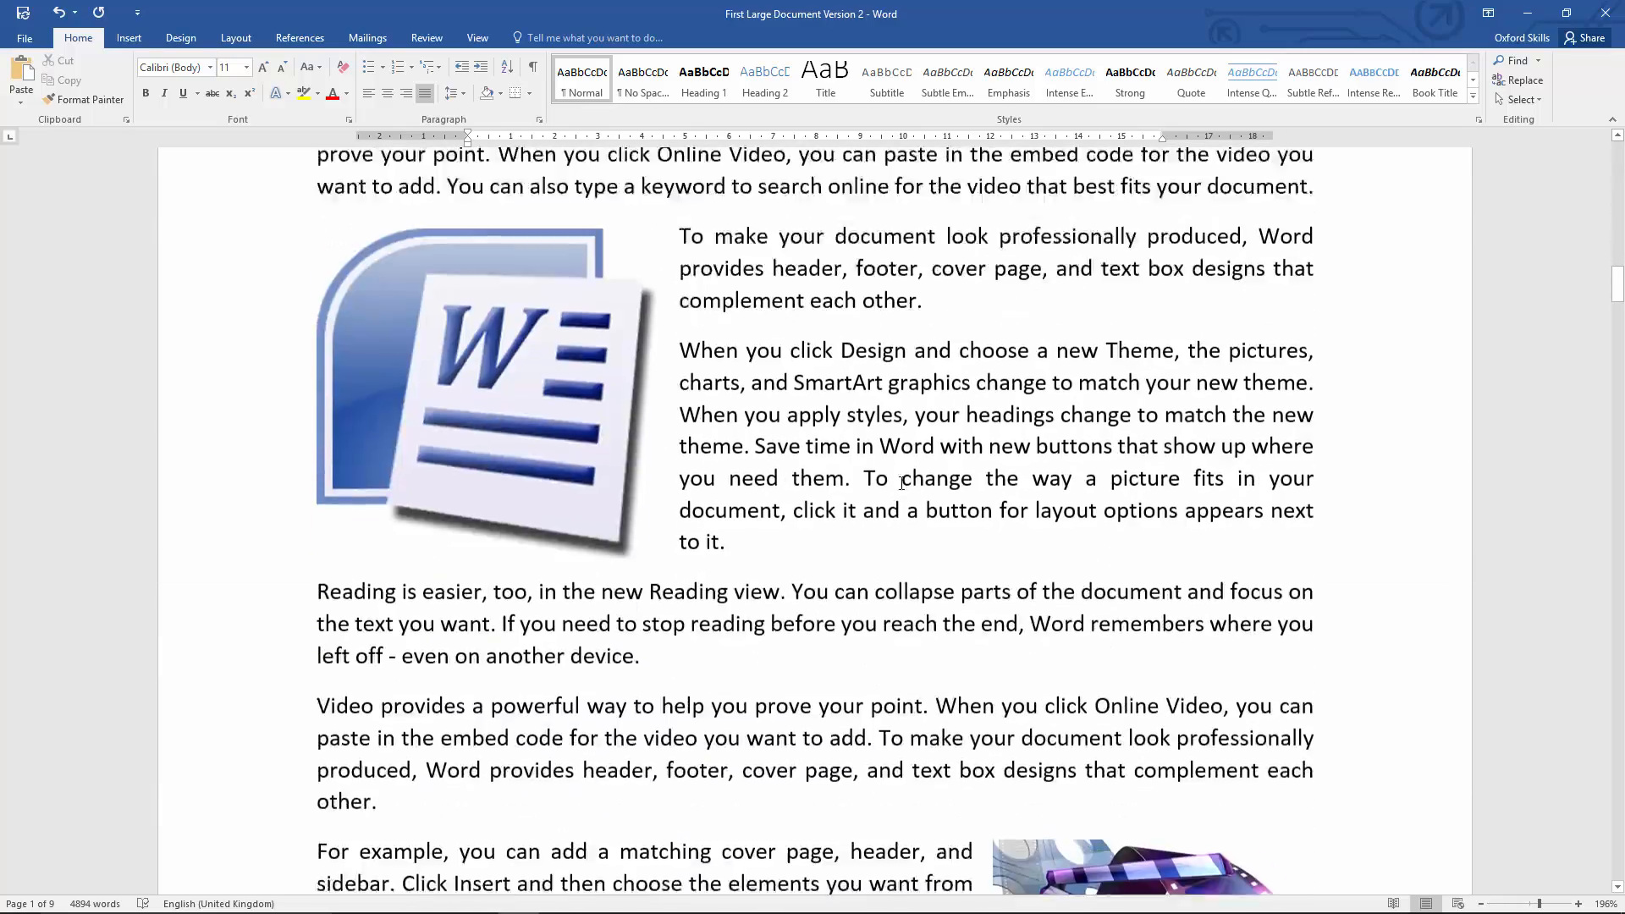
pyautogui.scroll(-15, 897, 482)
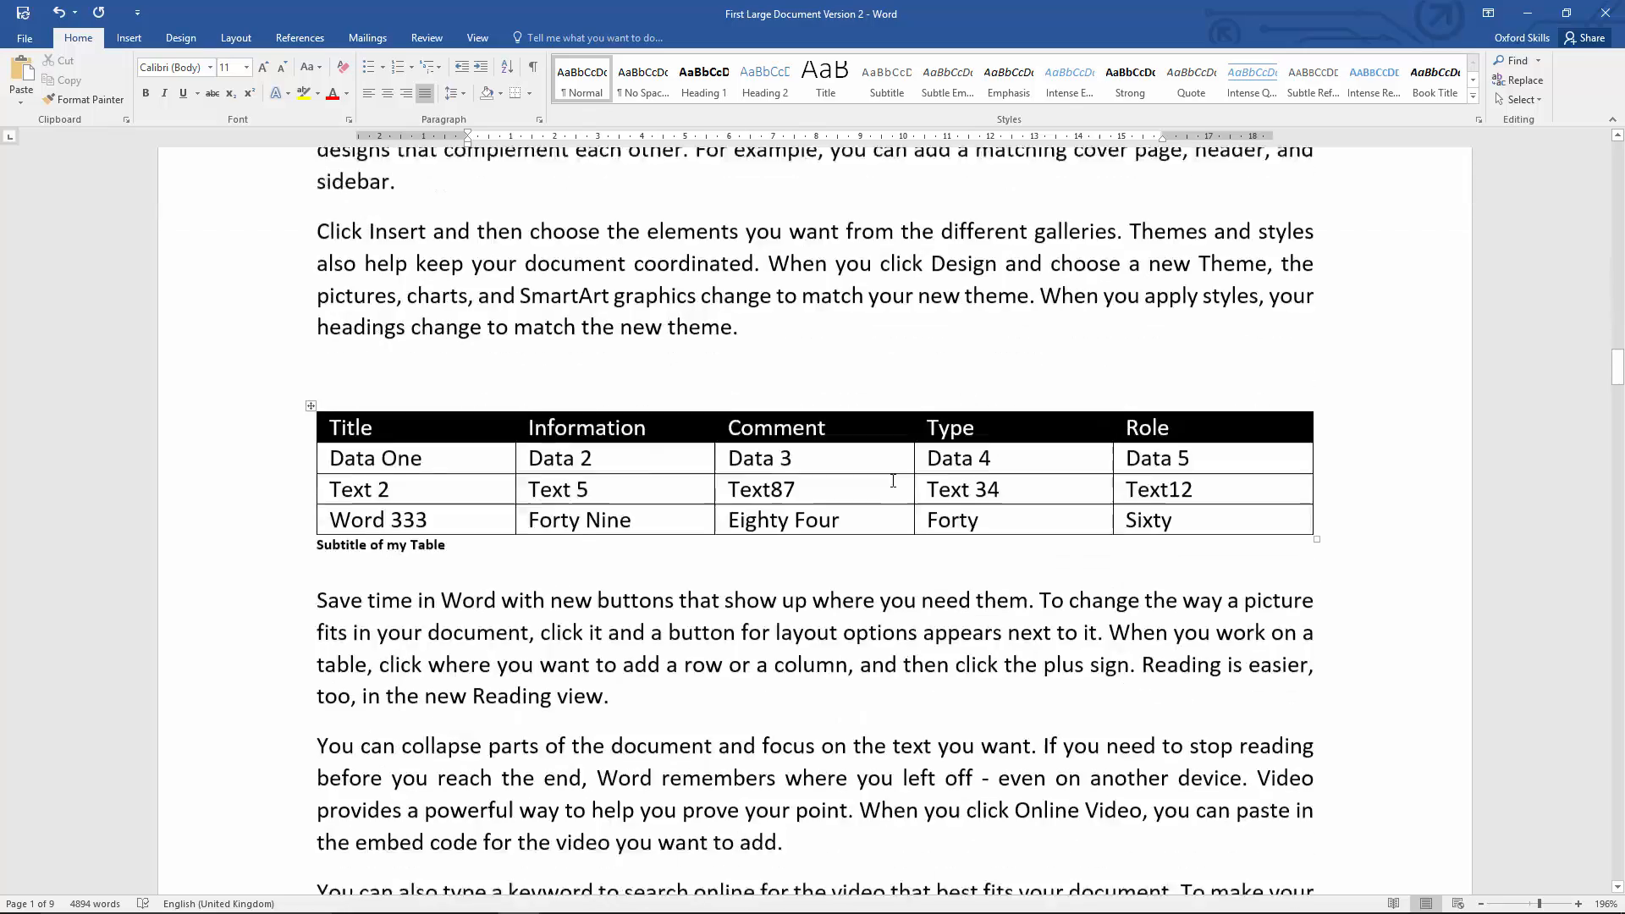
pyautogui.scroll(-15, 892, 478)
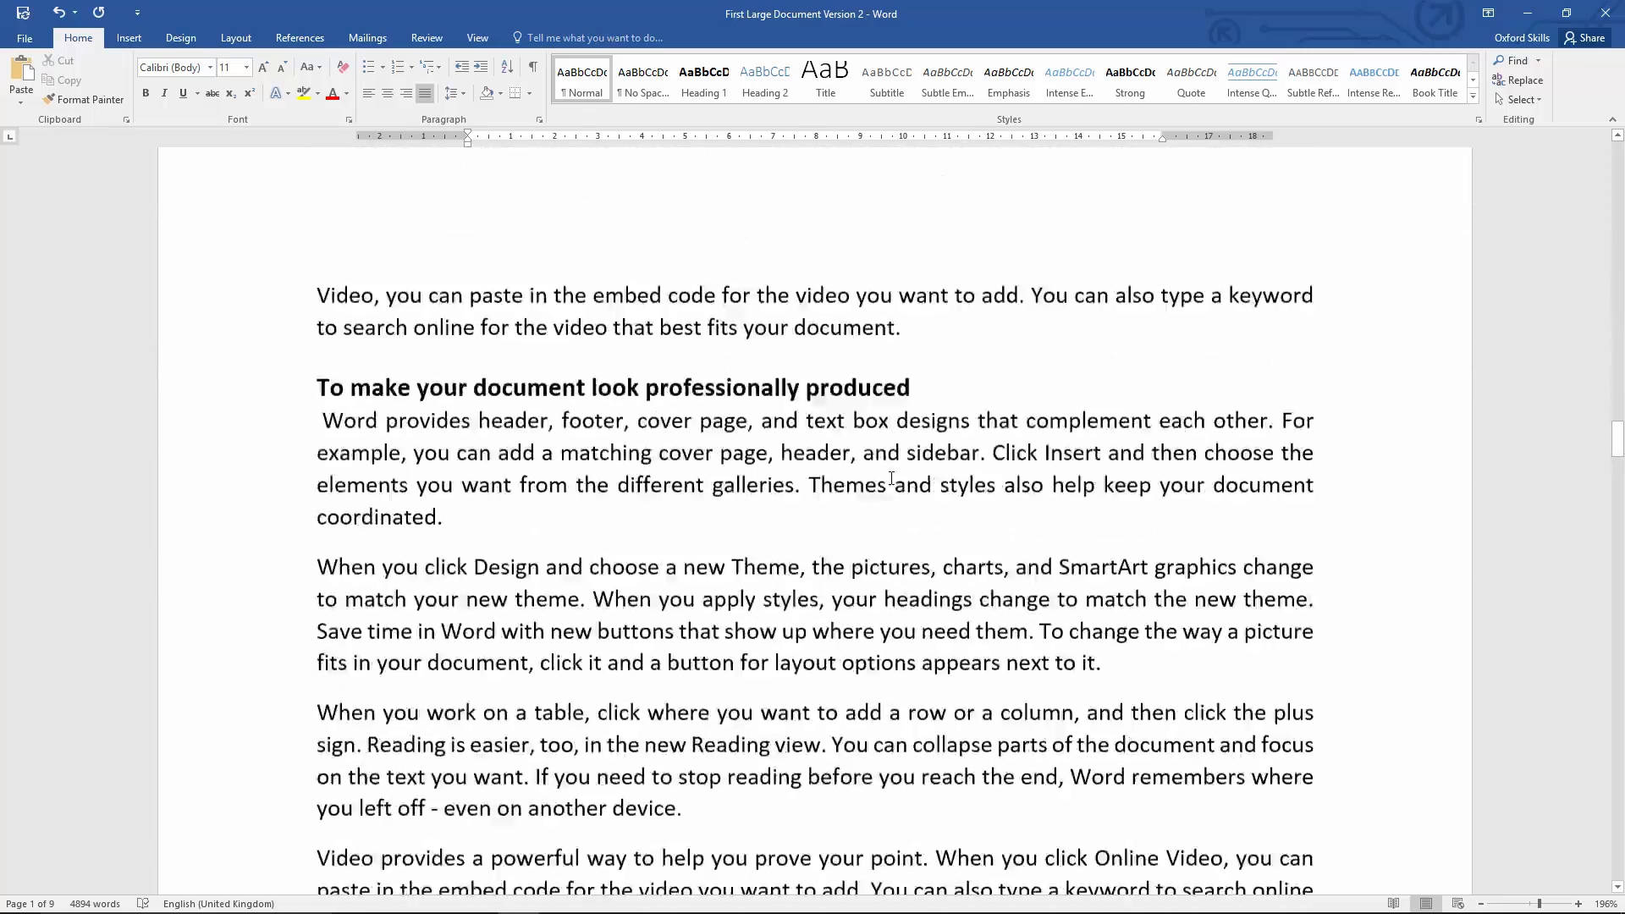
pyautogui.scroll(15, 891, 478)
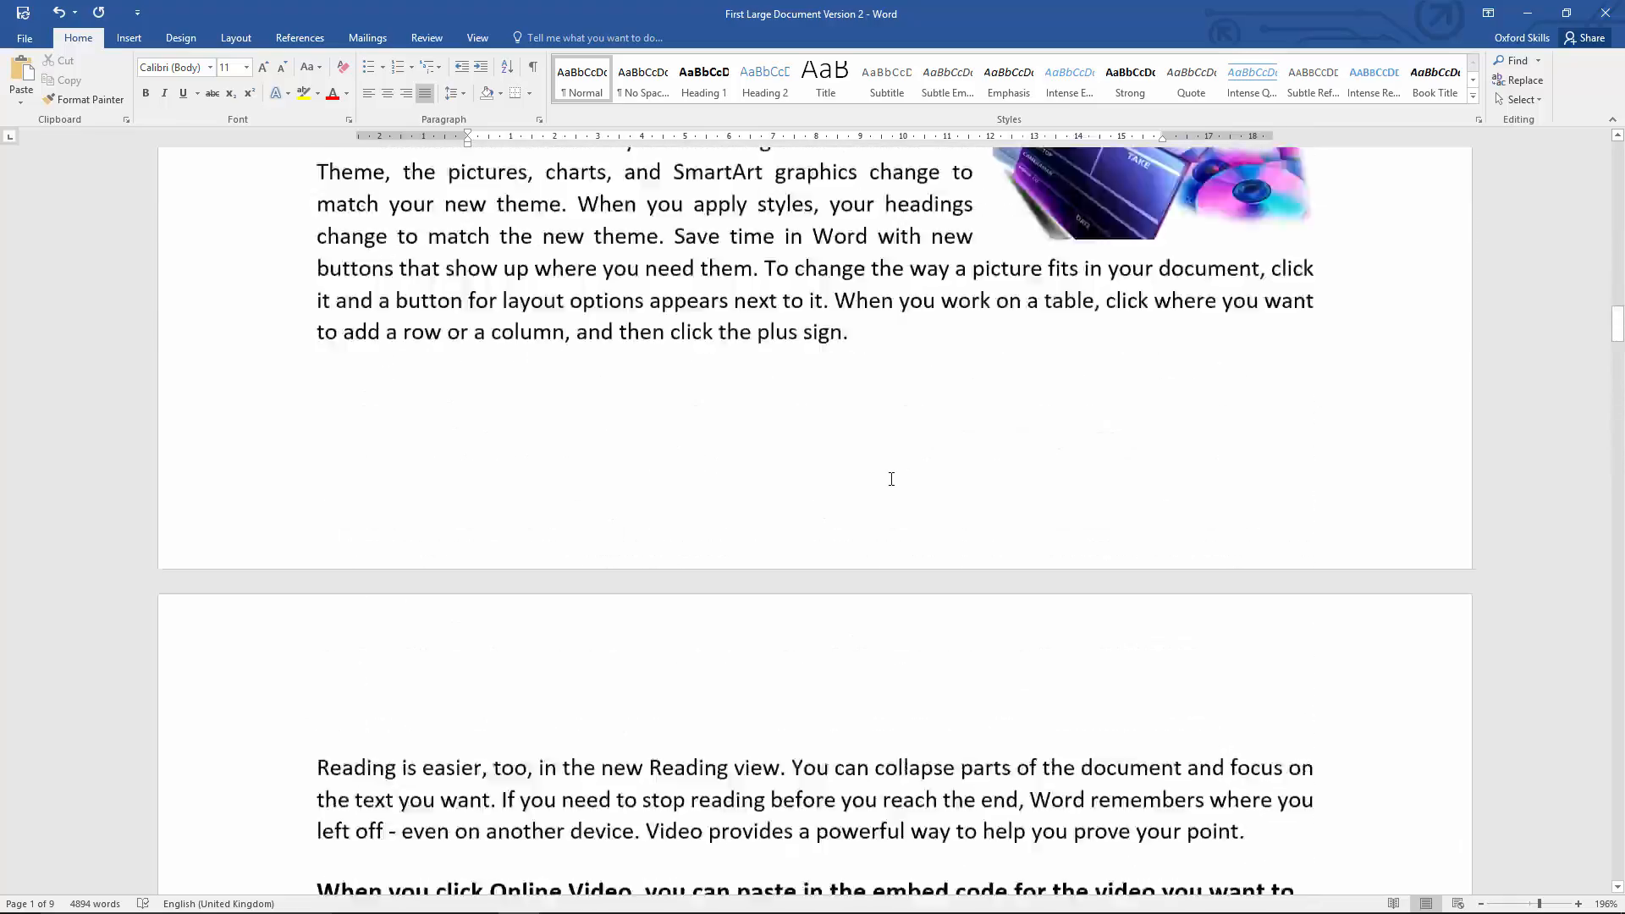
pyautogui.scroll(20, 892, 480)
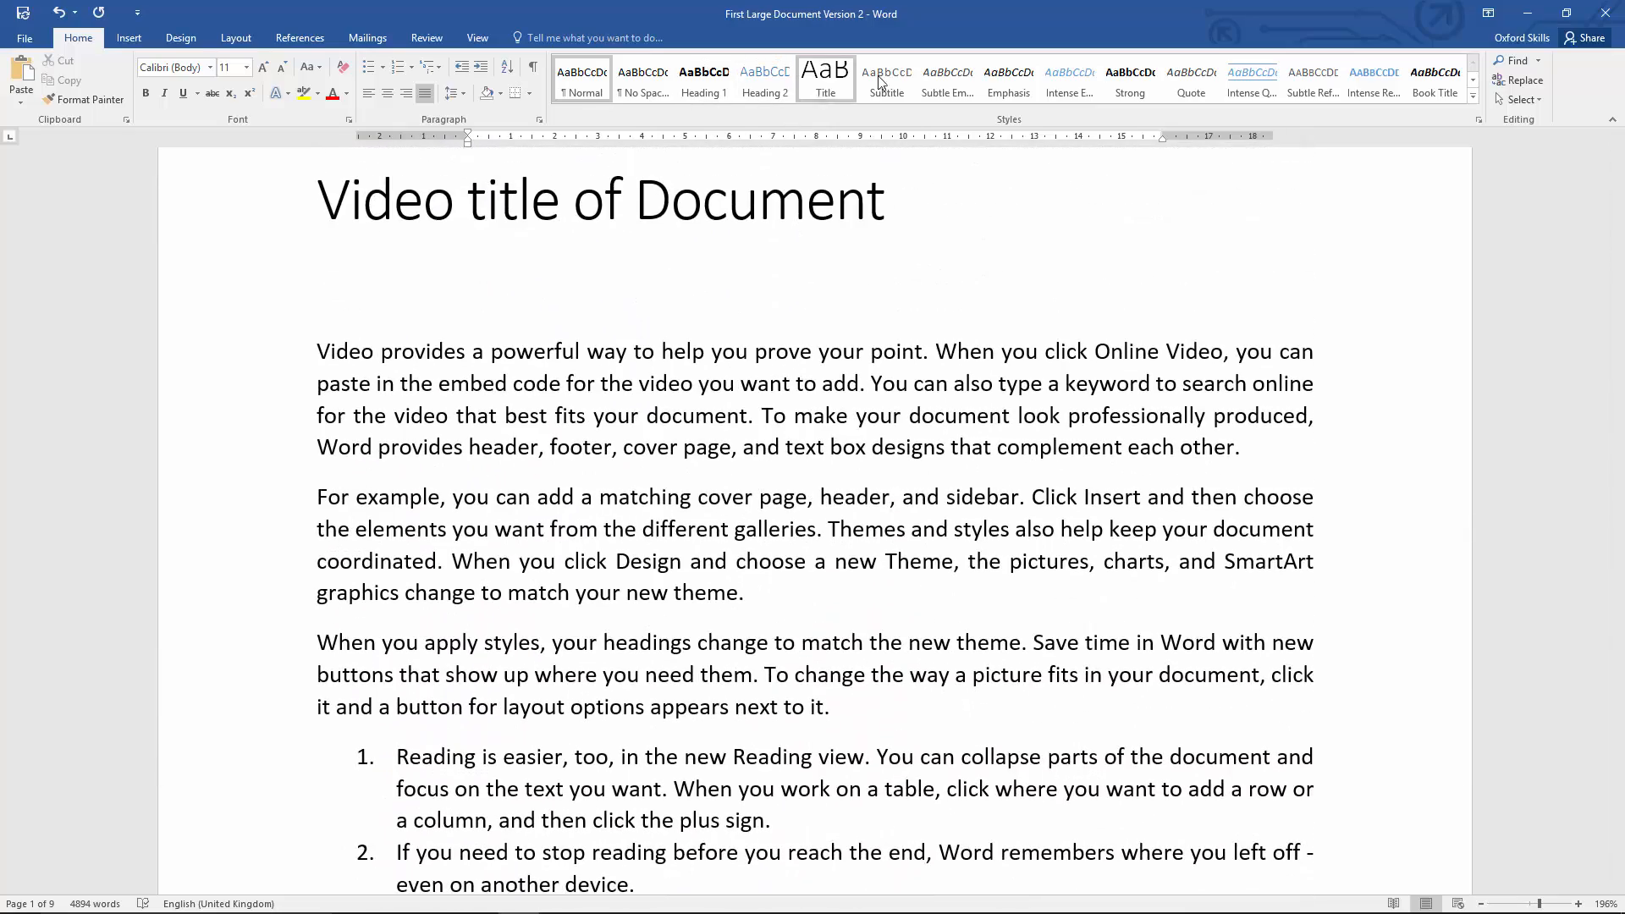
pyautogui.scroll(3, 586, 393)
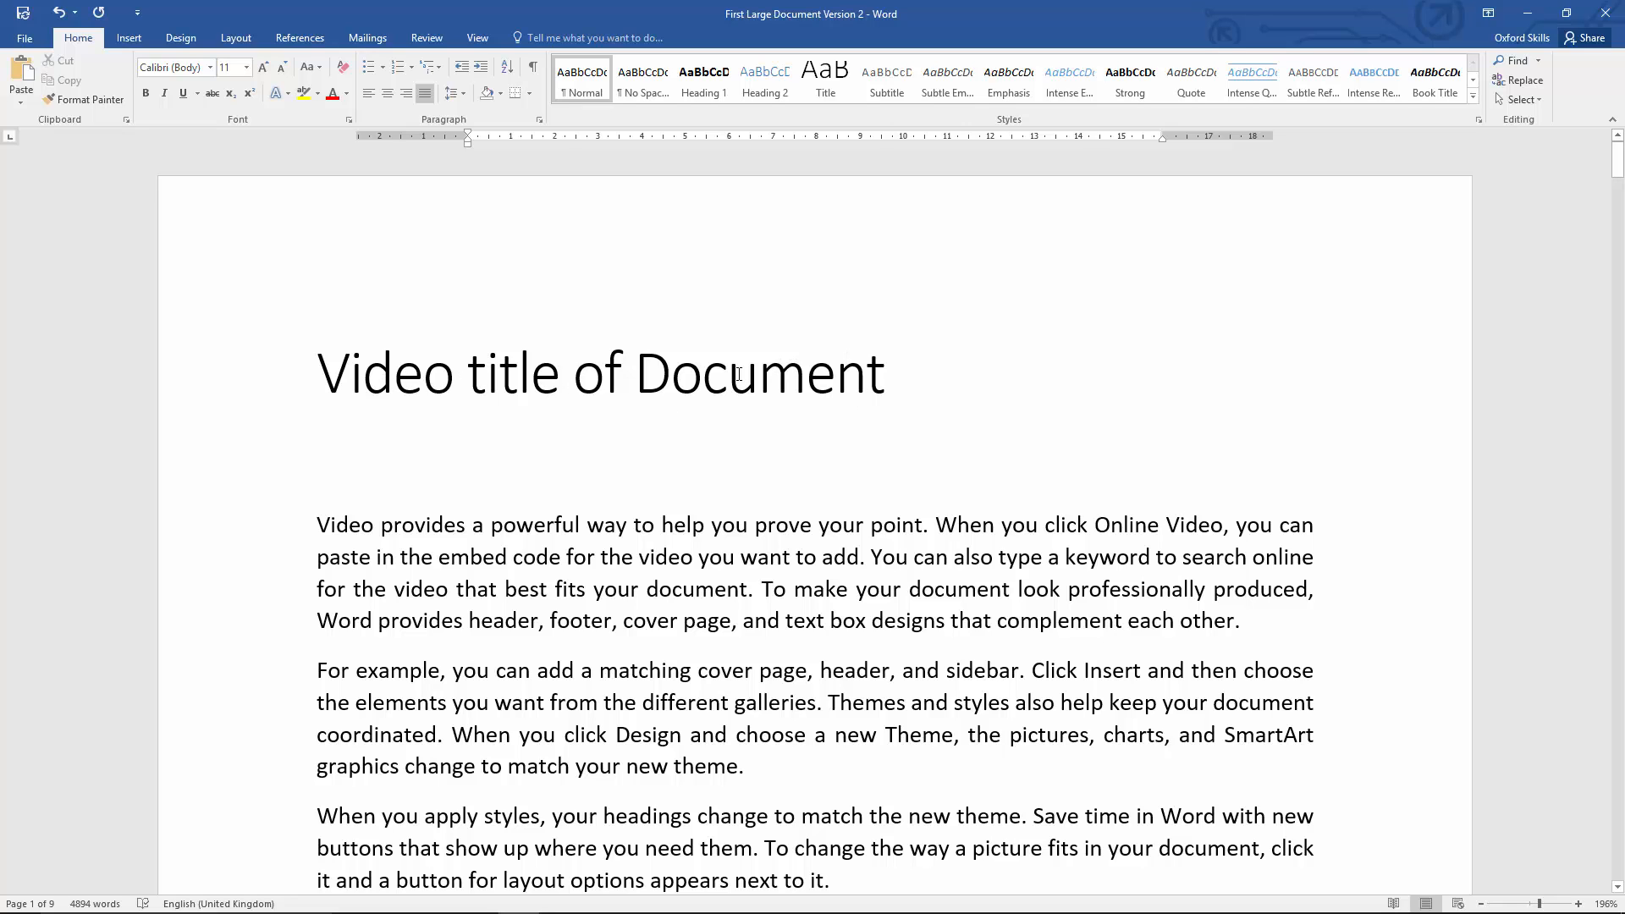
# Step: Modify the Title style to use the Gill Sans MT font in bold and save the style changes
pyautogui.rightClick(828, 84)
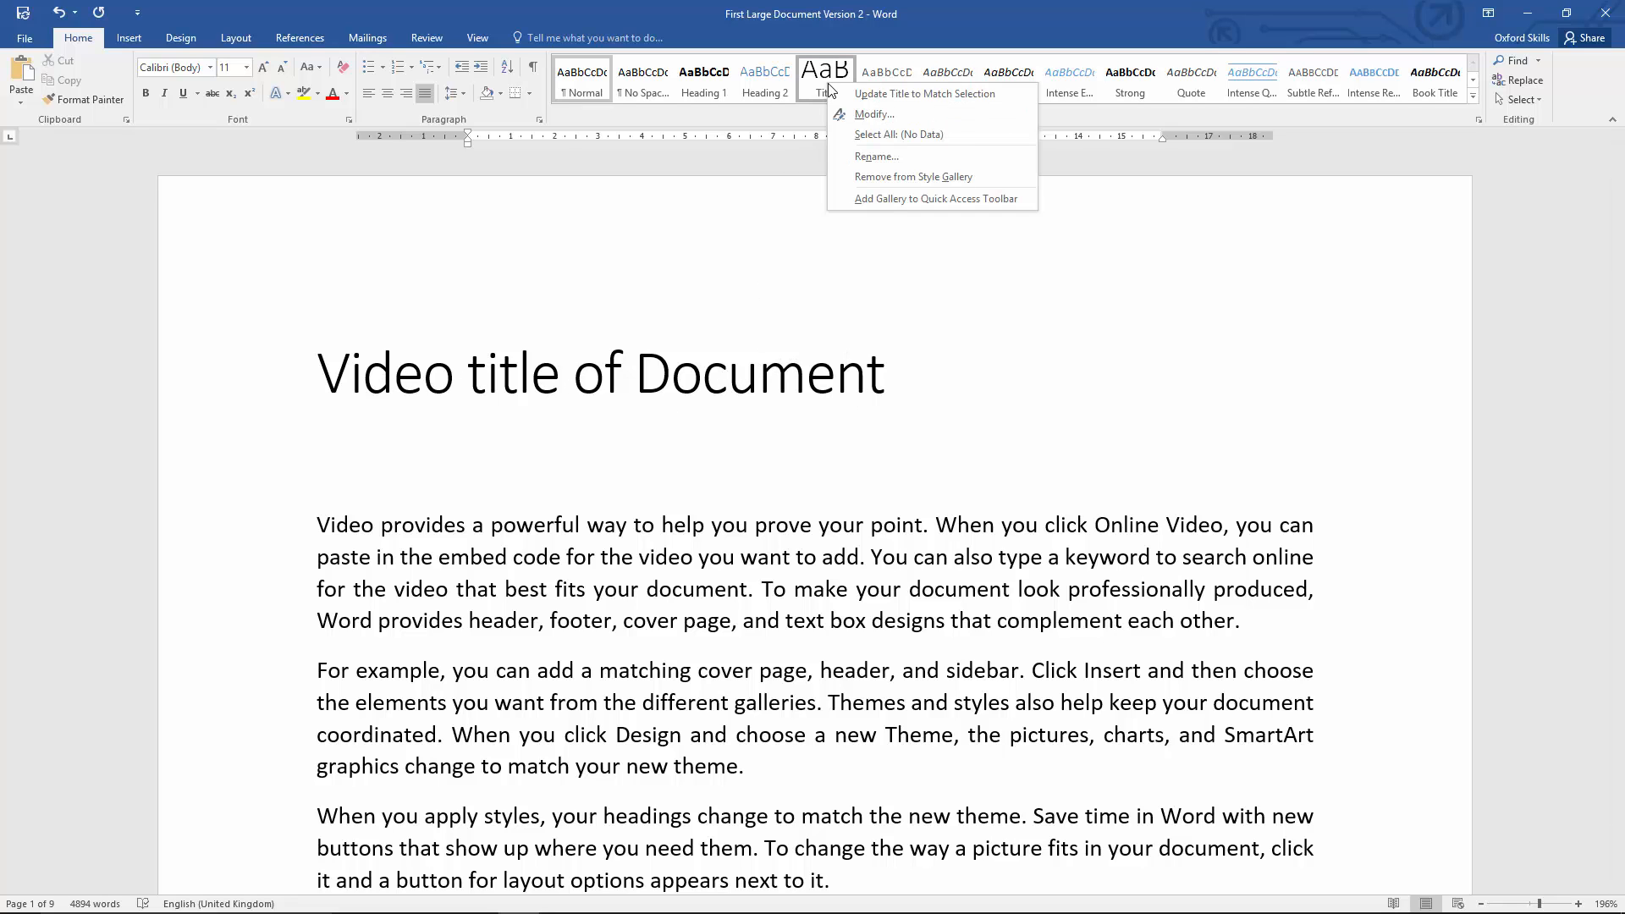
pyautogui.click(877, 114)
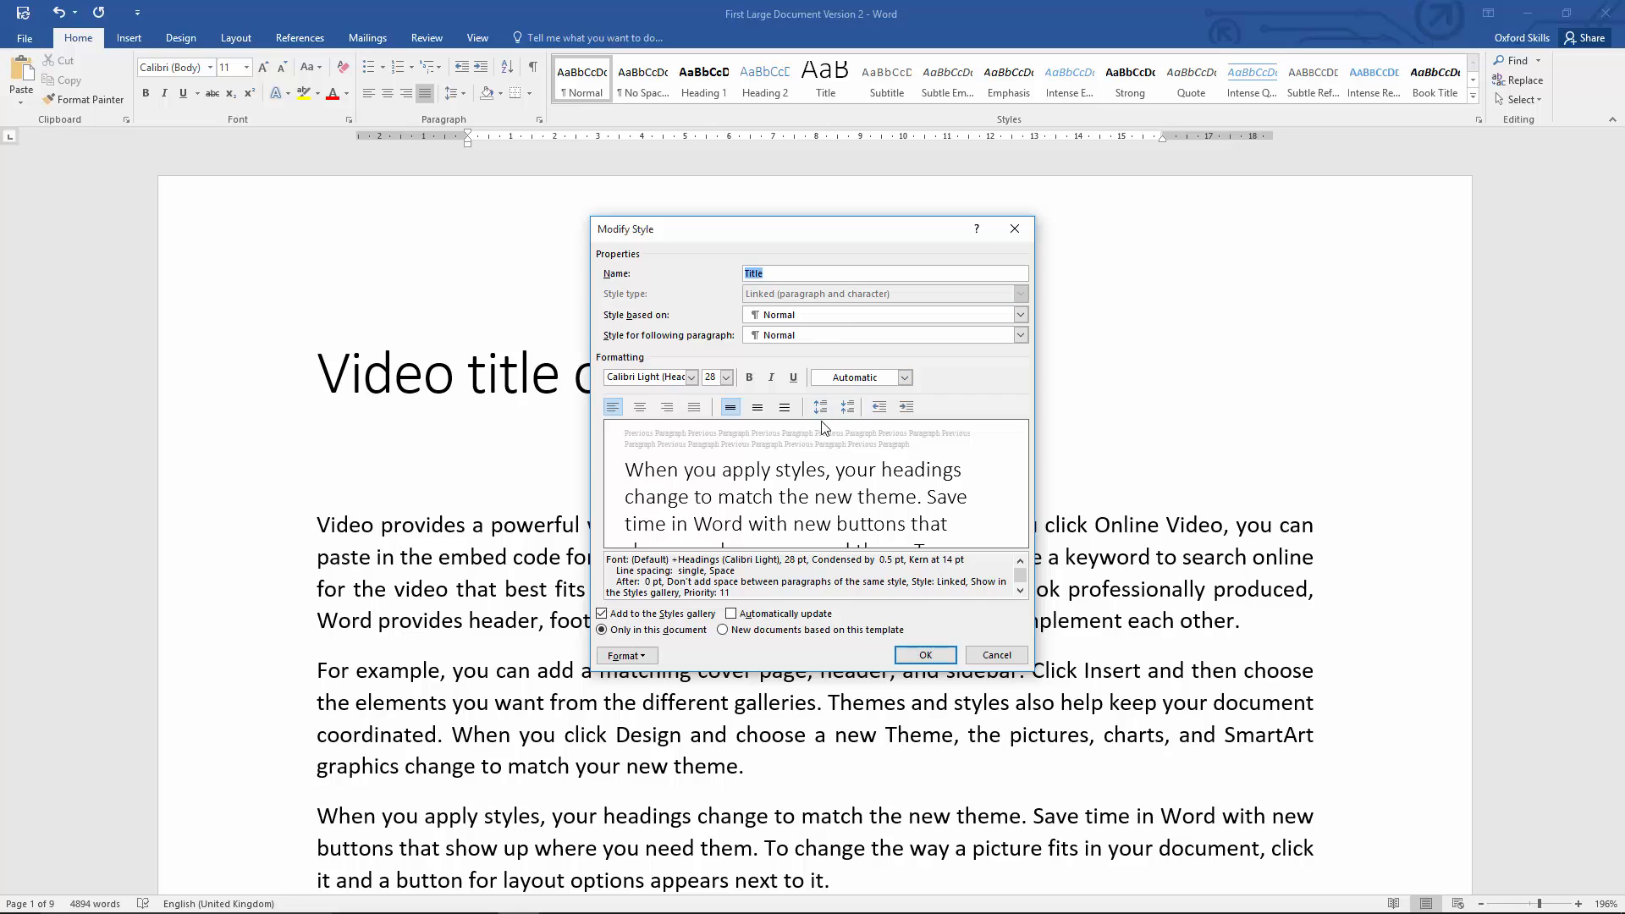
pyautogui.click(691, 378)
pyautogui.click(700, 436)
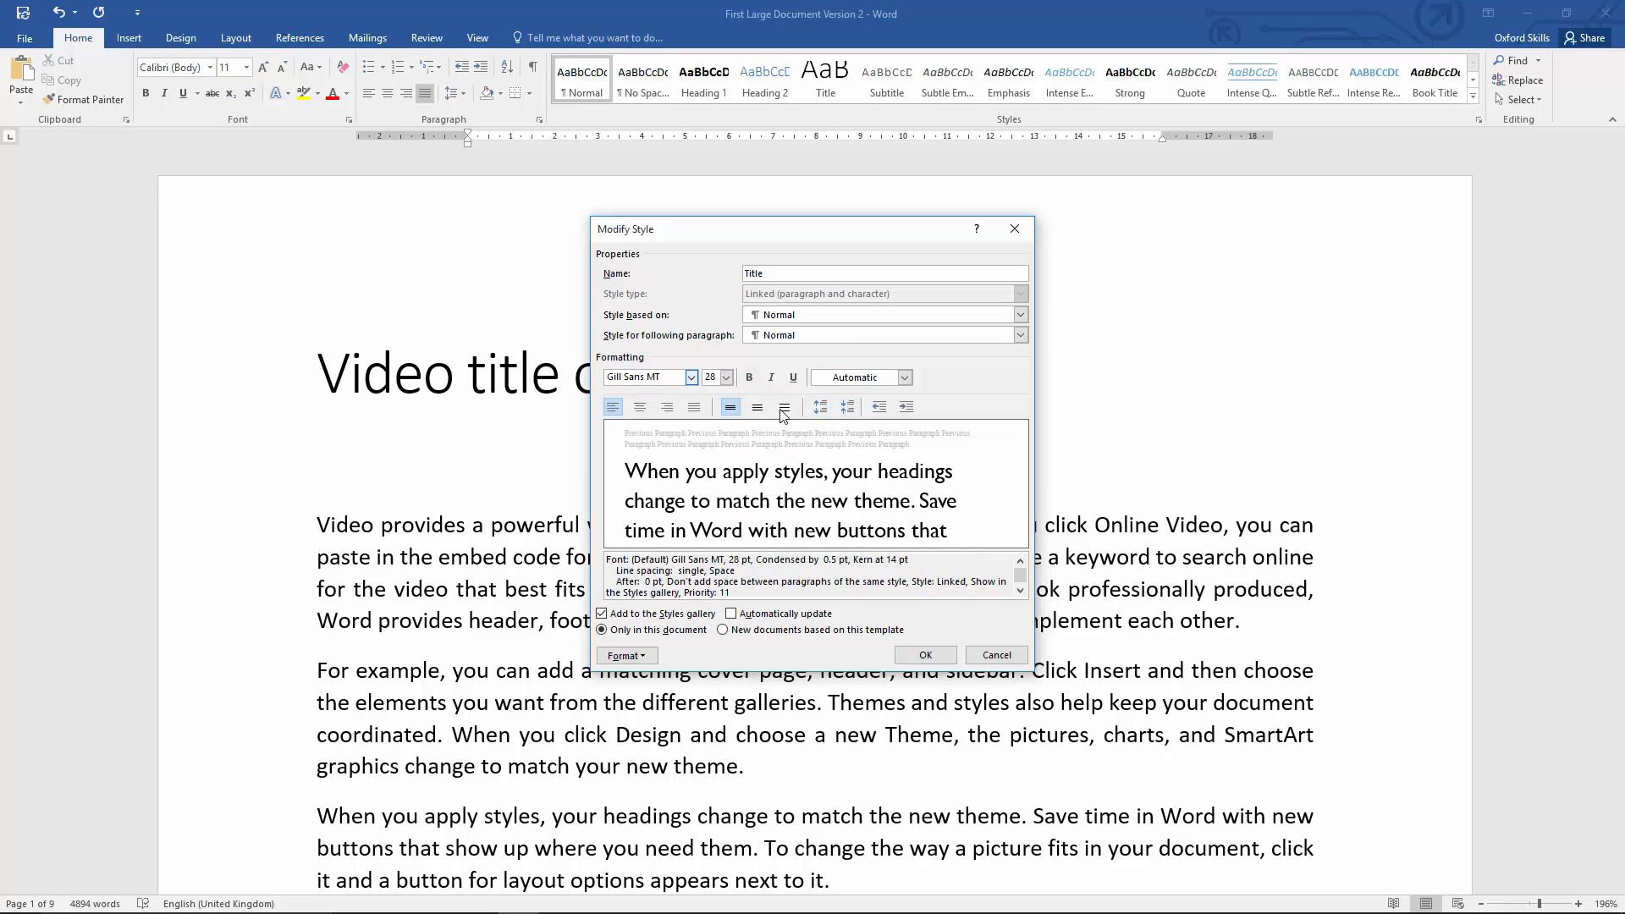
pyautogui.click(750, 379)
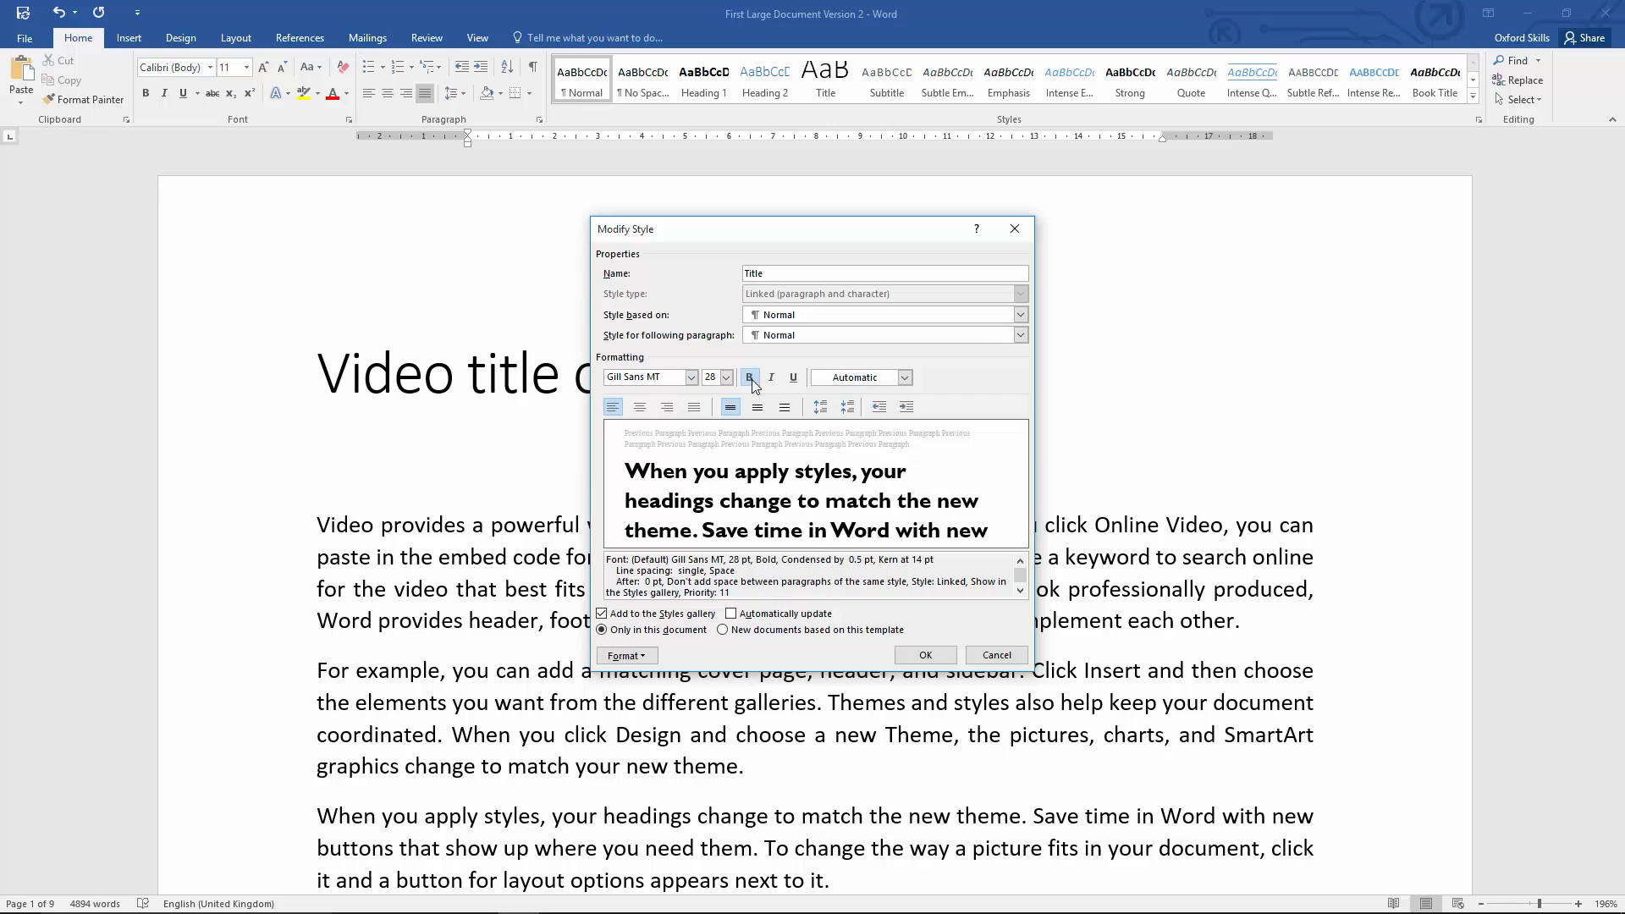
pyautogui.click(919, 656)
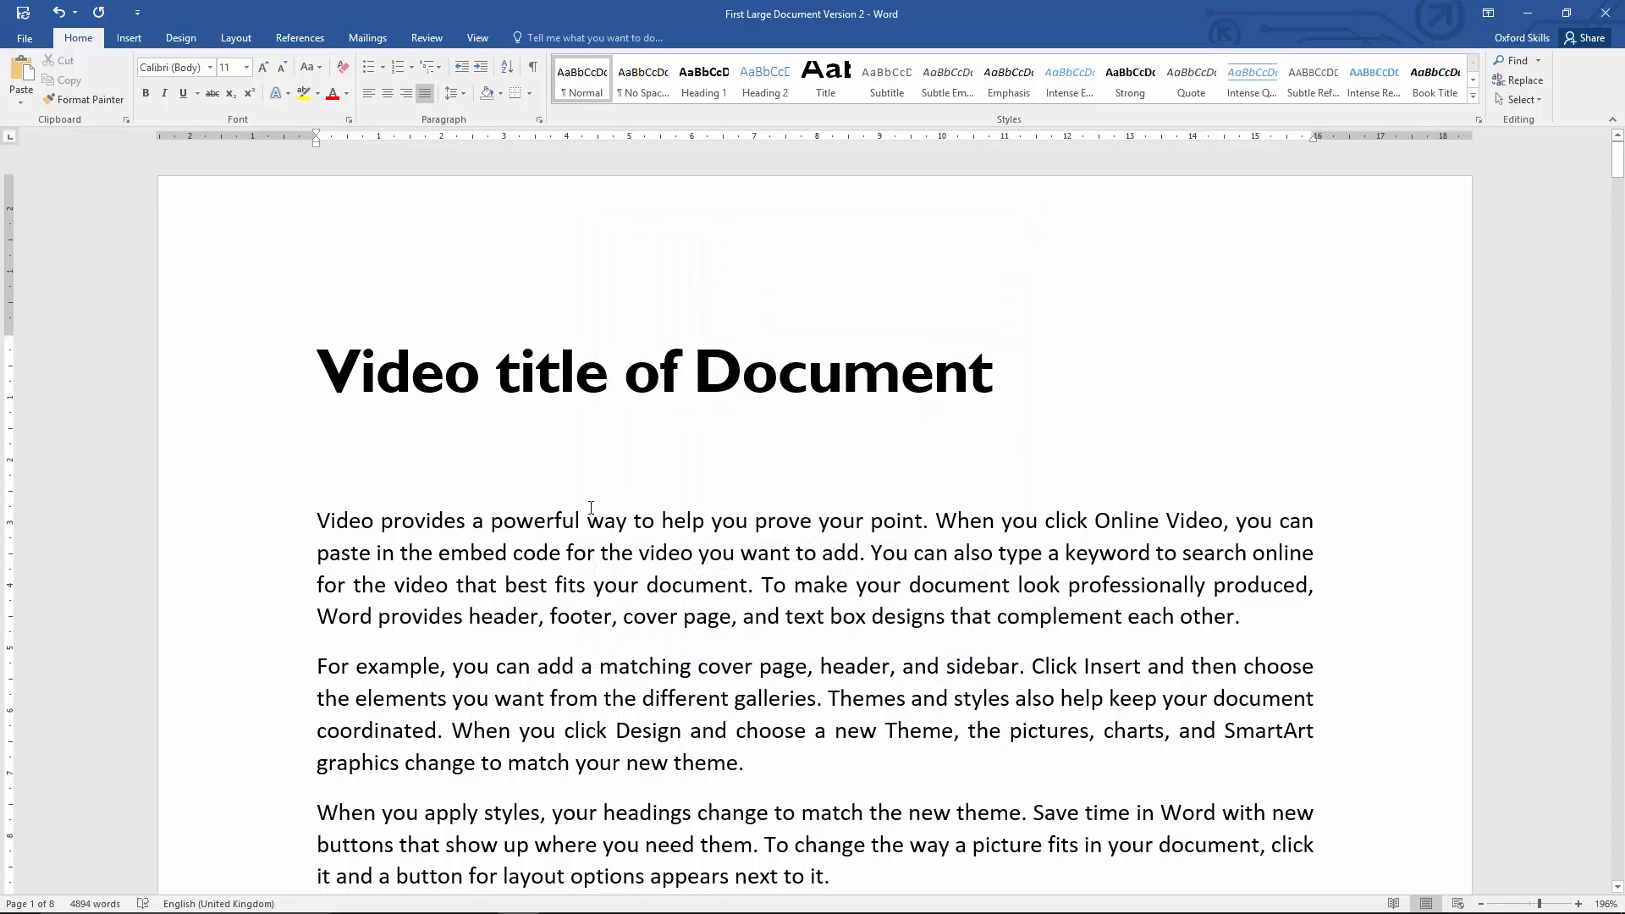
# Step: Split the paragraph above the first heading so that "For example, you can add a matching cover page" starts a new paragraph
pyautogui.scroll(-6, 590, 508)
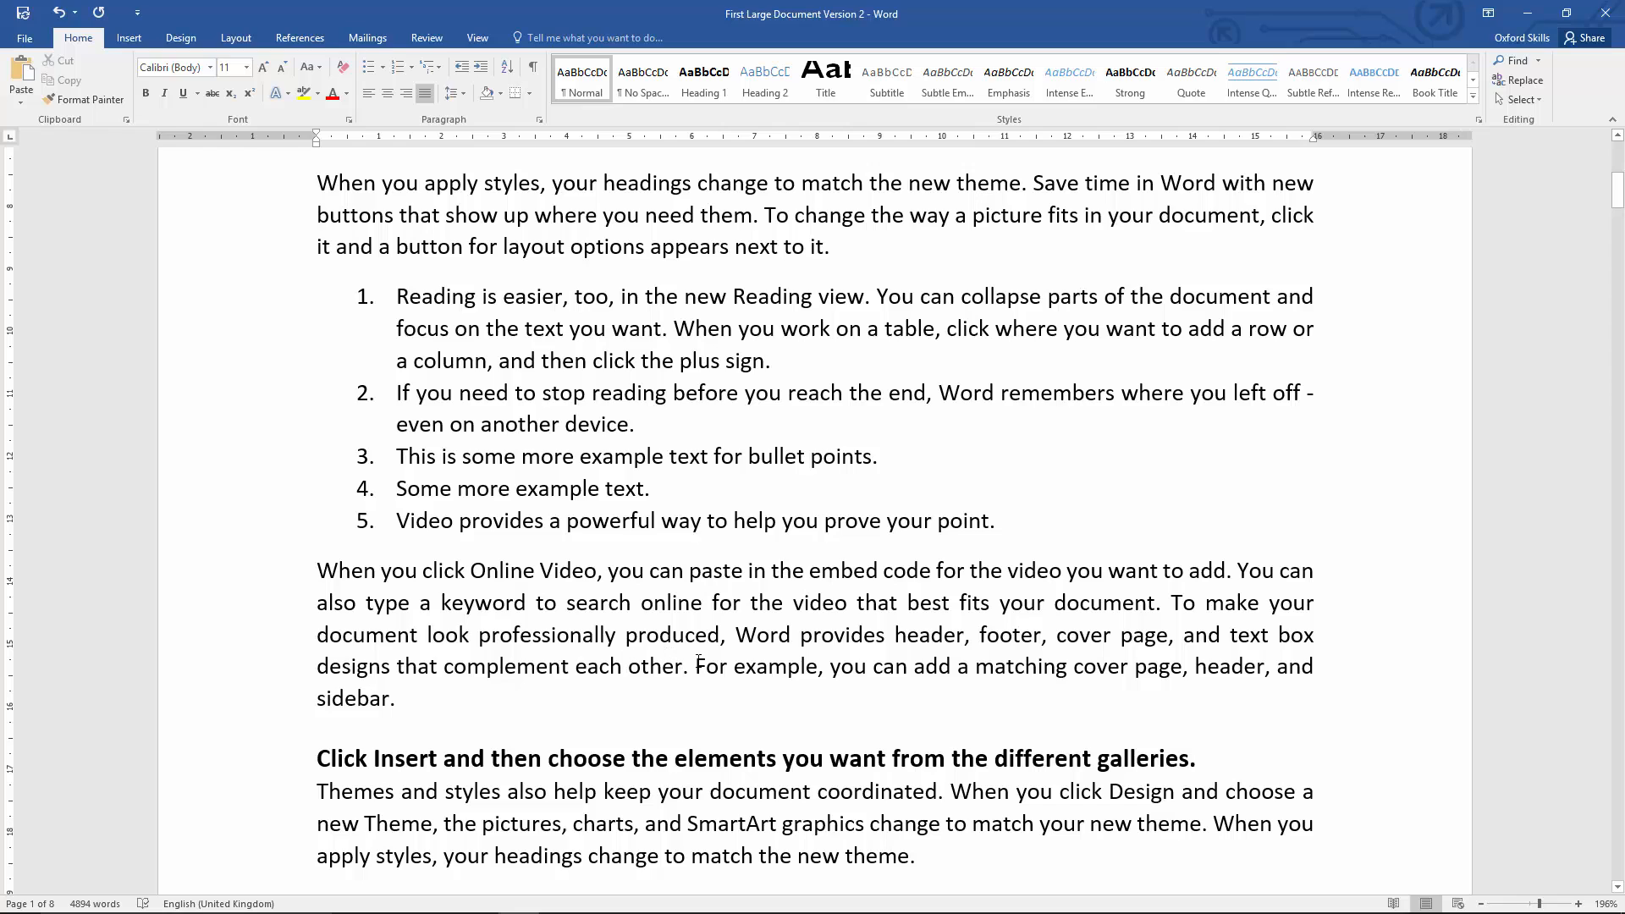
pyautogui.click(697, 666)
pyautogui.press('Return')
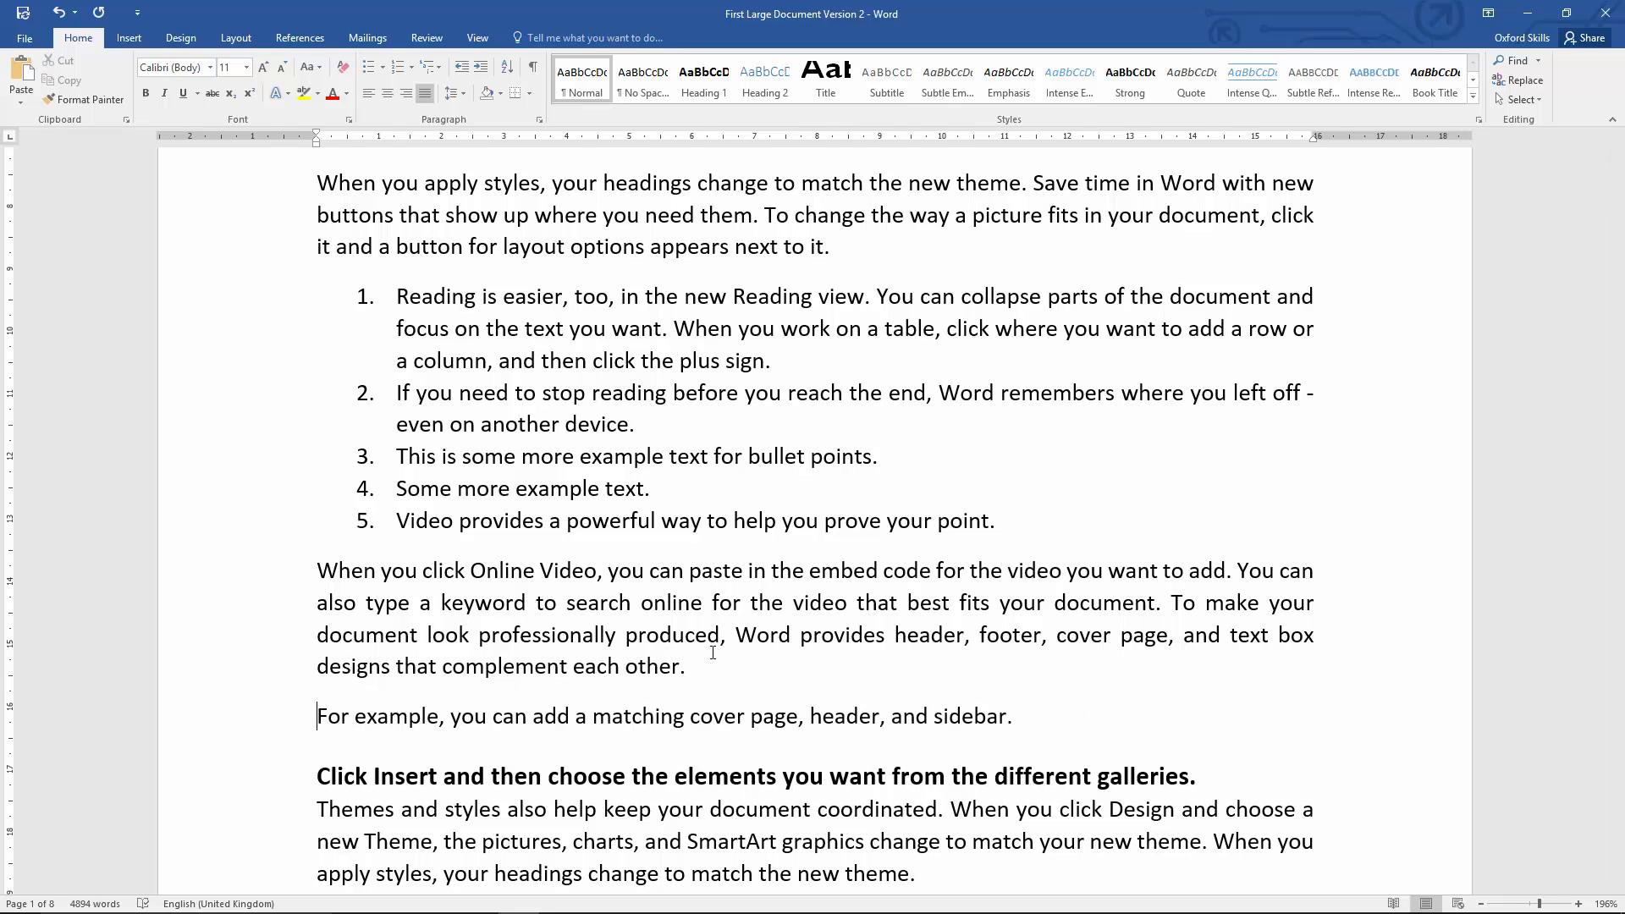
# Step: Try the Title style on the "For example, you can add a matching cover page" paragraph, undo it and clear the selection
pyautogui.hotkey('ctrl', 'shift', 'Down')
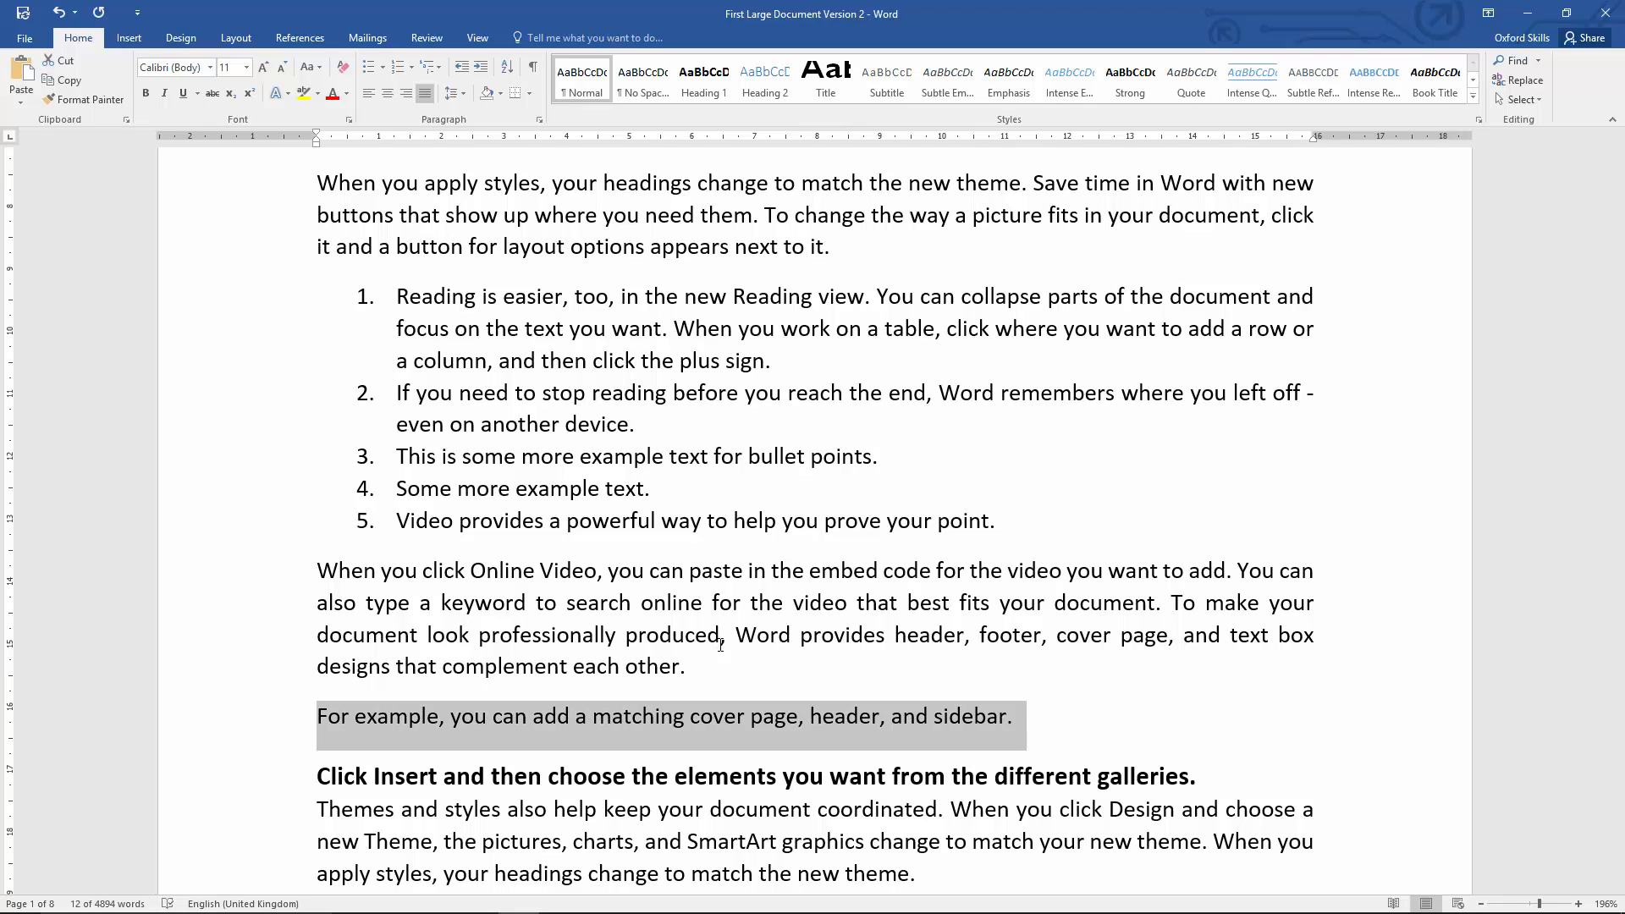
pyautogui.click(835, 77)
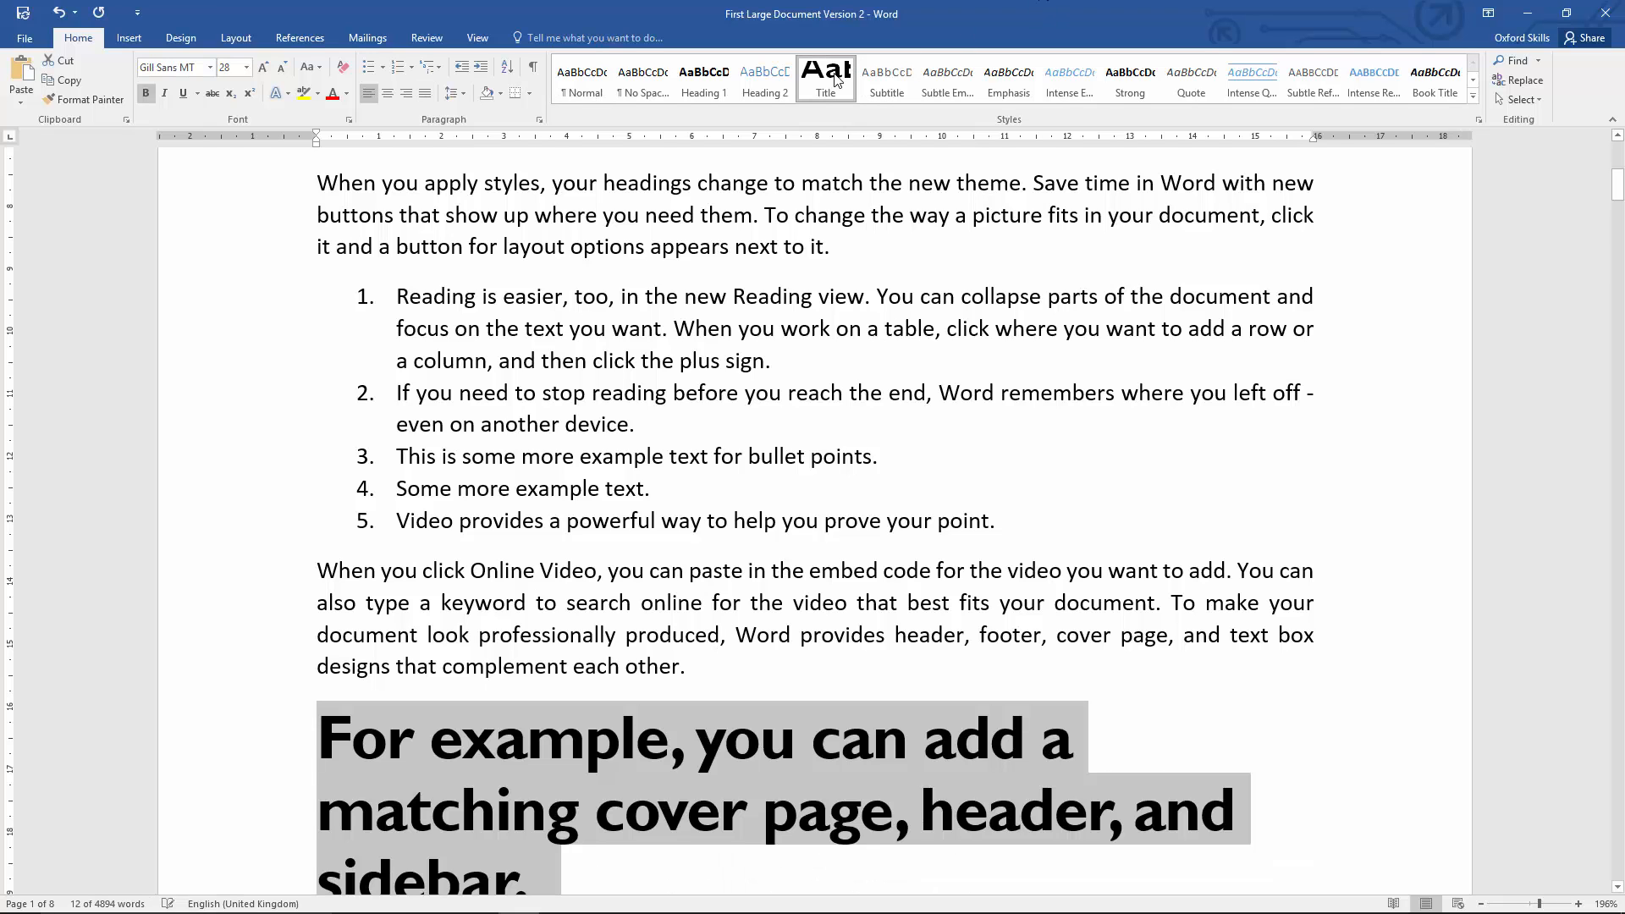
pyautogui.scroll(-3, 728, 596)
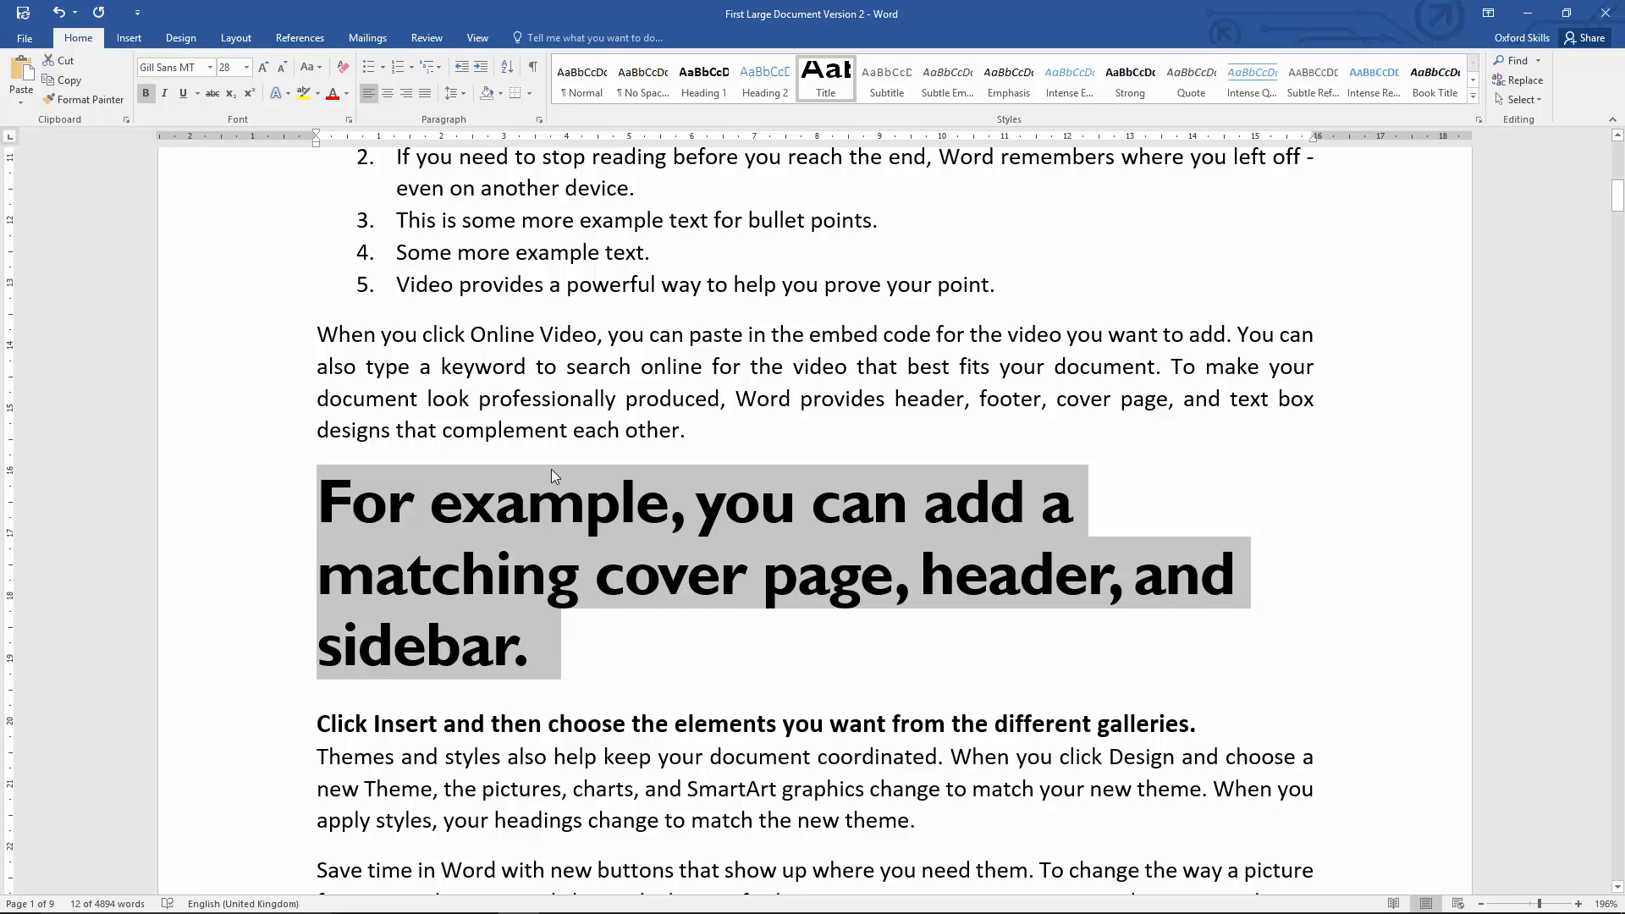
pyautogui.hotkey('ctrl', 'z')
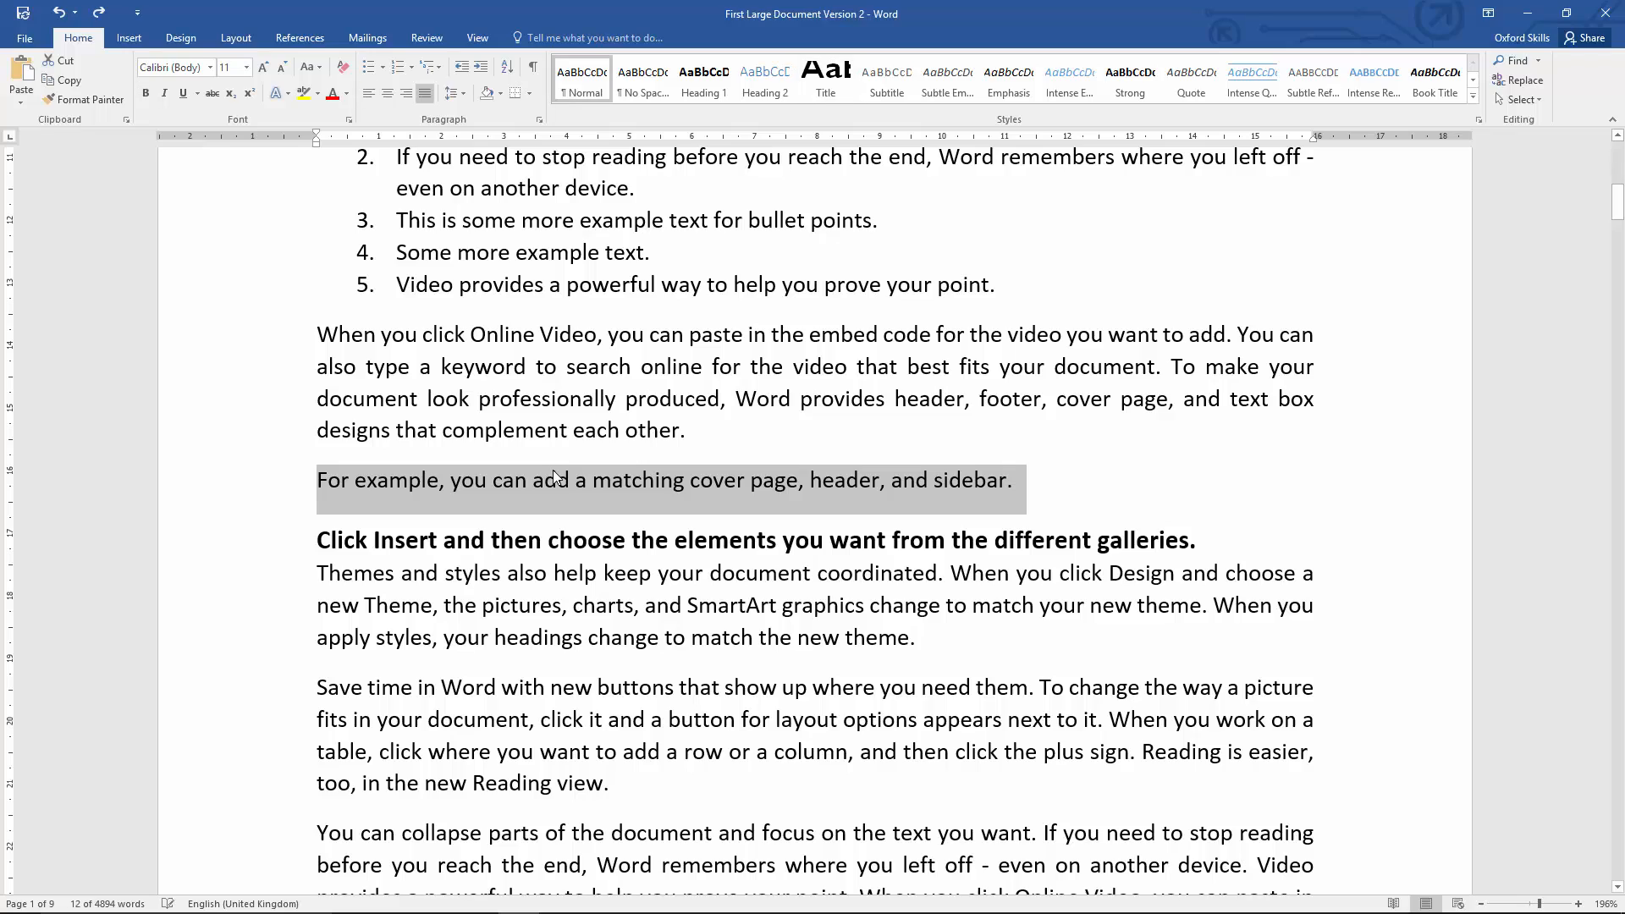
pyautogui.click(593, 597)
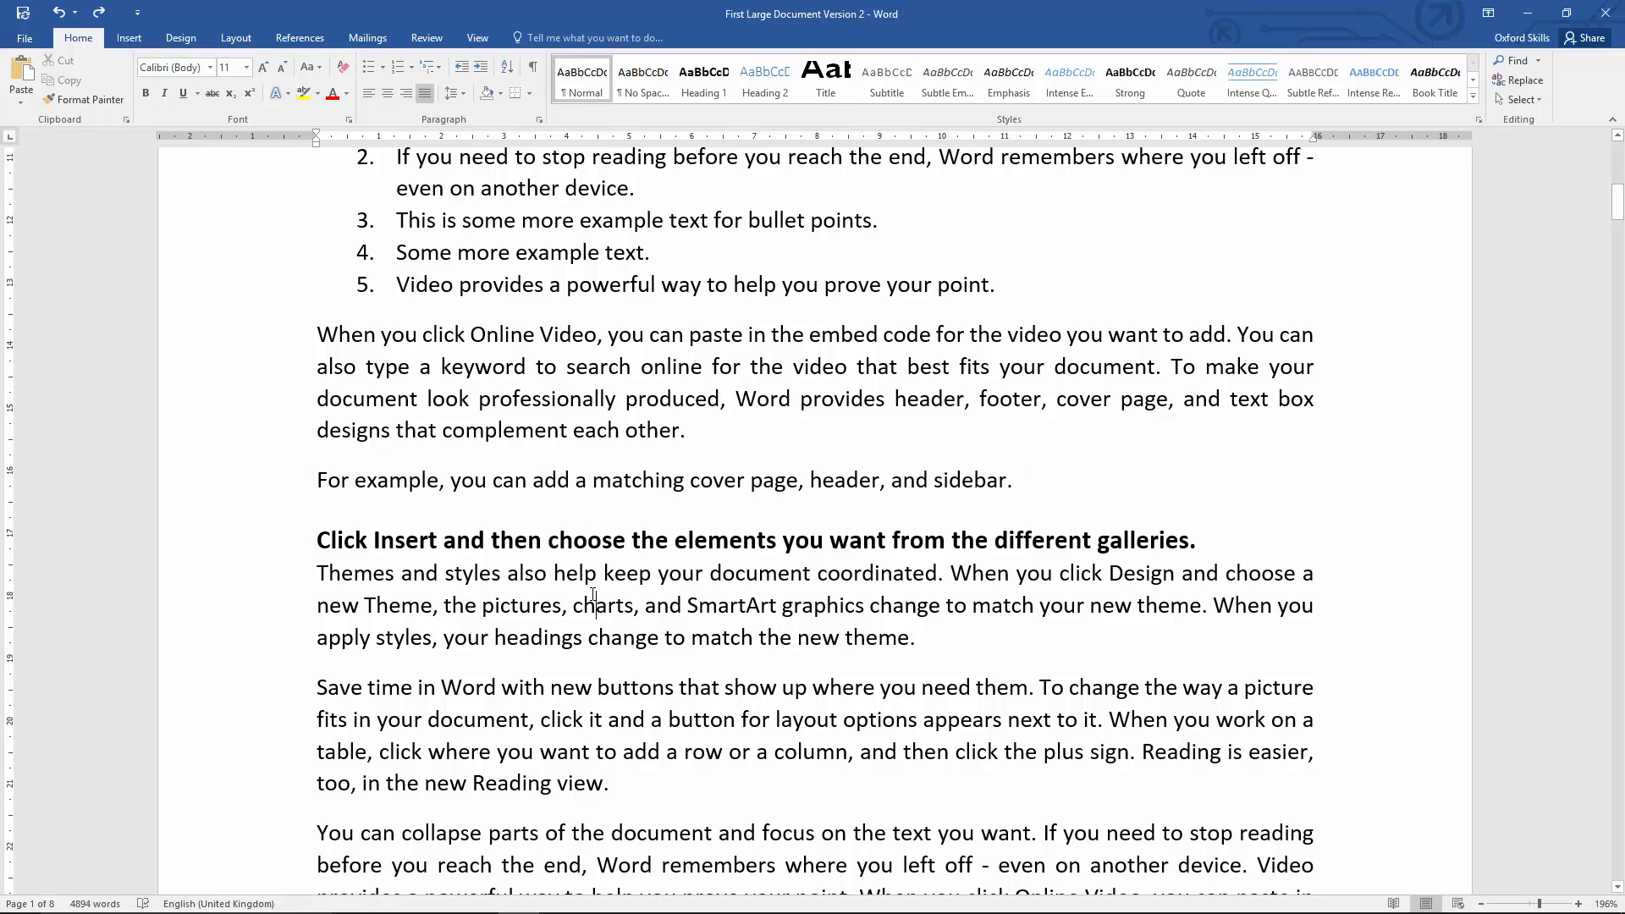
# Step: Add three empty paragraphs between the document title and the first body paragraph on page 1
pyautogui.scroll(15, 592, 596)
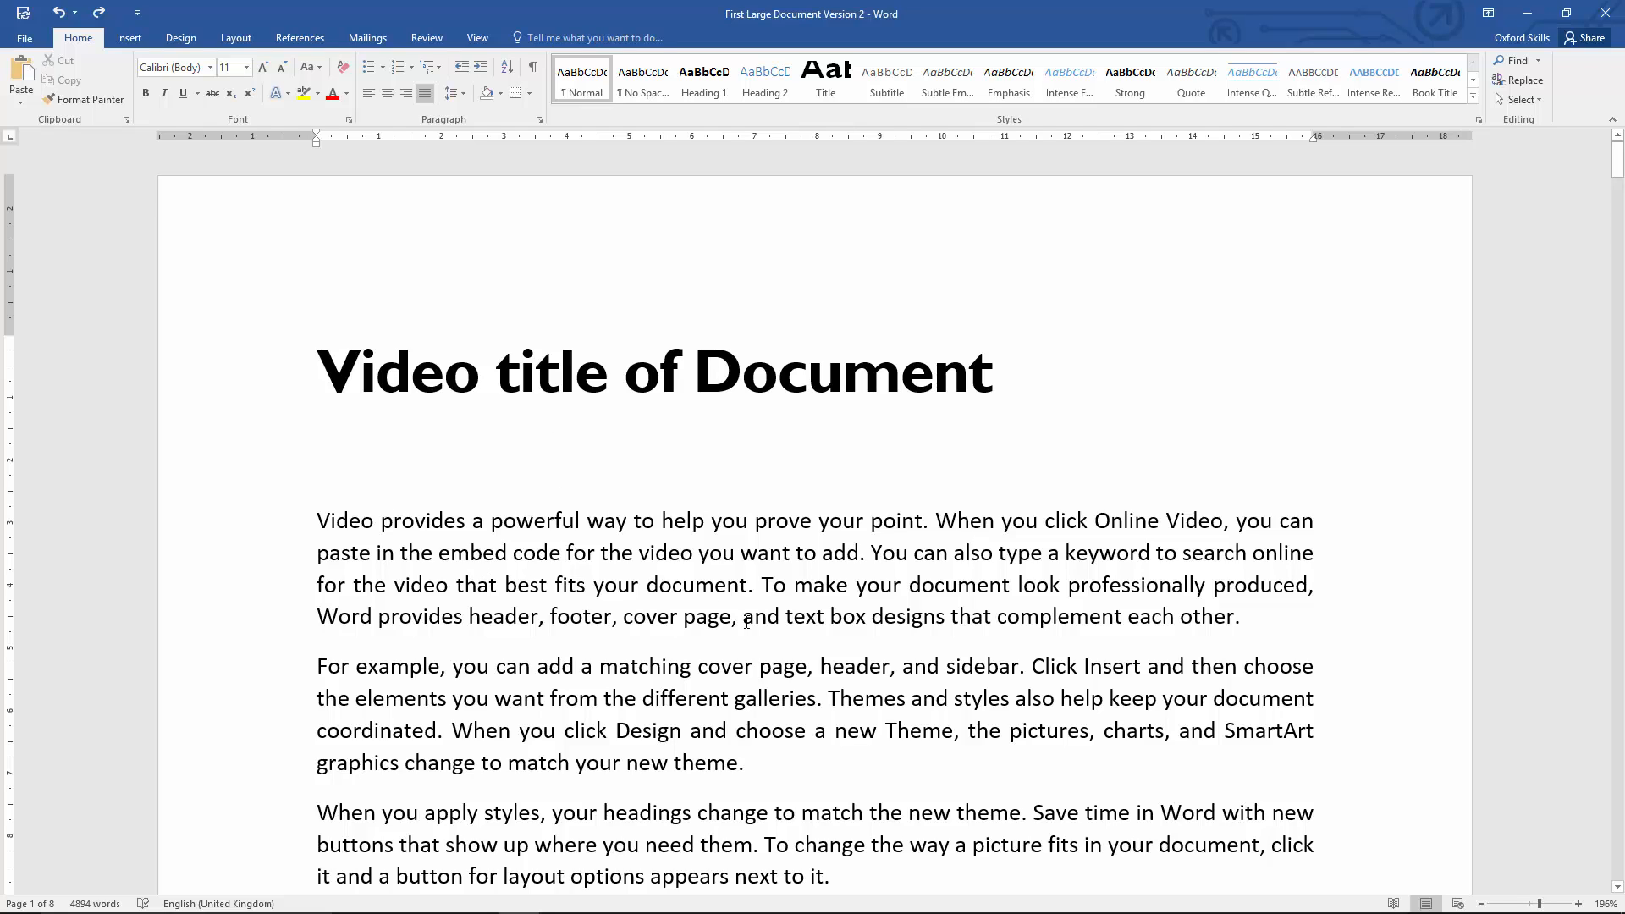
pyautogui.click(425, 470)
pyautogui.press('Return')
pyautogui.press('Return')
pyautogui.press('Return')
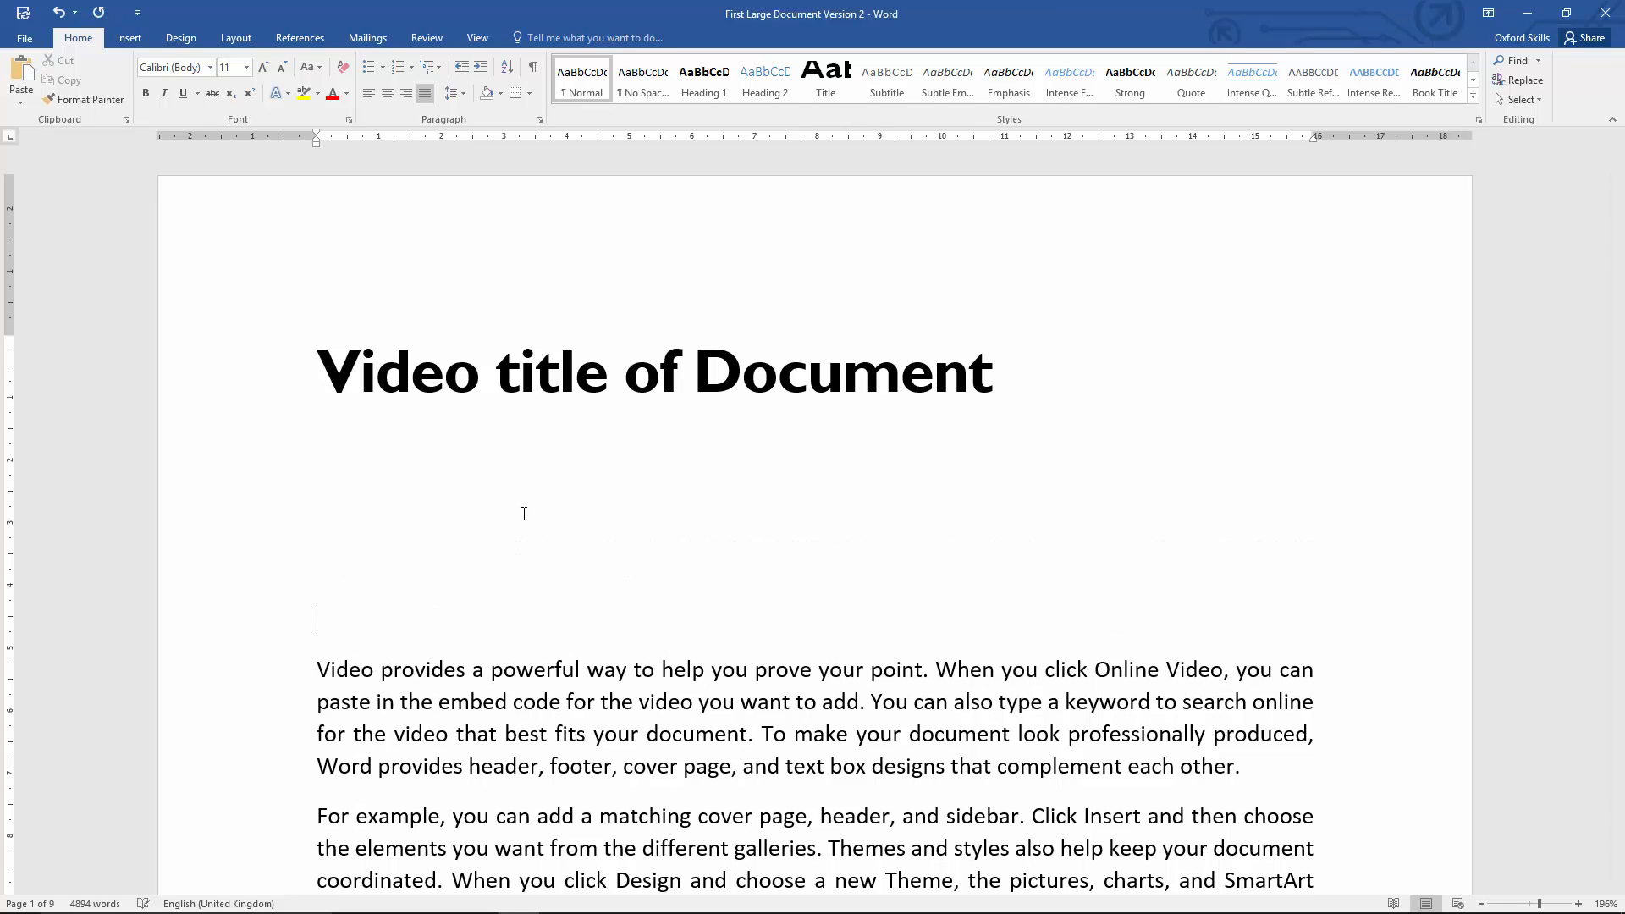
# Step: Insert an Automatic Table 1 table of contents in the blank space below the document title
pyautogui.click(524, 514)
pyautogui.click(304, 38)
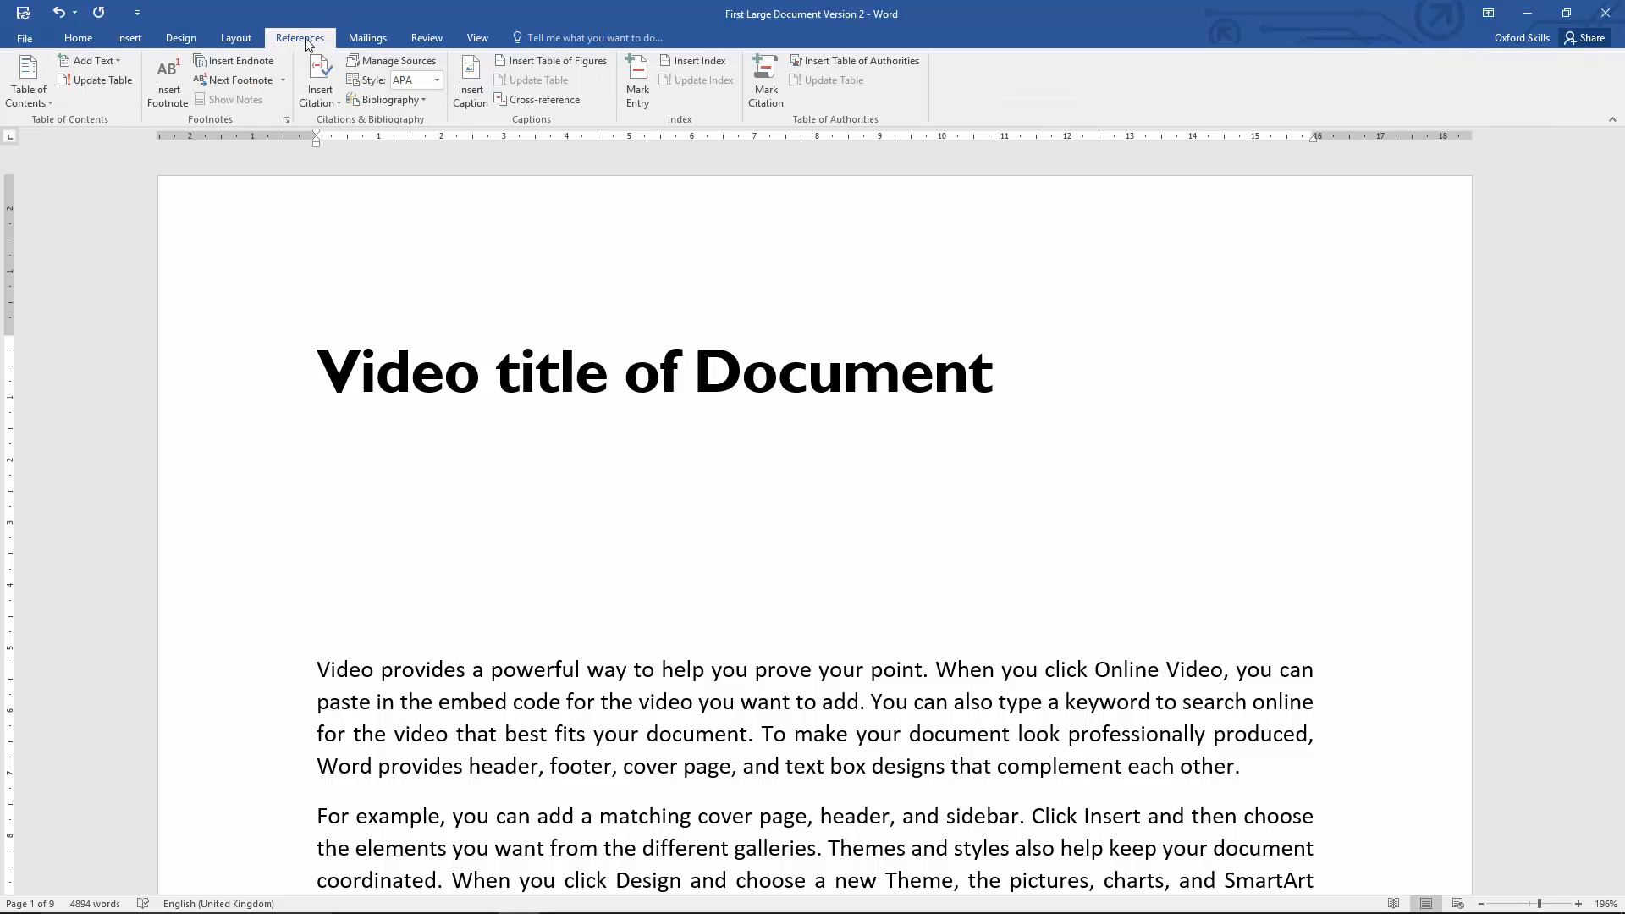
pyautogui.click(50, 104)
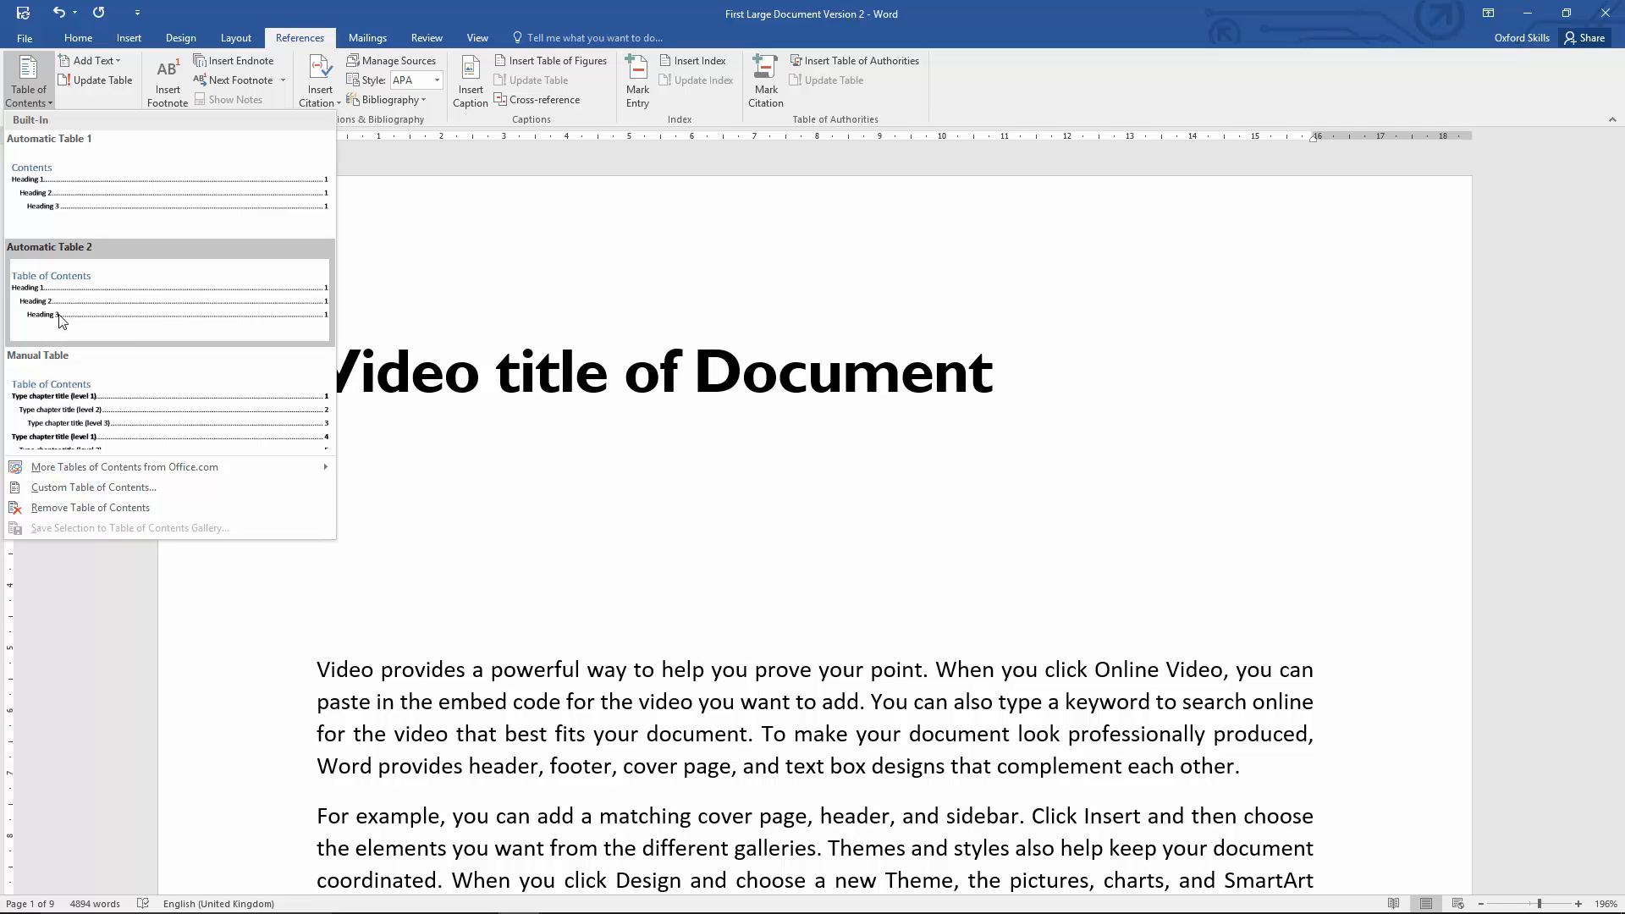
pyautogui.click(83, 197)
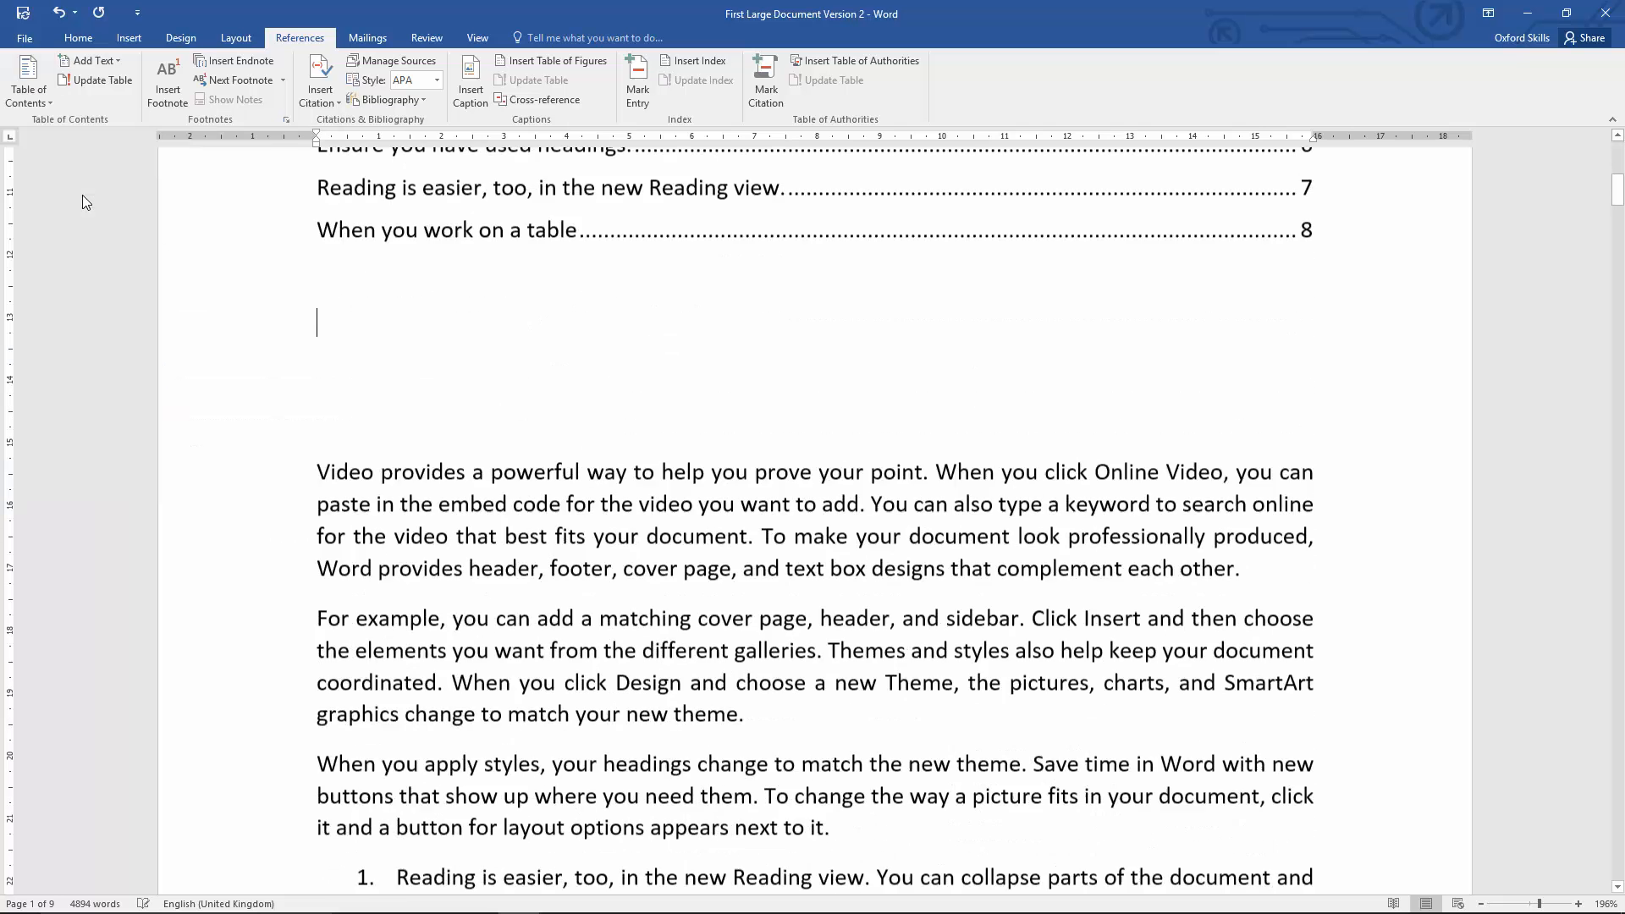
pyautogui.scroll(4, 315, 446)
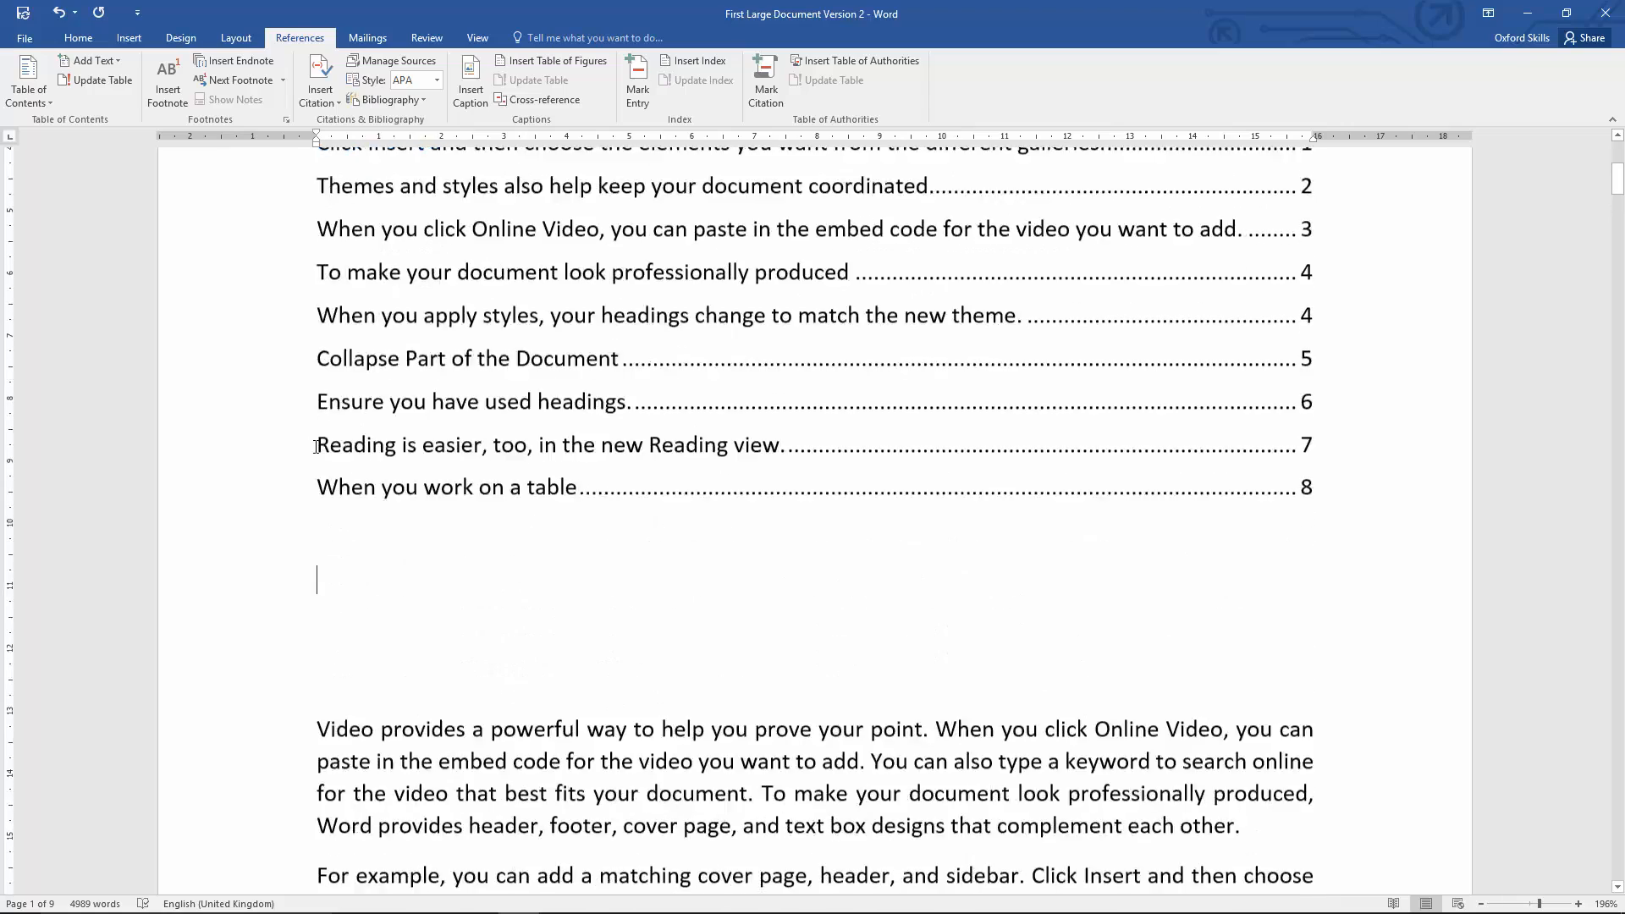
pyautogui.scroll(5, 316, 446)
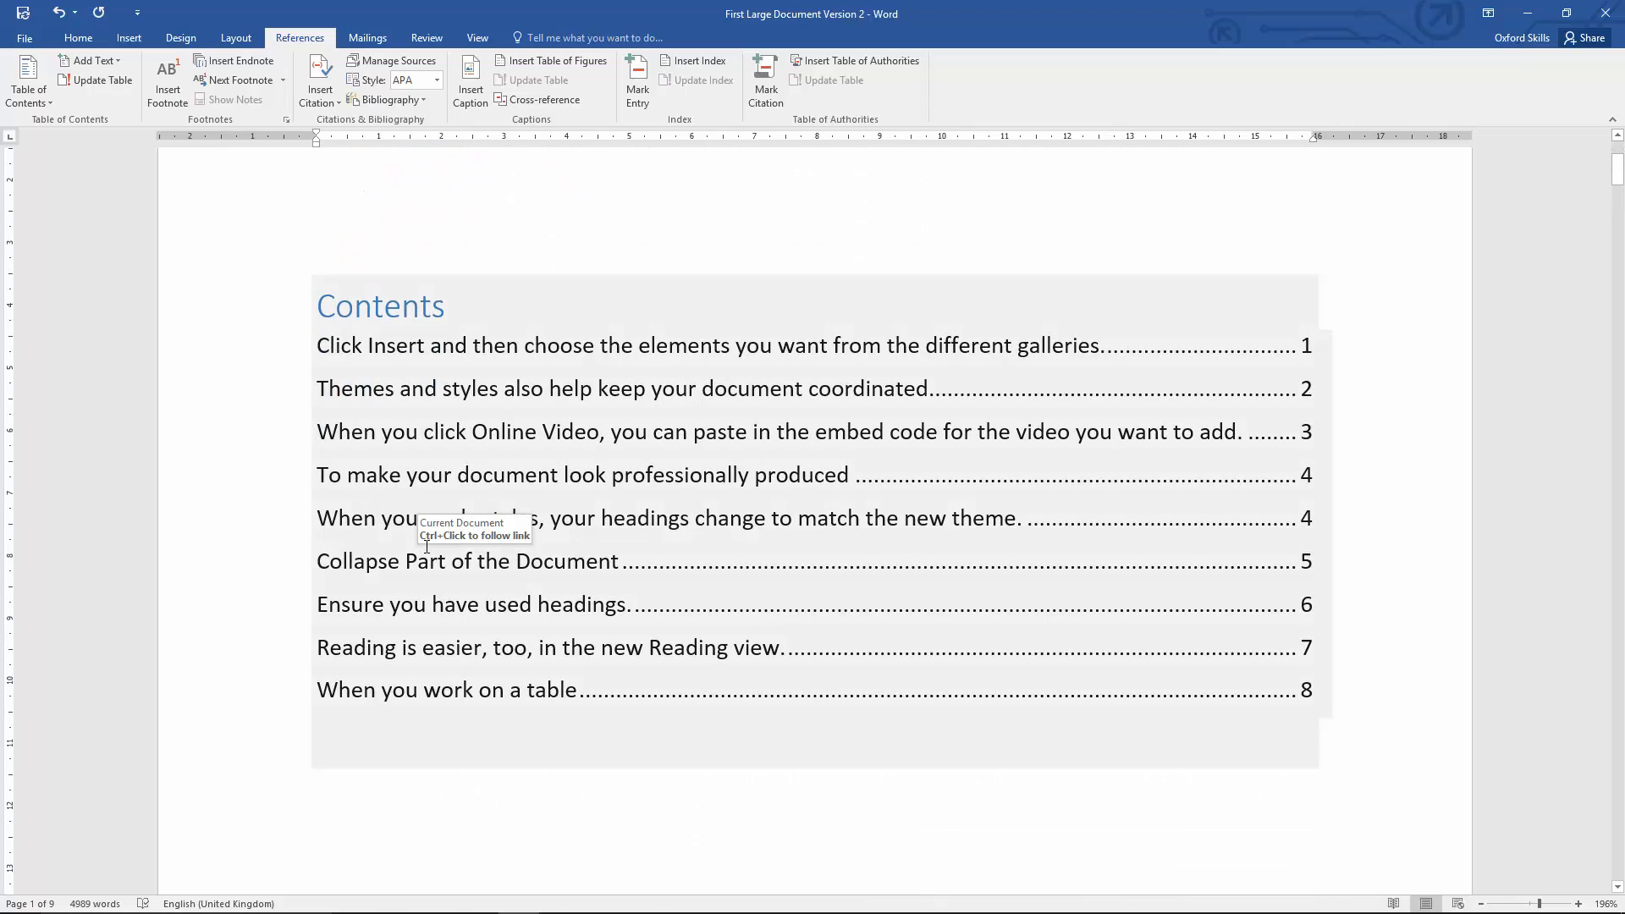
# Step: Delete the three empty paragraphs between the table of contents and the first body paragraph
pyautogui.scroll(-3, 430, 545)
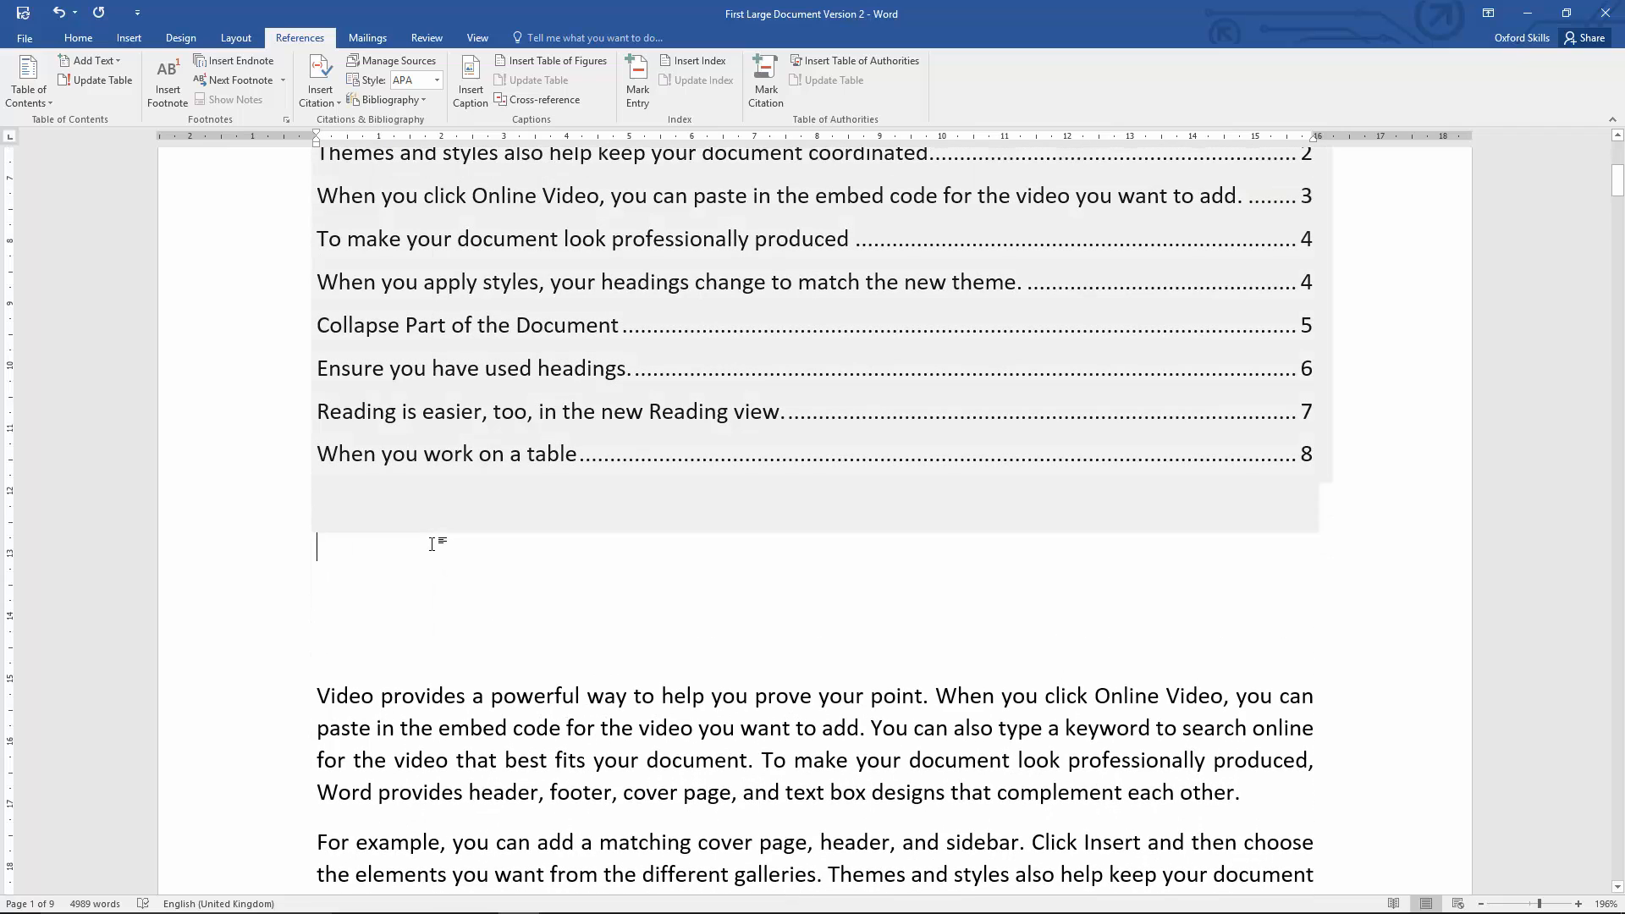
pyautogui.hotkey('shift', 'Down')
pyautogui.hotkey('shift', 'Down')
pyautogui.hotkey('shift', 'Down')
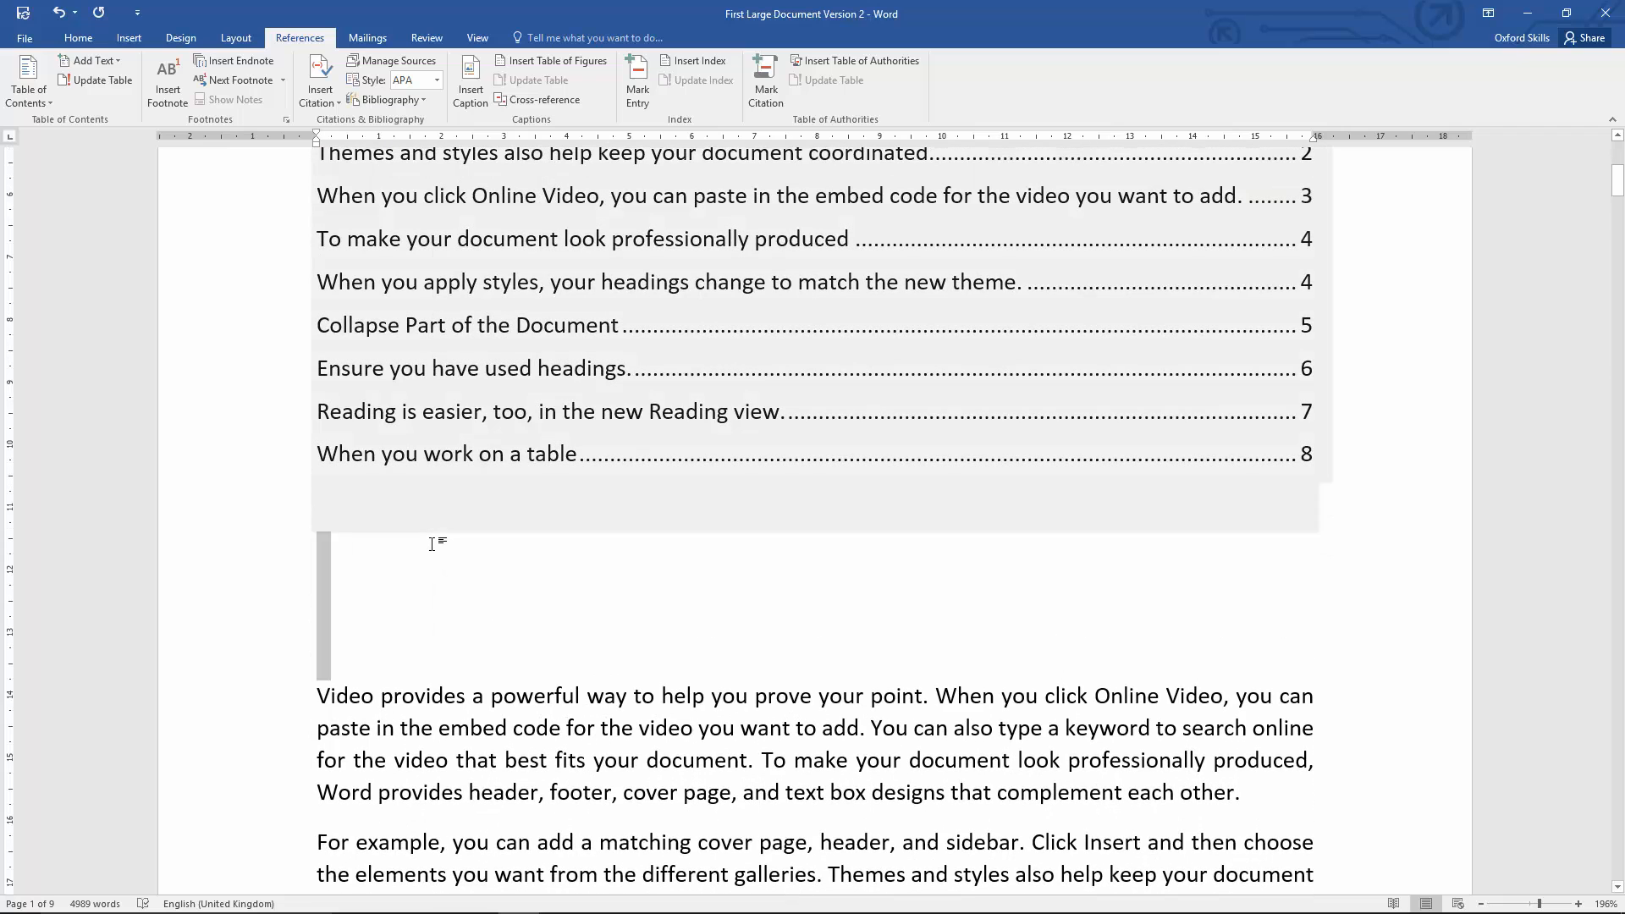
pyautogui.press('Delete')
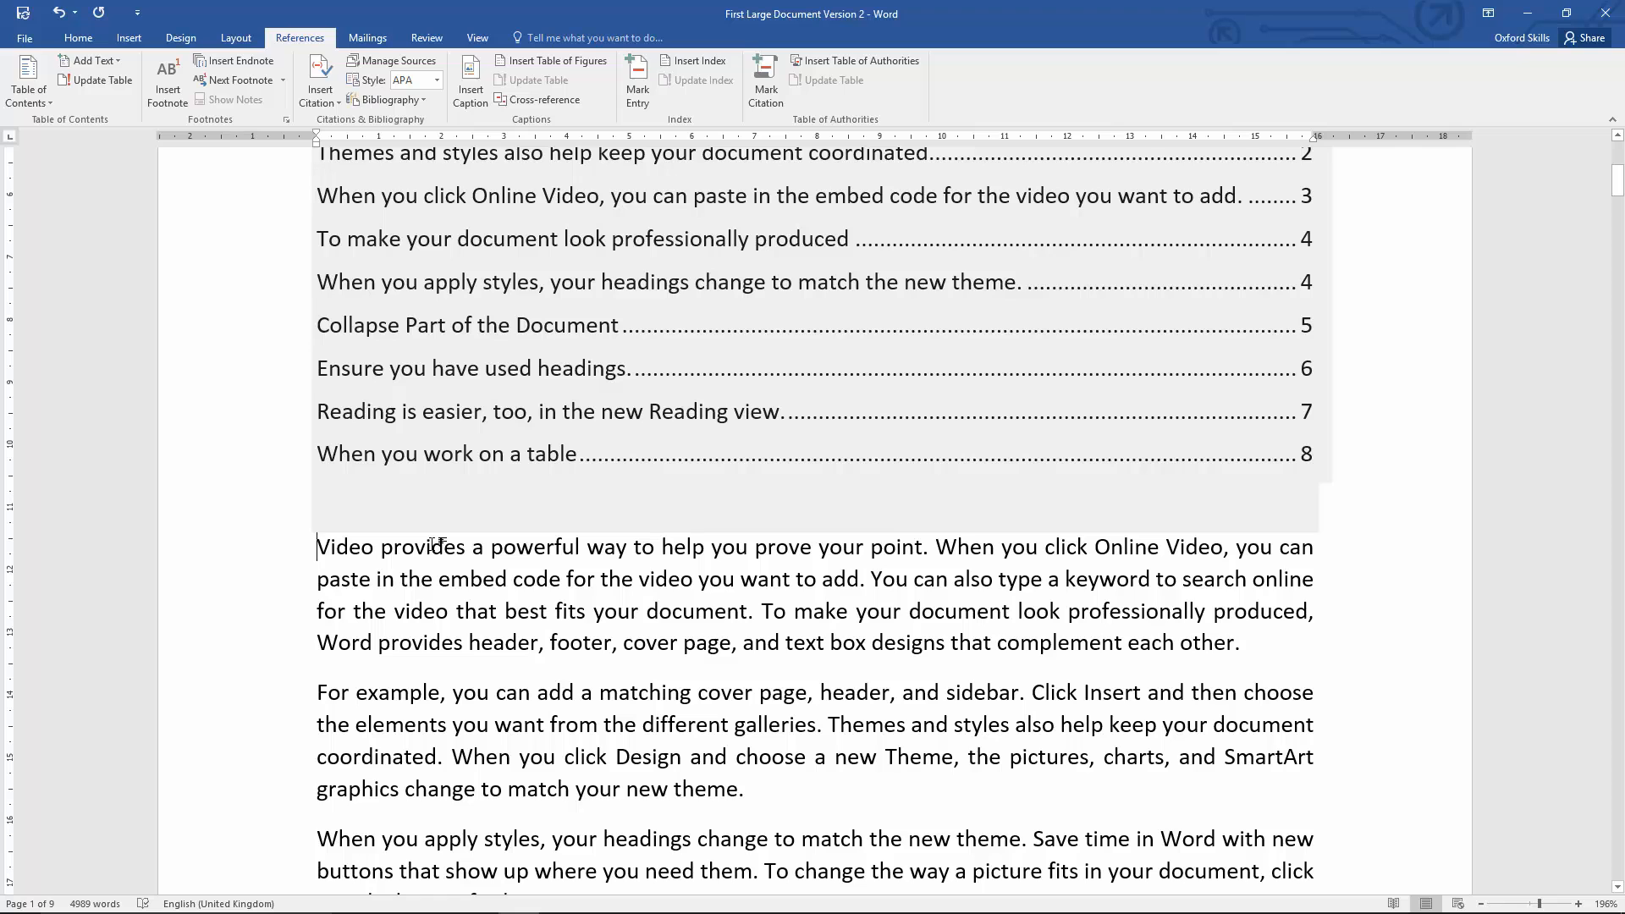
# Step: Examine the table of contents entries and compare the first entry's page number with where that heading sits in the document
pyautogui.scroll(3, 436, 543)
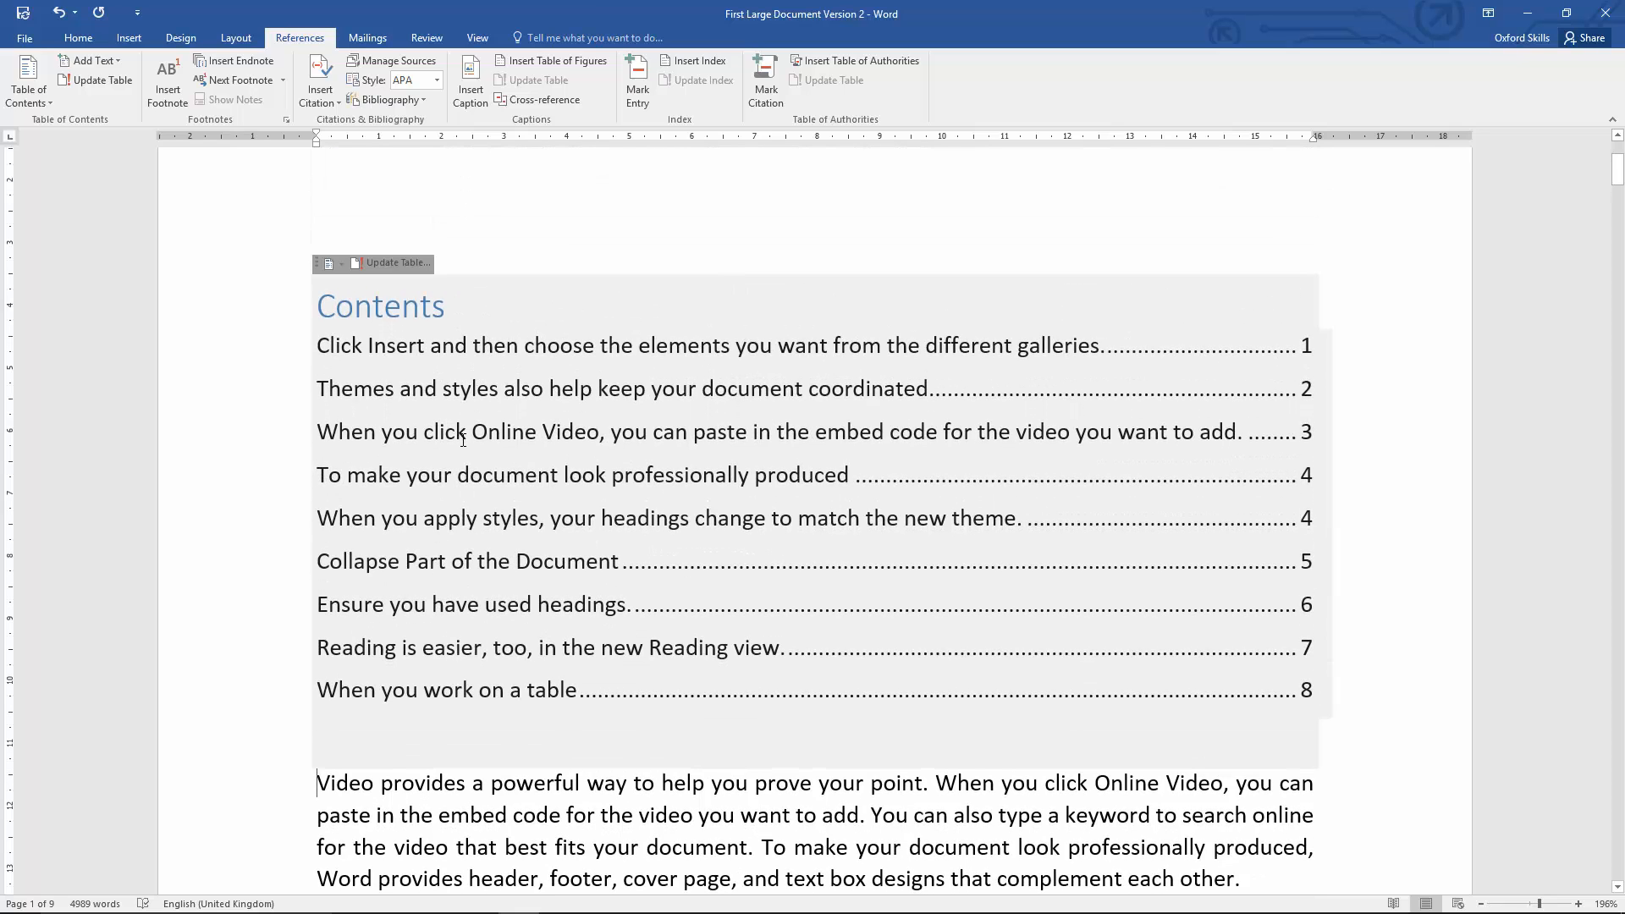
pyautogui.click(463, 440)
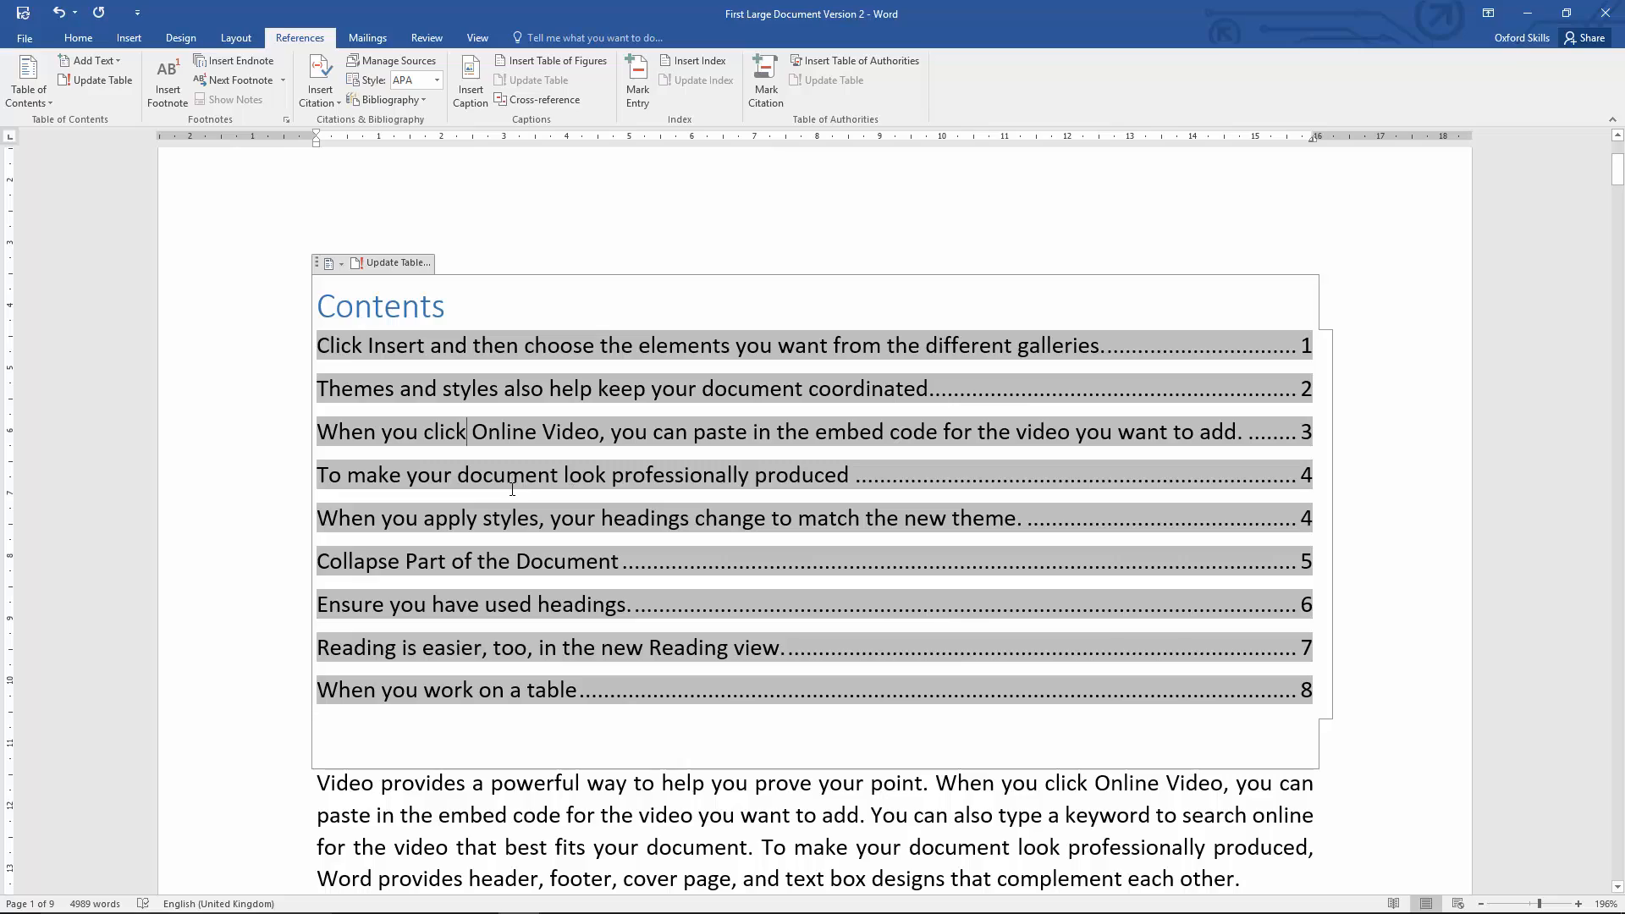
pyautogui.scroll(-5, 512, 489)
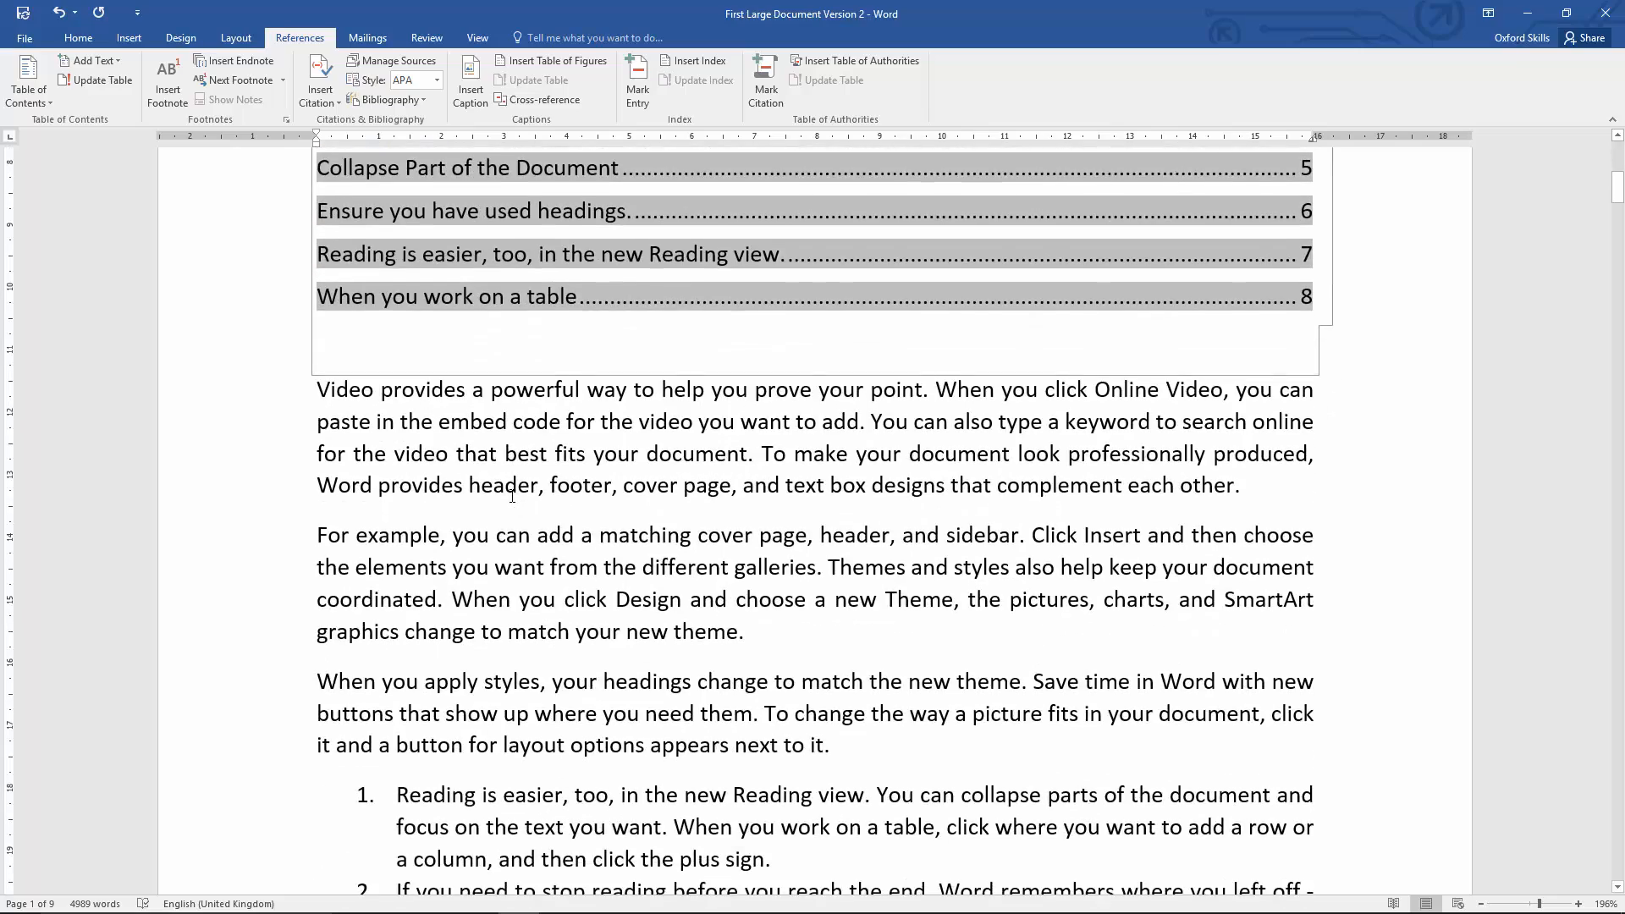
pyautogui.scroll(-15, 512, 497)
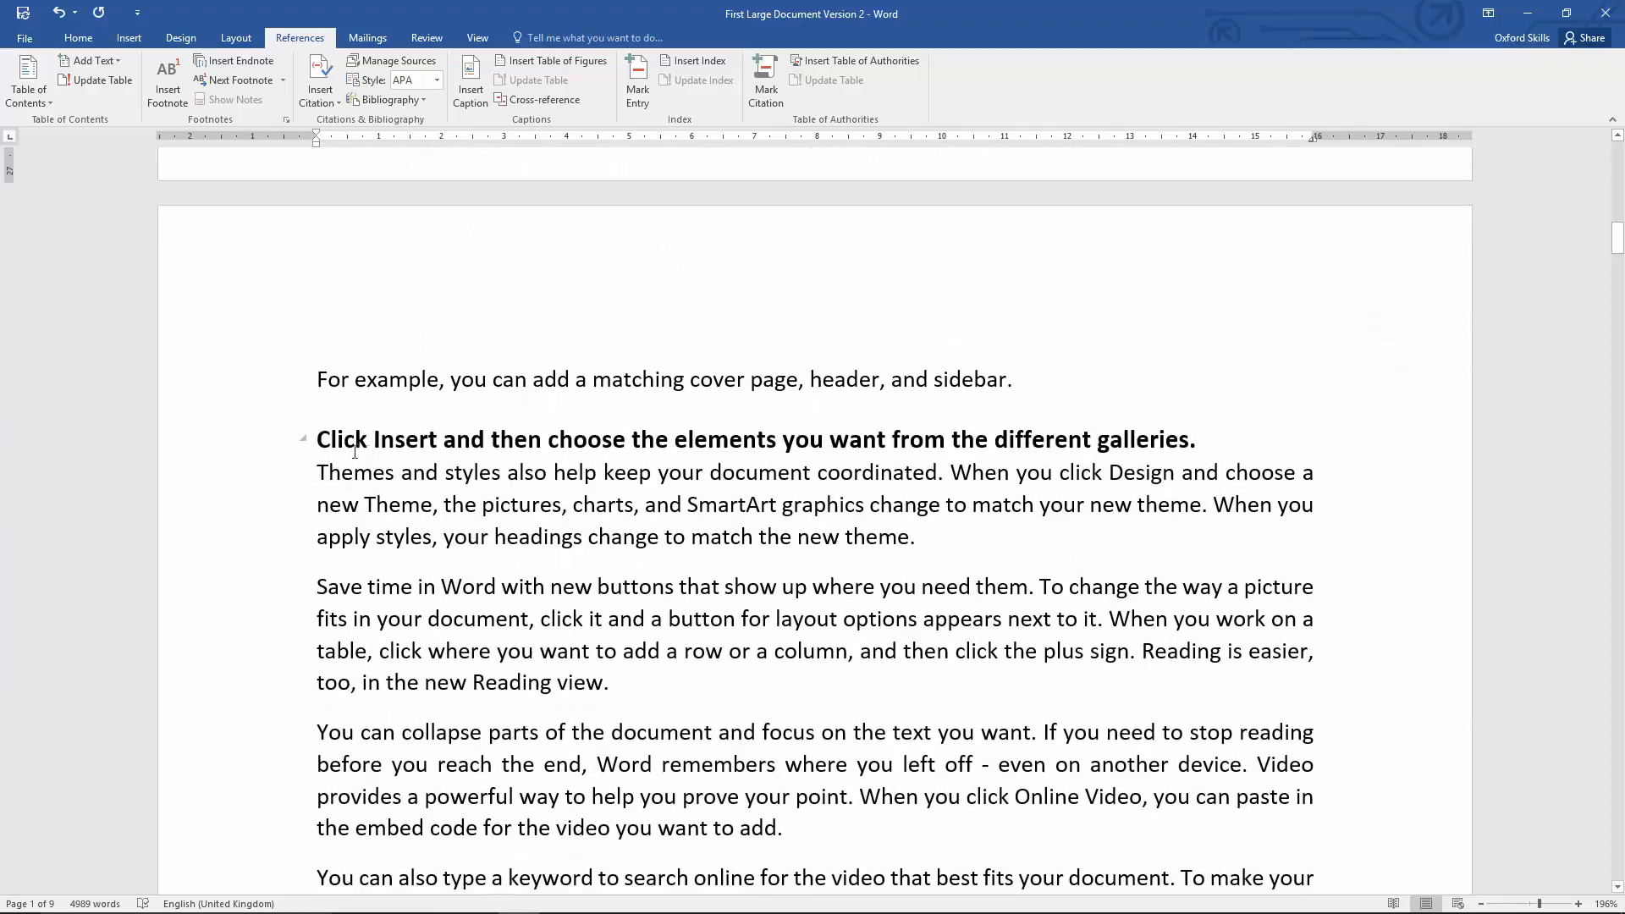
pyautogui.scroll(15, 391, 453)
pyautogui.scroll(-8, 393, 461)
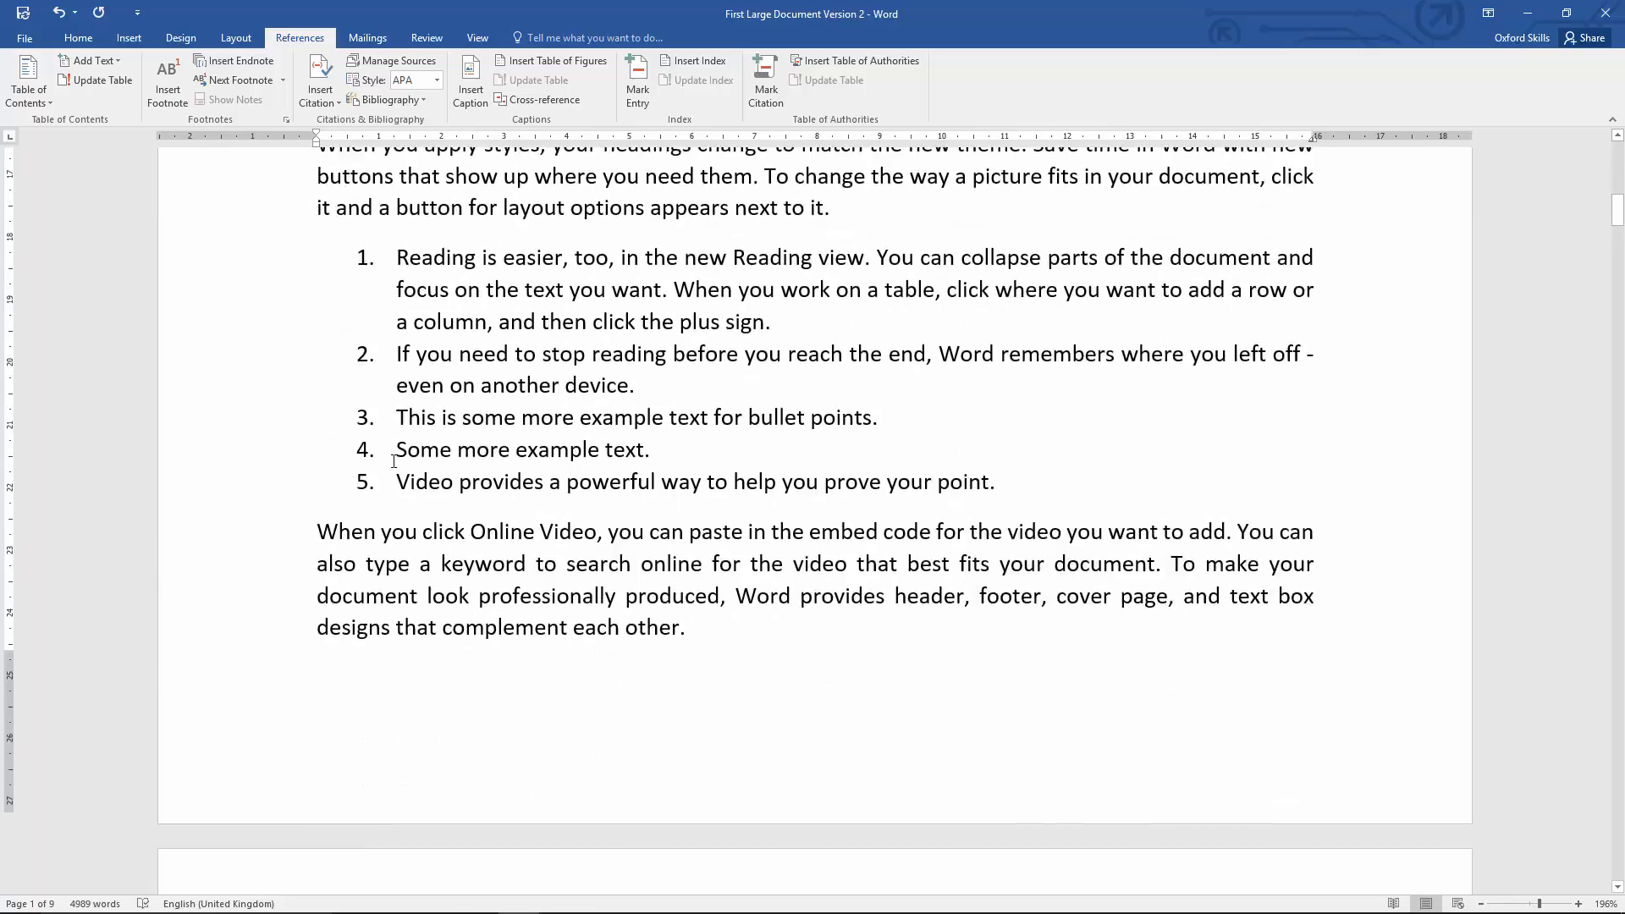
pyautogui.scroll(-7, 393, 461)
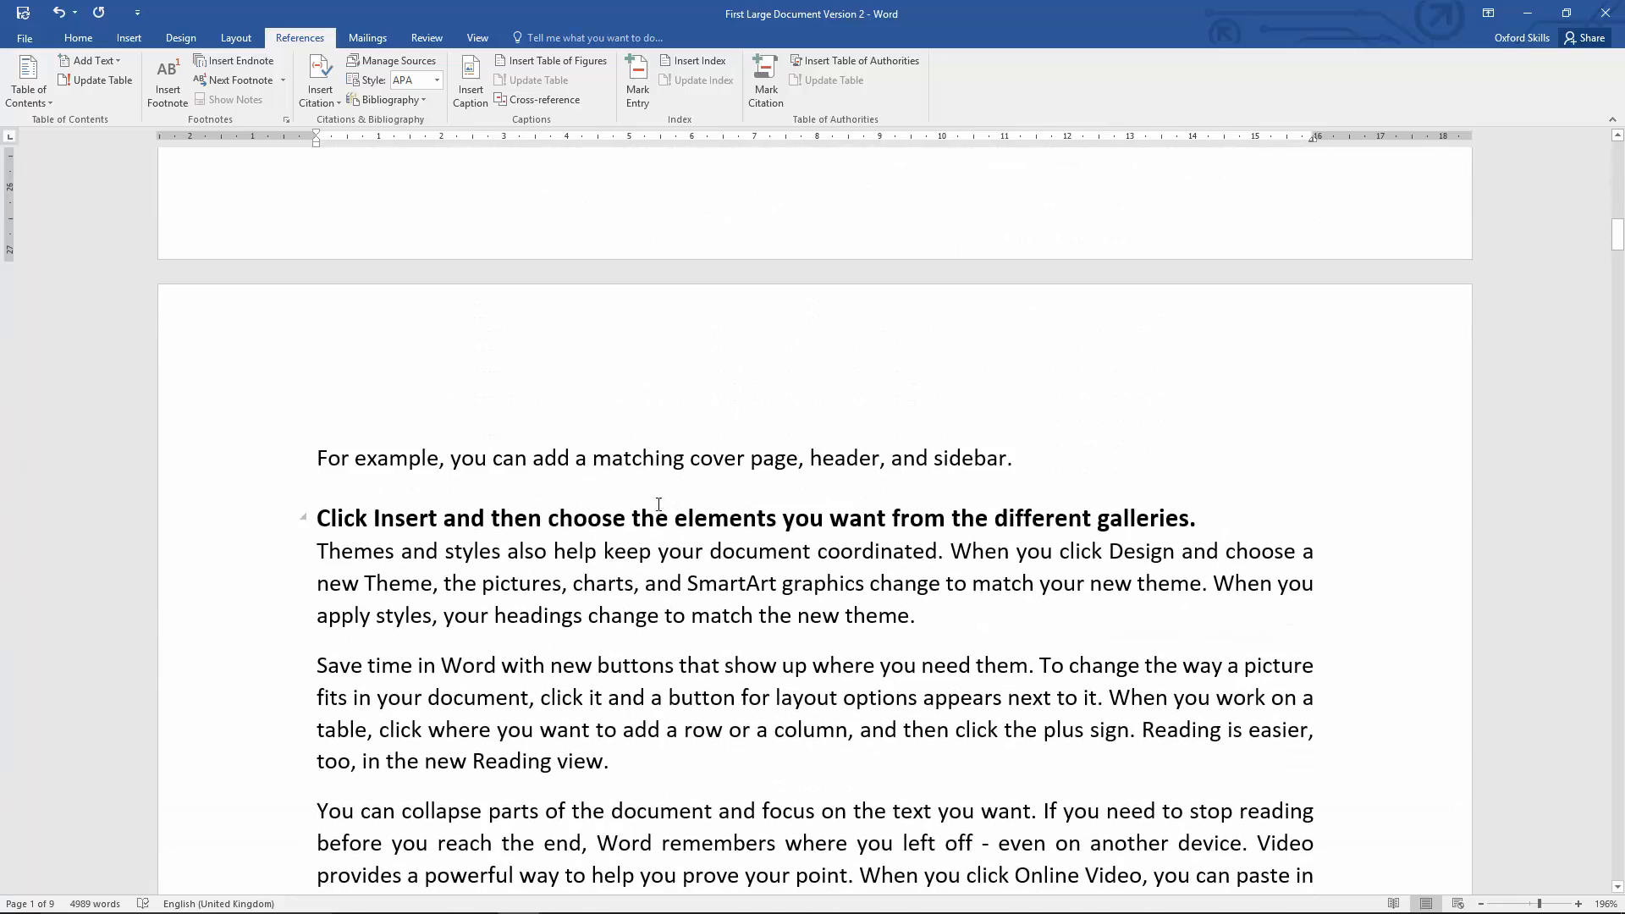
pyautogui.scroll(20, 678, 544)
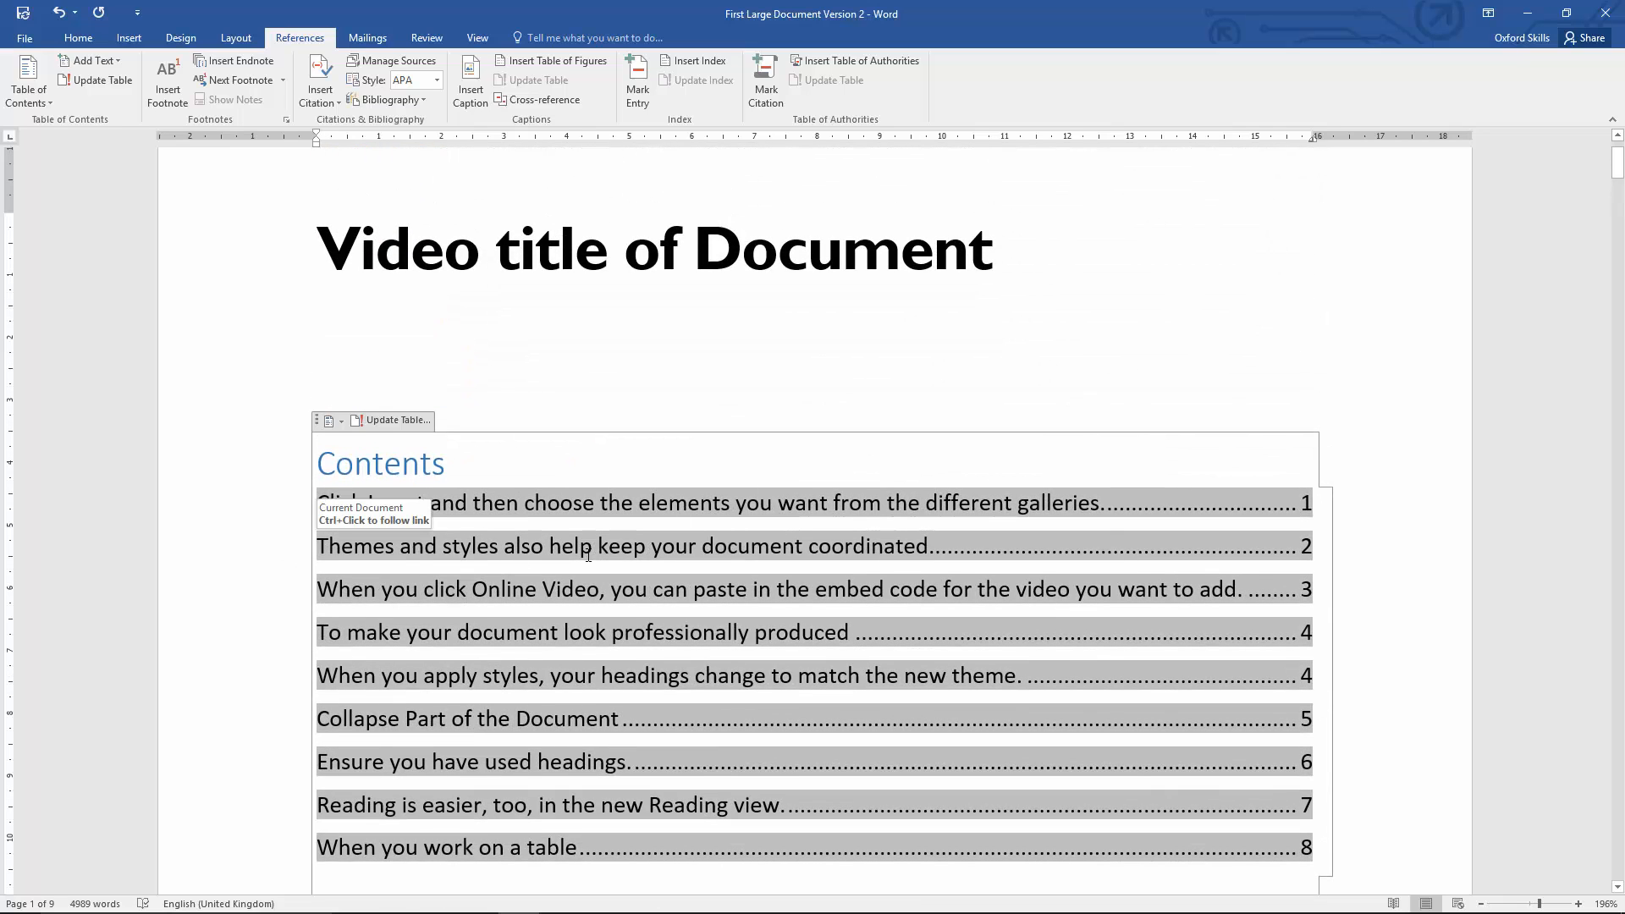
# Step: Compare the first table of contents entries with the pages on which those headings sit in the body text
pyautogui.scroll(-20, 589, 555)
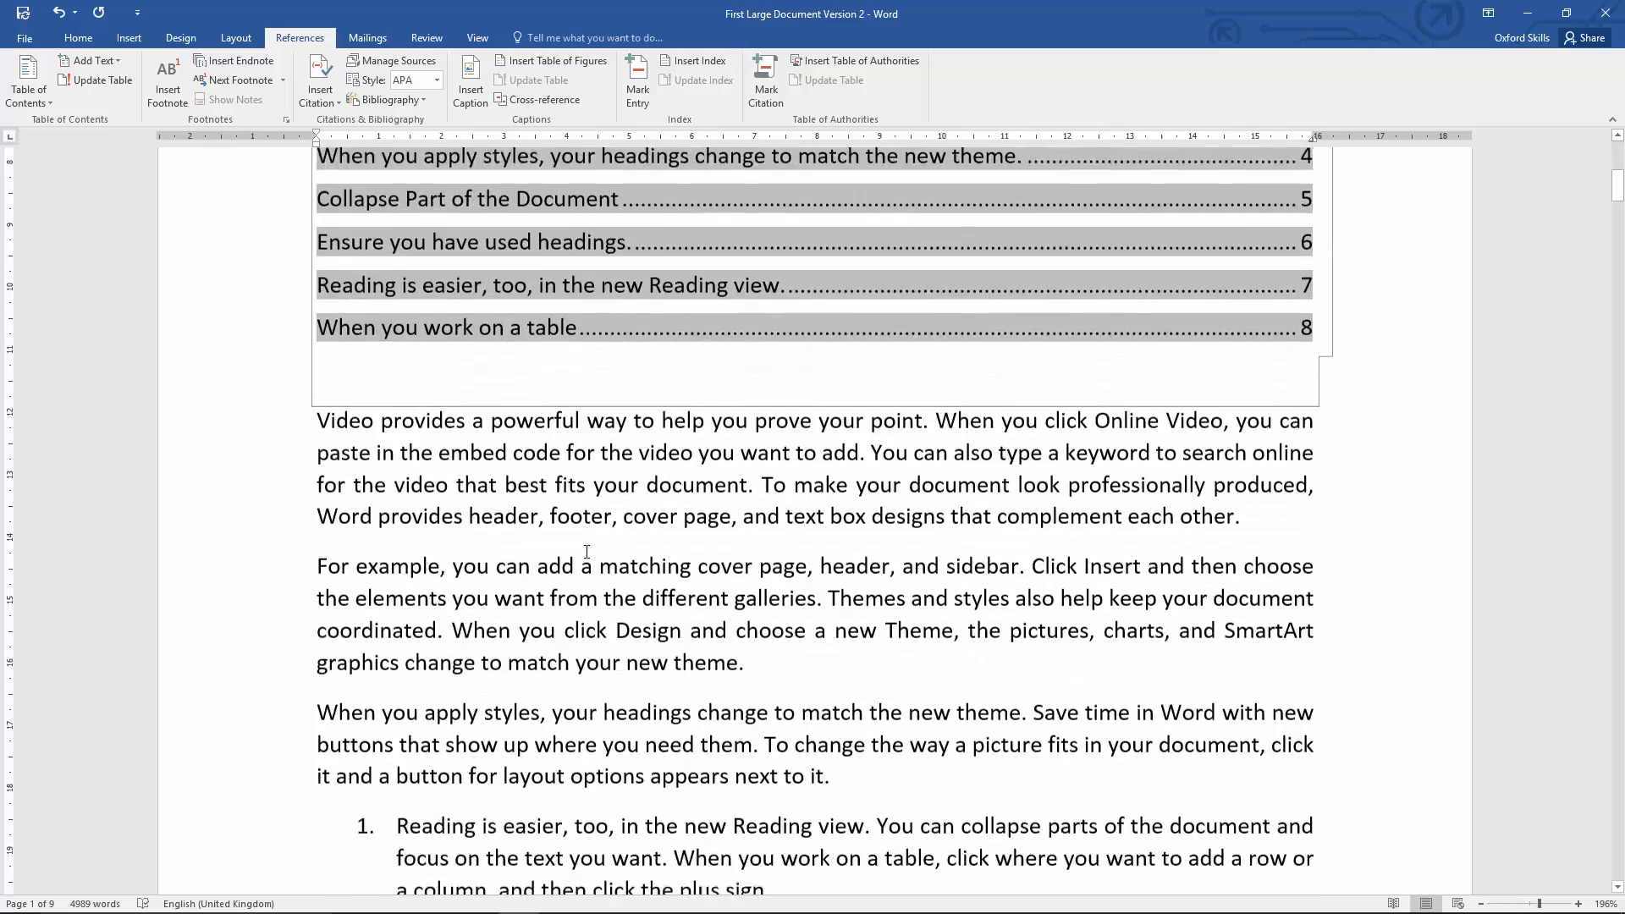
pyautogui.scroll(-4, 581, 548)
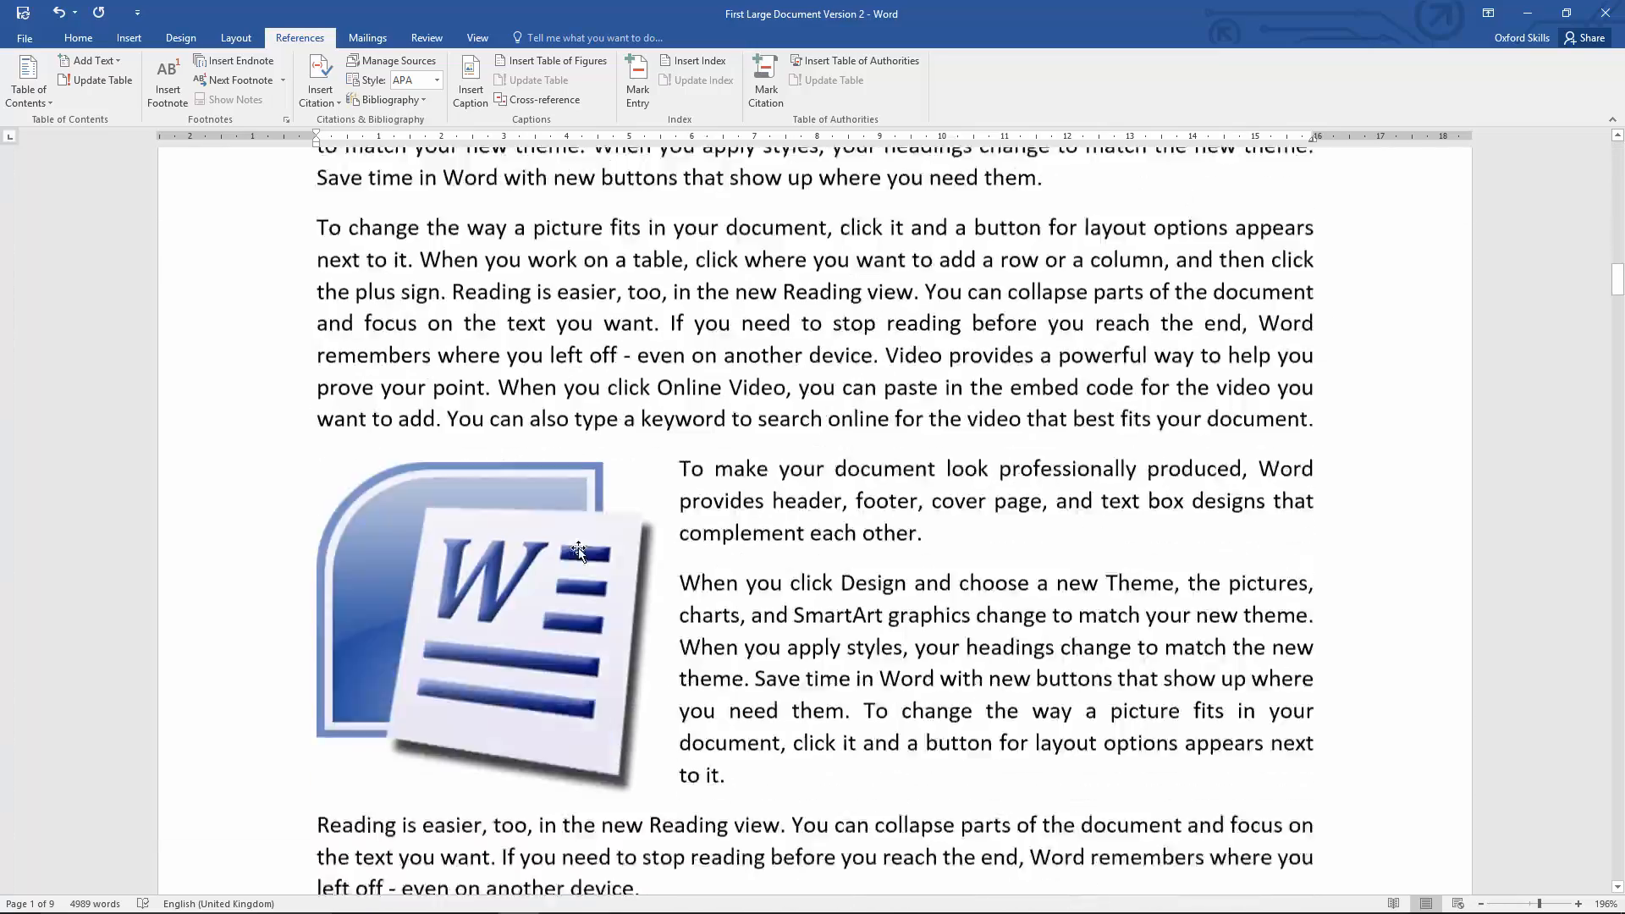
pyautogui.scroll(5, 914, 423)
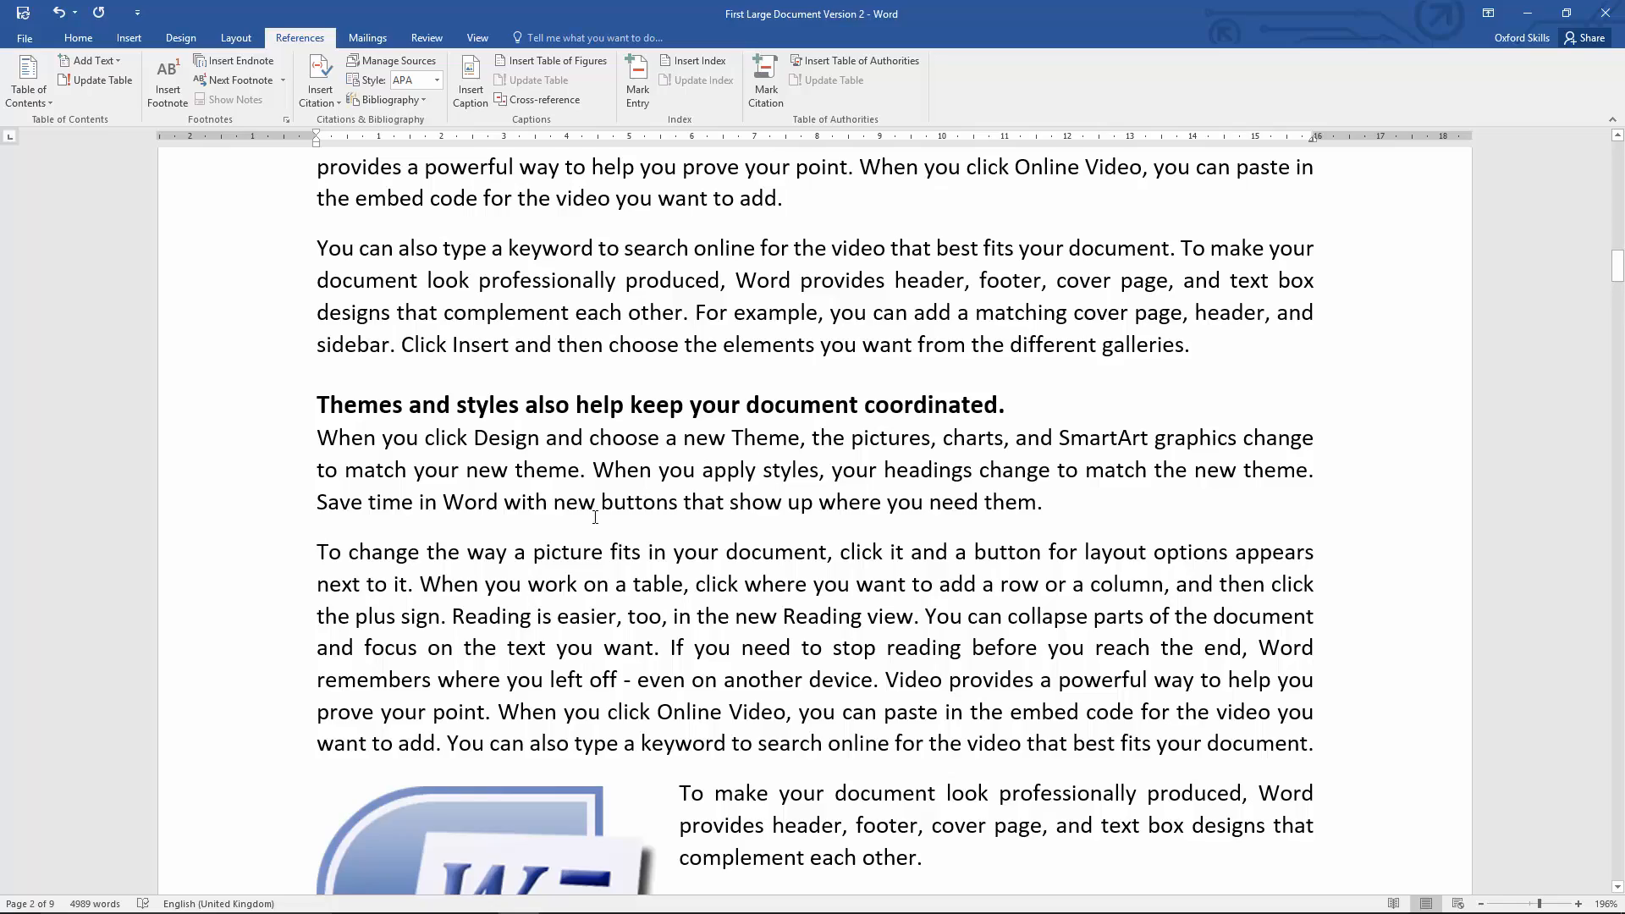
pyautogui.scroll(15, 584, 517)
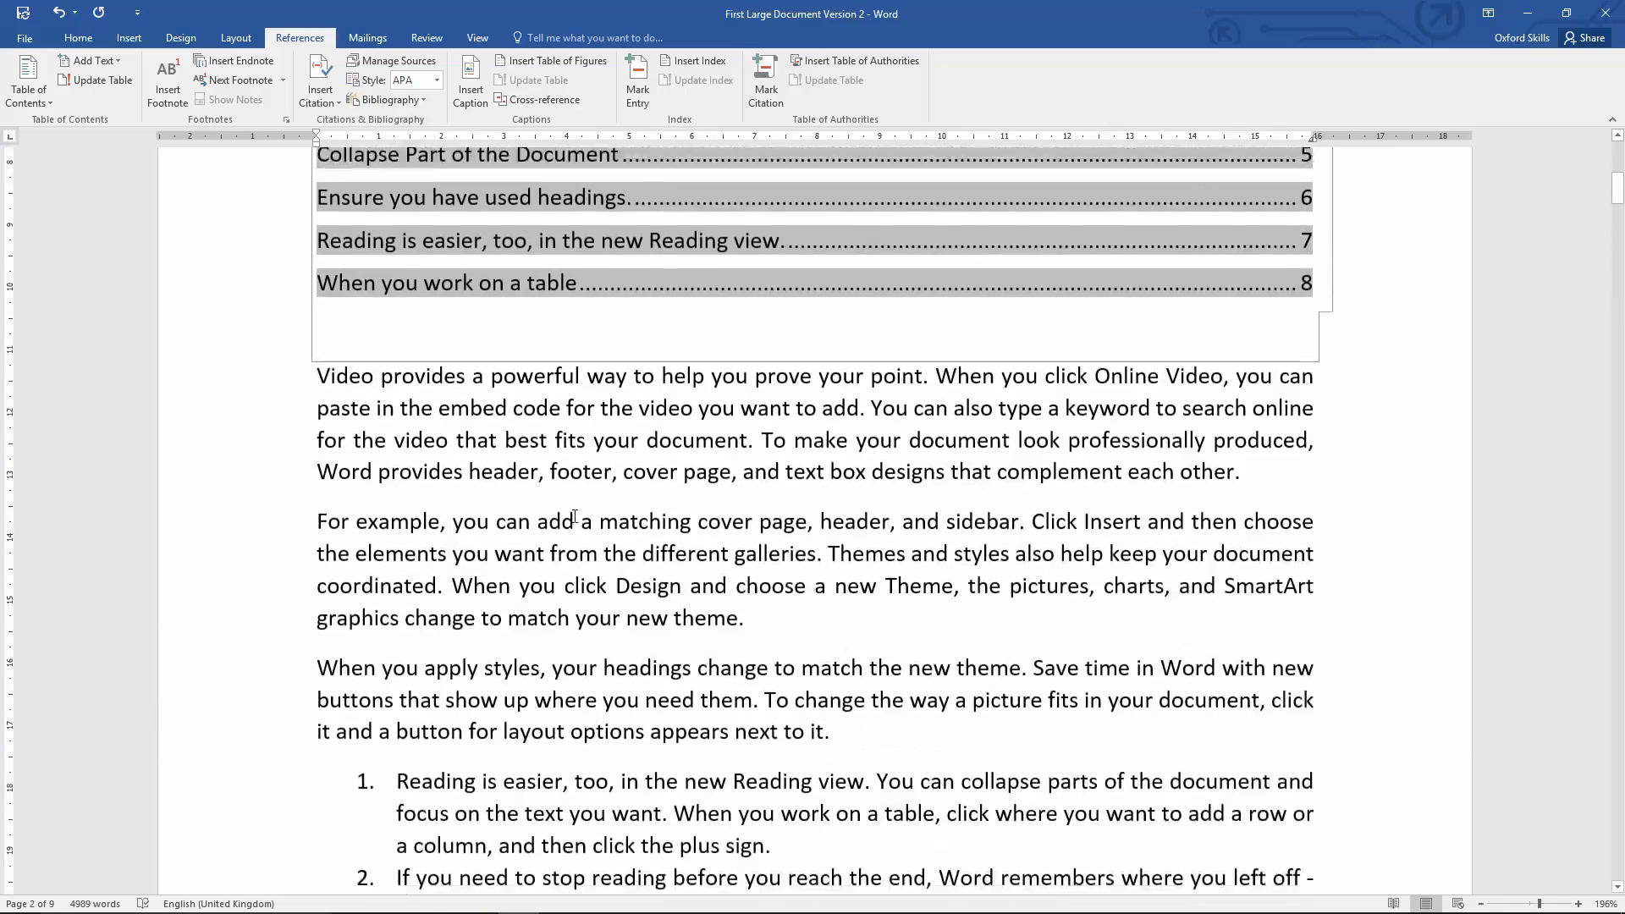
pyautogui.scroll(6, 574, 516)
pyautogui.scroll(-4, 698, 397)
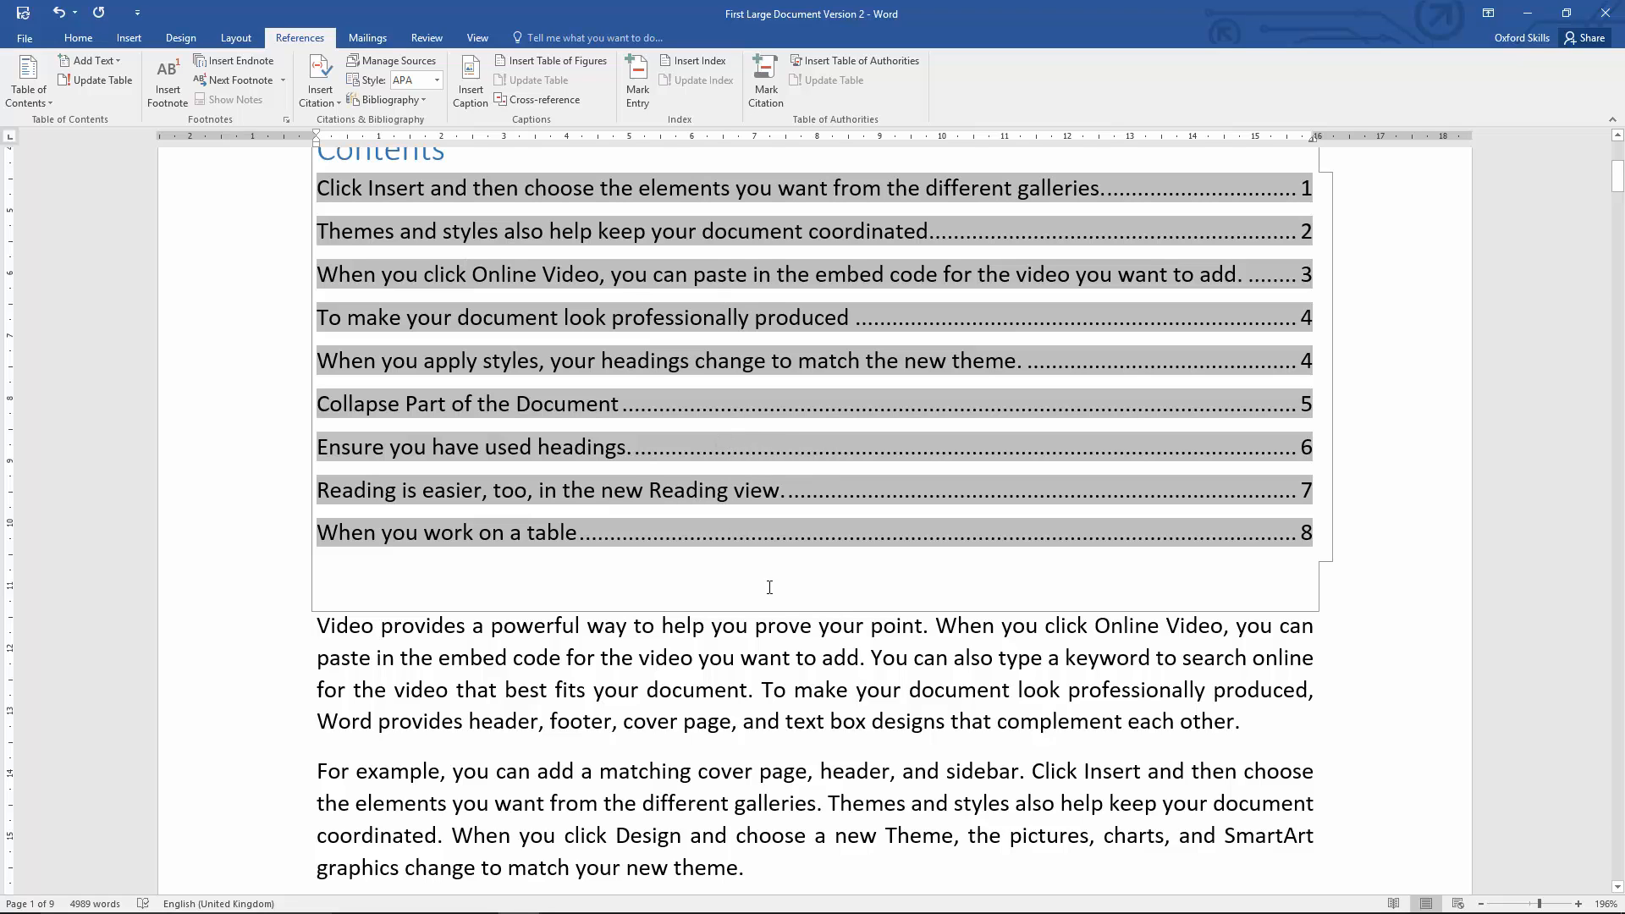
pyautogui.click(692, 650)
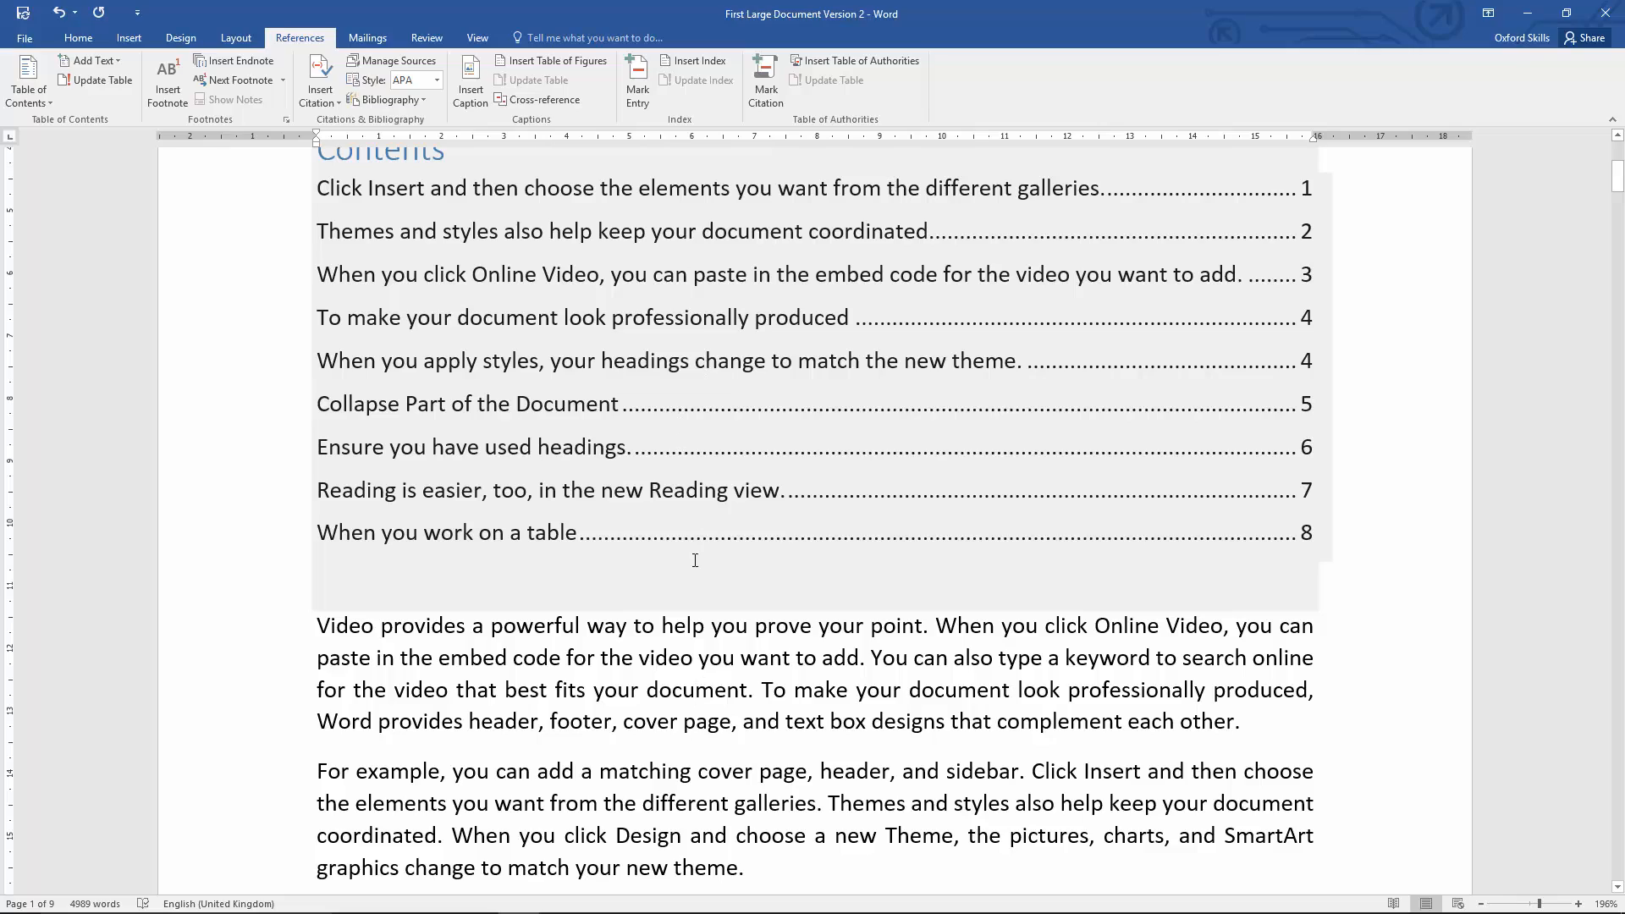
# Step: Insert a page break after the sentence ending "header, and sidebar." on page 2, pushing the following heading onto the next page
pyautogui.scroll(-15, 694, 586)
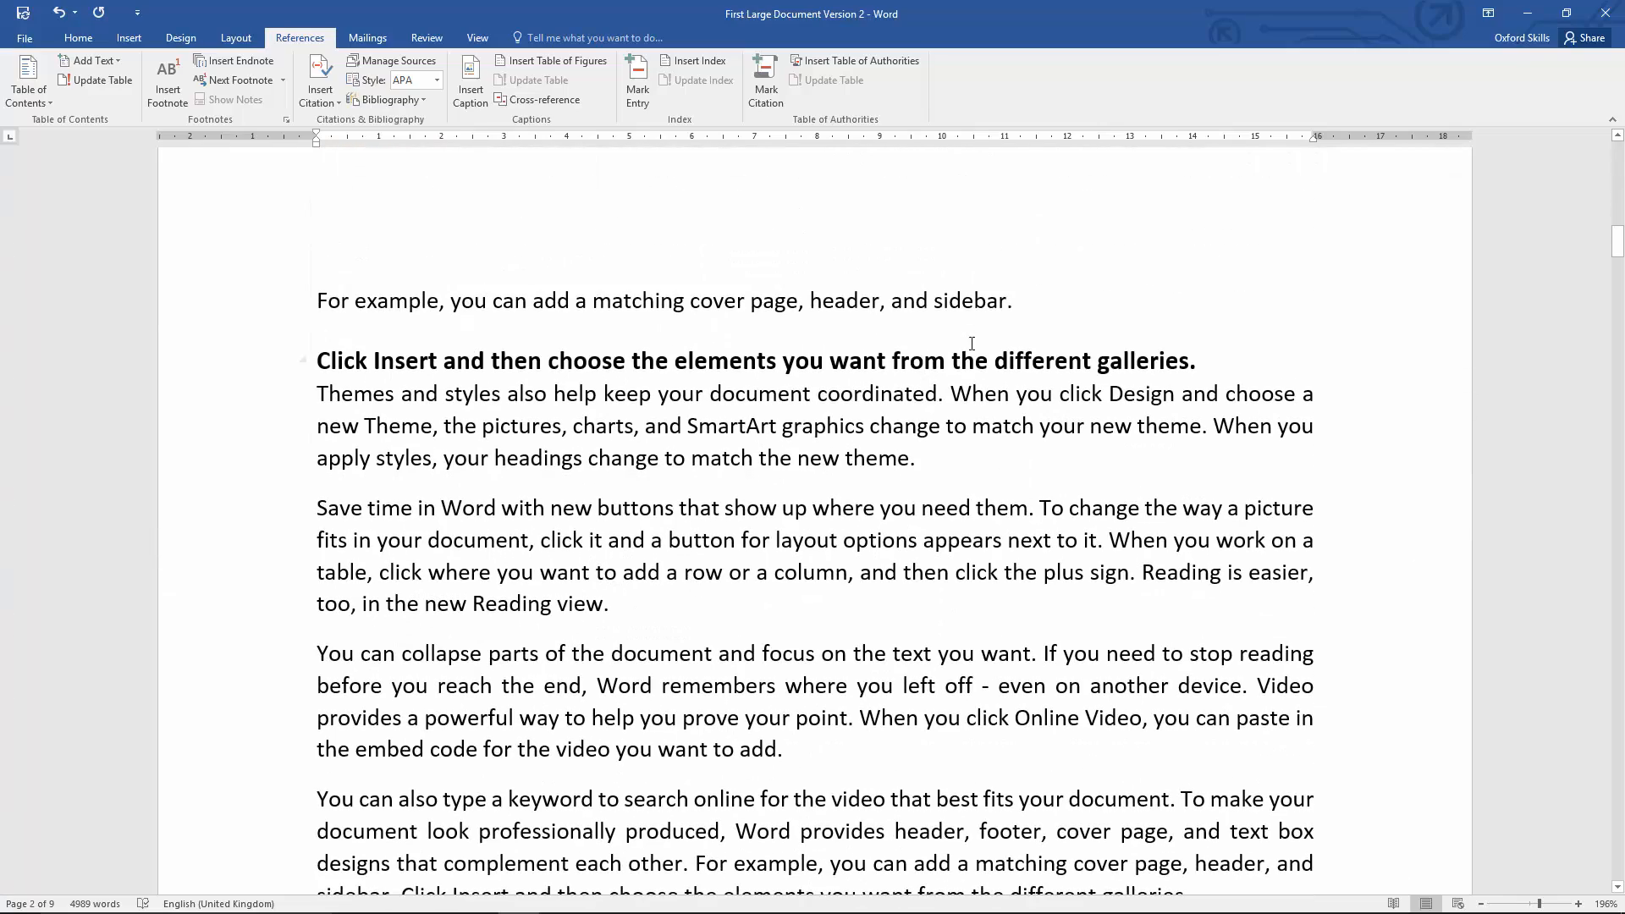
pyautogui.click(1037, 298)
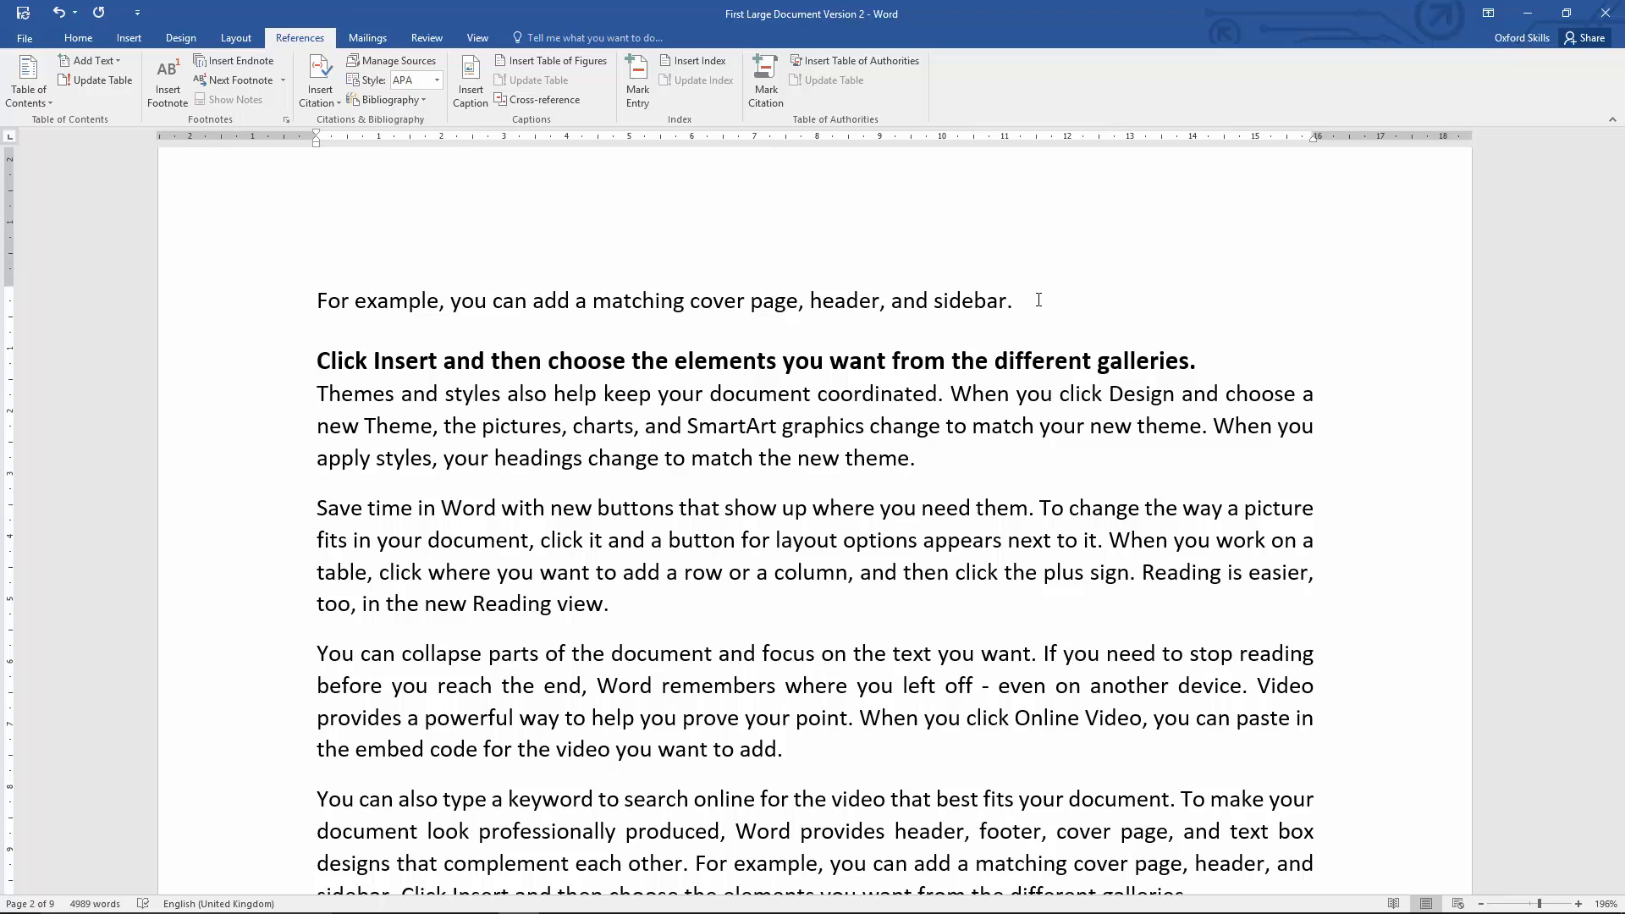
pyautogui.hotkey('ctrl', 'Return')
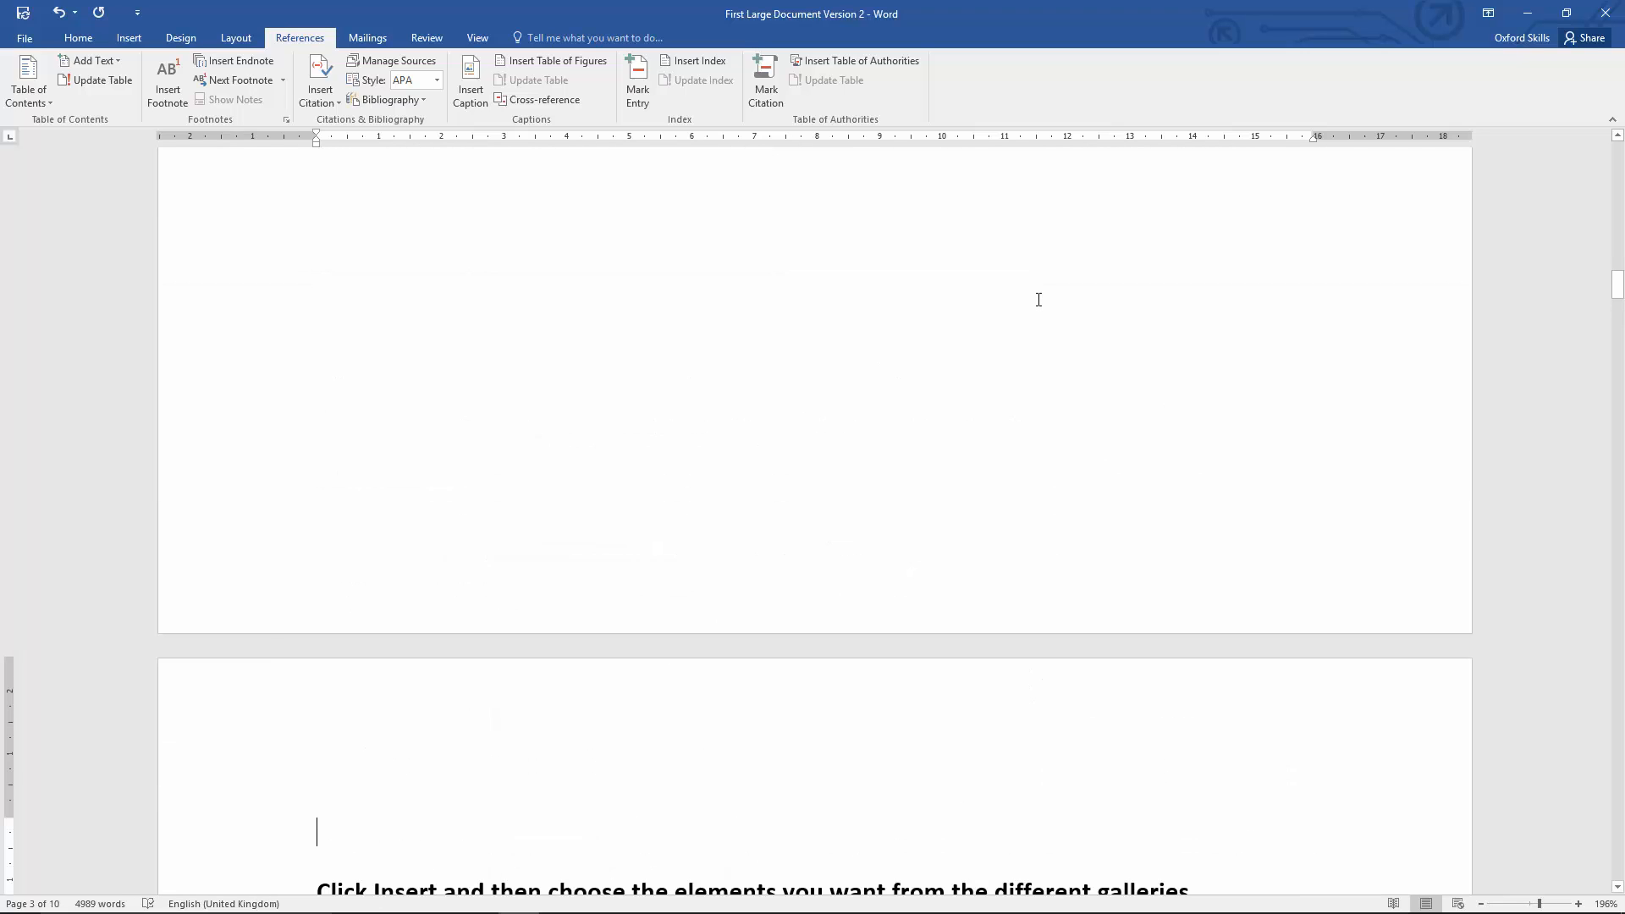
pyautogui.scroll(-7, 878, 384)
pyautogui.scroll(8, 878, 384)
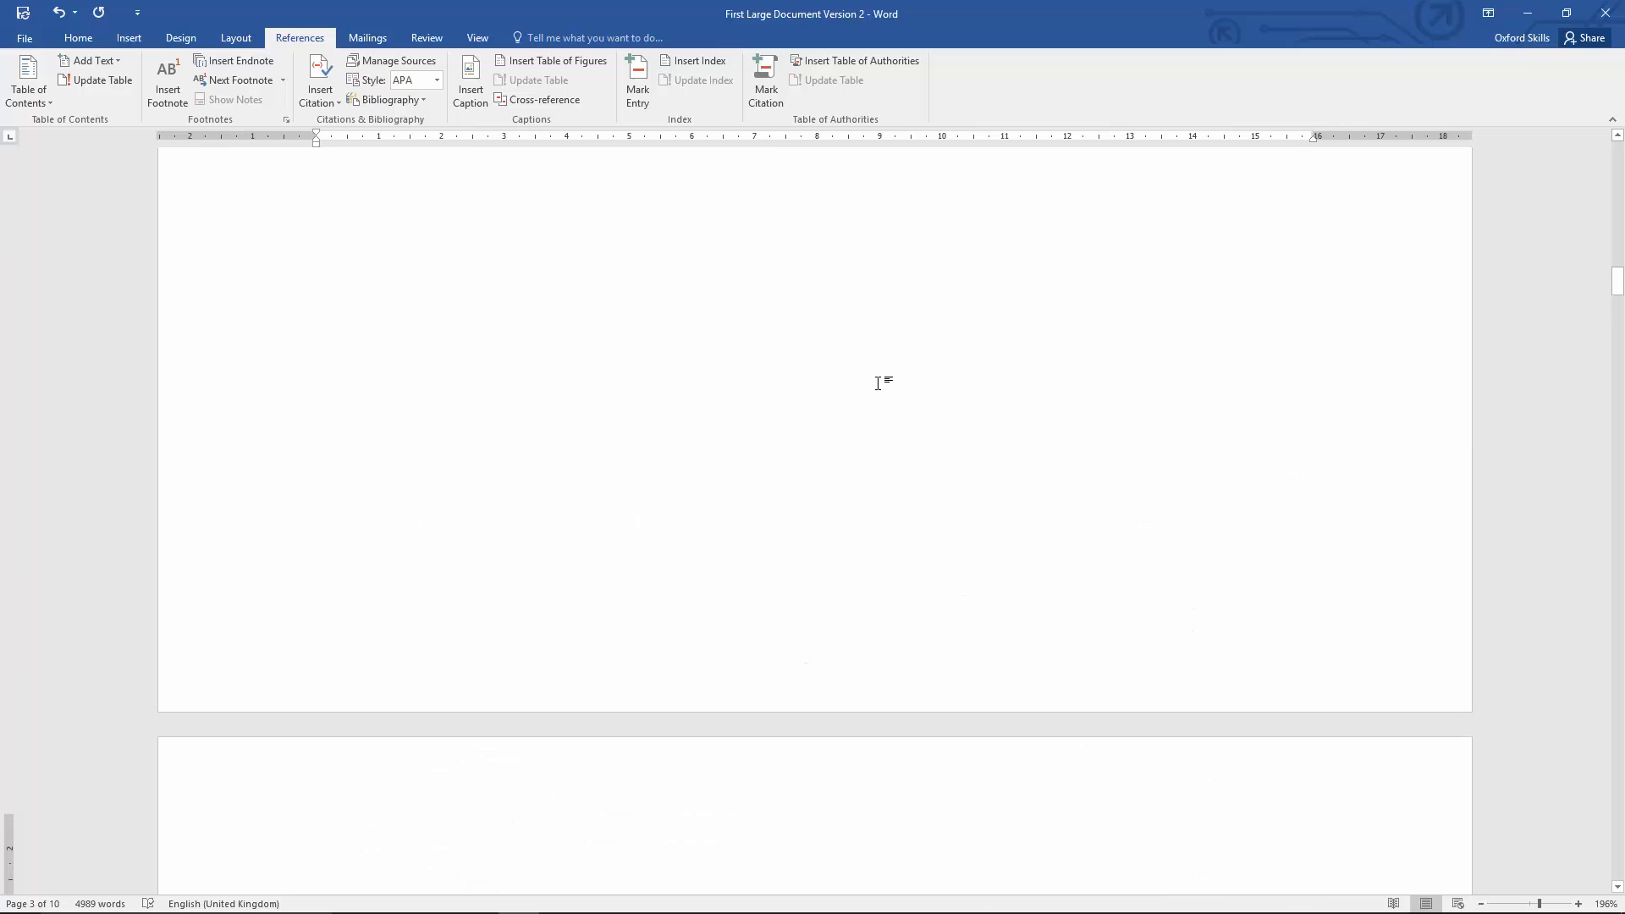
pyautogui.scroll(10, 878, 384)
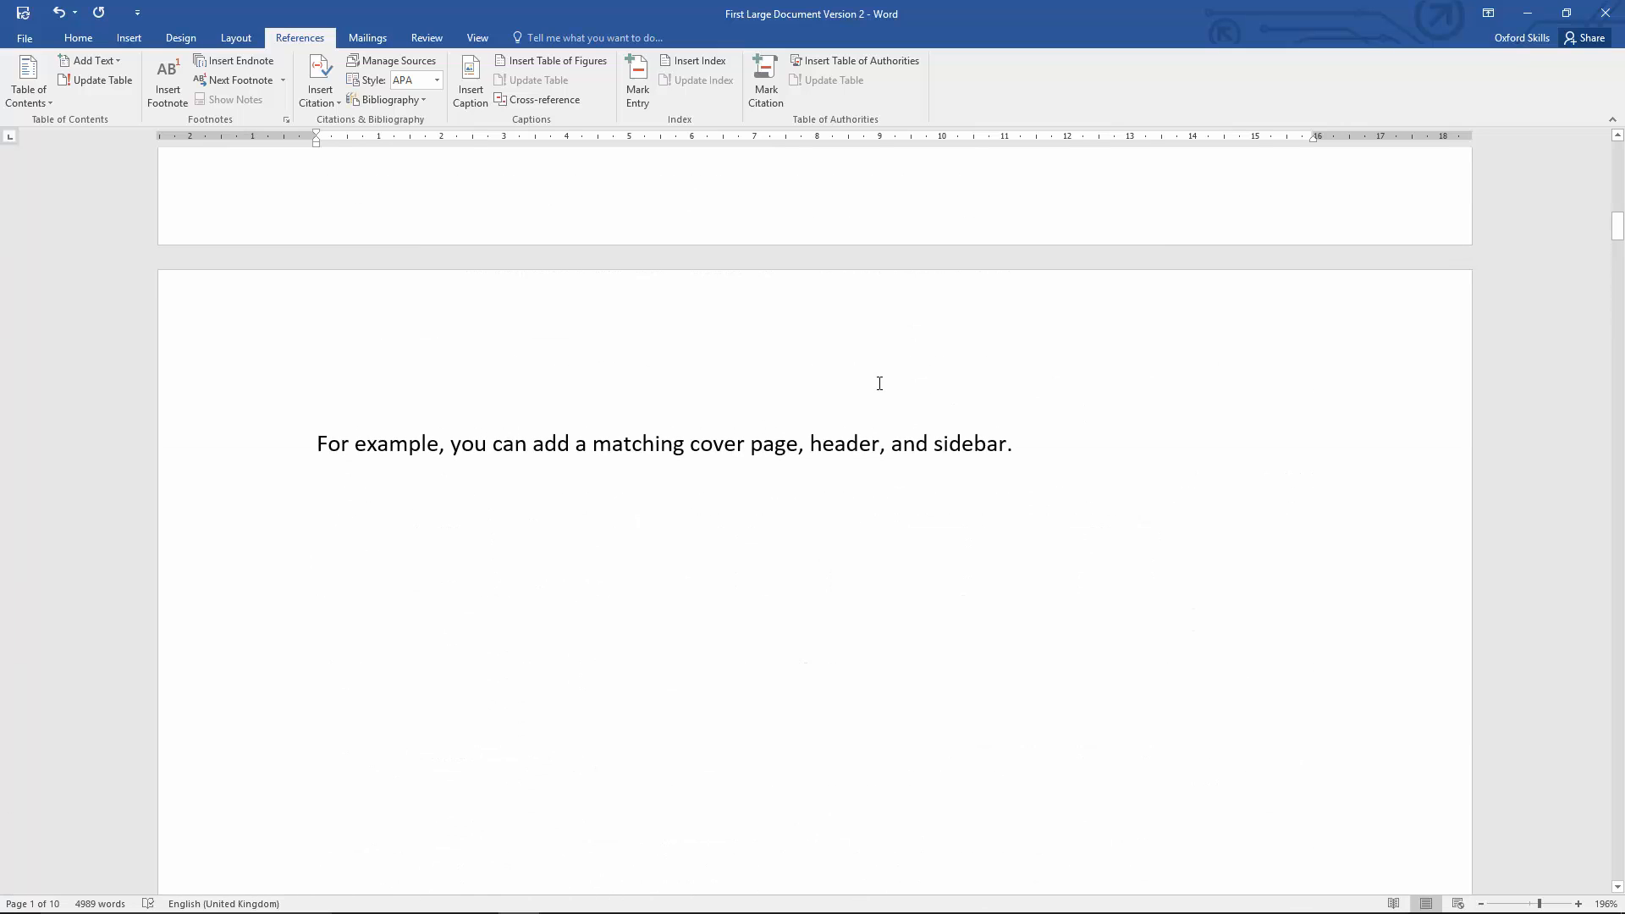
pyautogui.scroll(-15, 880, 383)
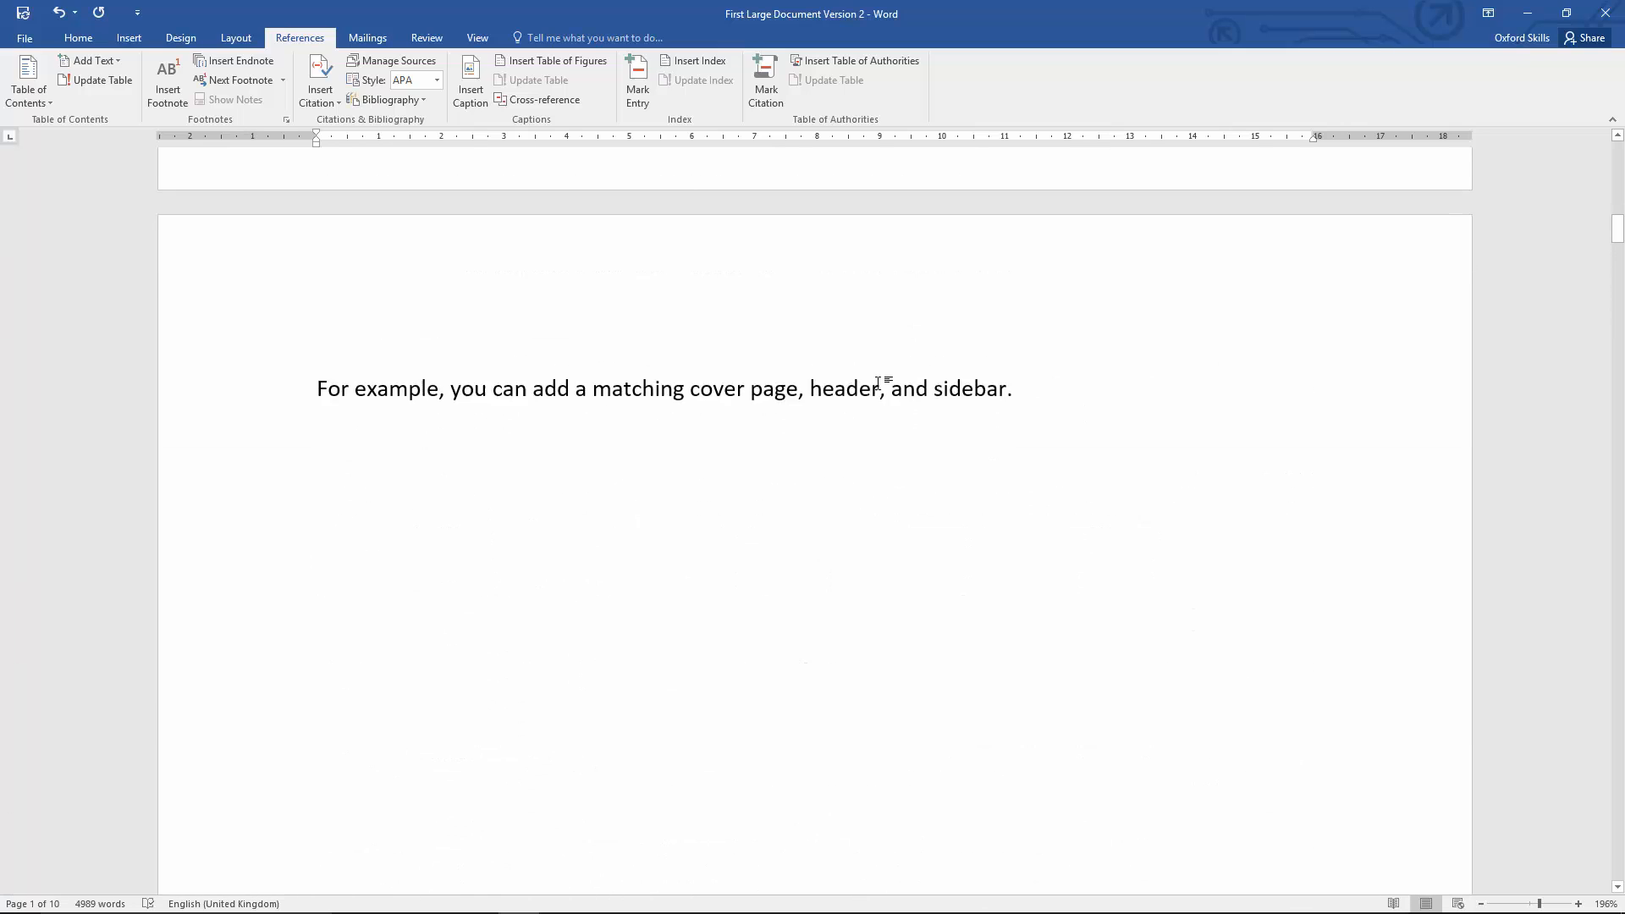
pyautogui.scroll(-3, 878, 382)
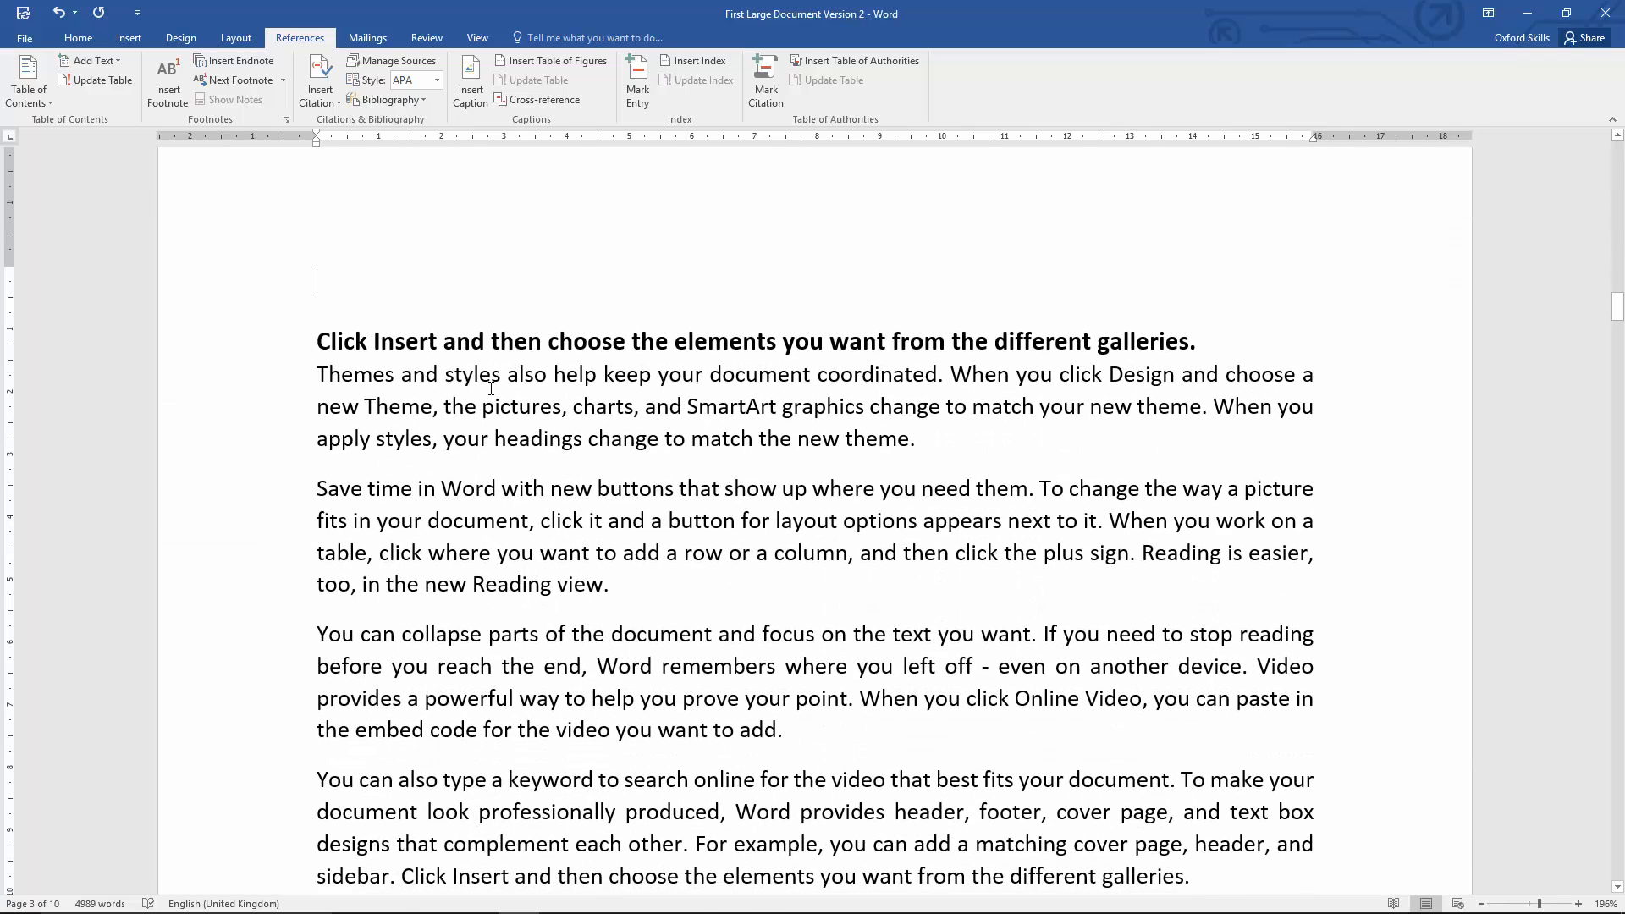
# Step: Update the table of contents field with the entire-table option, and undo that update
pyautogui.moveTo(1614, 306); pyautogui.dragTo(1617, 180)
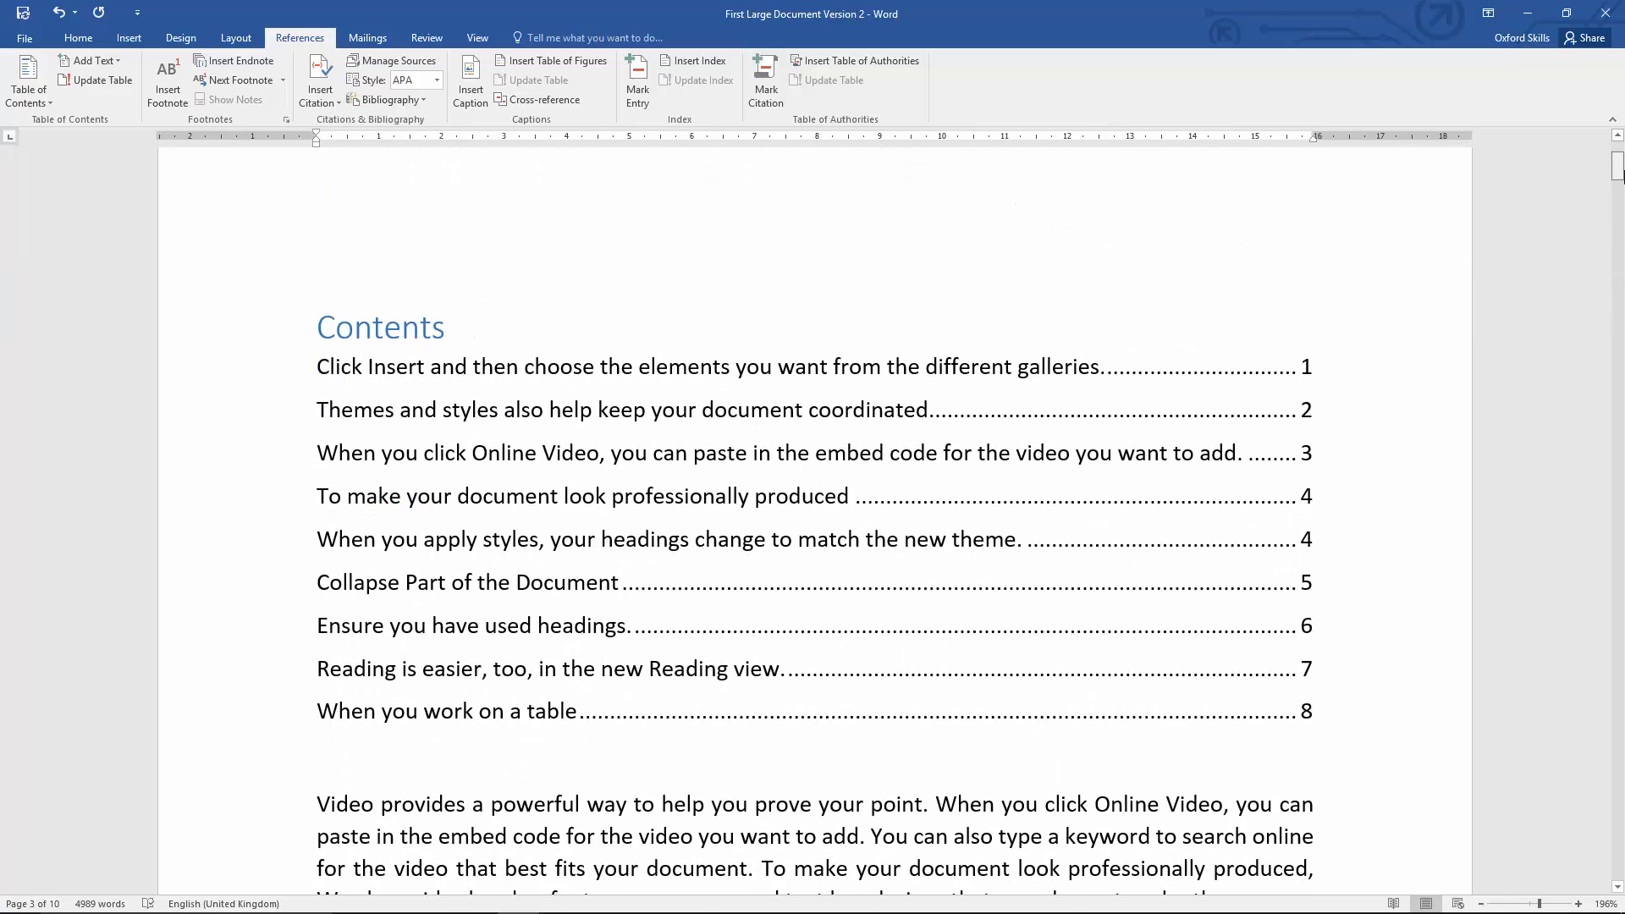
pyautogui.click(809, 360)
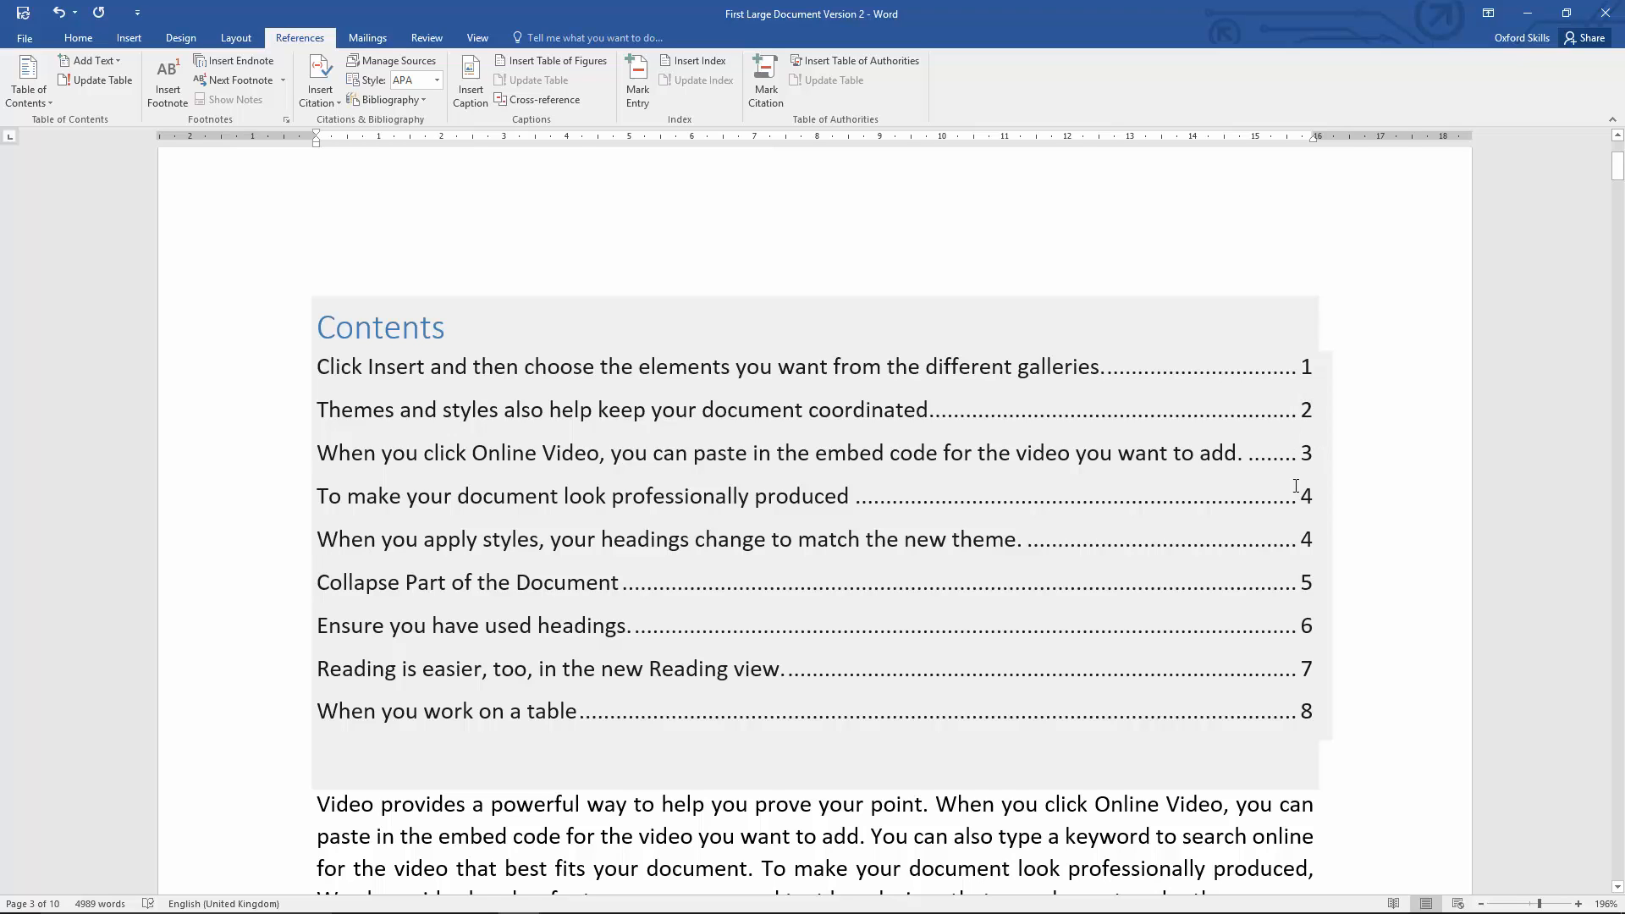
pyautogui.click(846, 451)
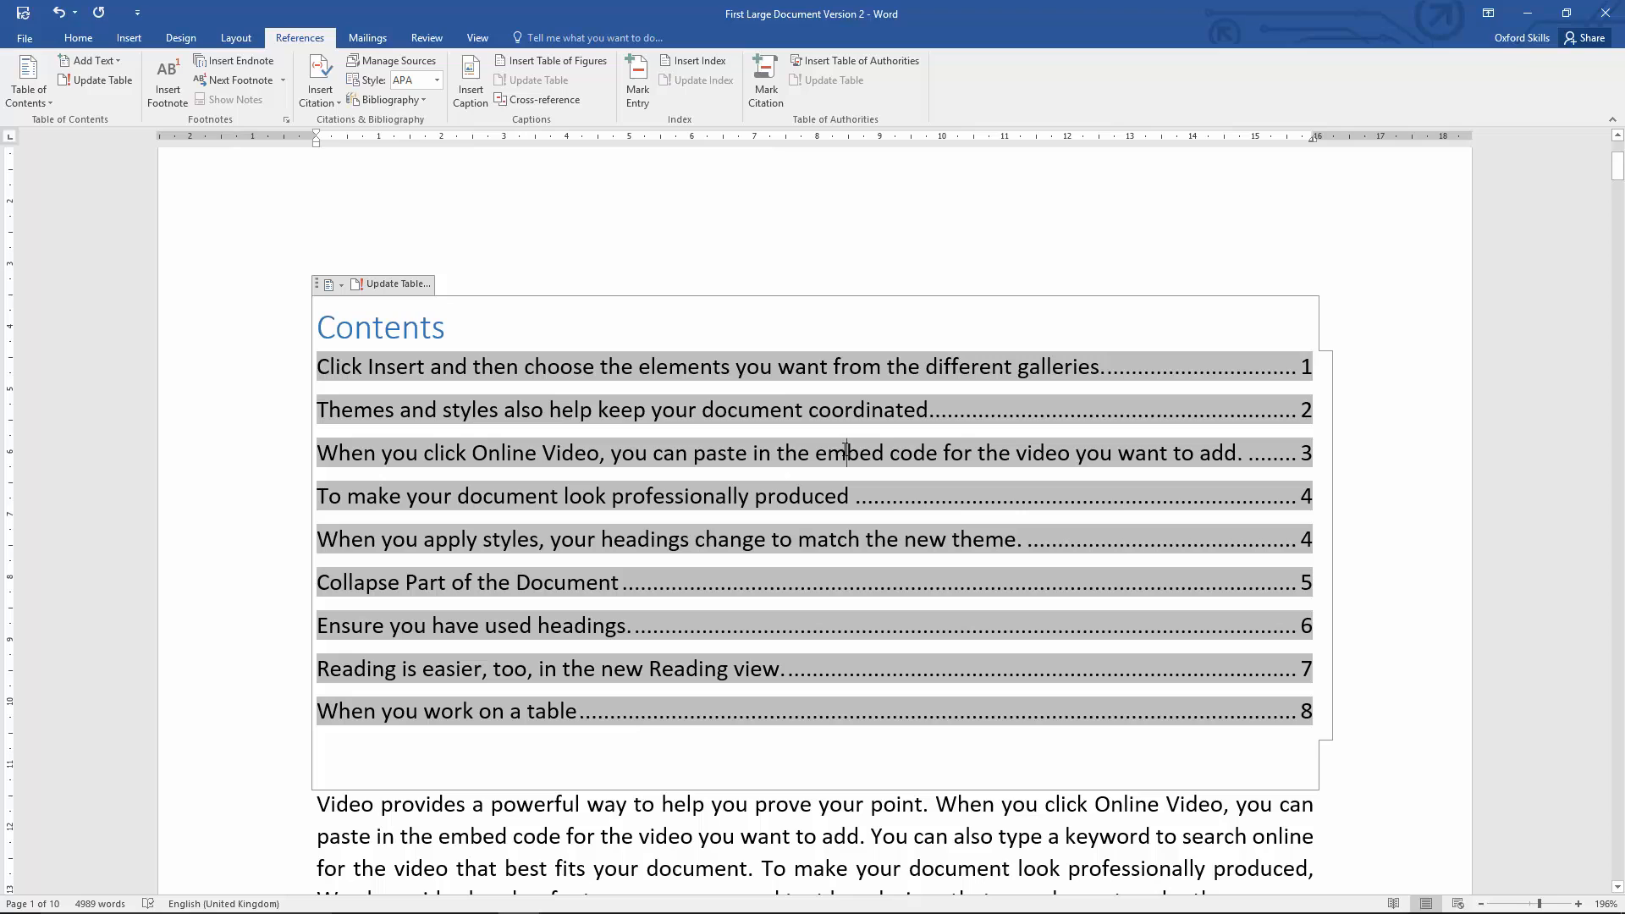
pyautogui.rightClick(846, 451)
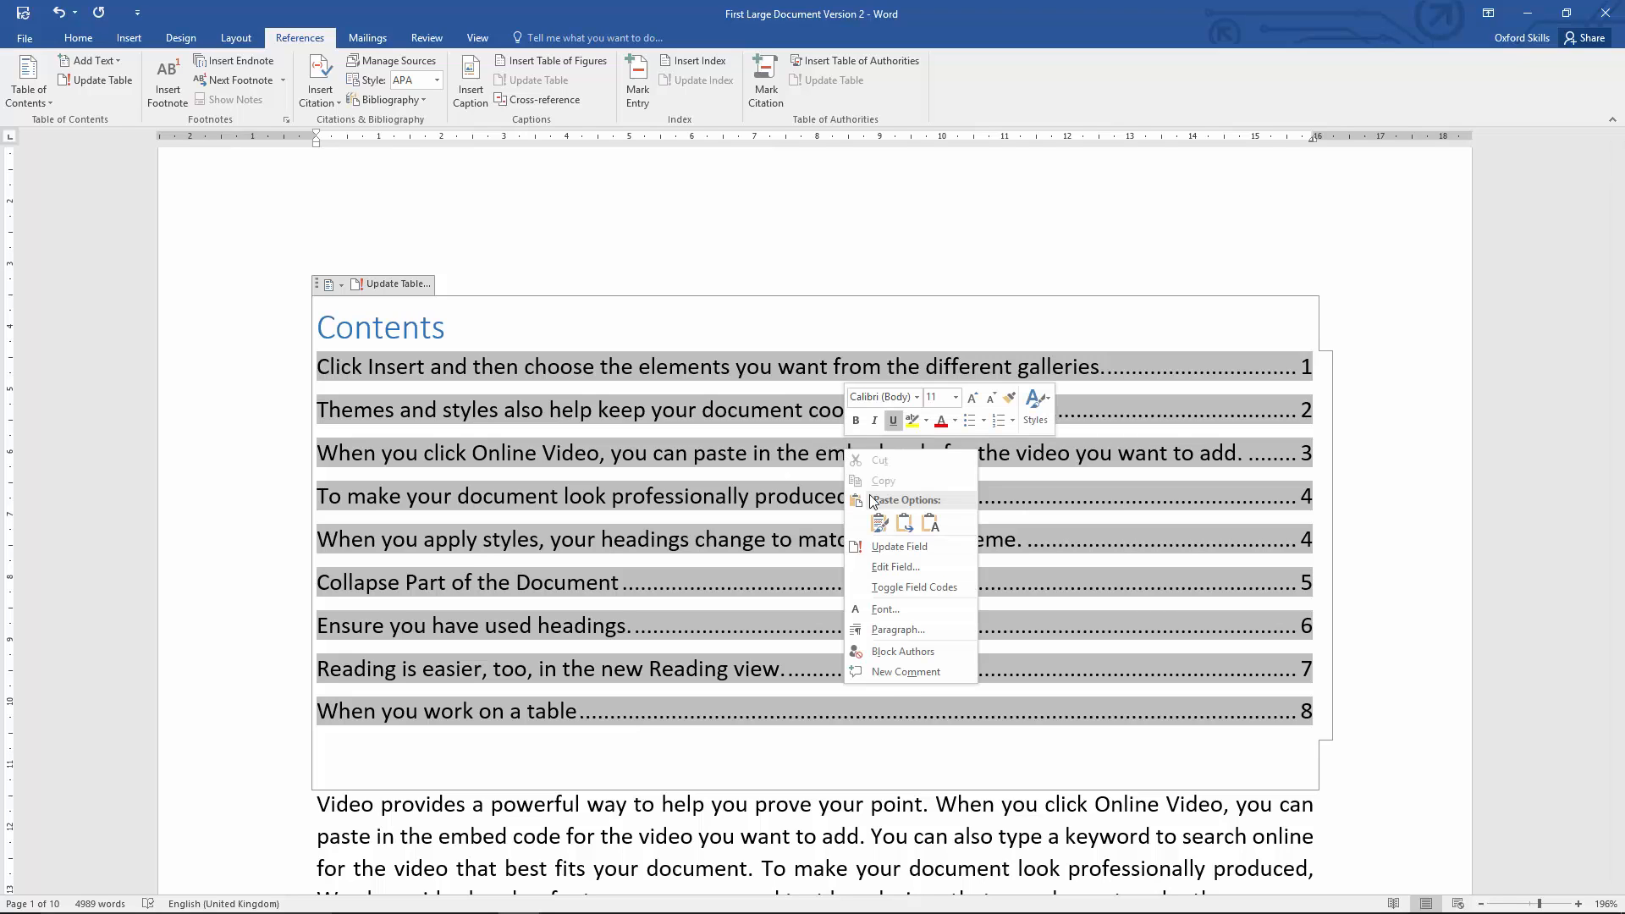
pyautogui.click(909, 548)
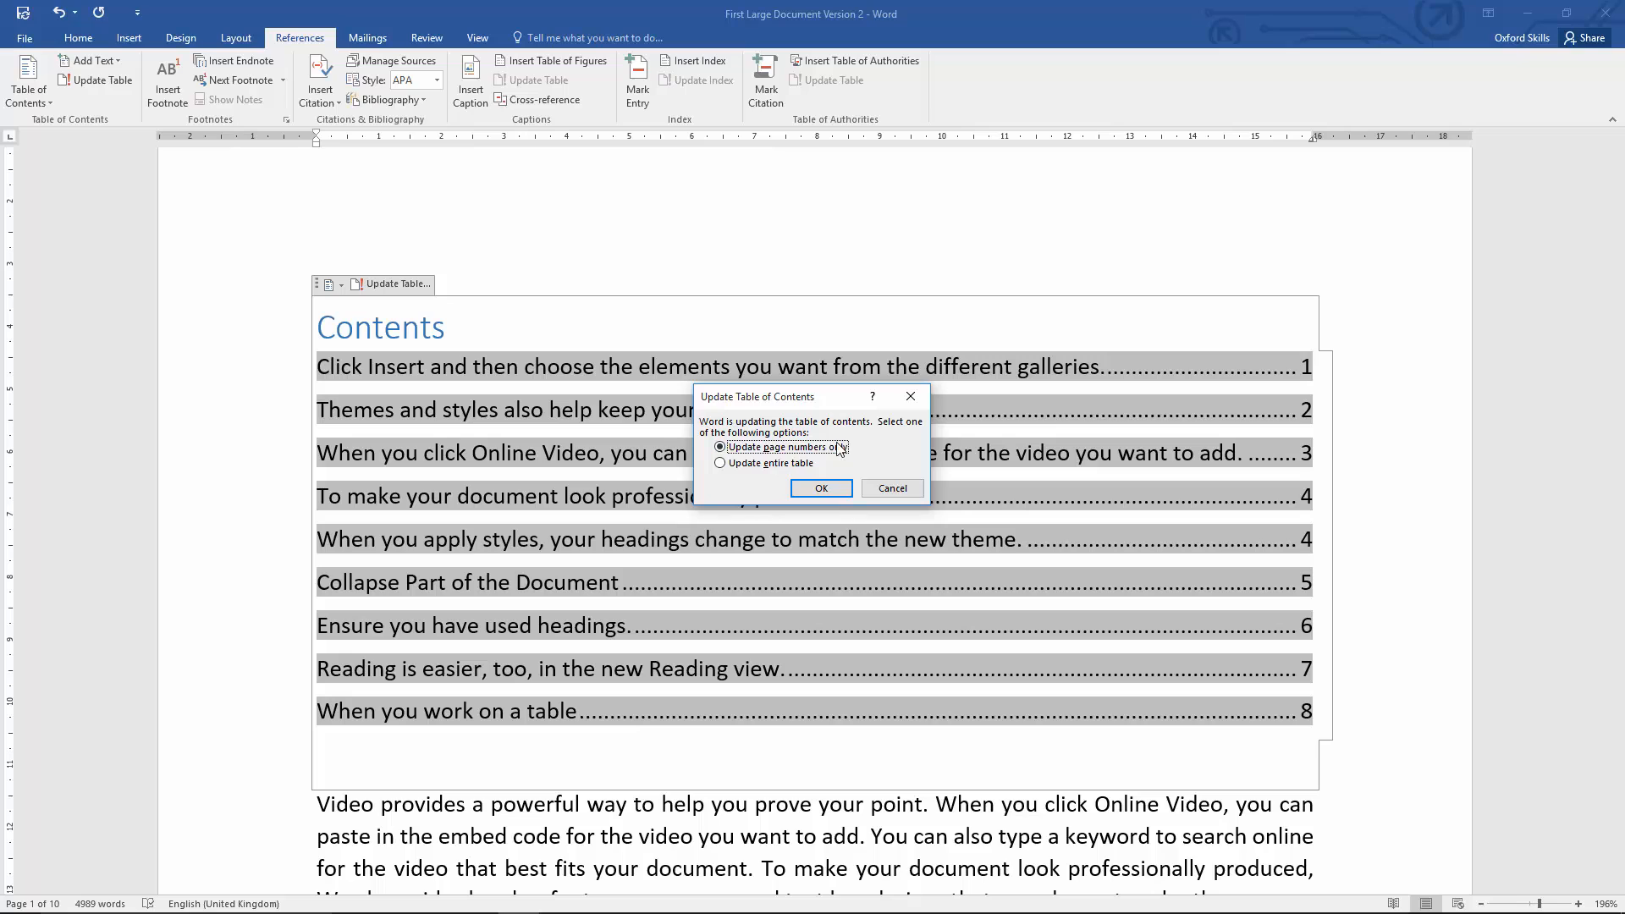
pyautogui.click(800, 463)
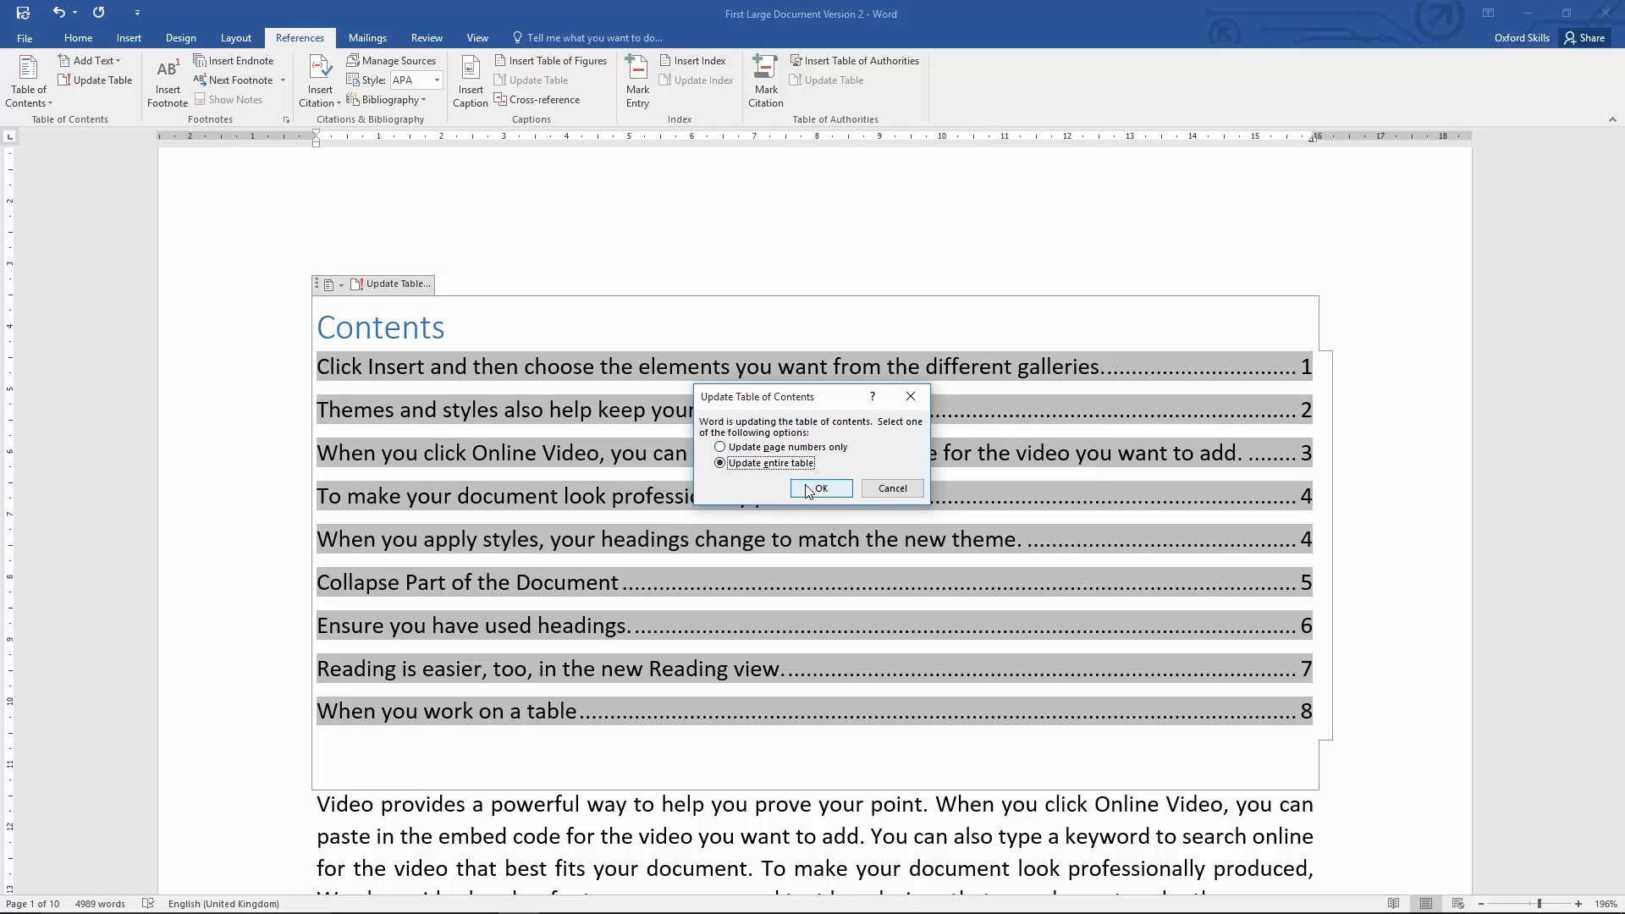
pyautogui.click(808, 491)
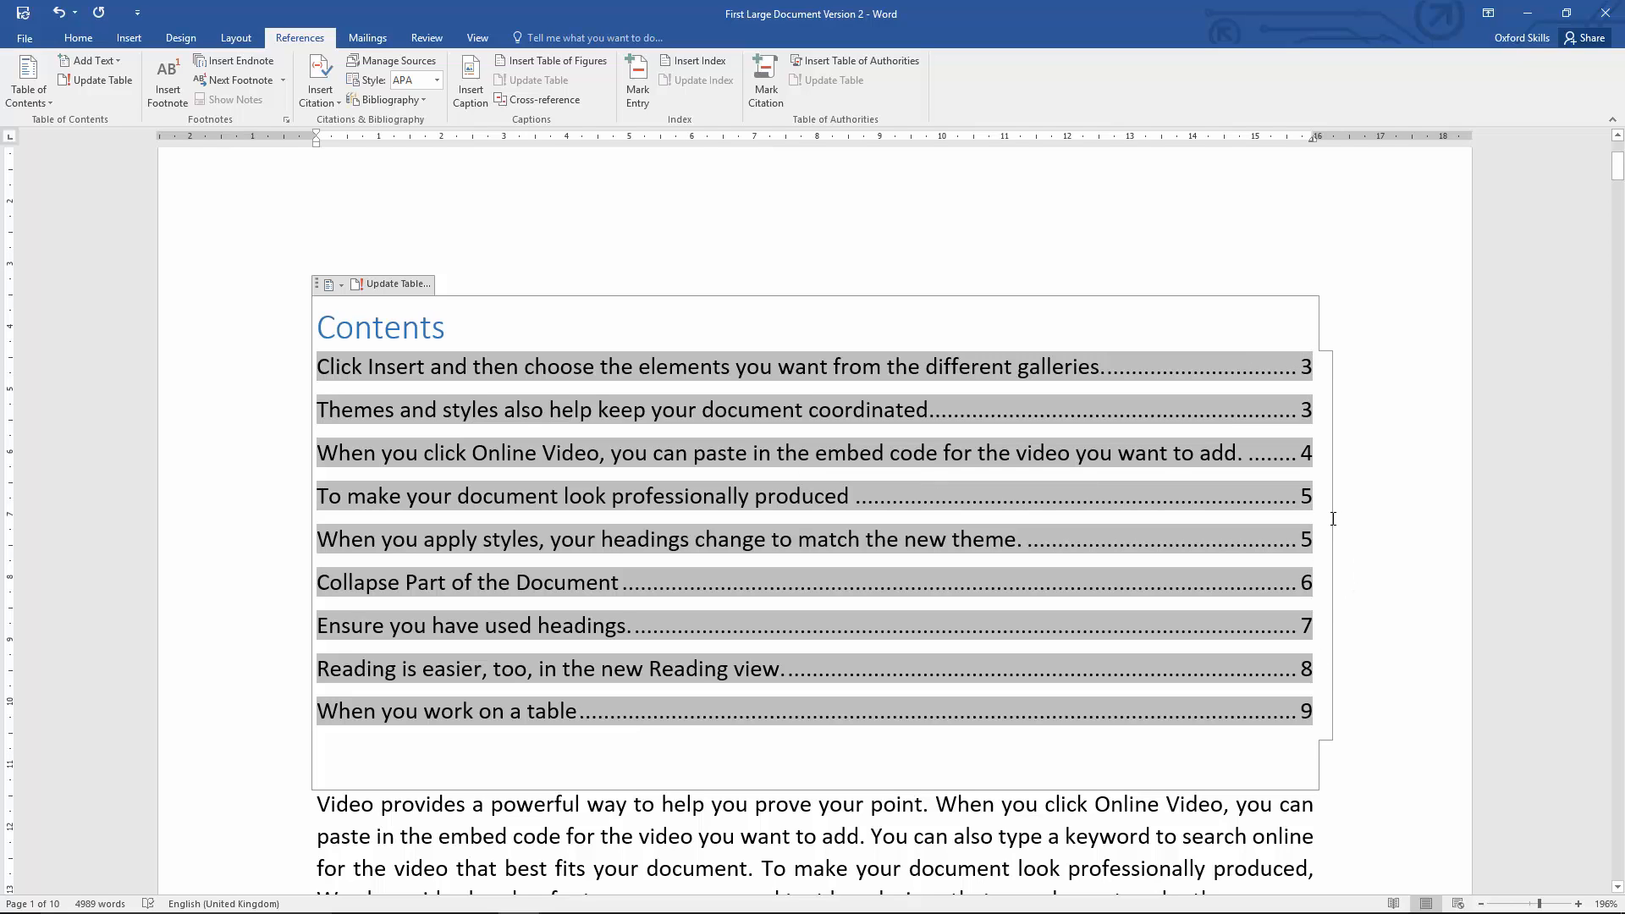
pyautogui.hotkey('ctrl', 'z')
# Step: Update the entire table of contents again and check the first entry's page number against its heading in the document
pyautogui.click(1213, 496)
pyautogui.click(398, 285)
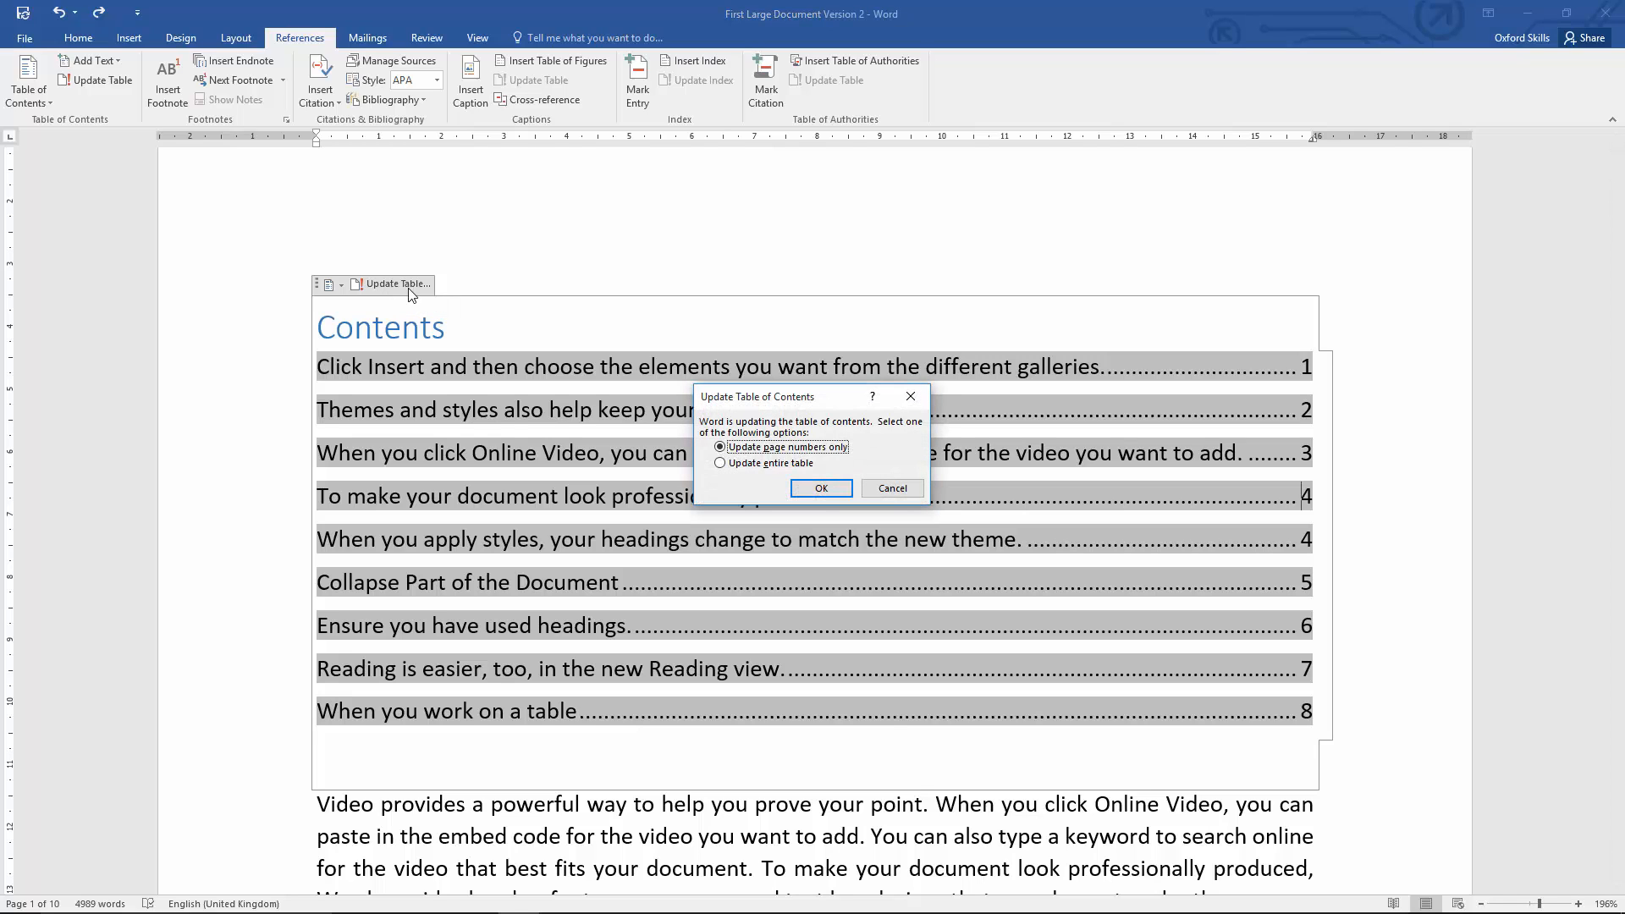
pyautogui.click(754, 465)
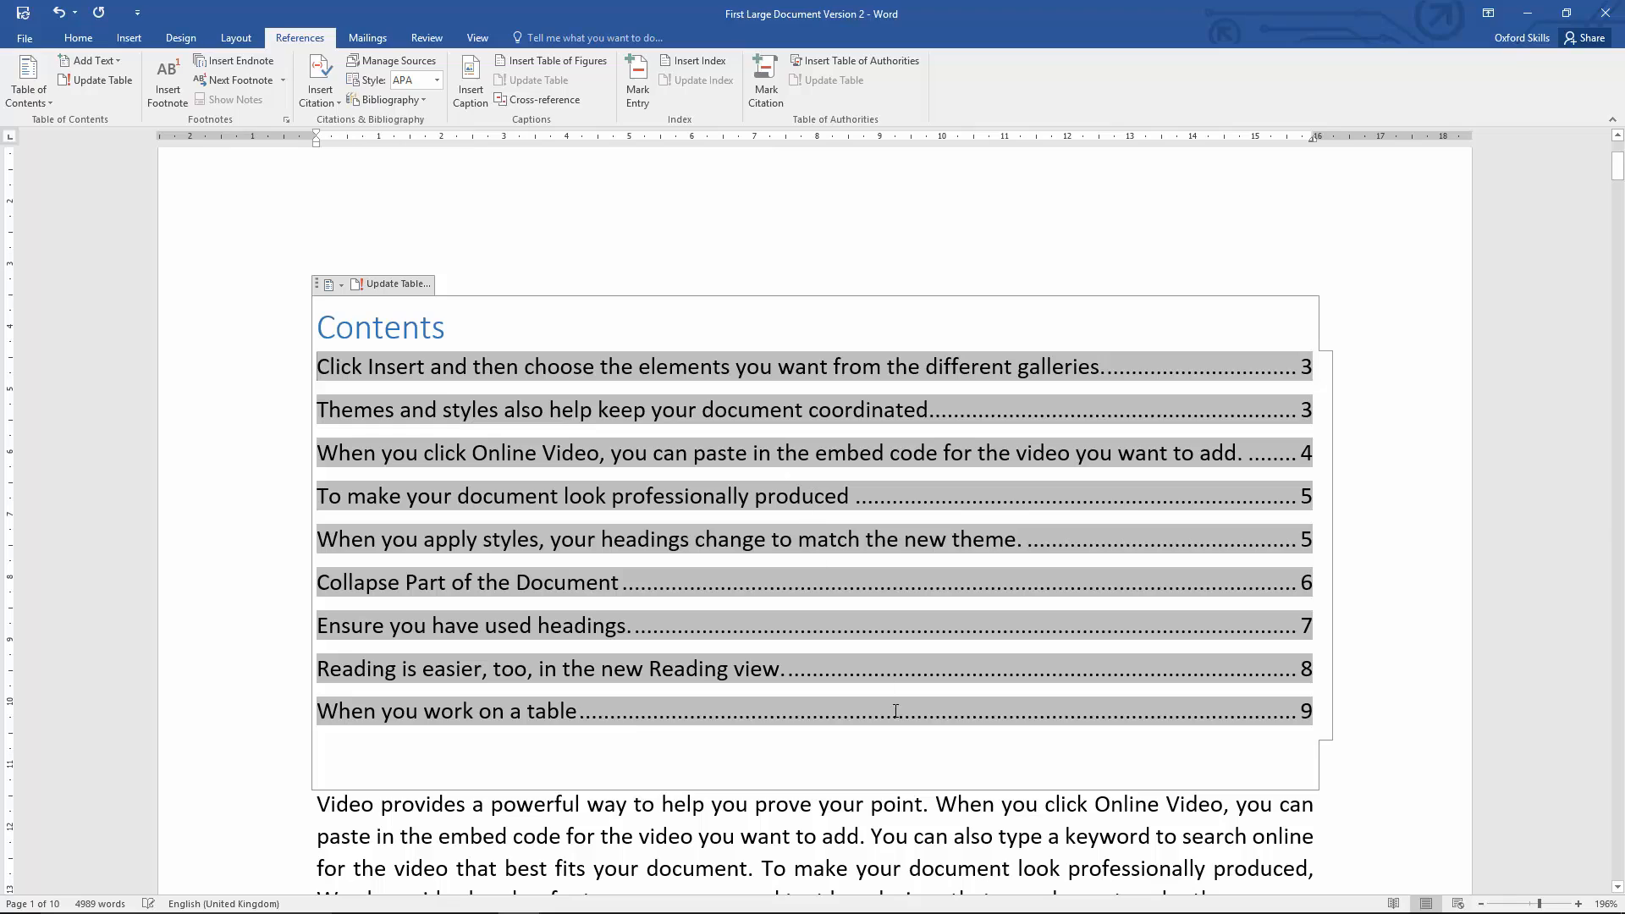
pyautogui.click(914, 809)
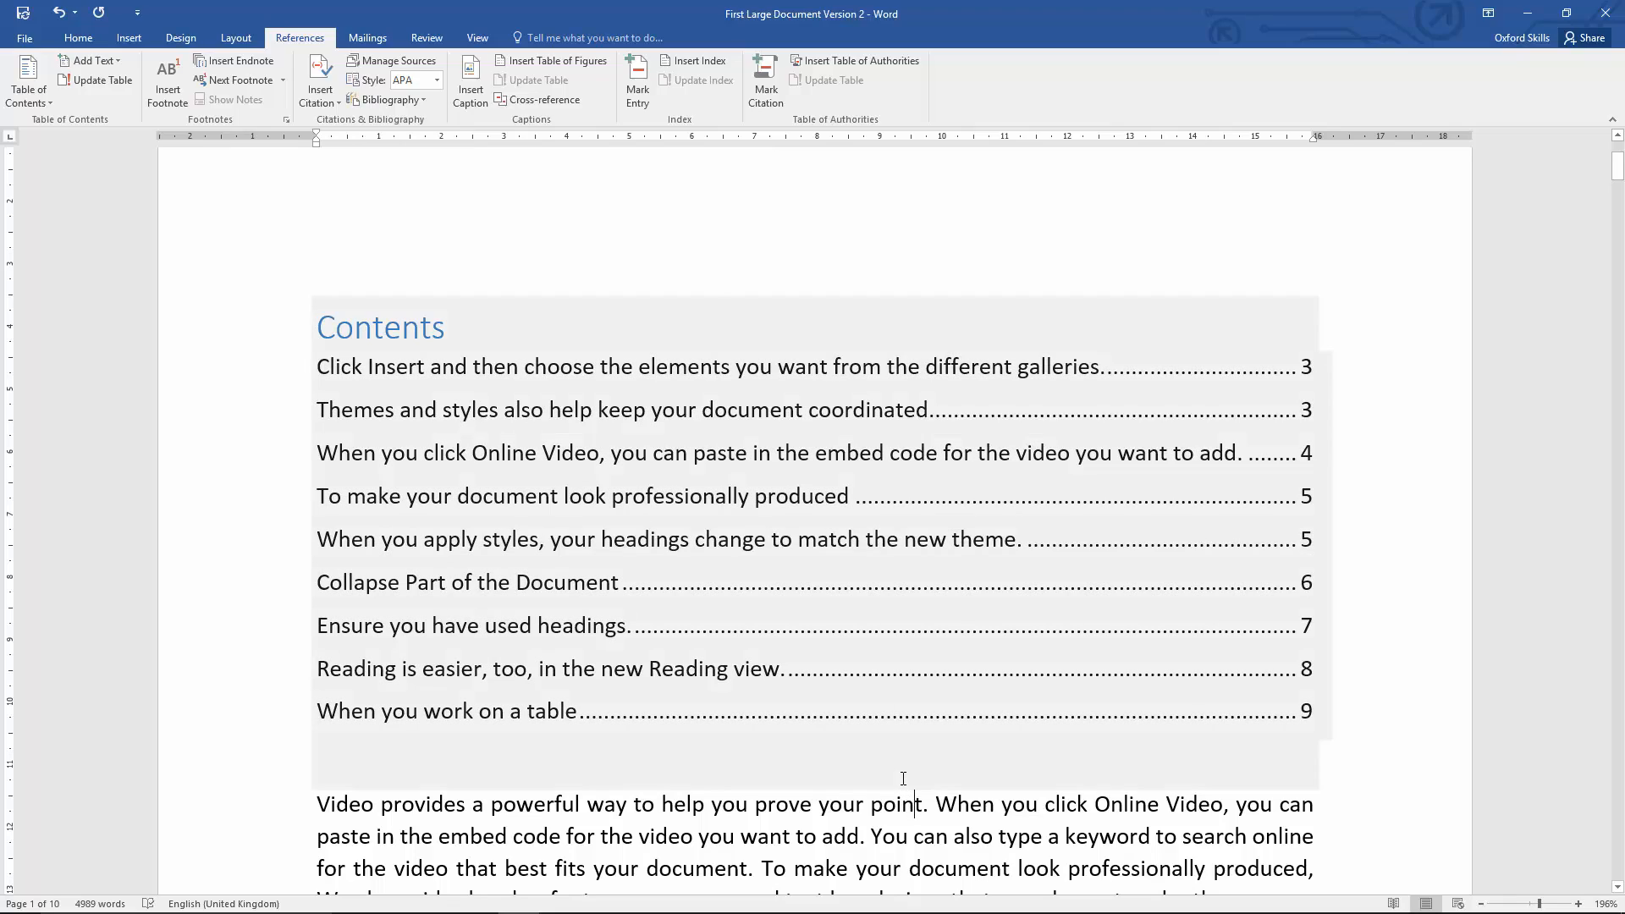
pyautogui.scroll(-10, 903, 778)
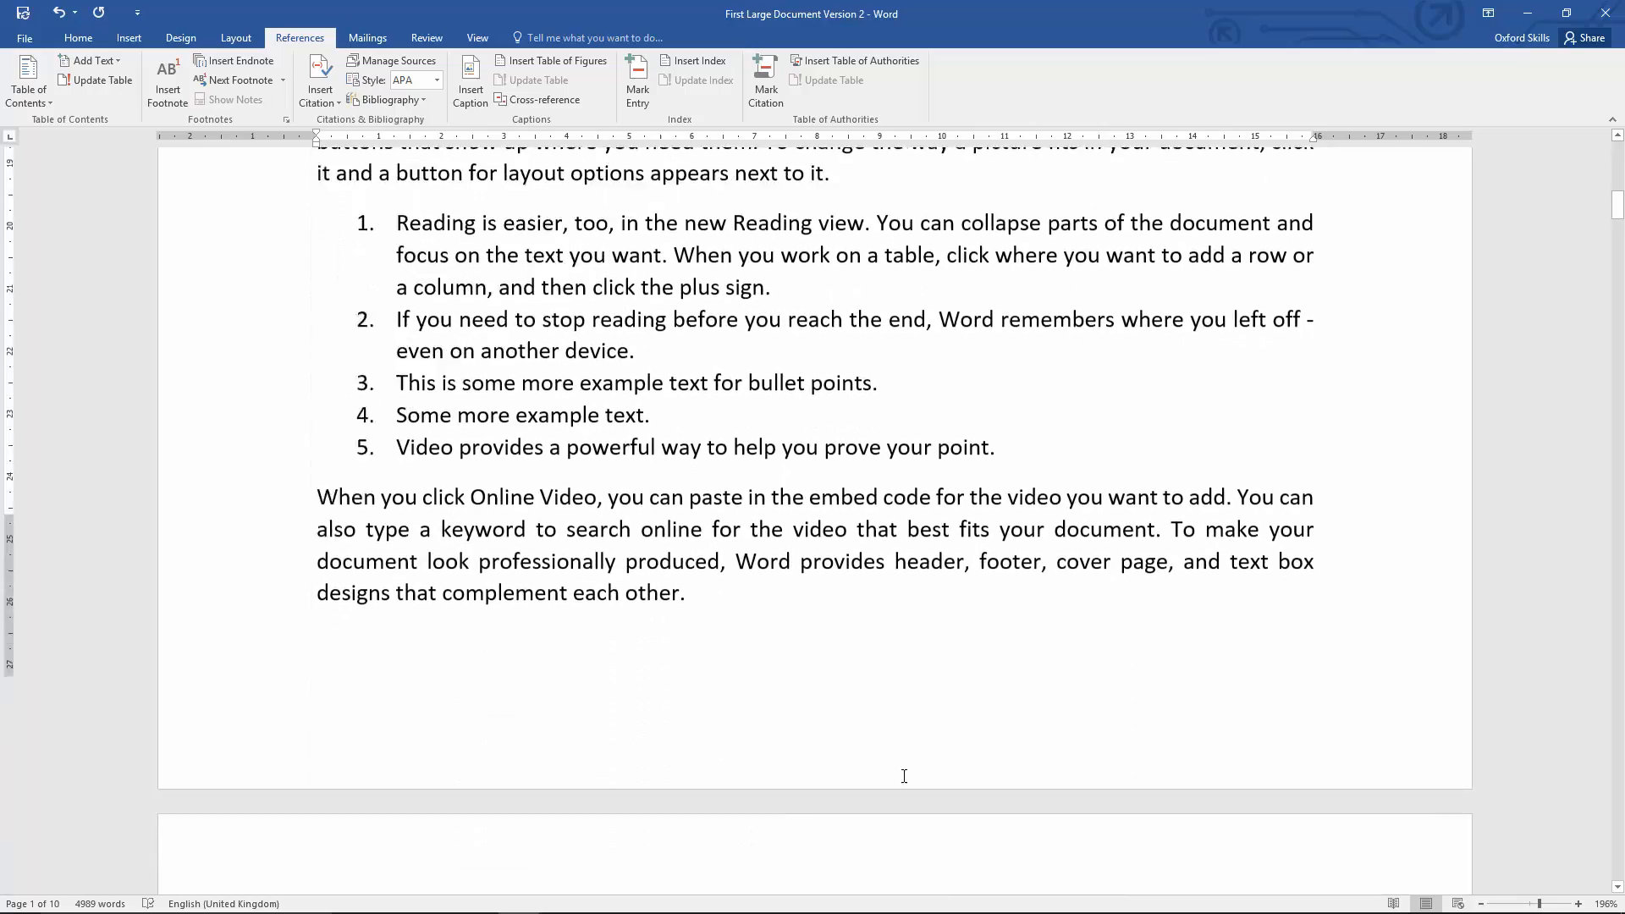
pyautogui.scroll(-10, 904, 777)
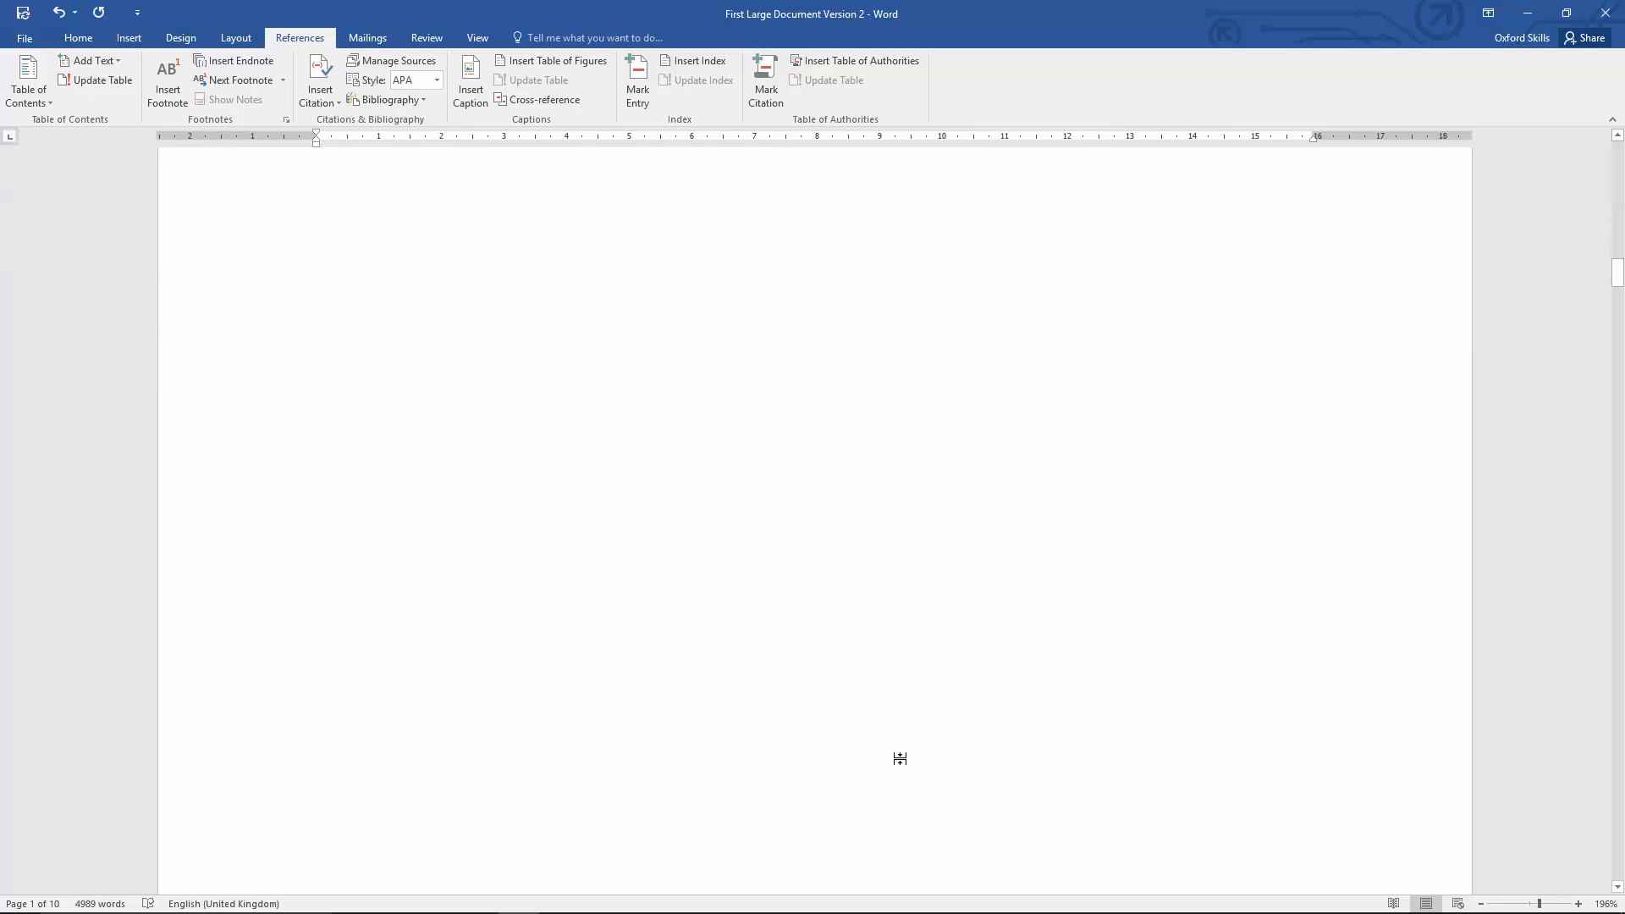
pyautogui.scroll(-9, 900, 759)
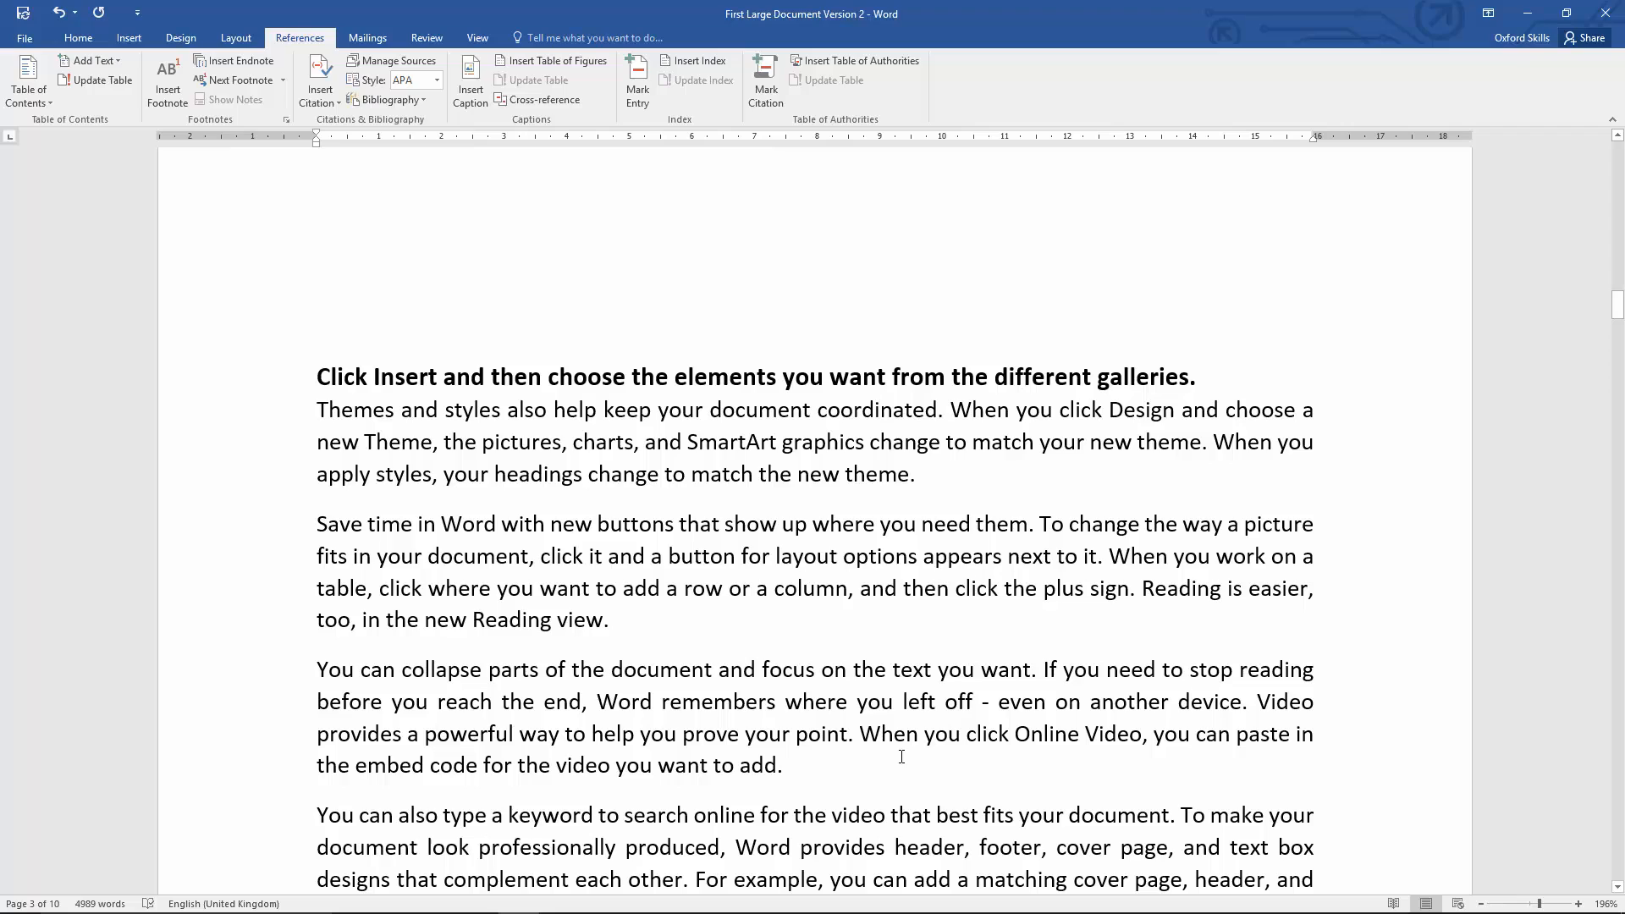
pyautogui.scroll(20, 800, 694)
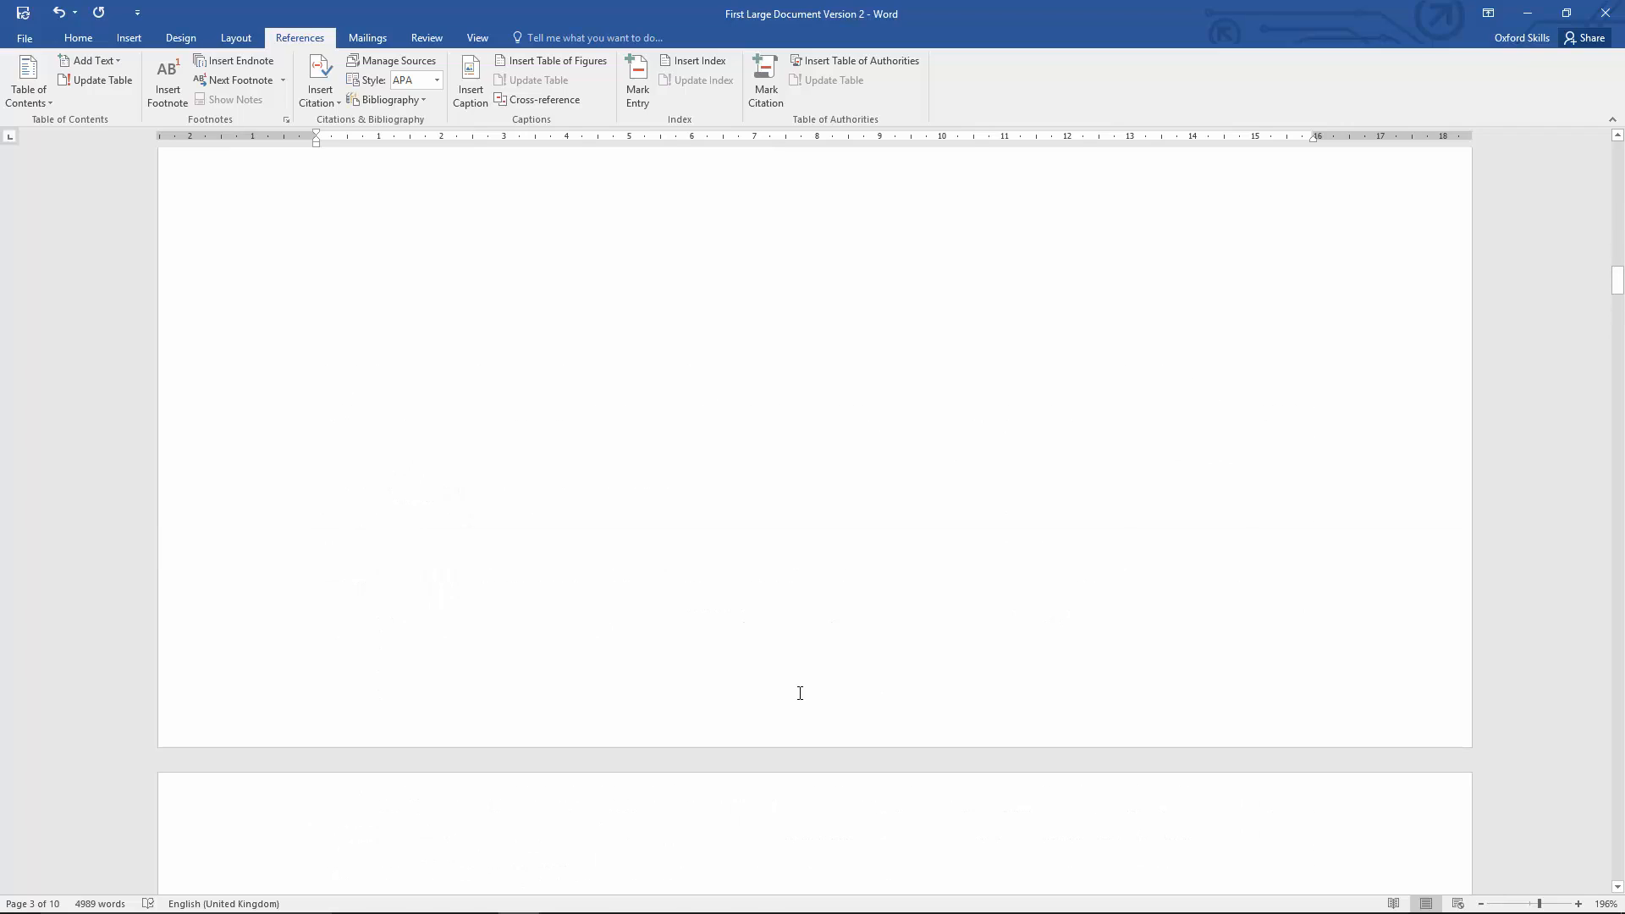
pyautogui.scroll(15, 799, 692)
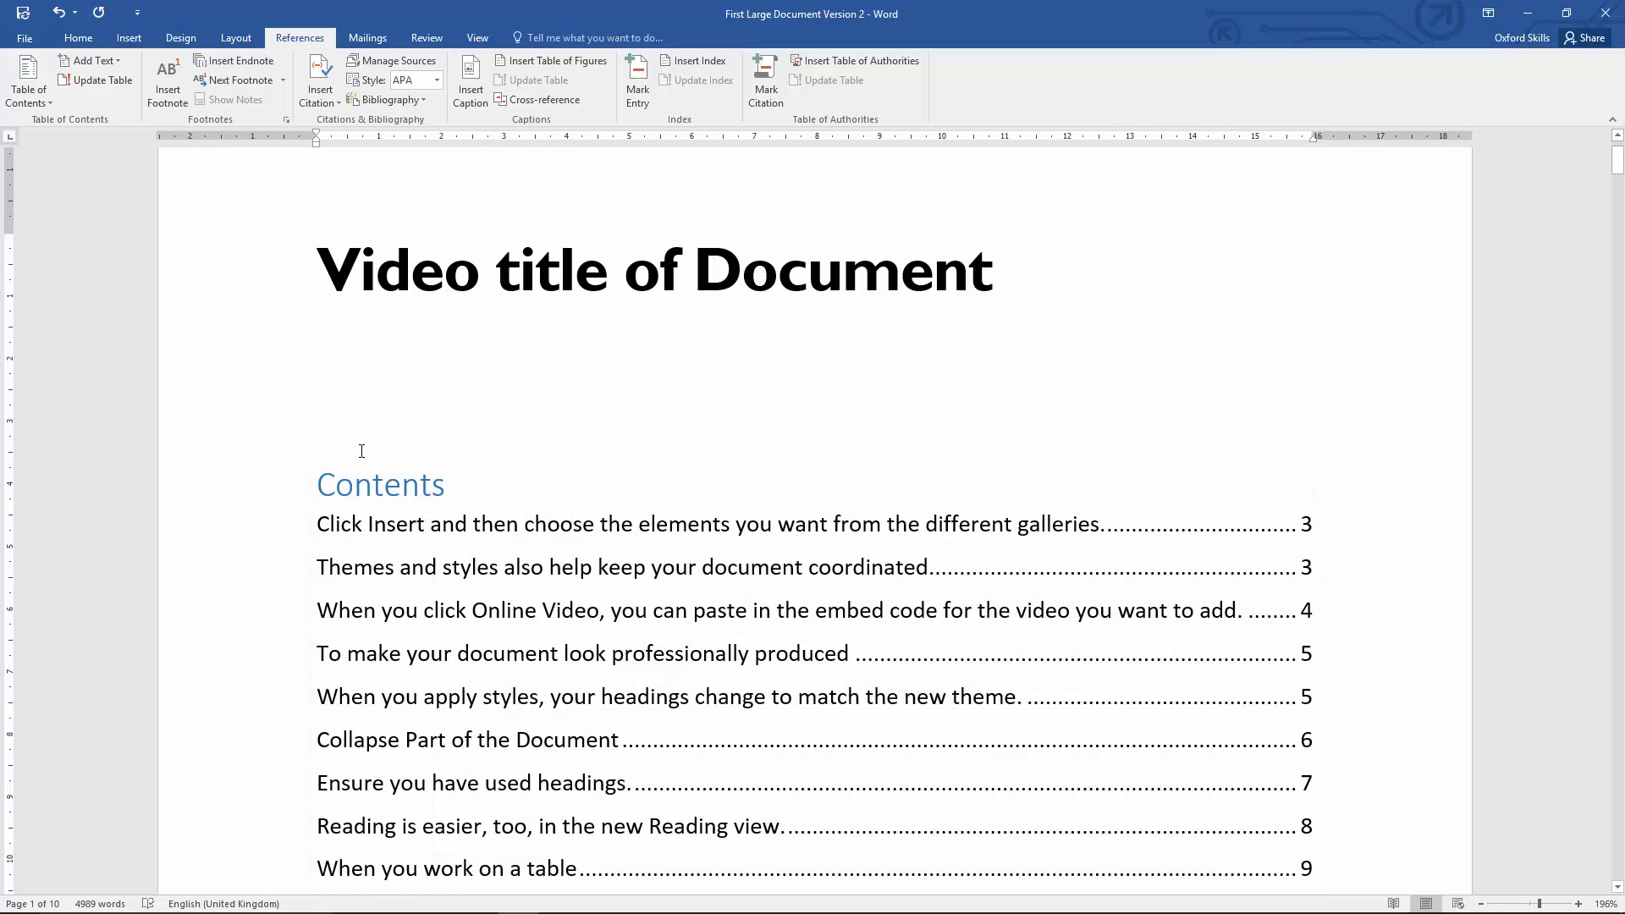
# Step: Review the built-in layouts available for the table of contents and look over the page 1 content
pyautogui.click(425, 567)
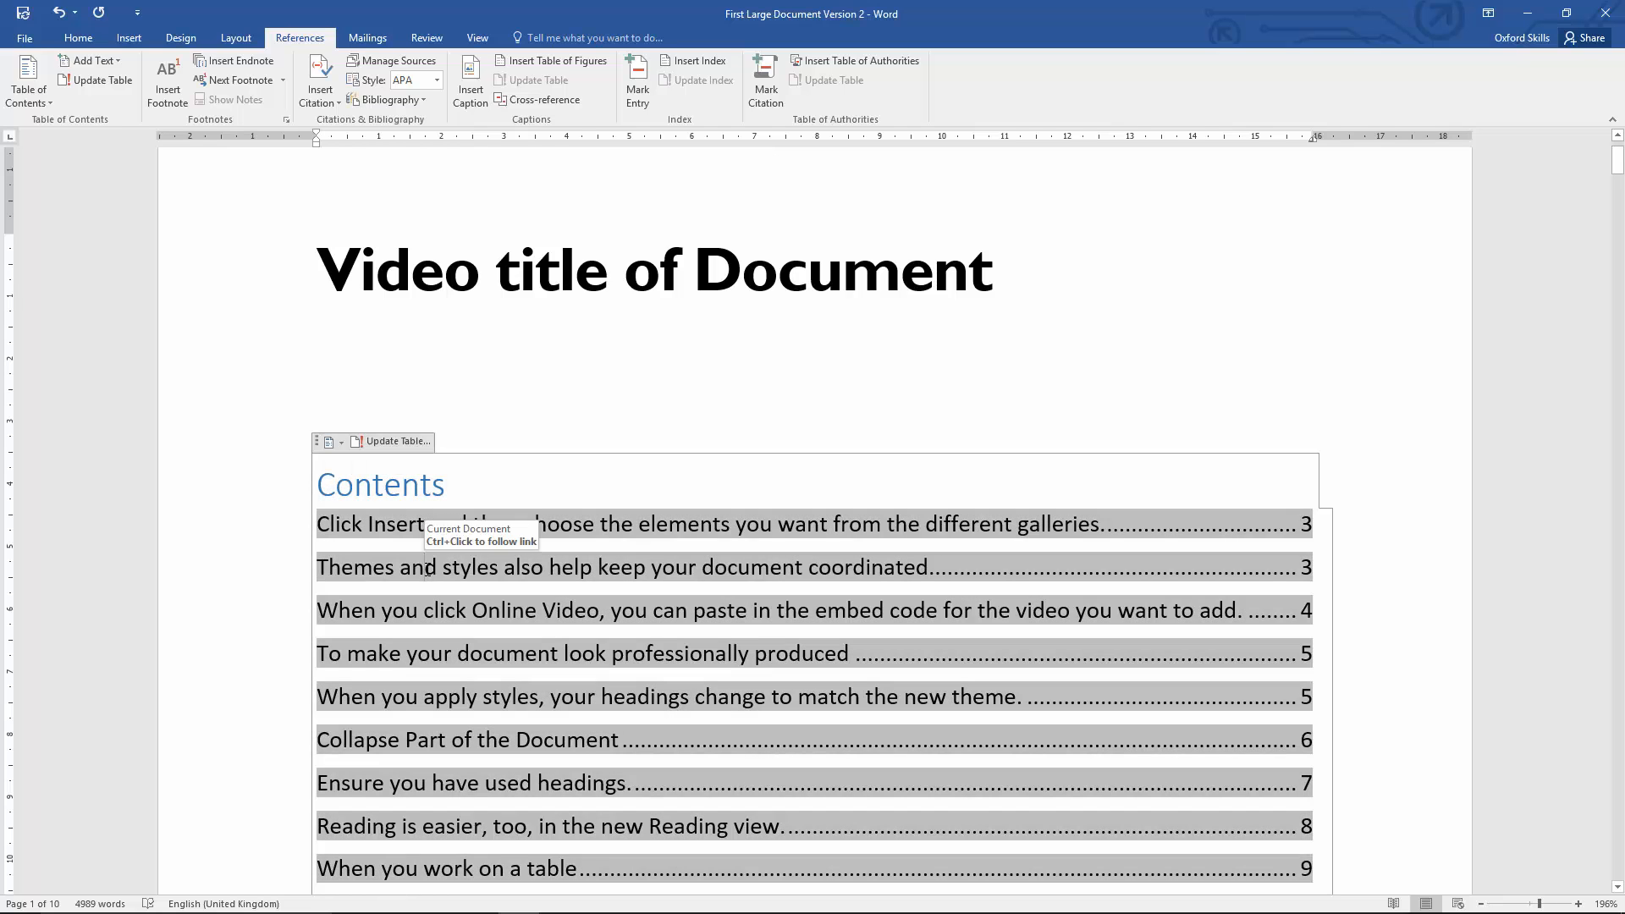
pyautogui.click(342, 444)
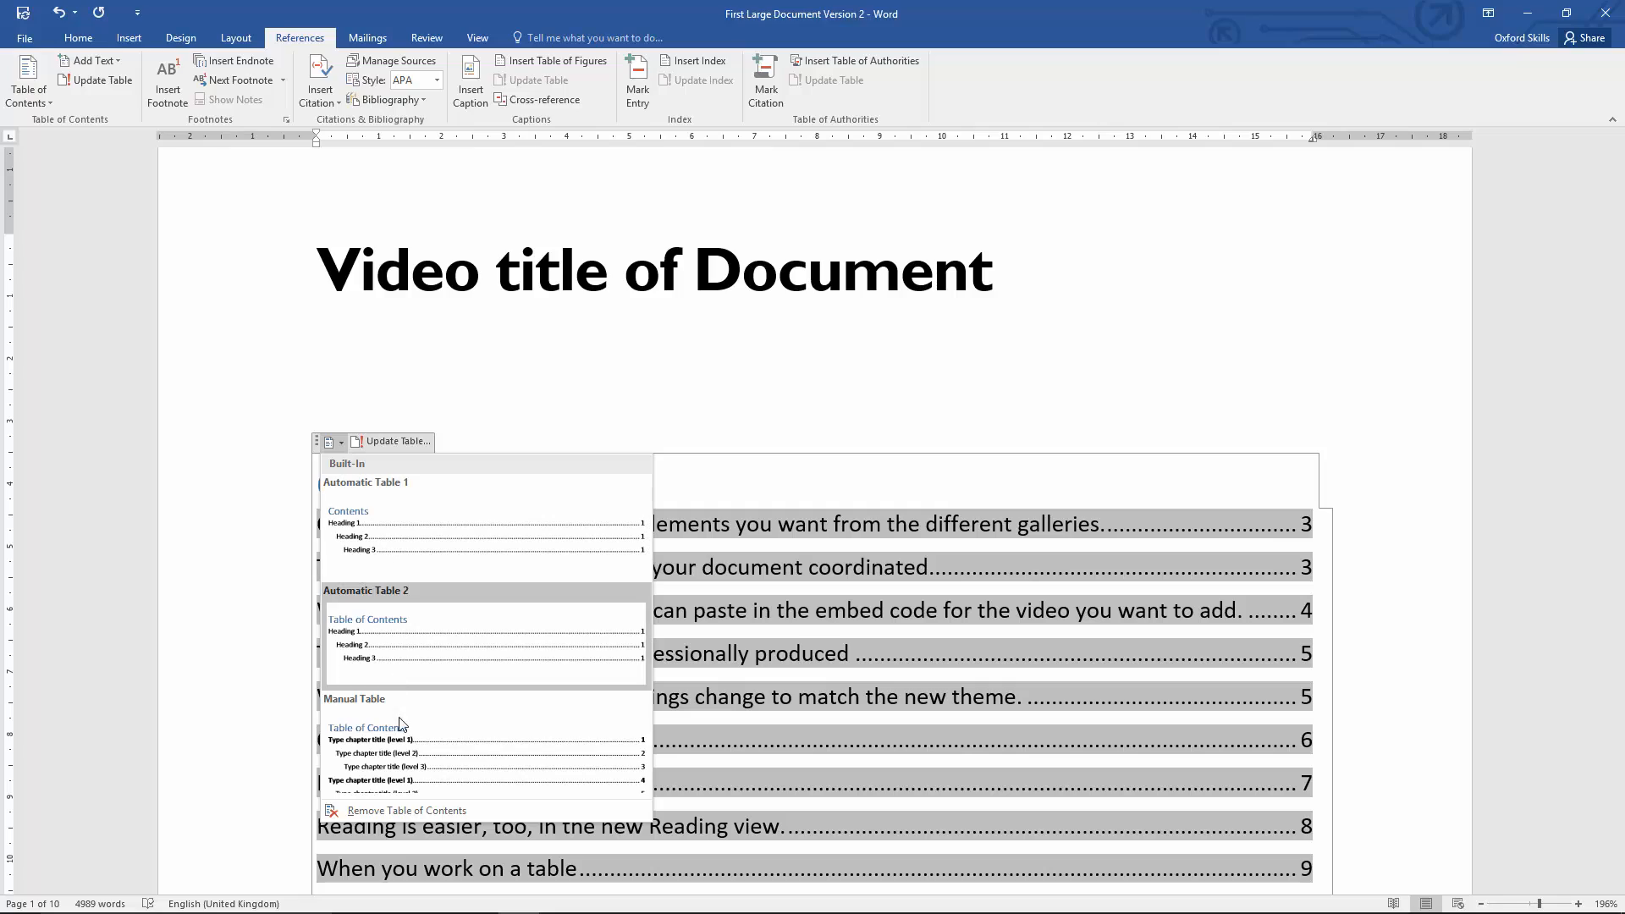
pyautogui.click(398, 516)
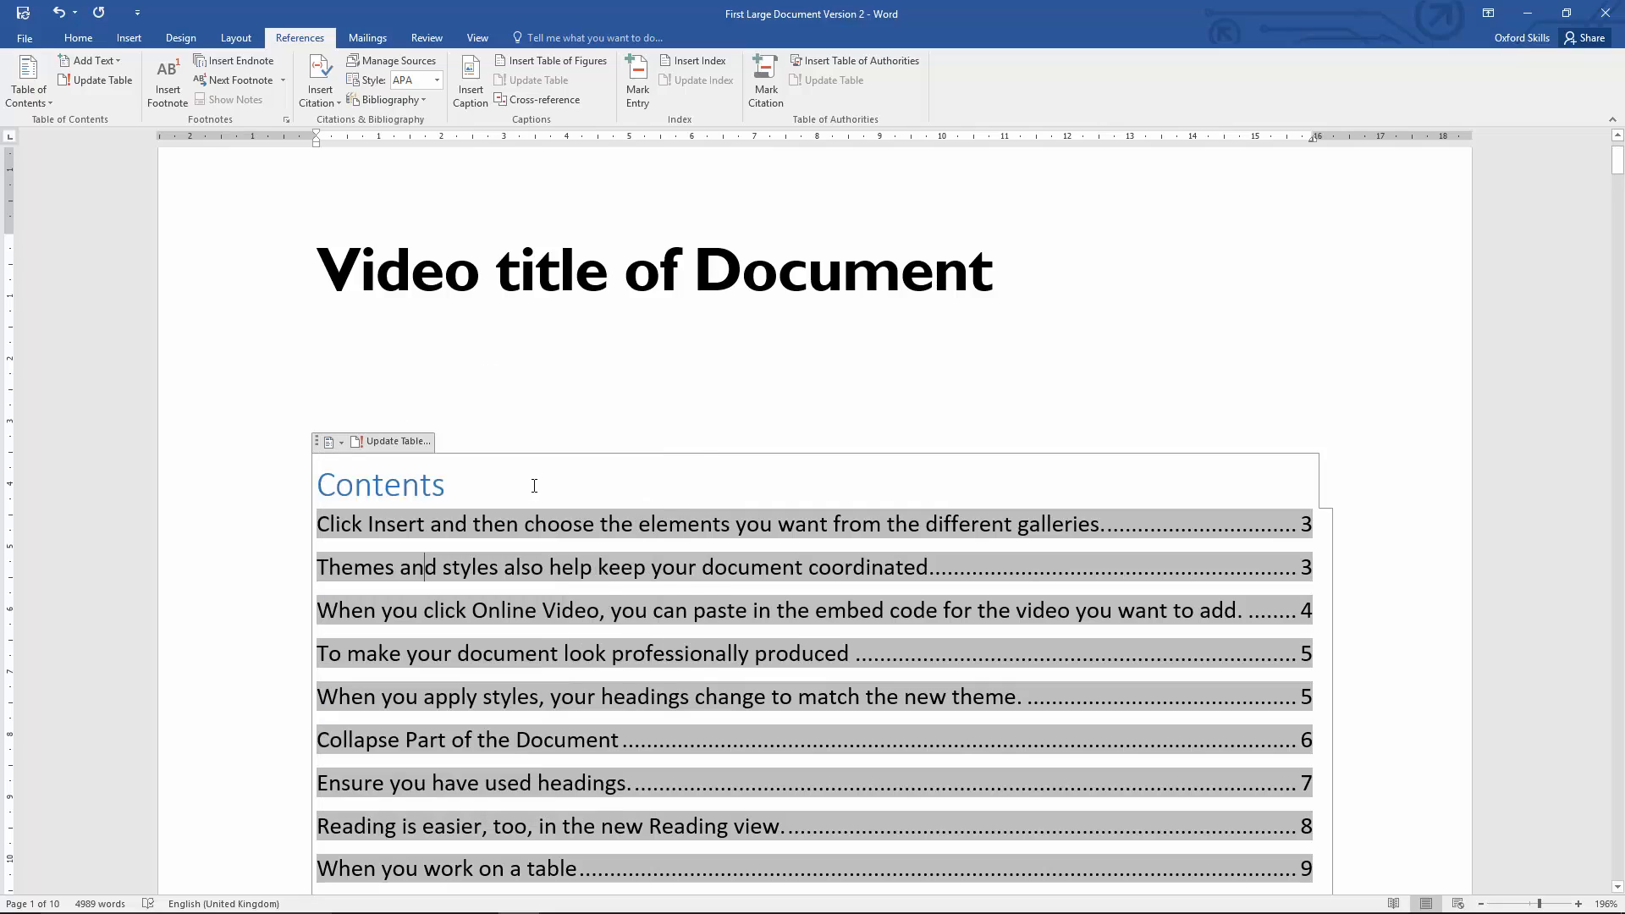
pyautogui.scroll(-1, 618, 673)
pyautogui.scroll(-12, 618, 673)
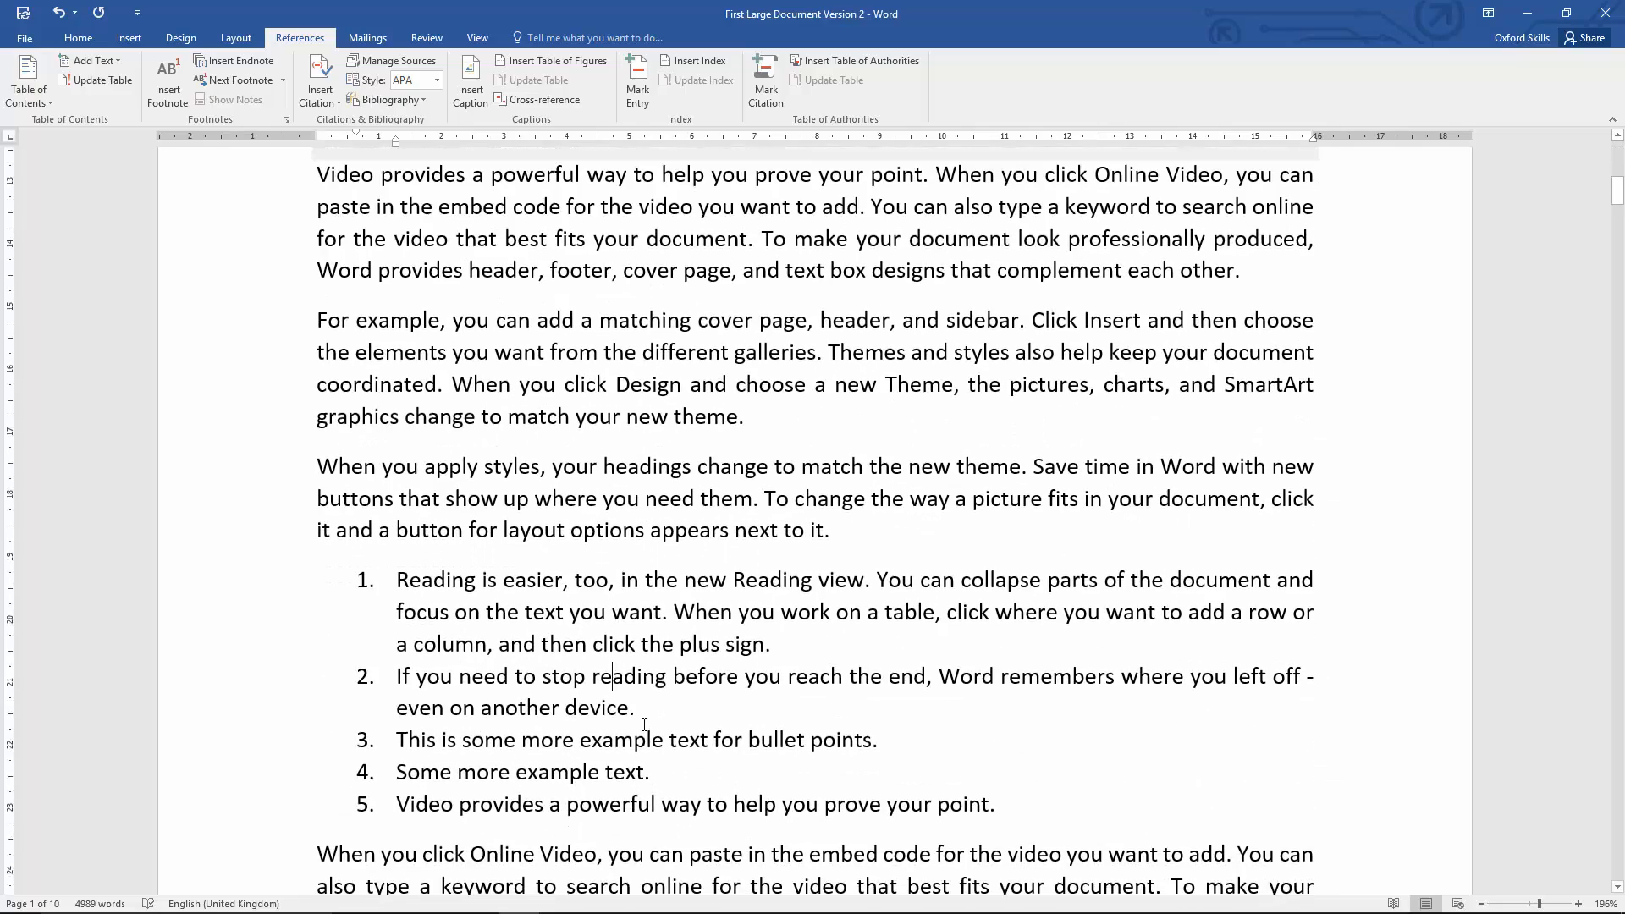
pyautogui.scroll(12, 644, 726)
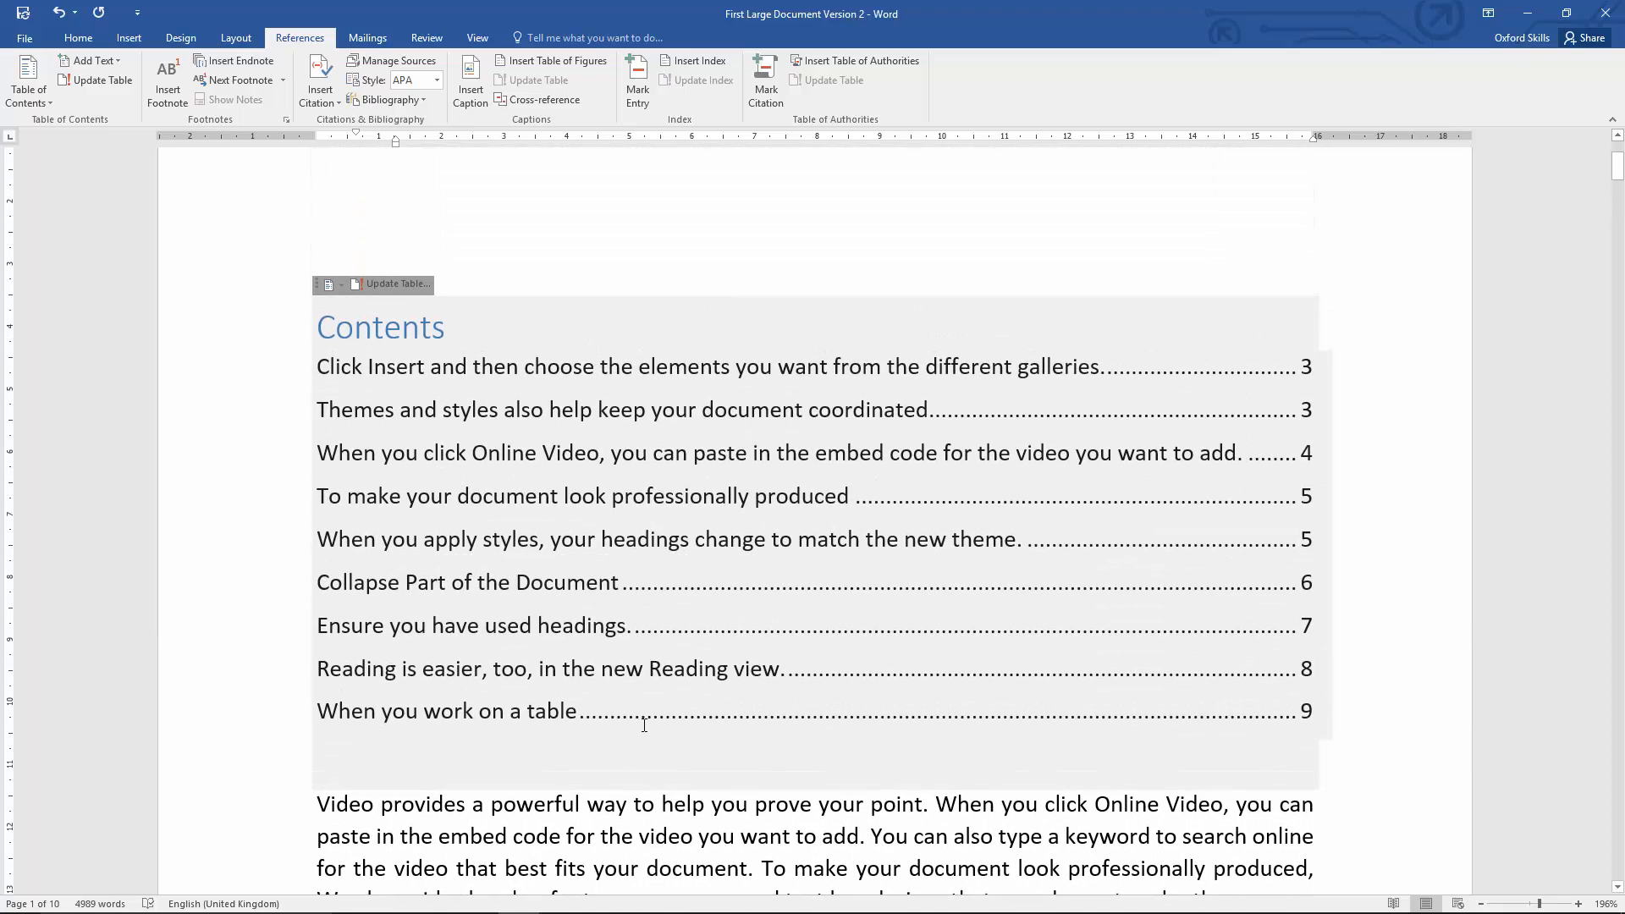